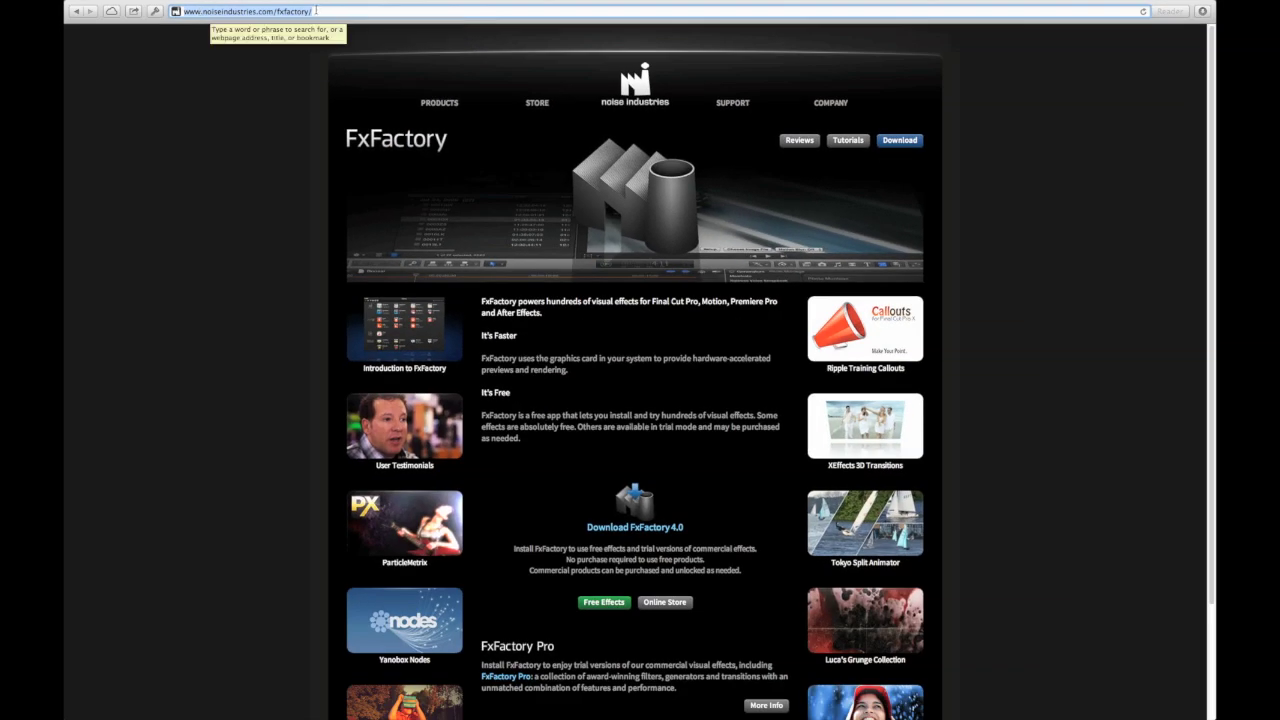
- Open the online store from the FxFactory page, look through the full plug-in list, and return to the previous page
left_click(243, 168)
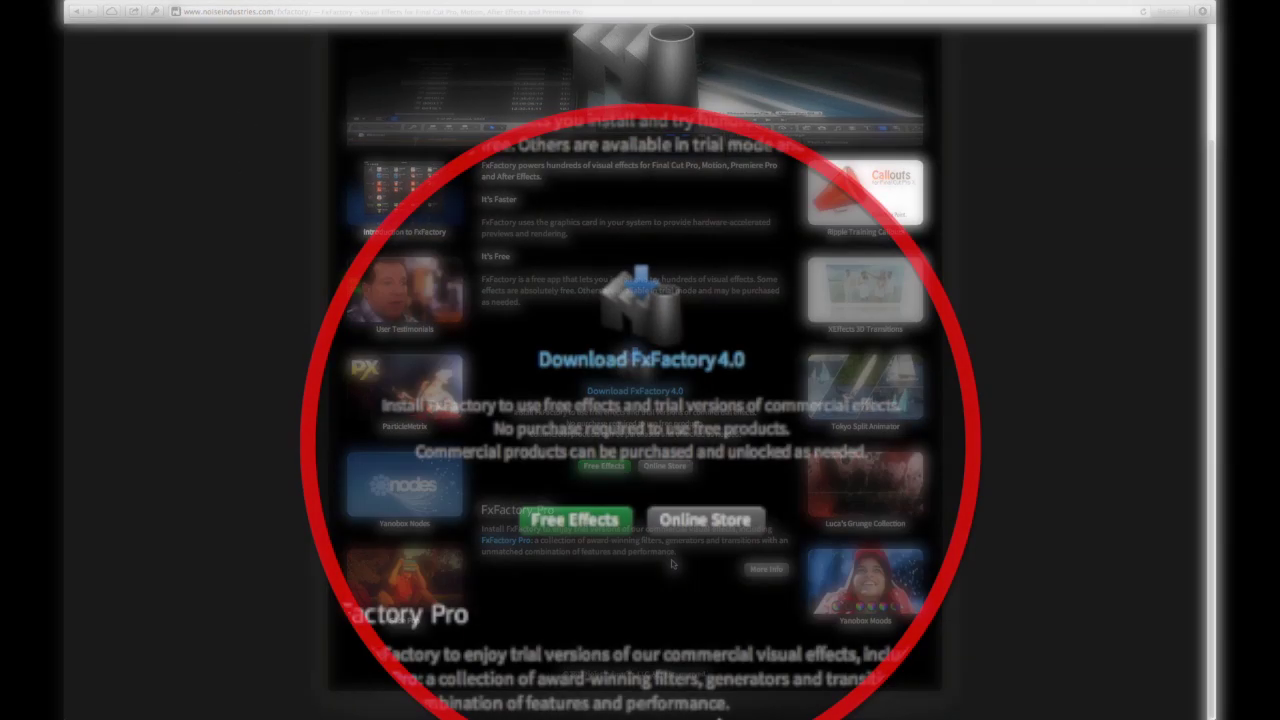
left_click(702, 522)
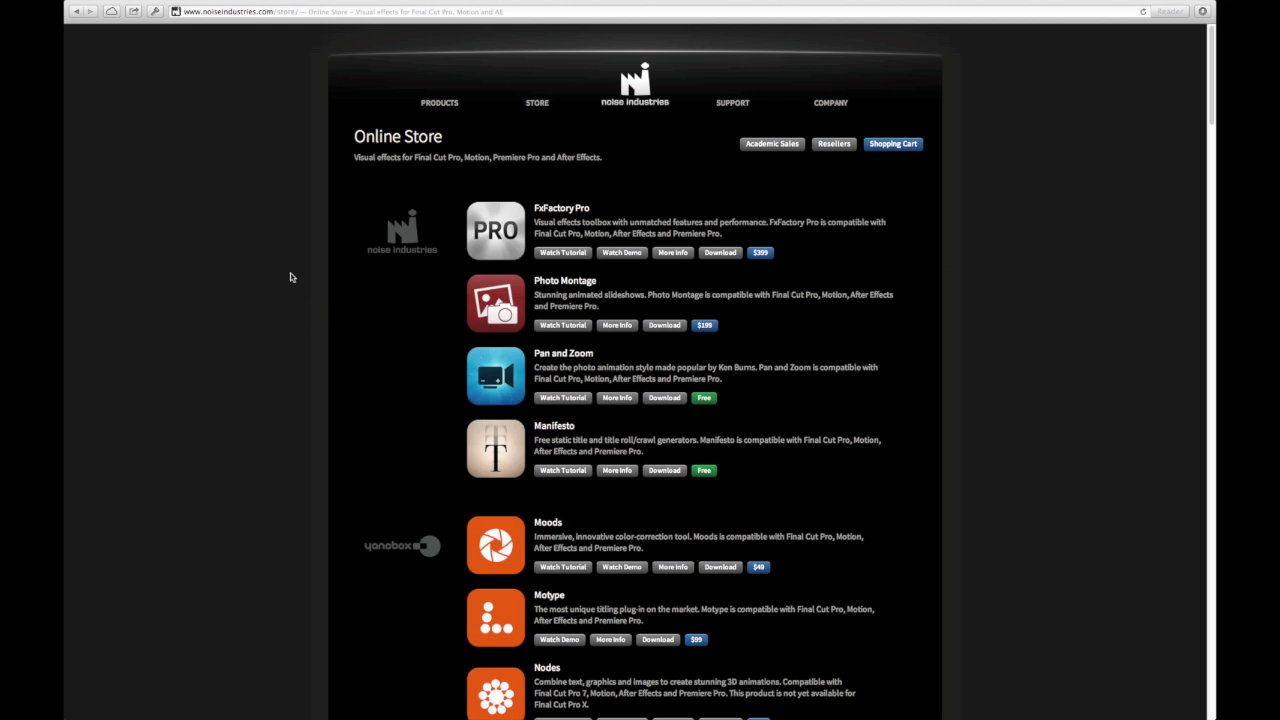
scroll(290, 276, "down", 1)
scroll(290, 276, "down", 5)
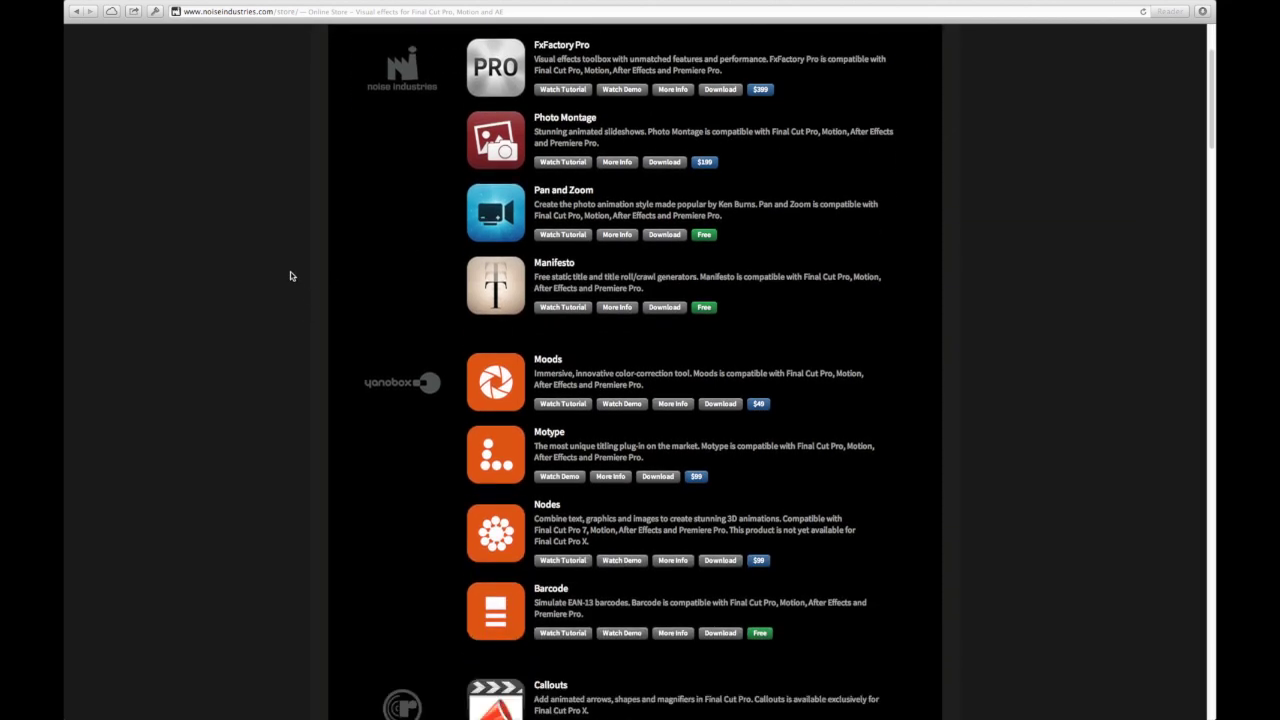
scroll(290, 276, "down", 9)
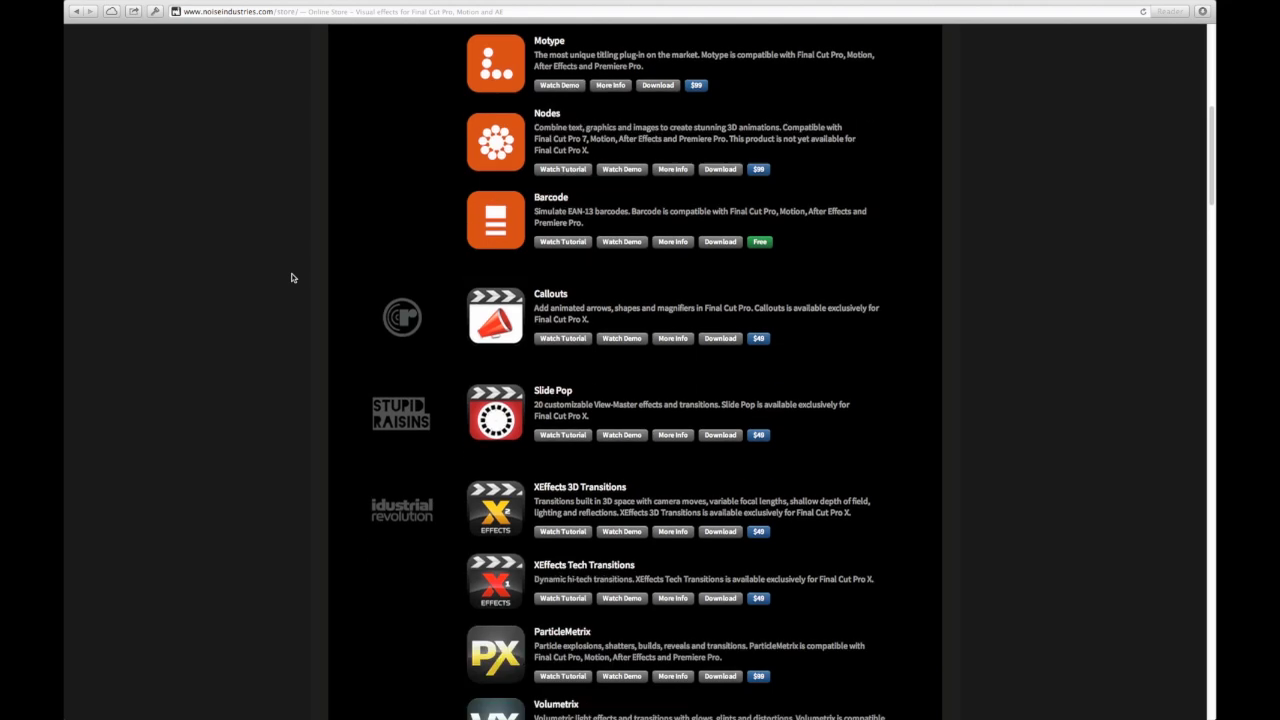
scroll(292, 277, "down", 8)
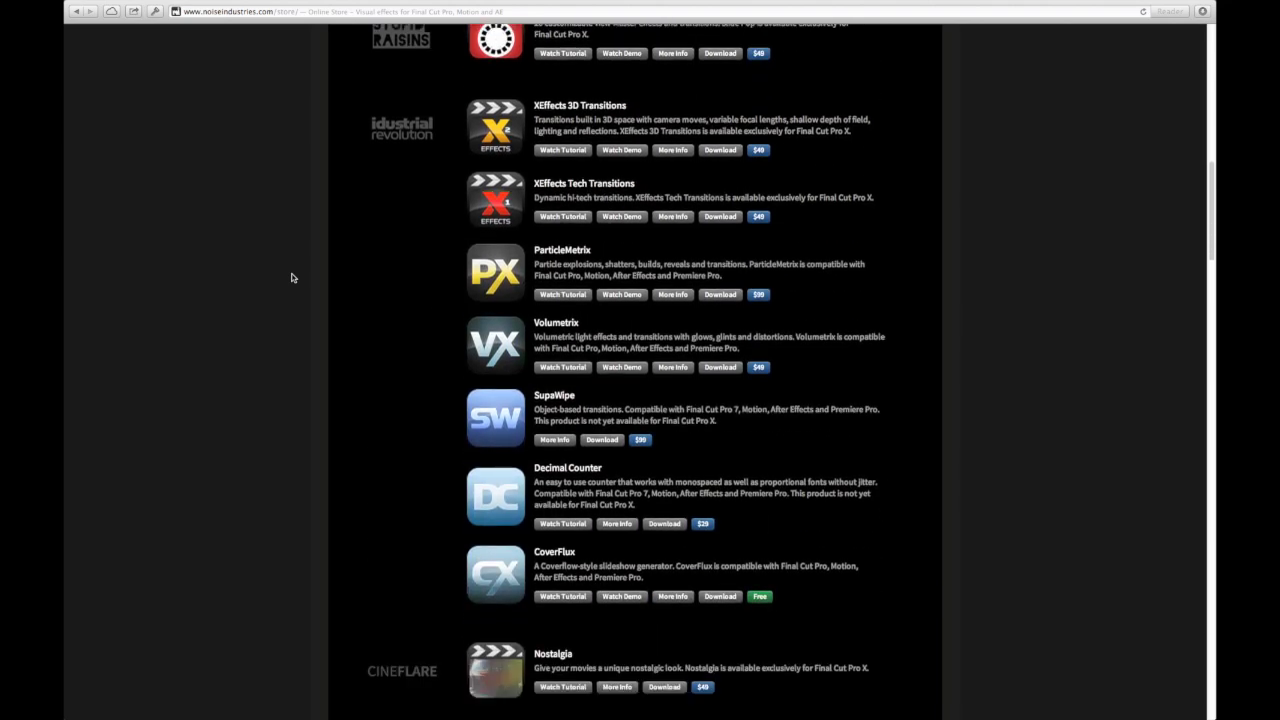
scroll(292, 277, "down", 16)
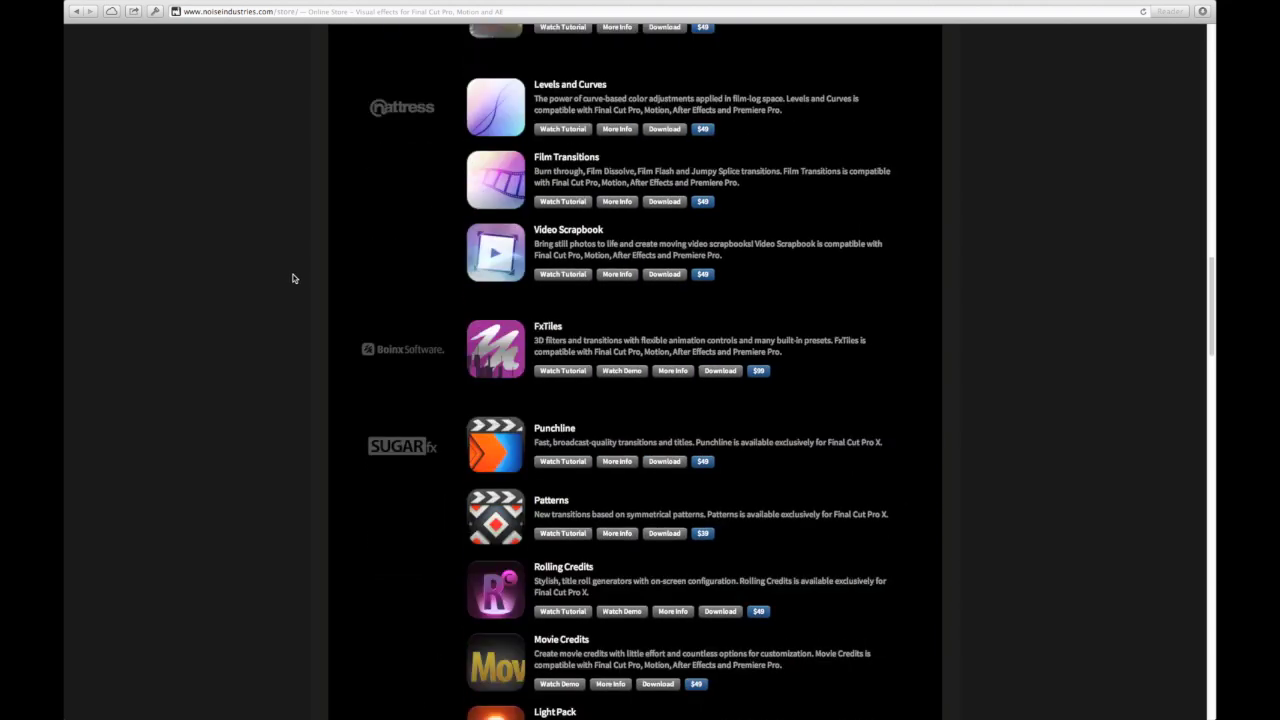
scroll(293, 278, "down", 13)
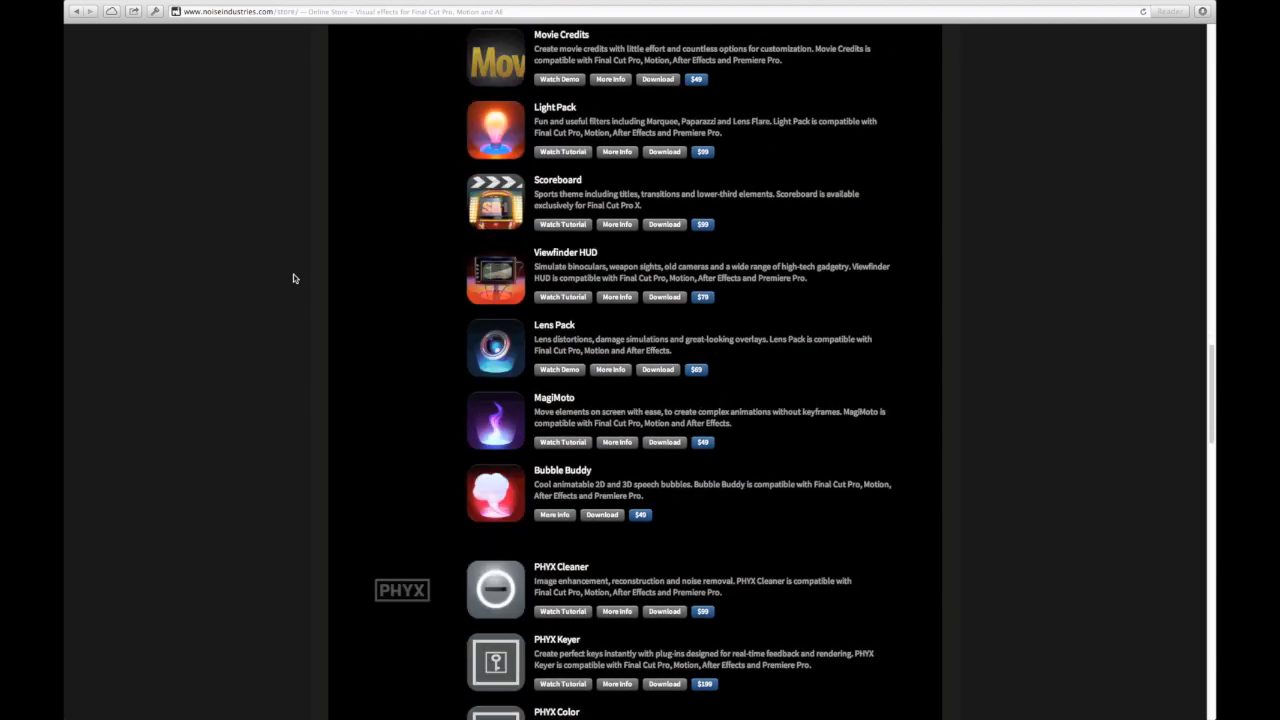
scroll(293, 278, "down", 20)
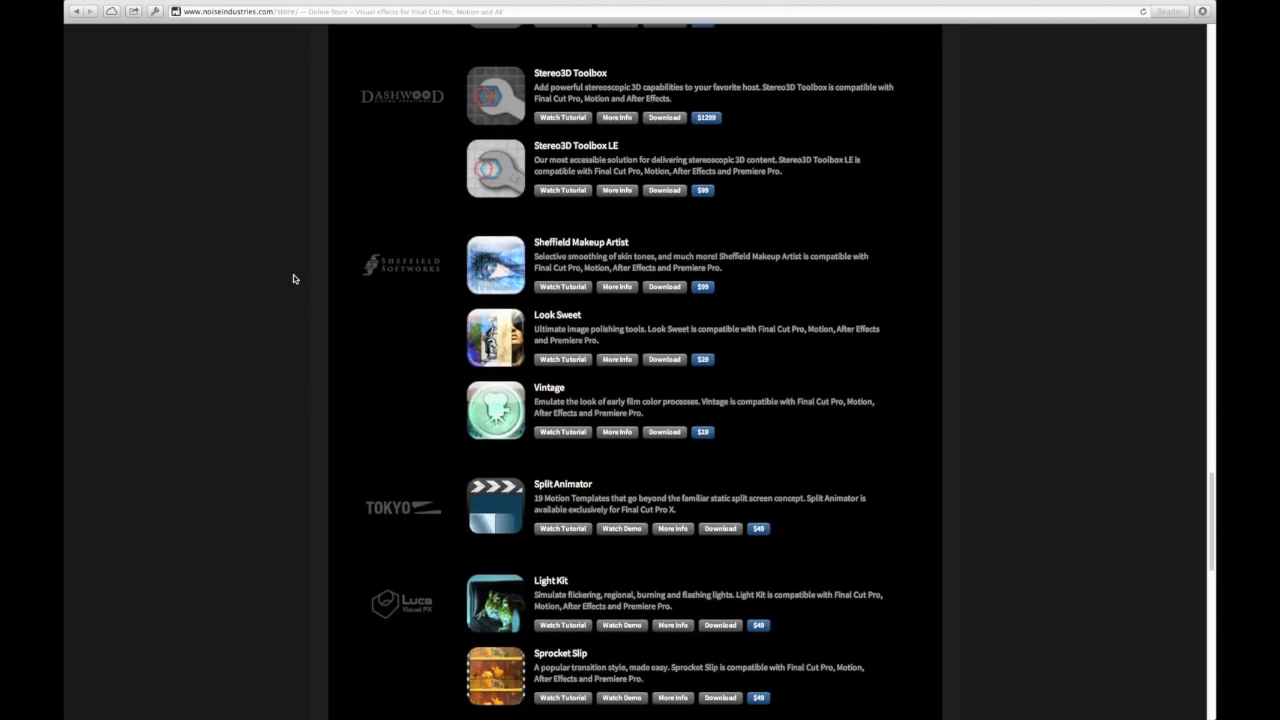
scroll(293, 278, "down", 18)
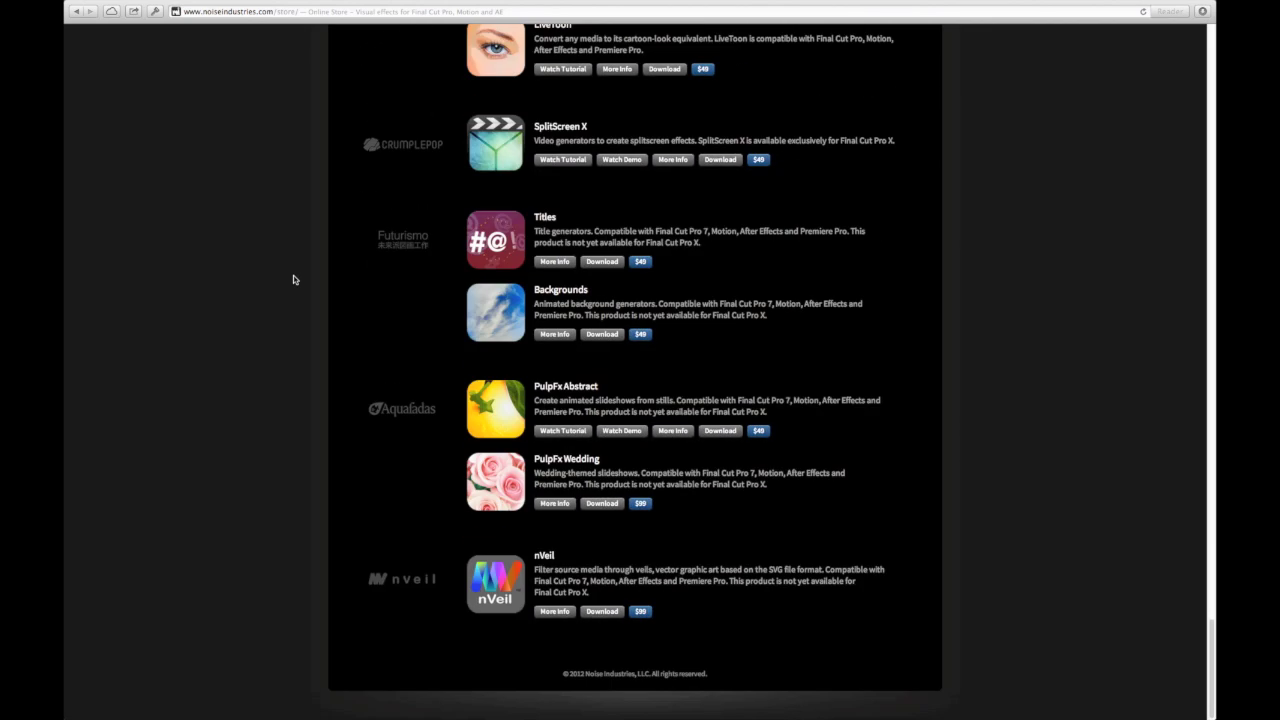
scroll(293, 278, "up", 20)
scroll(294, 279, "up", 20)
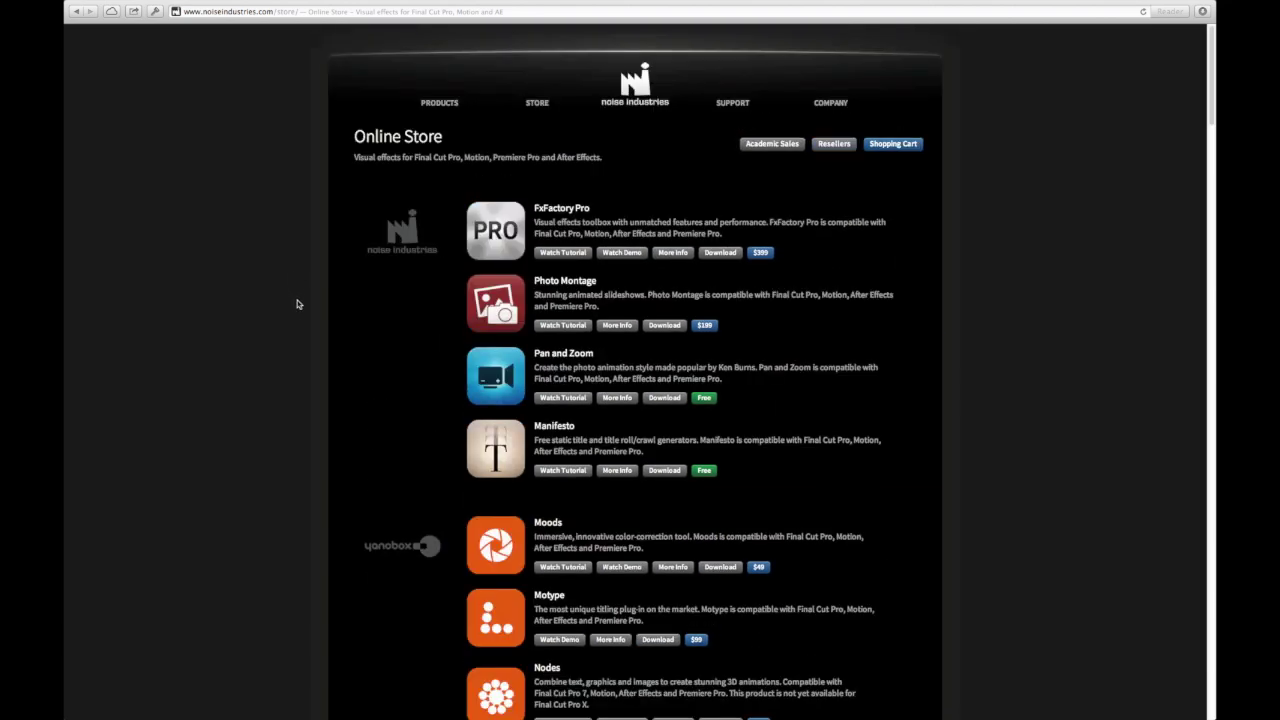
left_click(76, 11)
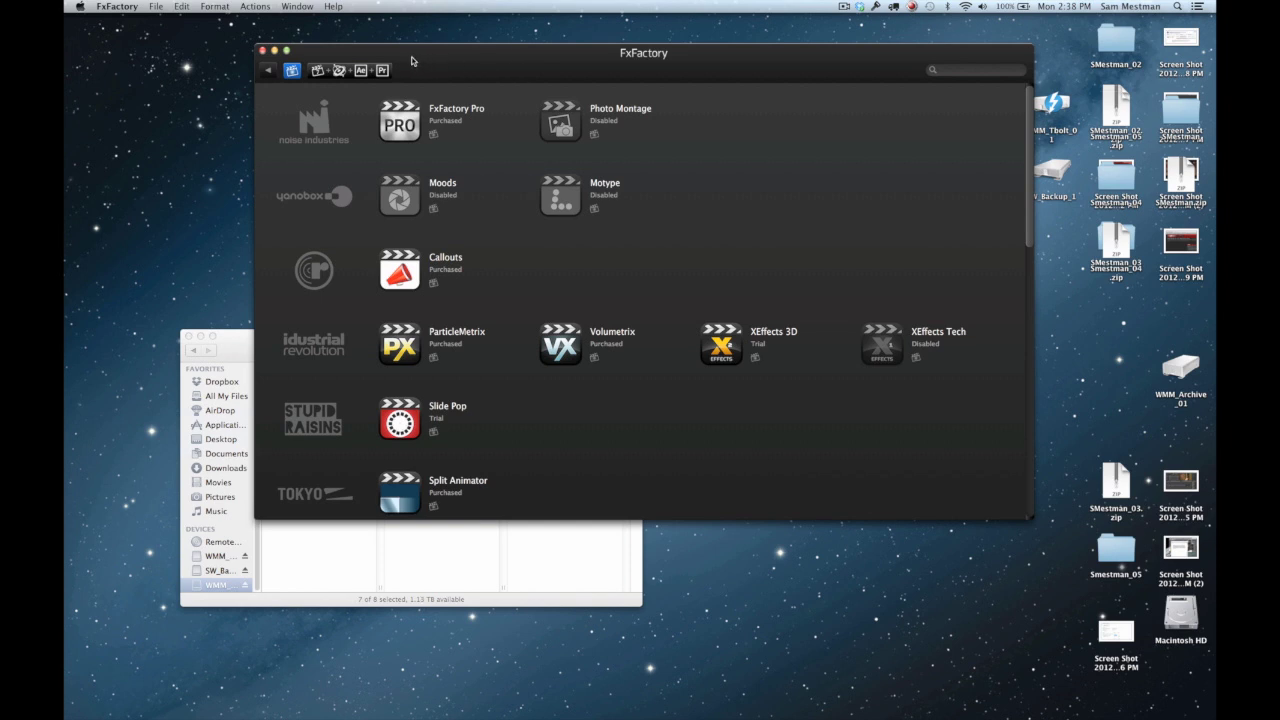
- Switch to the FxFactory app and look through its catalogue of Final Cut Pro plug-ins
scroll(301, 243, "down", 3)
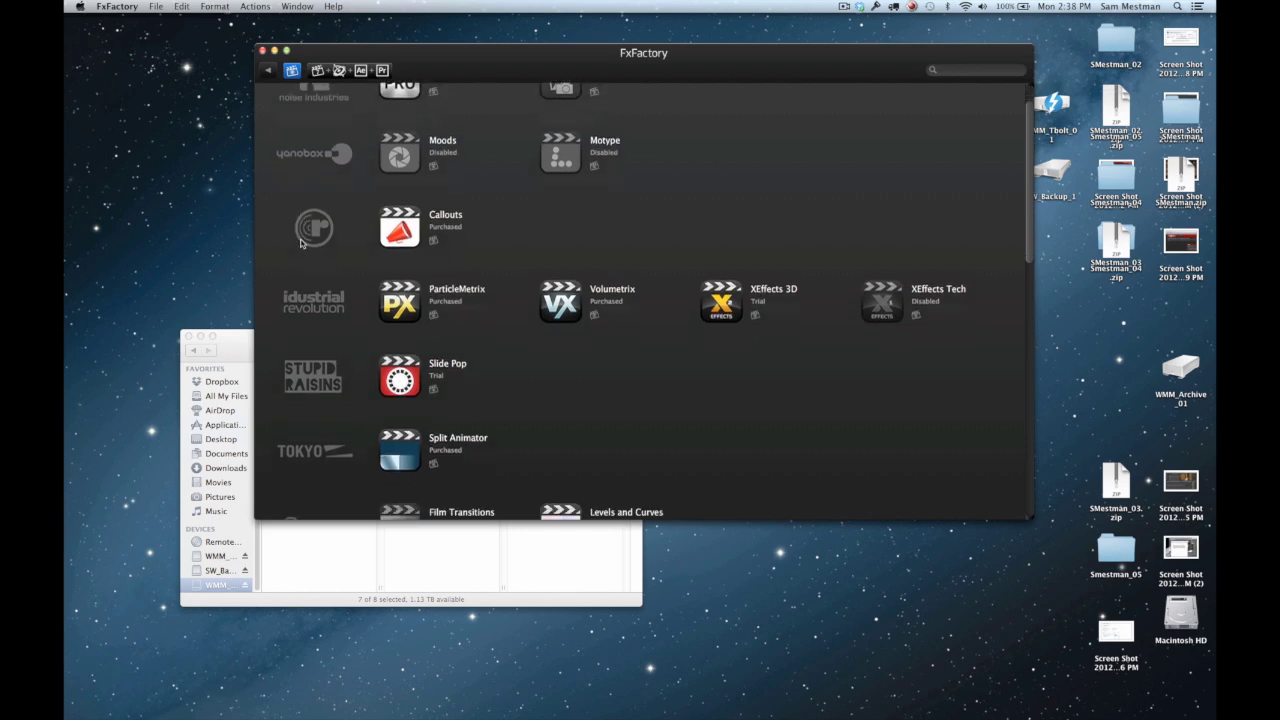
scroll(301, 243, "down", 12)
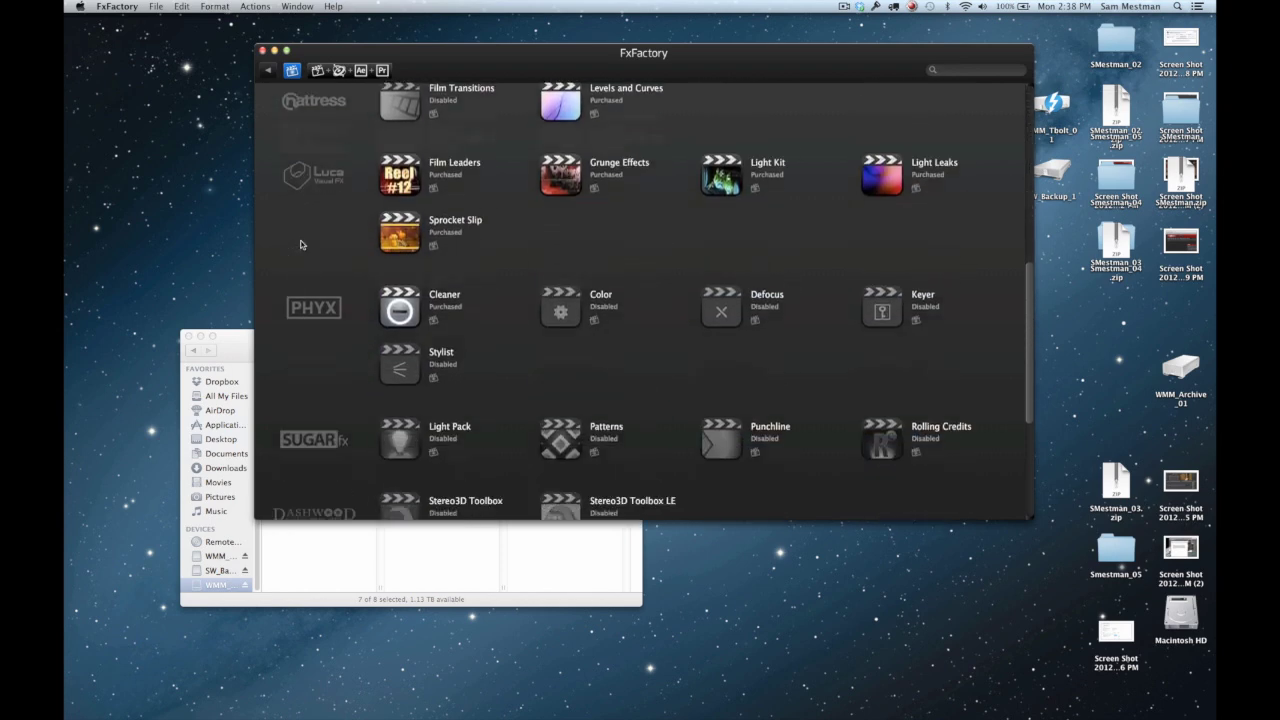
scroll(301, 243, "up", 15)
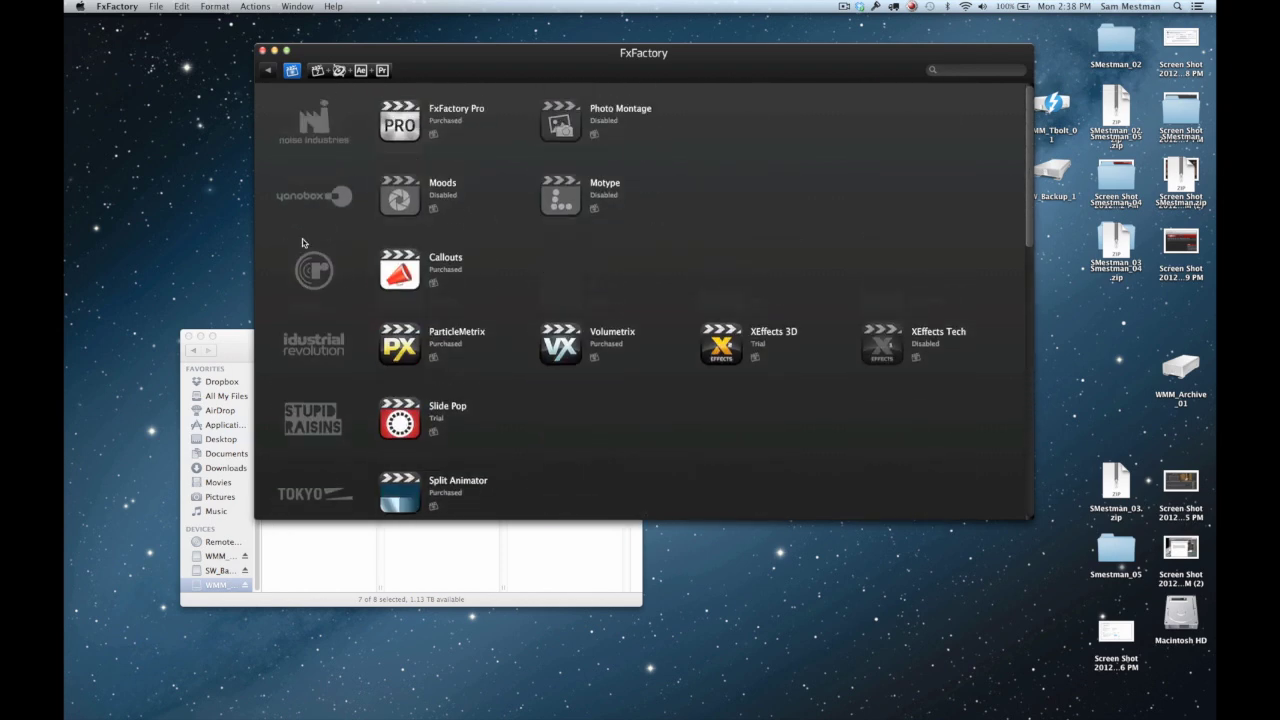
- Open the FxFactory preferences and look through the Products list to see which plug-ins are enabled
left_click(117, 8)
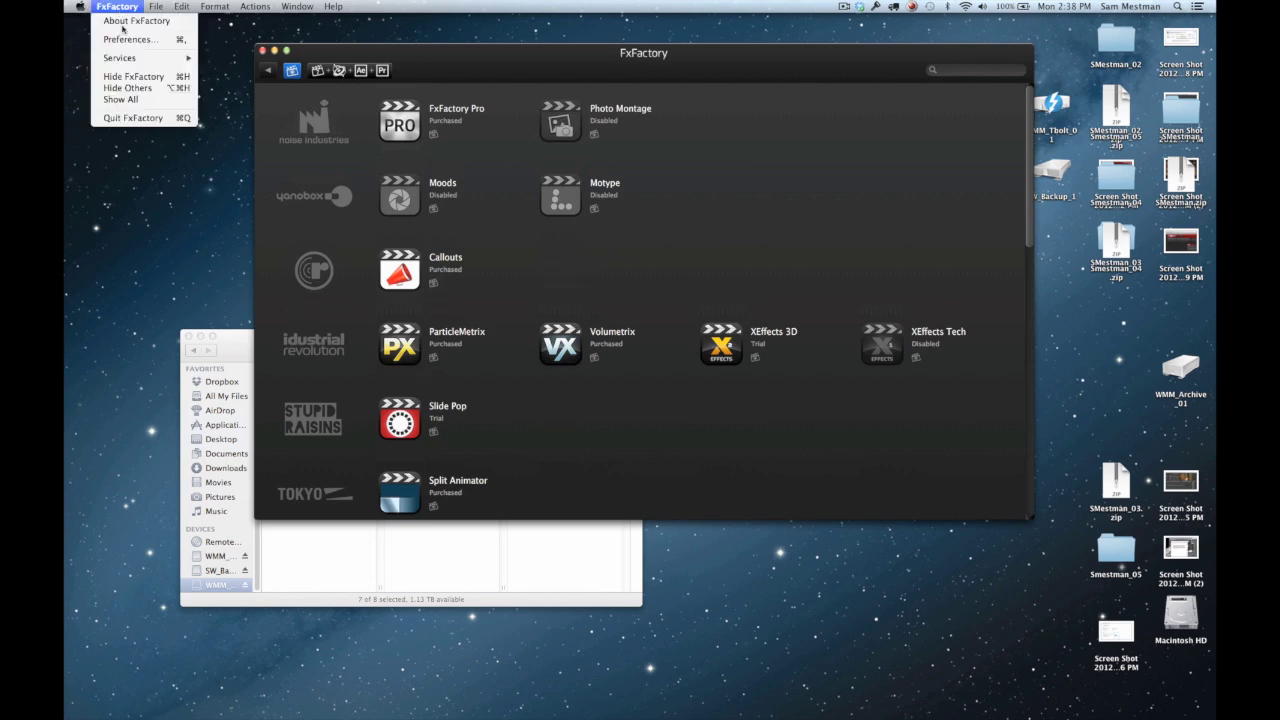
left_click(124, 40)
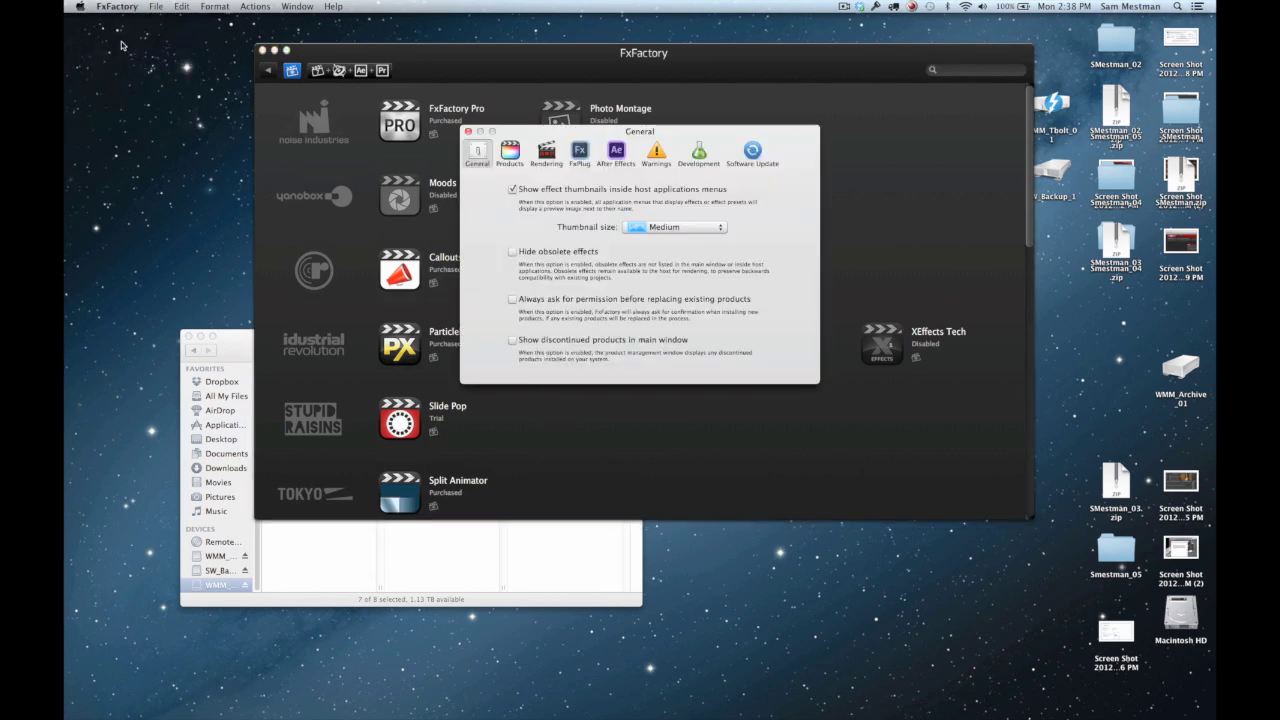
left_click(510, 152)
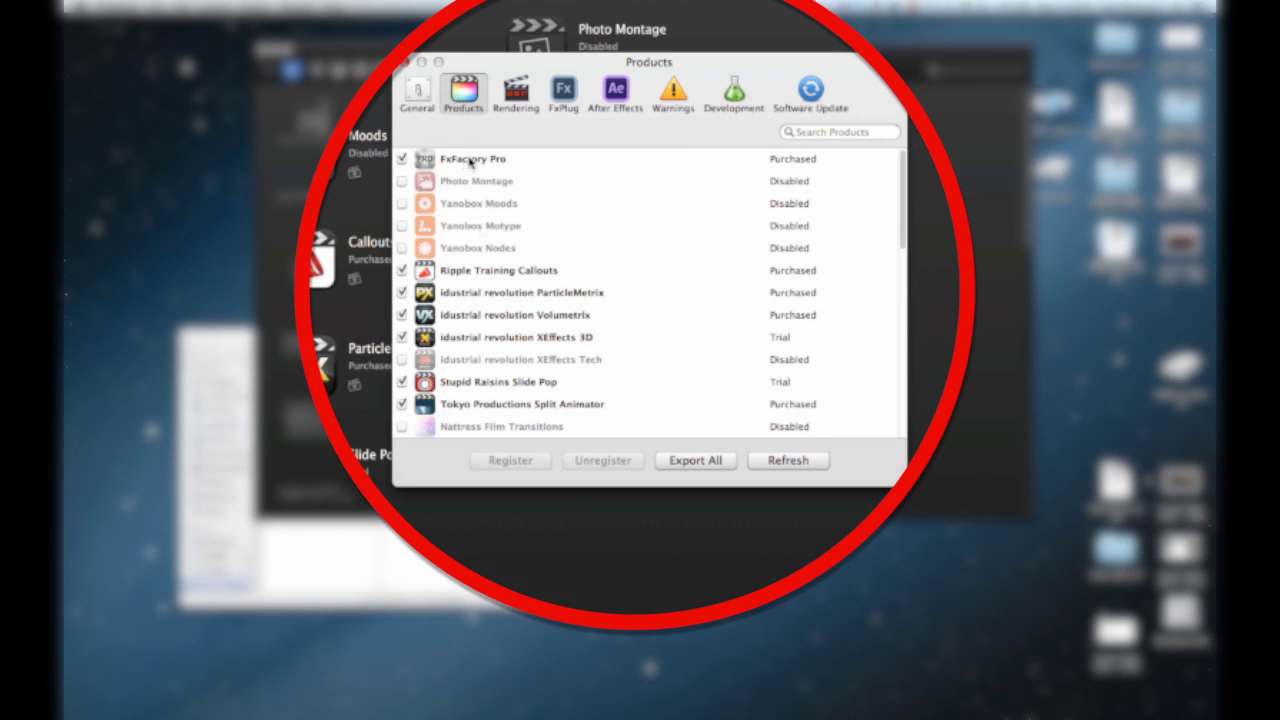
scroll(480, 300, "down", 3)
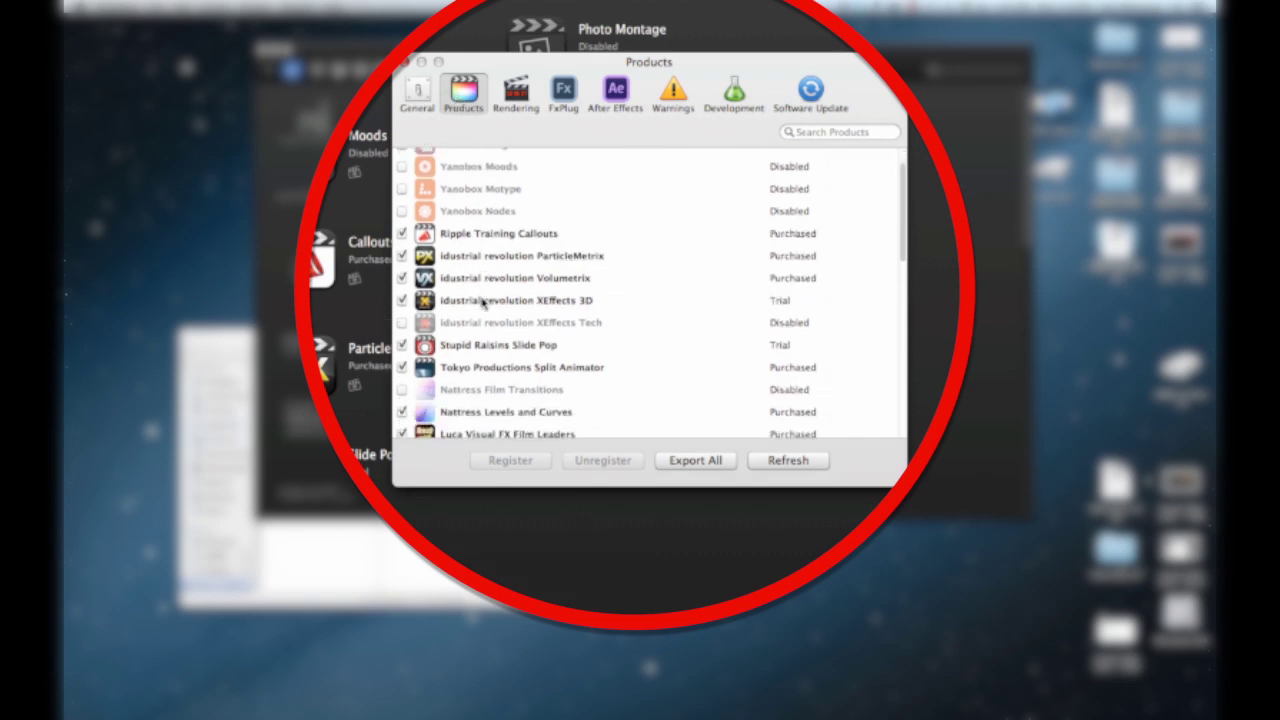
scroll(483, 303, "down", 7)
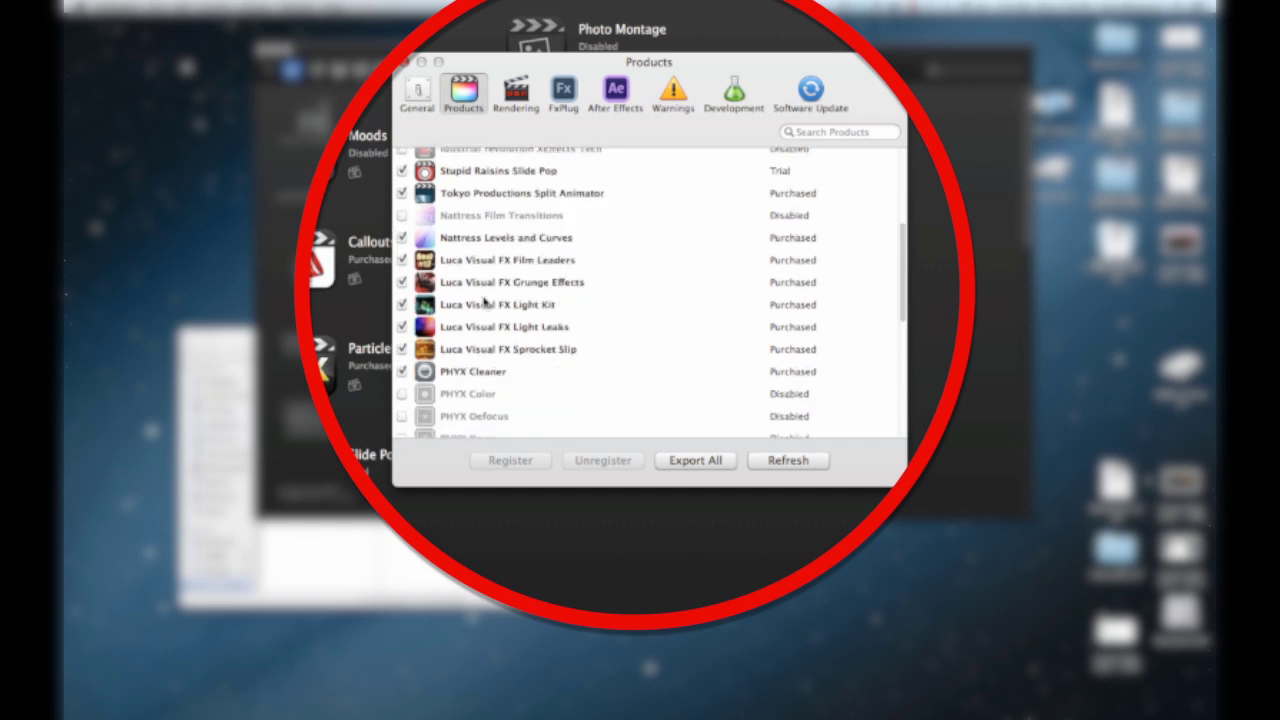
scroll(483, 303, "down", 15)
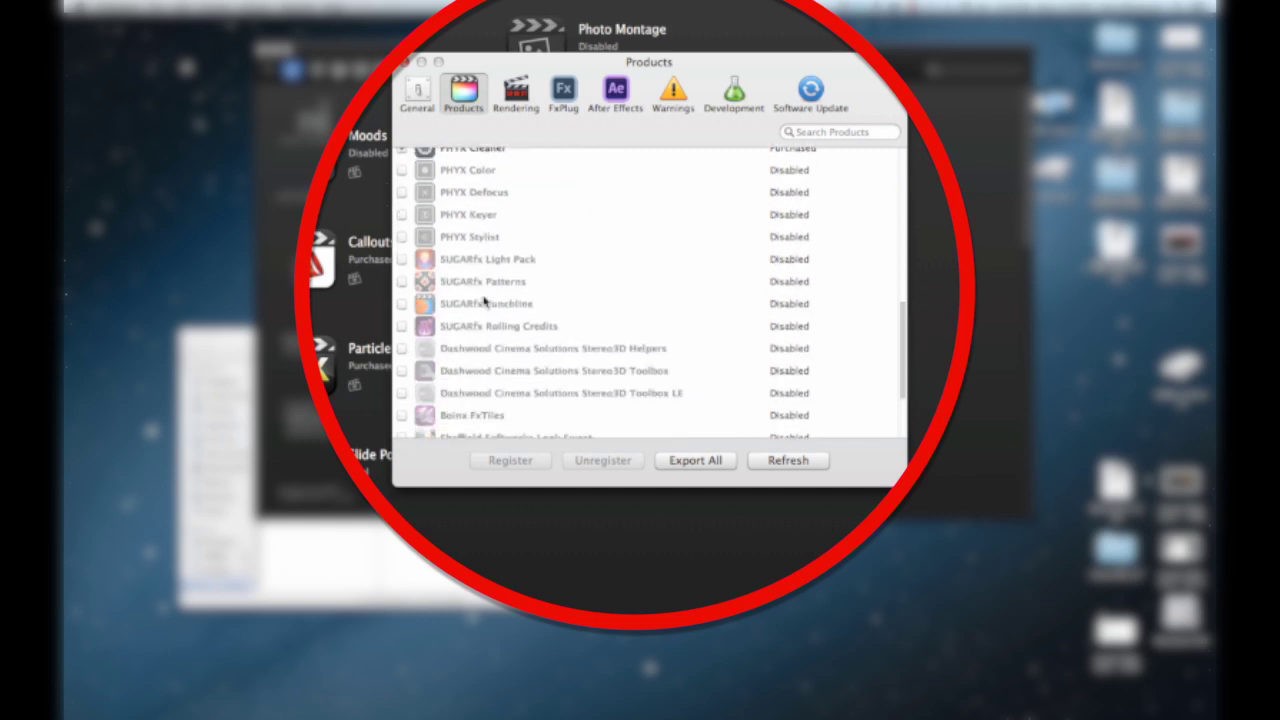
scroll(483, 300, "up", 20)
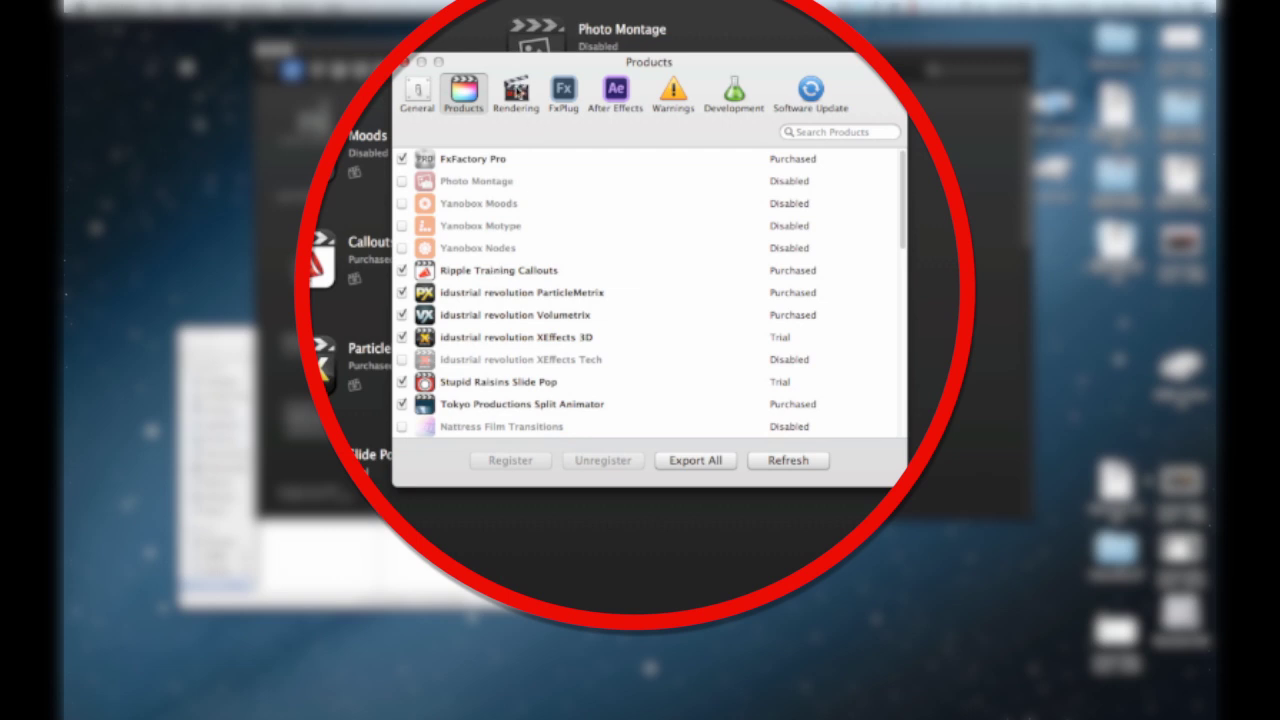
- Check the resolution limit options in the Rendering preferences, keep 8K selected, and return to the Products preferences
left_click(512, 94)
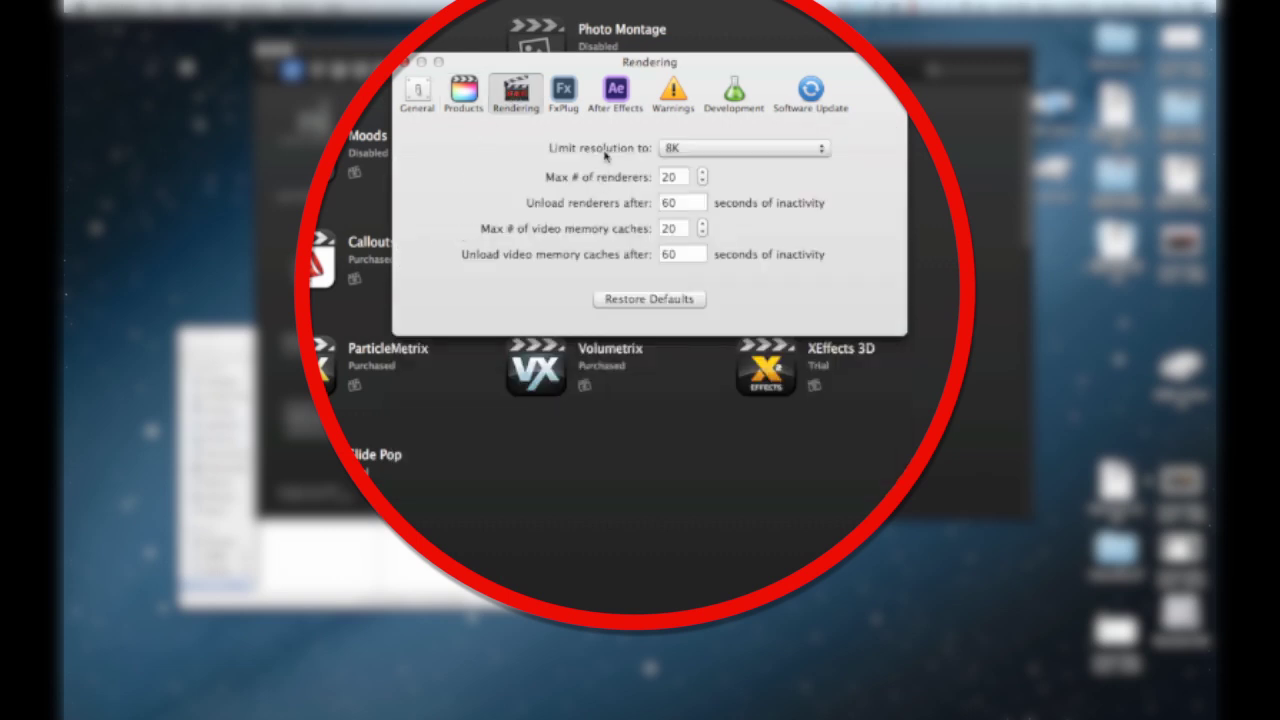
left_click(708, 150)
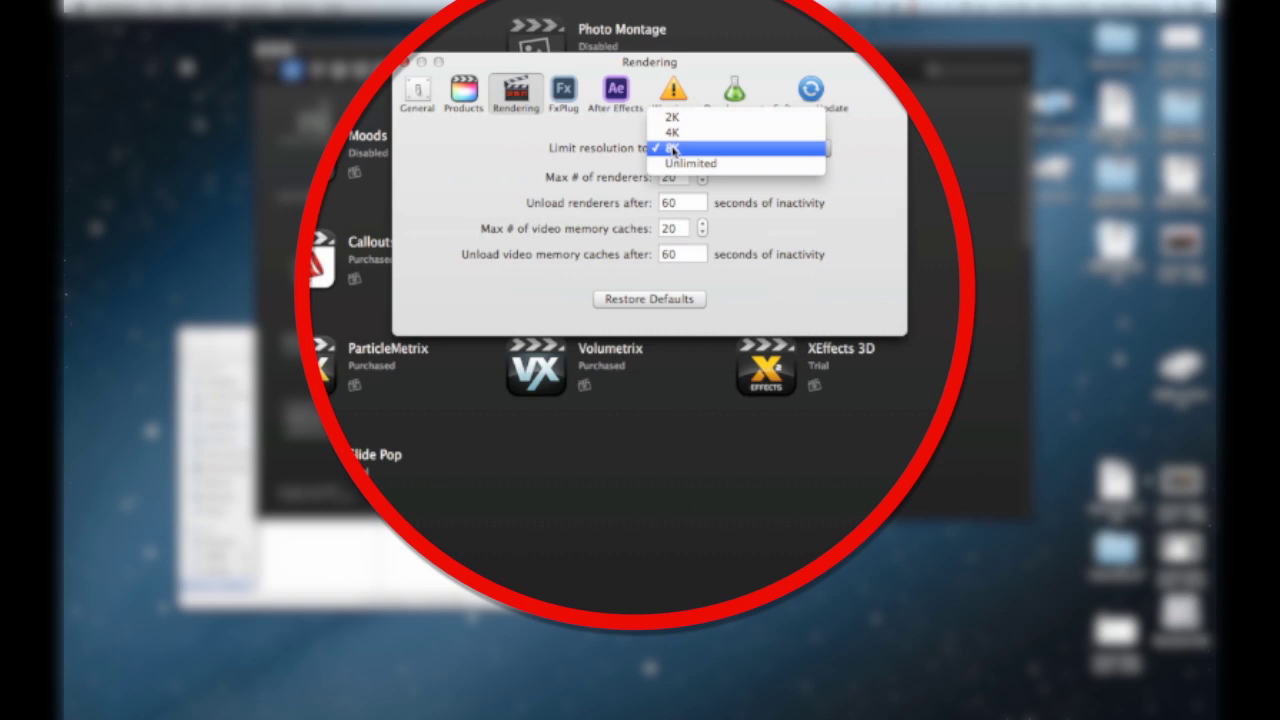
left_click(673, 150)
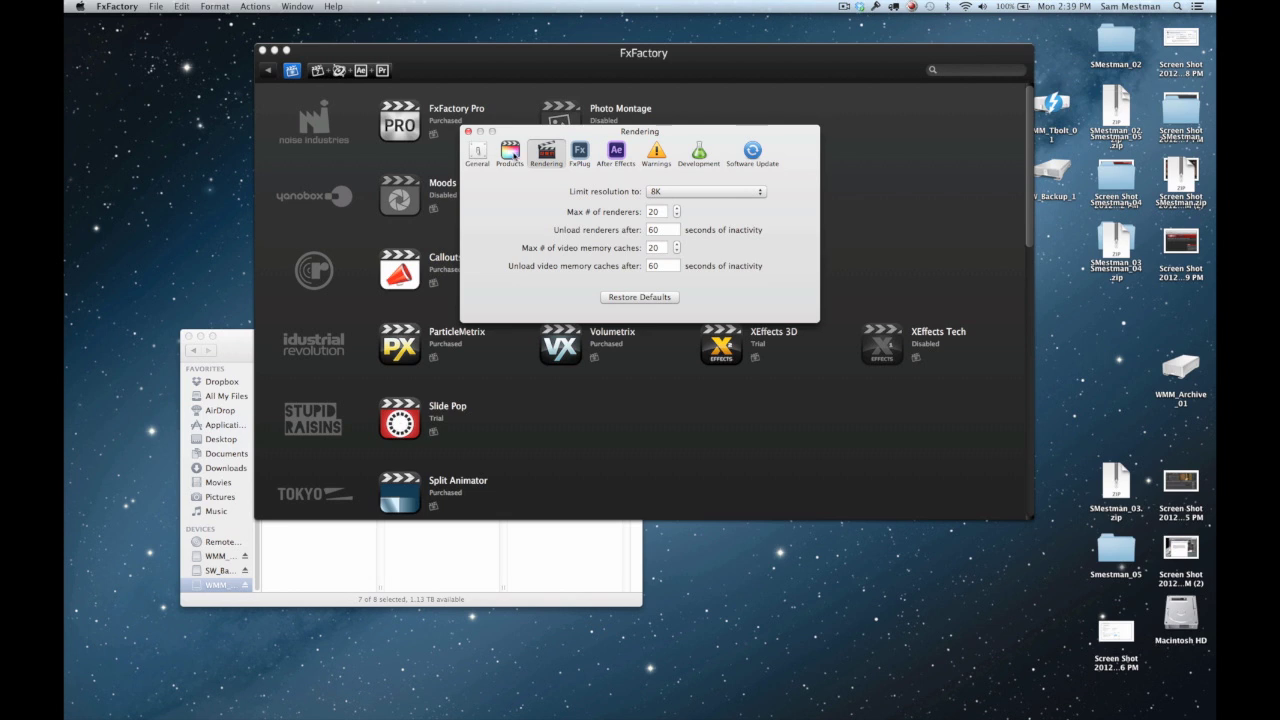
left_click(511, 152)
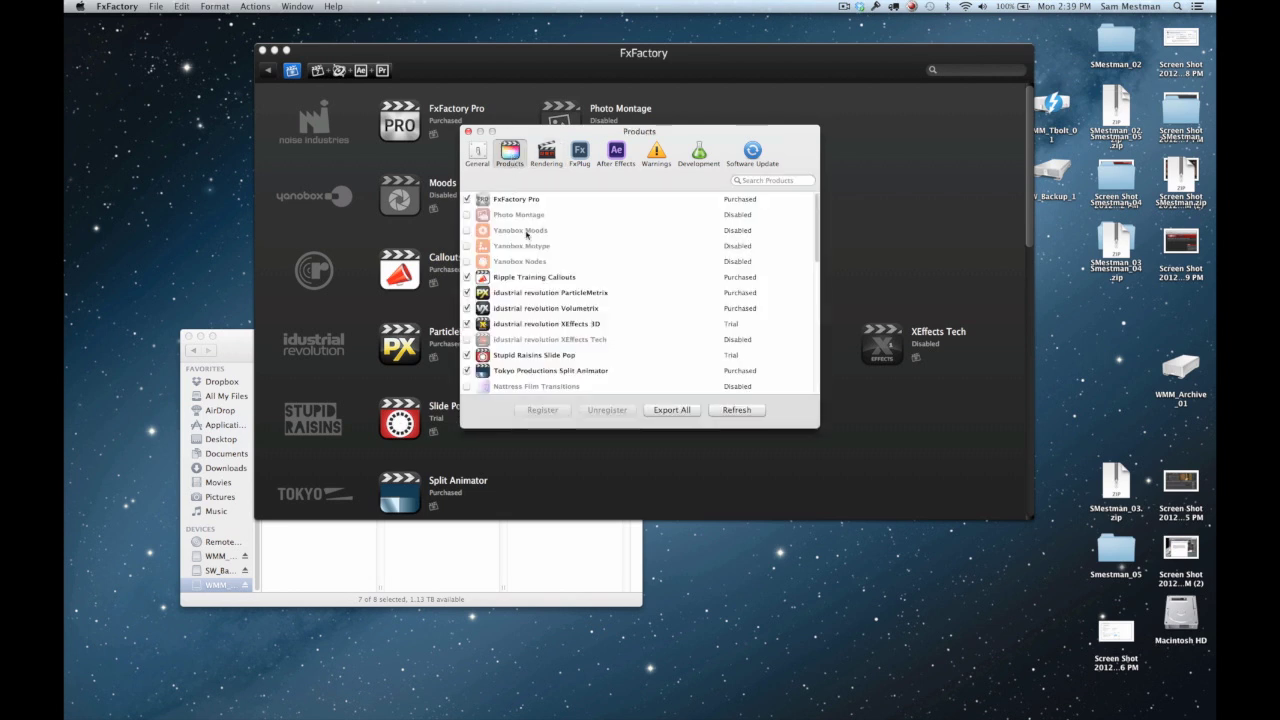
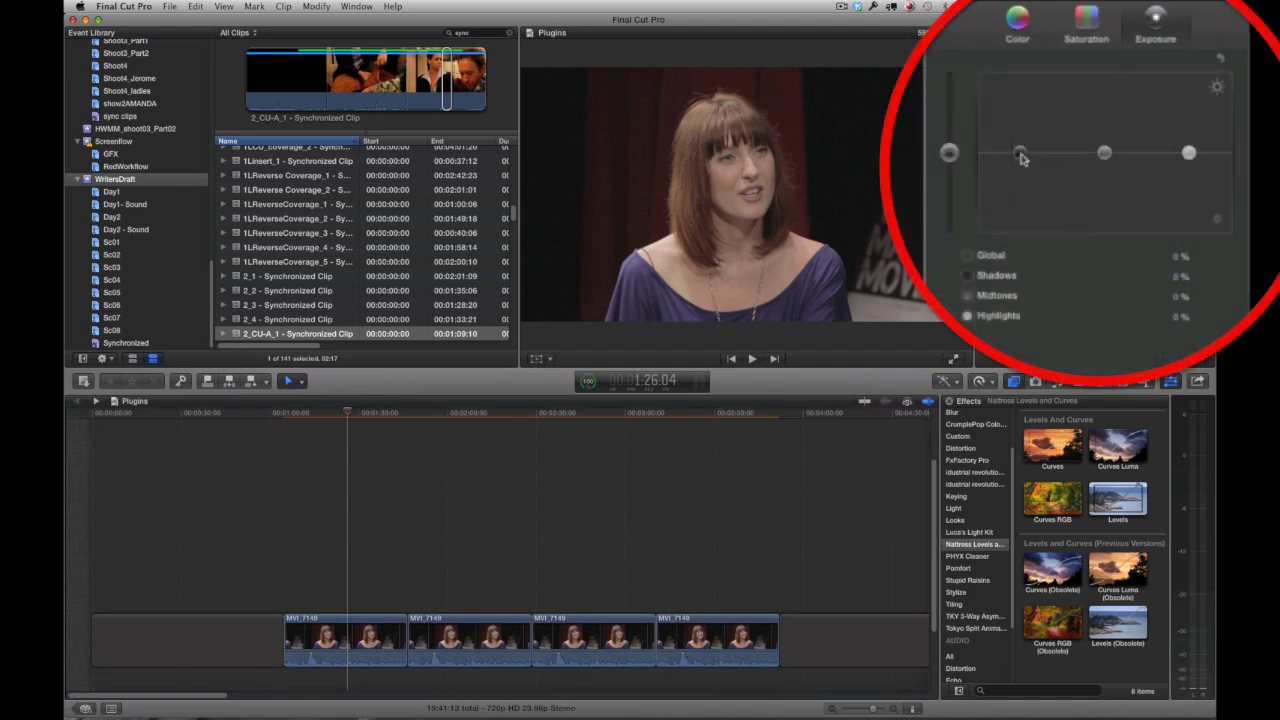
- Switch to Final Cut Pro and try the shadows, midtones and highlights exposure controls on the first interview clip
mouse_move(1017, 157)
left_mouse_down()
mouse_move(1020, 175)
mouse_move(1022, 160)
left_mouse_up()
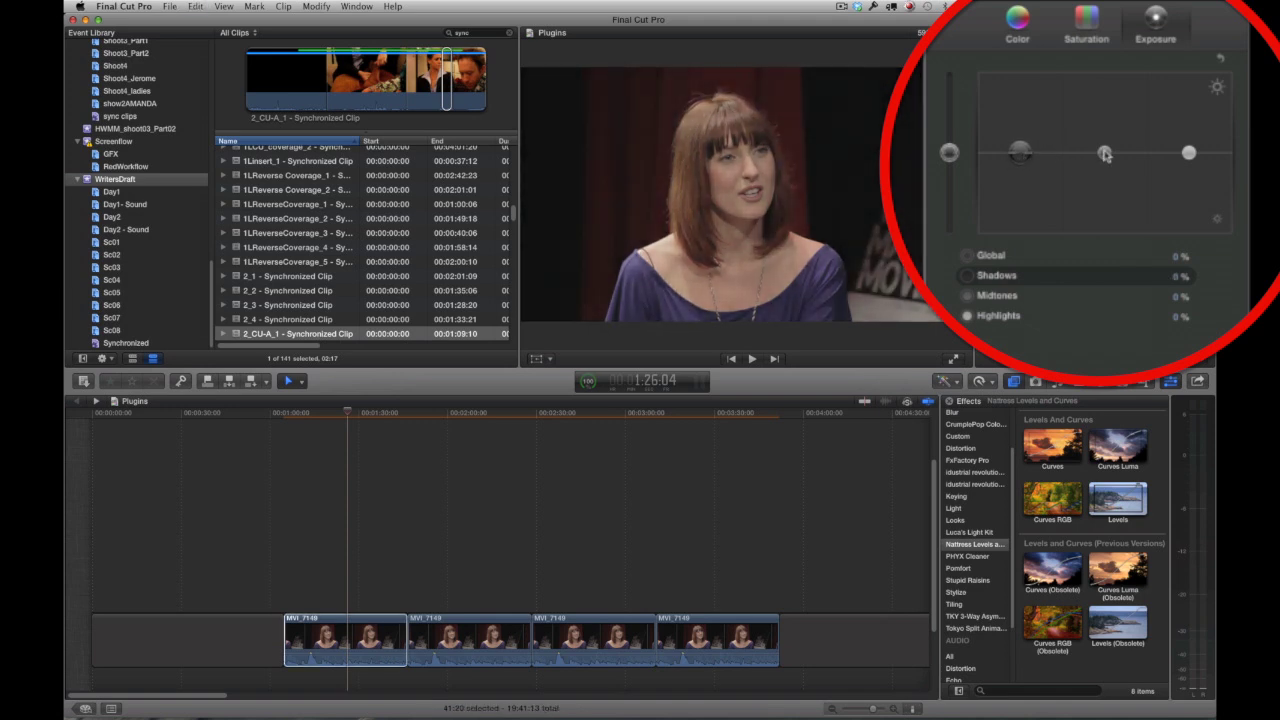
mouse_move(1104, 152)
left_mouse_down()
mouse_move(1104, 166)
mouse_move(1104, 139)
left_mouse_up()
mouse_move(1186, 150)
left_mouse_down()
mouse_move(1188, 121)
mouse_move(1188, 152)
left_mouse_up()
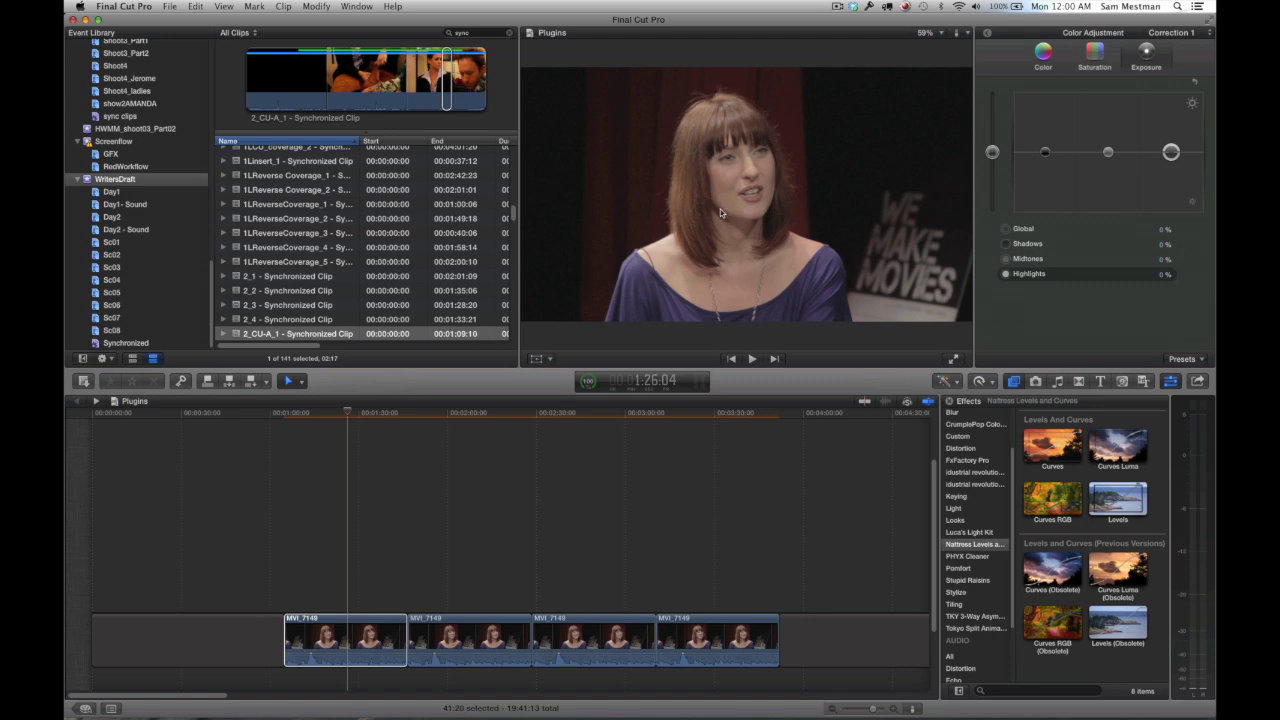
- Apply the Nattress Curves effect to the first MVI_7149 clip and show its parameters in place of the color adjustment
left_click(341, 414)
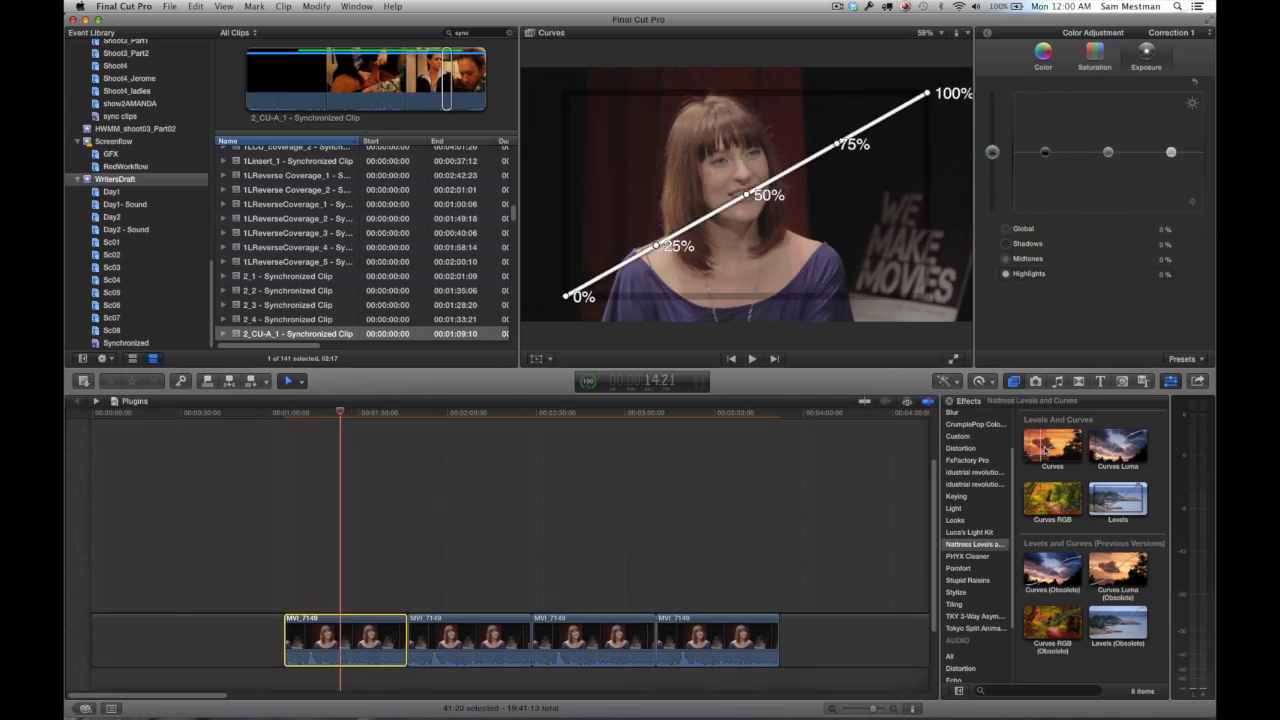
left_click_drag(1030, 457, 340, 633)
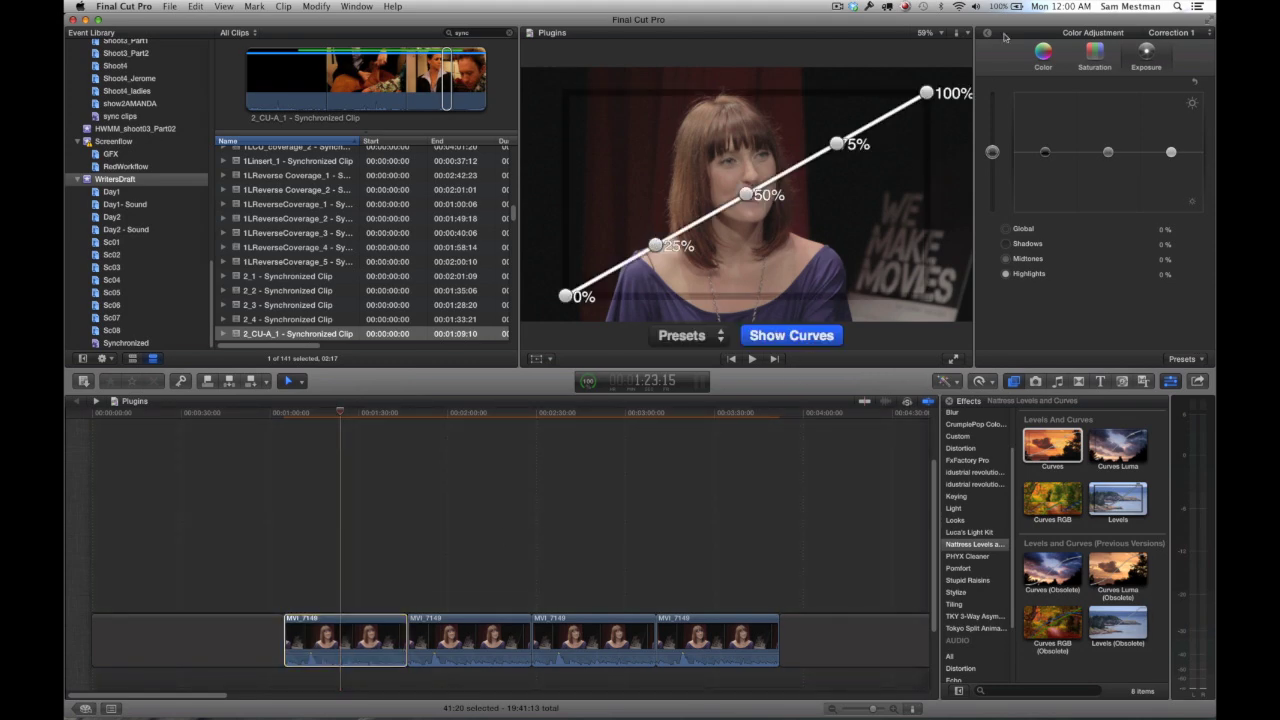
left_click(988, 35)
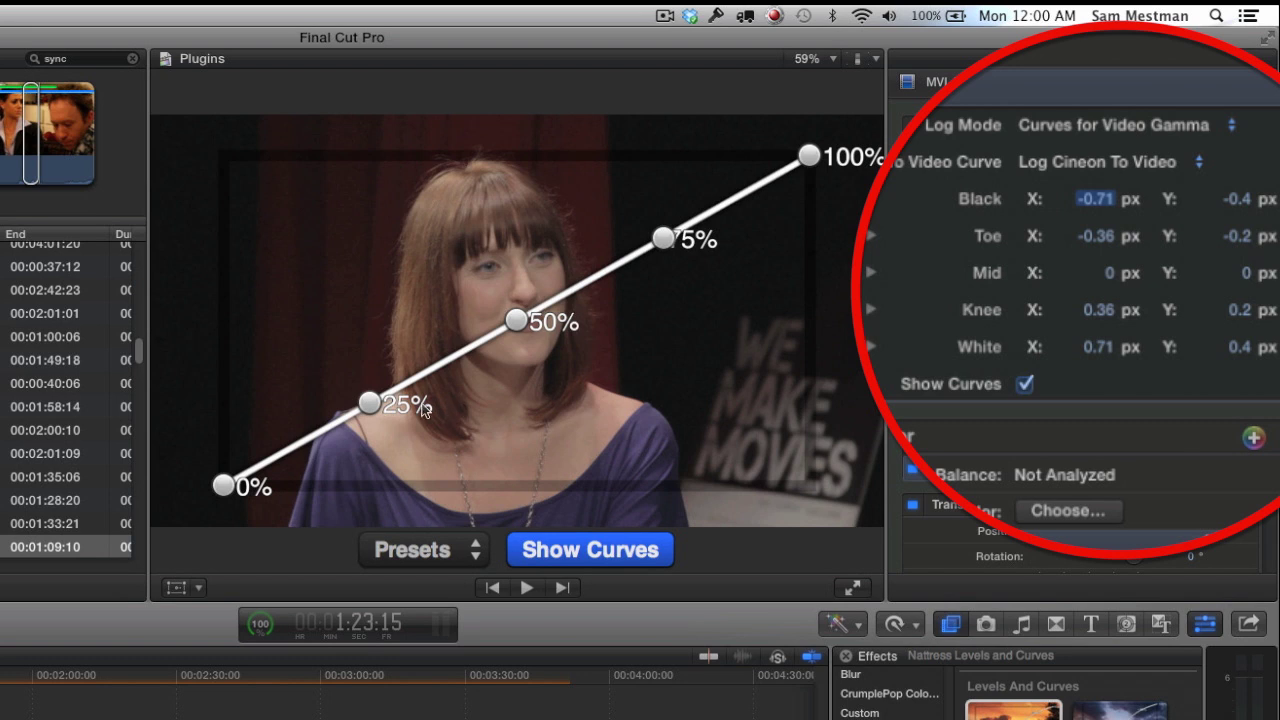
- Add contrast with the curve by lowering the 25% point to 16% and raising the 75% point to 85%
left_click_drag(368, 404, 376, 433)
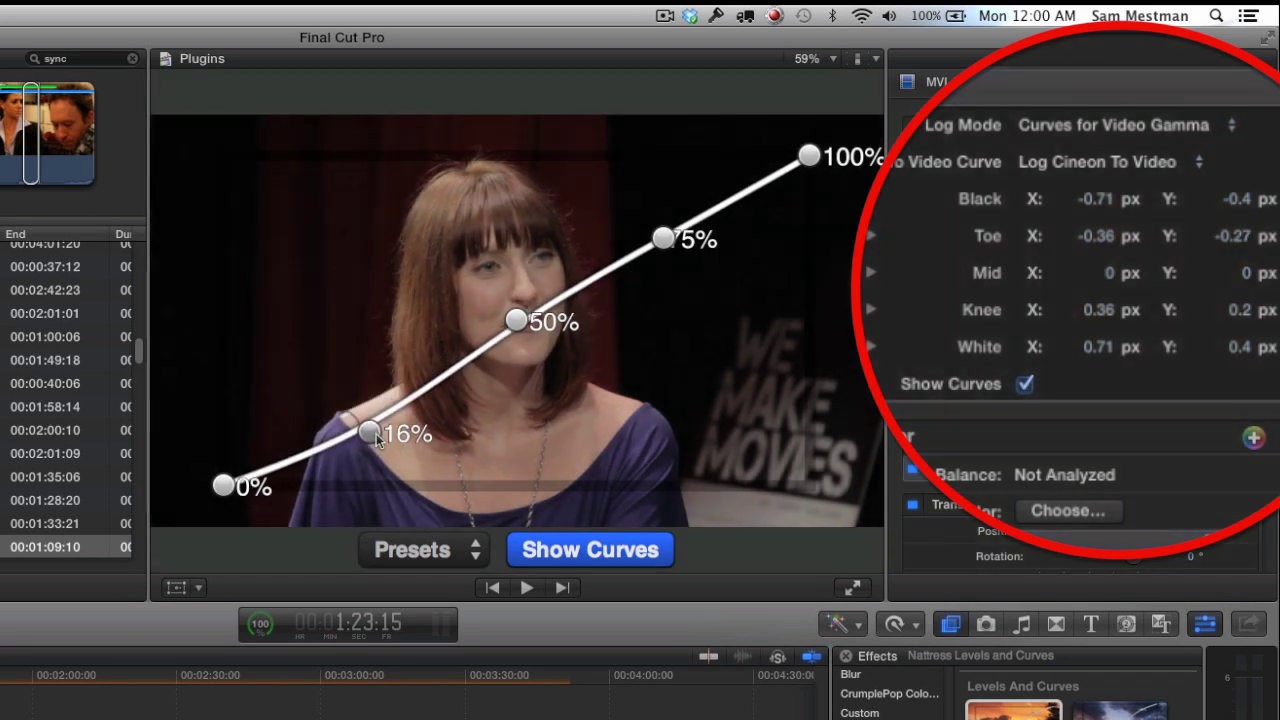
left_click_drag(664, 238, 648, 207)
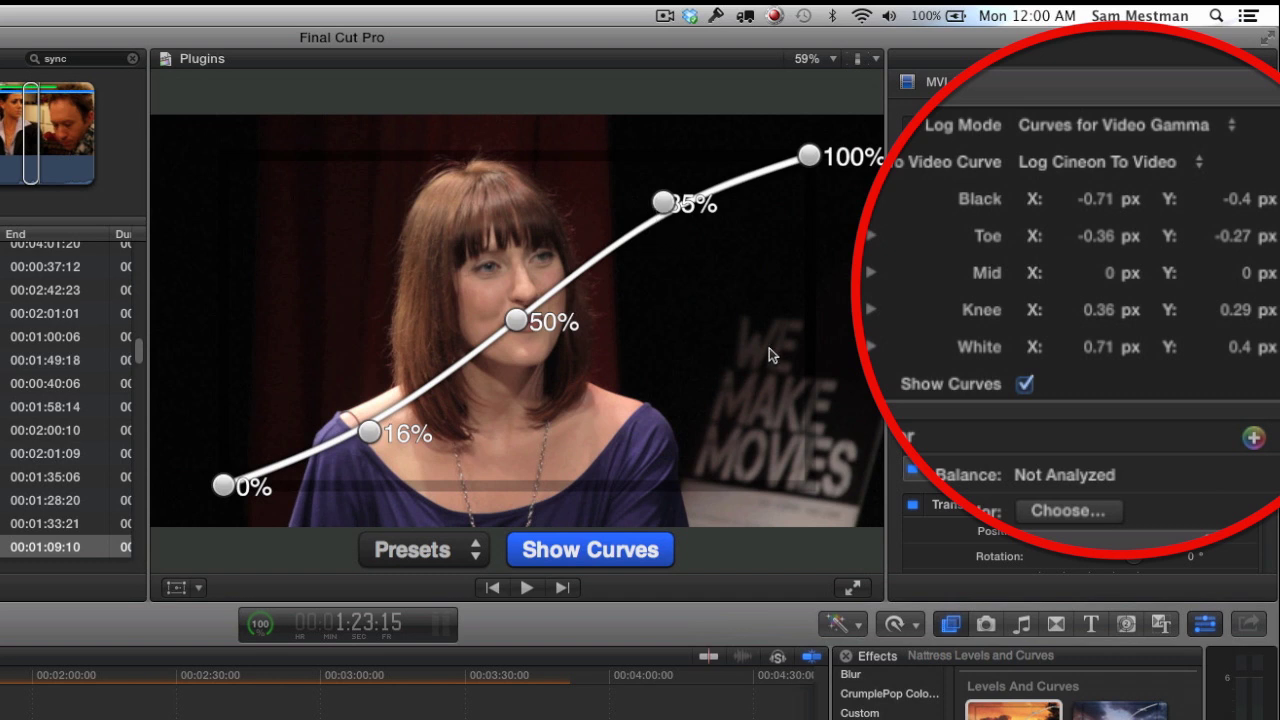
- Toggle the Show Curves overlay to examine the graded image without the curve, leaving the overlay on
left_click(1022, 385)
left_click(1024, 386)
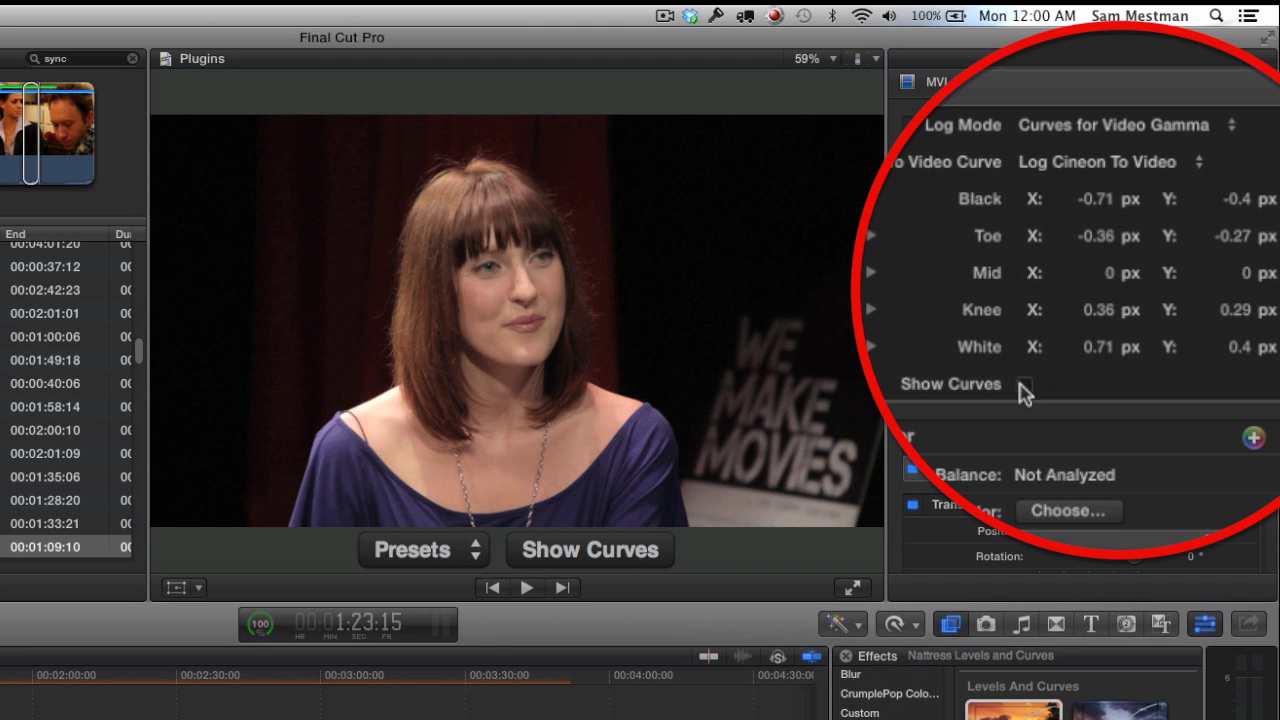
left_click(1024, 386)
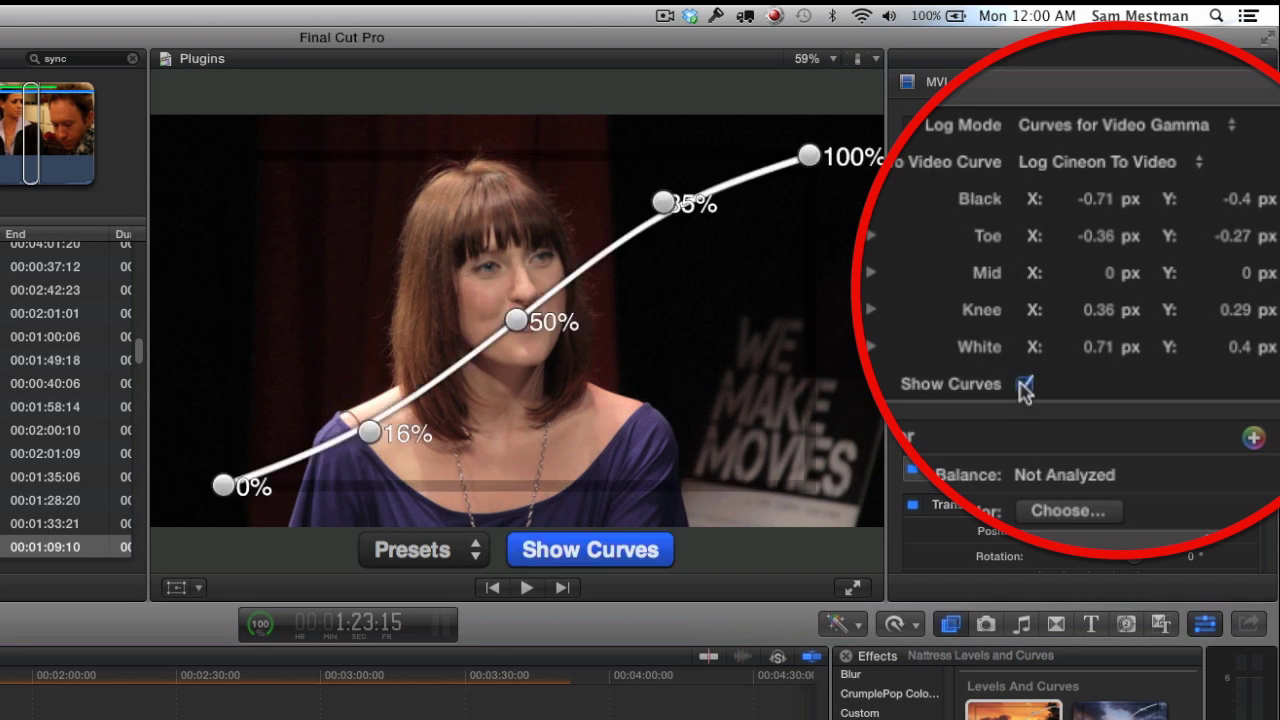
- Compare the S-Curve and S-Curve Strong presets, settle on S-Curve, and hide the curve overlay
left_click(429, 557)
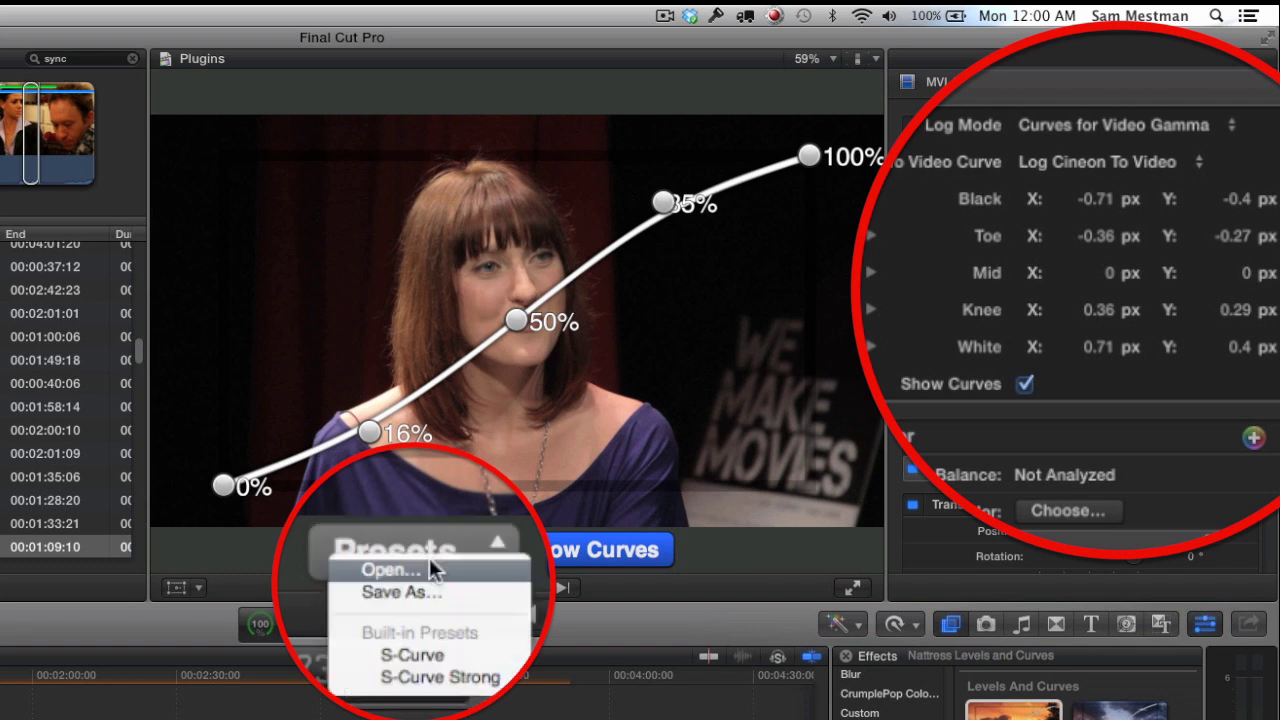
left_click(411, 657)
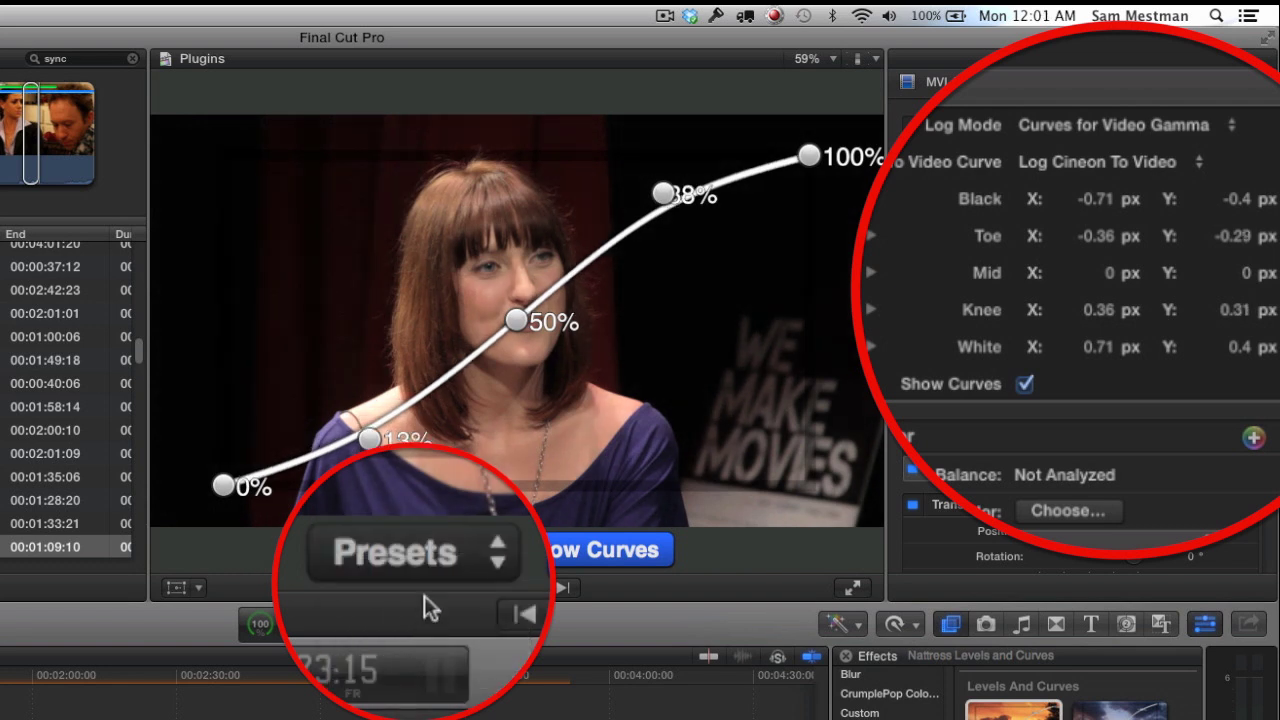
left_click(426, 560)
left_click(425, 679)
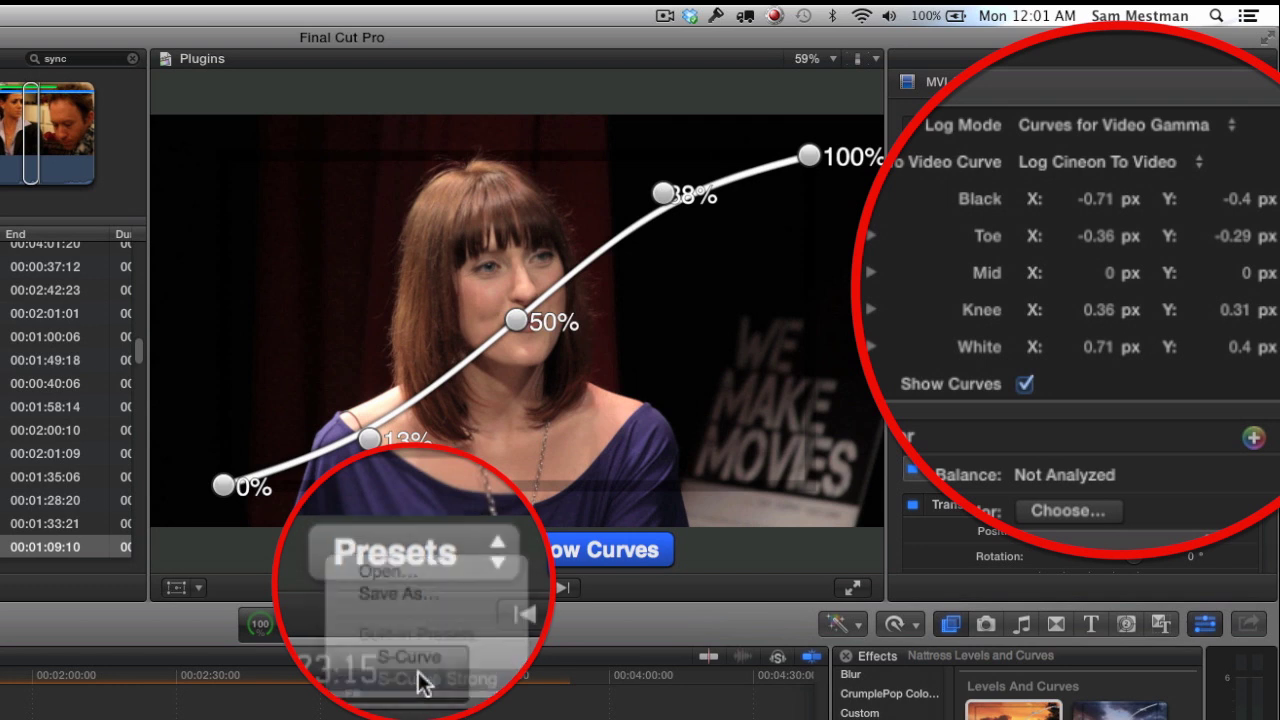
left_click(419, 560)
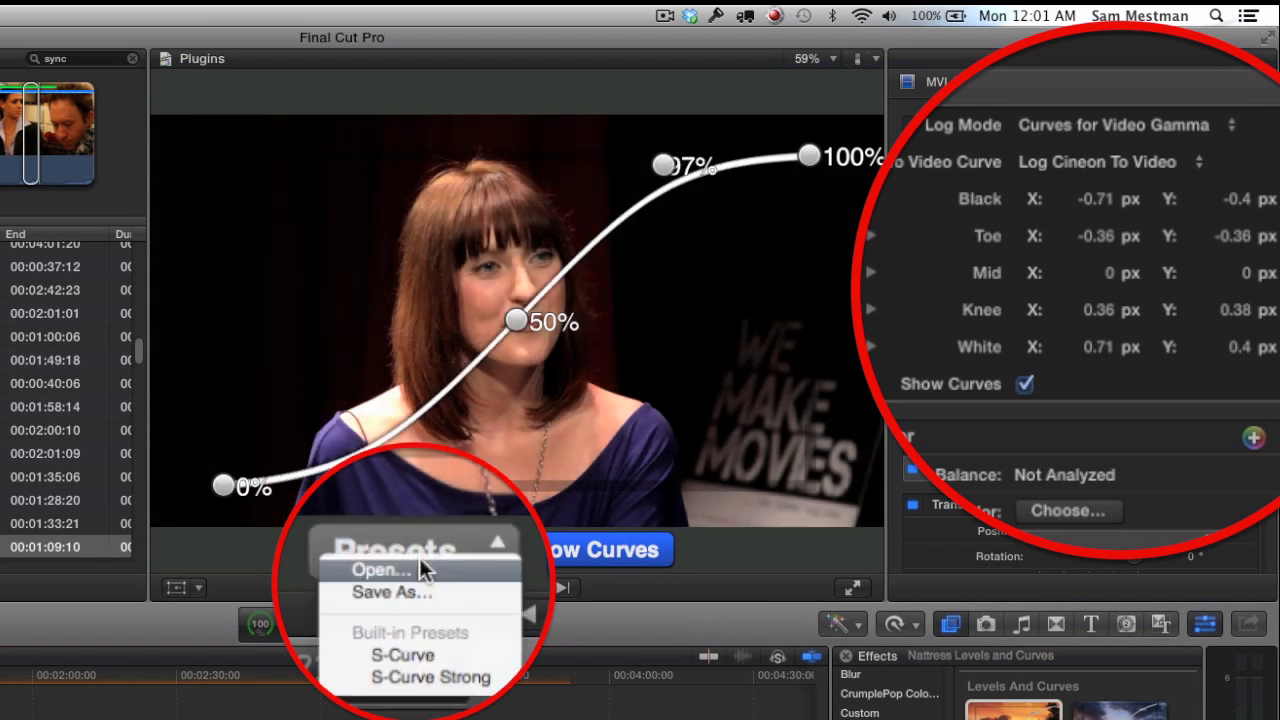
left_click(397, 656)
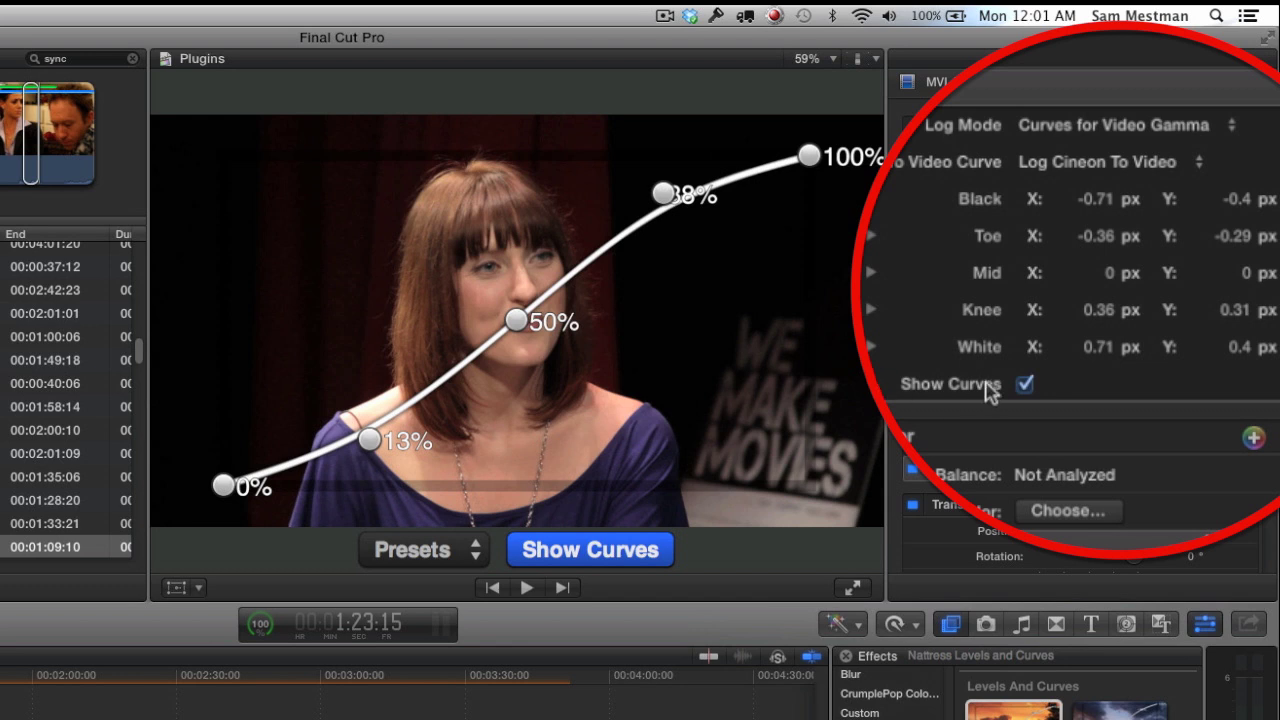
left_click(1026, 388)
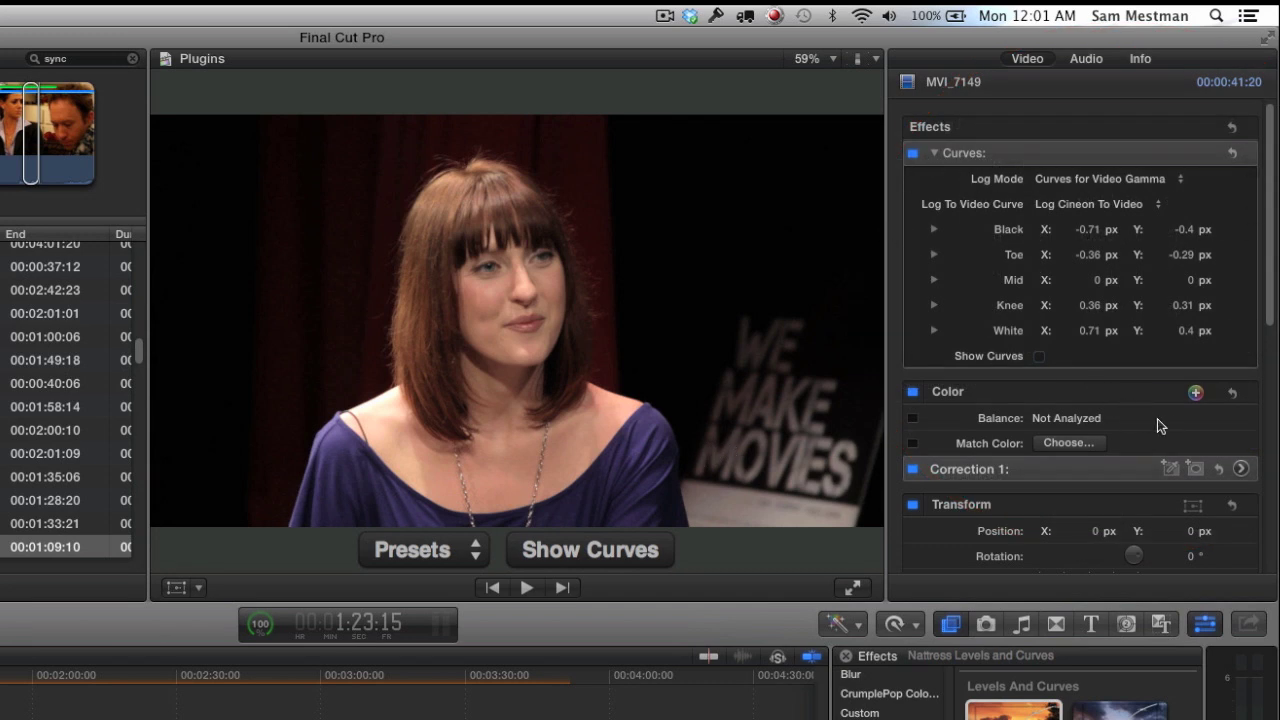
- Raise the global saturation to about 12% in the first clip's Correction 1 color adjustment
left_click(1241, 469)
left_click(1241, 469)
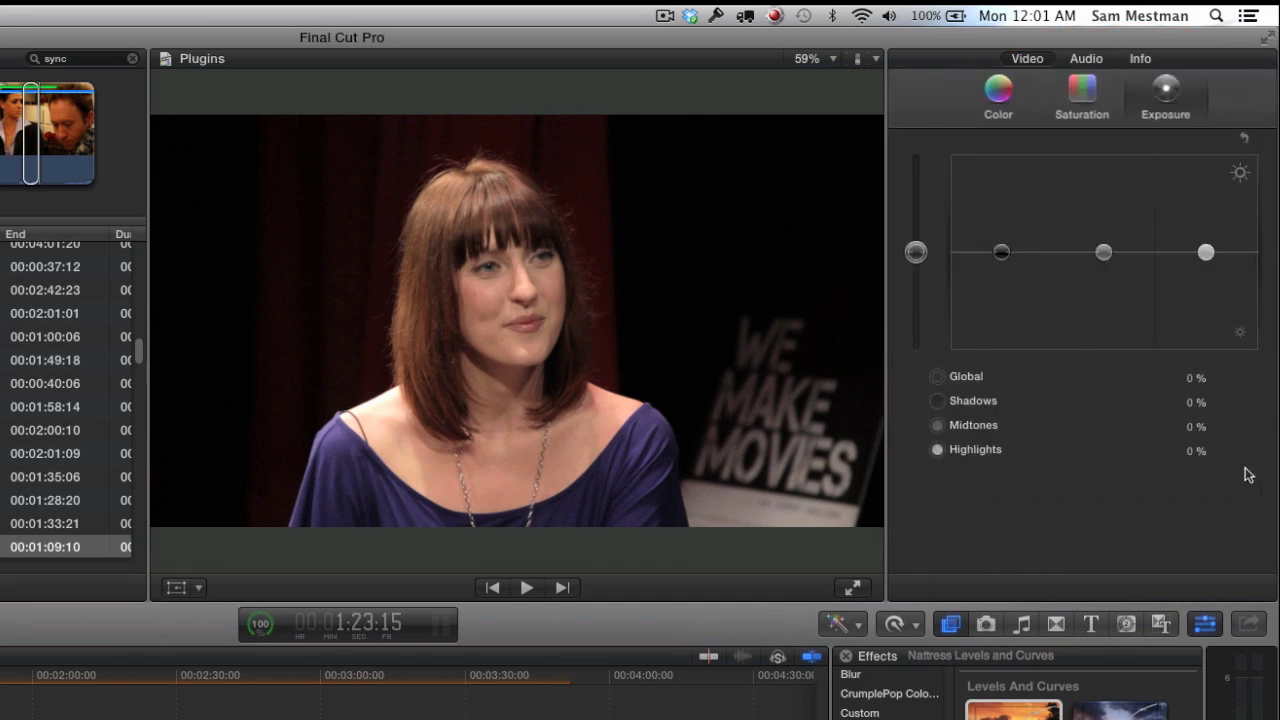
left_click(1082, 92)
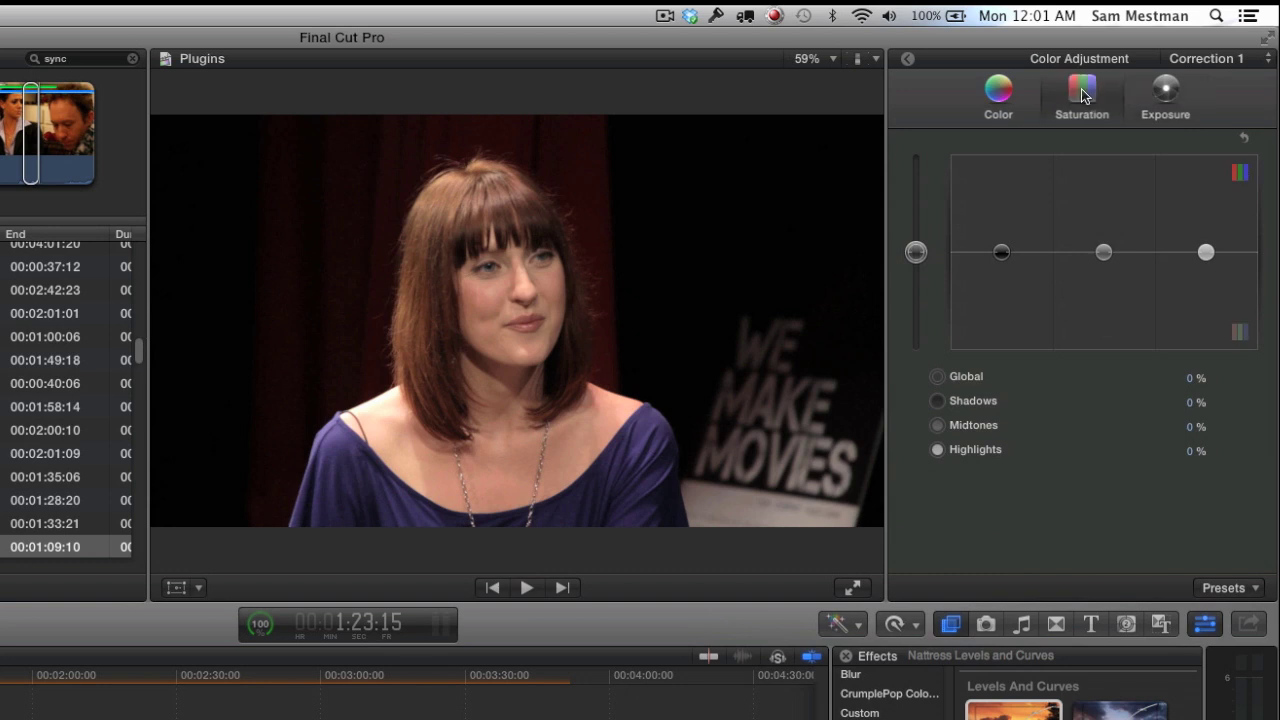
left_click_drag(919, 259, 922, 249)
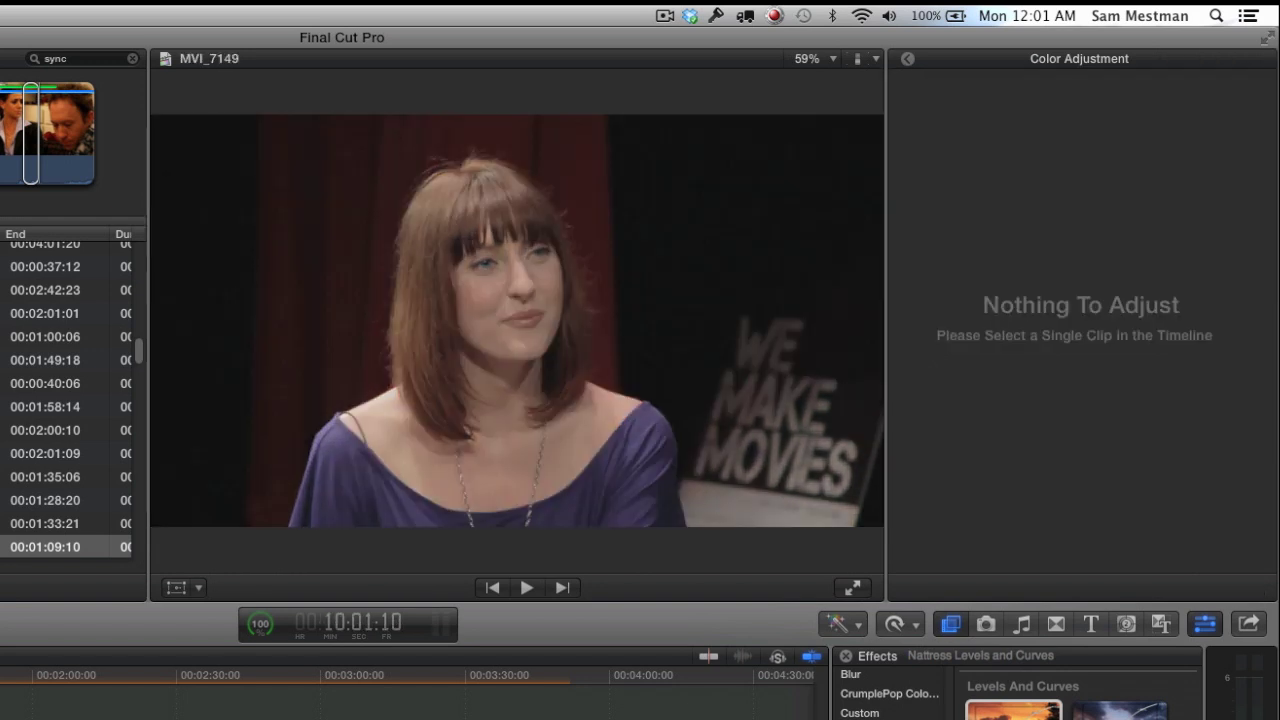
- Paste the graded clip's Curves effect and Color attributes onto the other three selected MVI_7149 clips
key("super+shift+v")
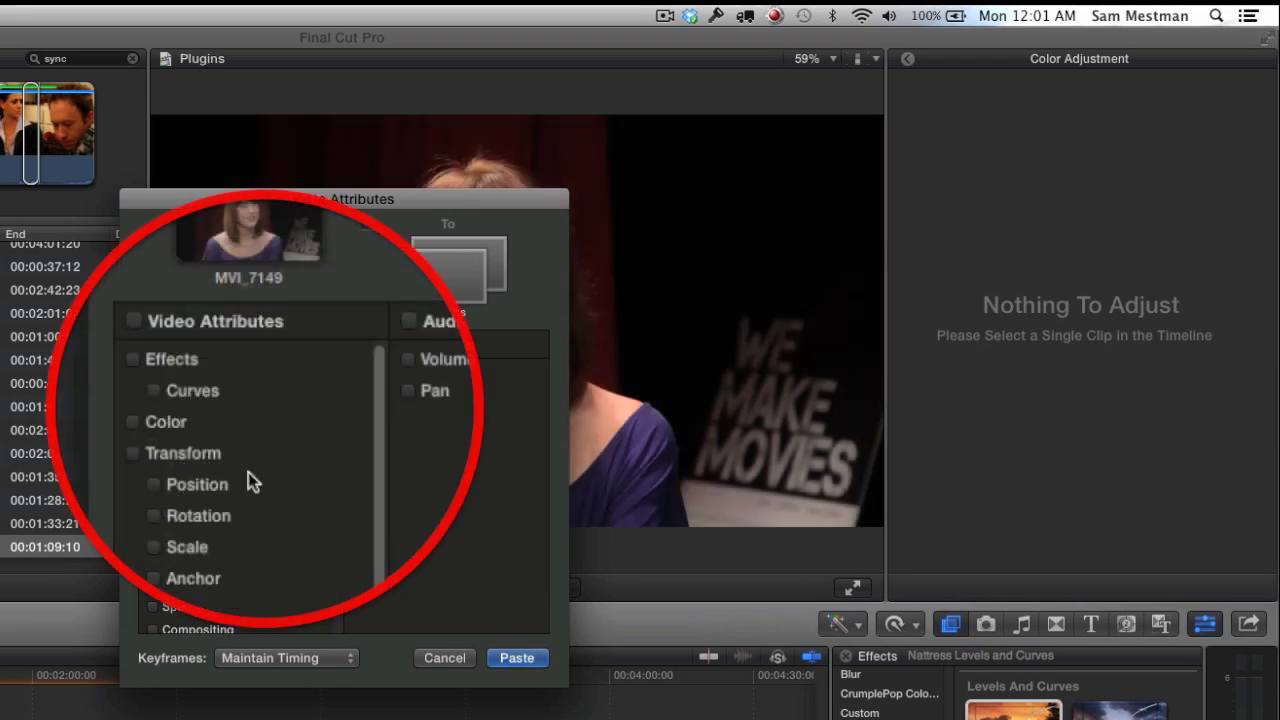
left_click(134, 421)
left_click(135, 362)
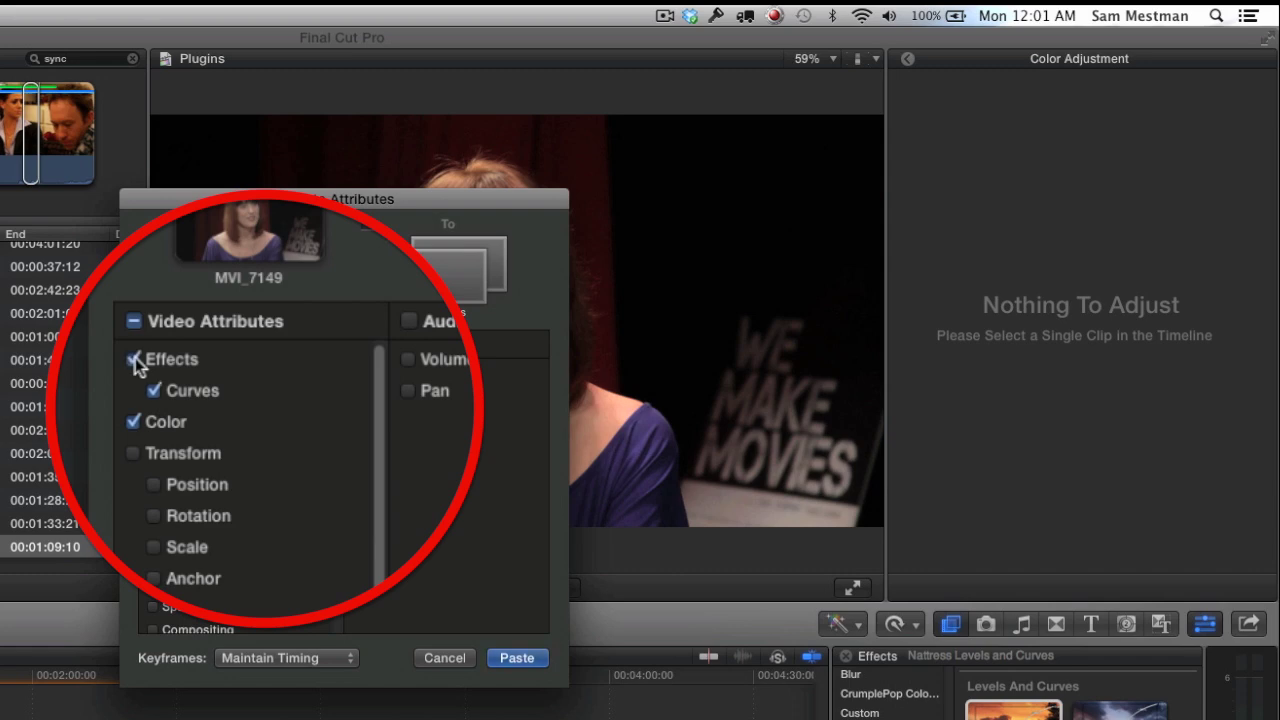
left_click(512, 660)
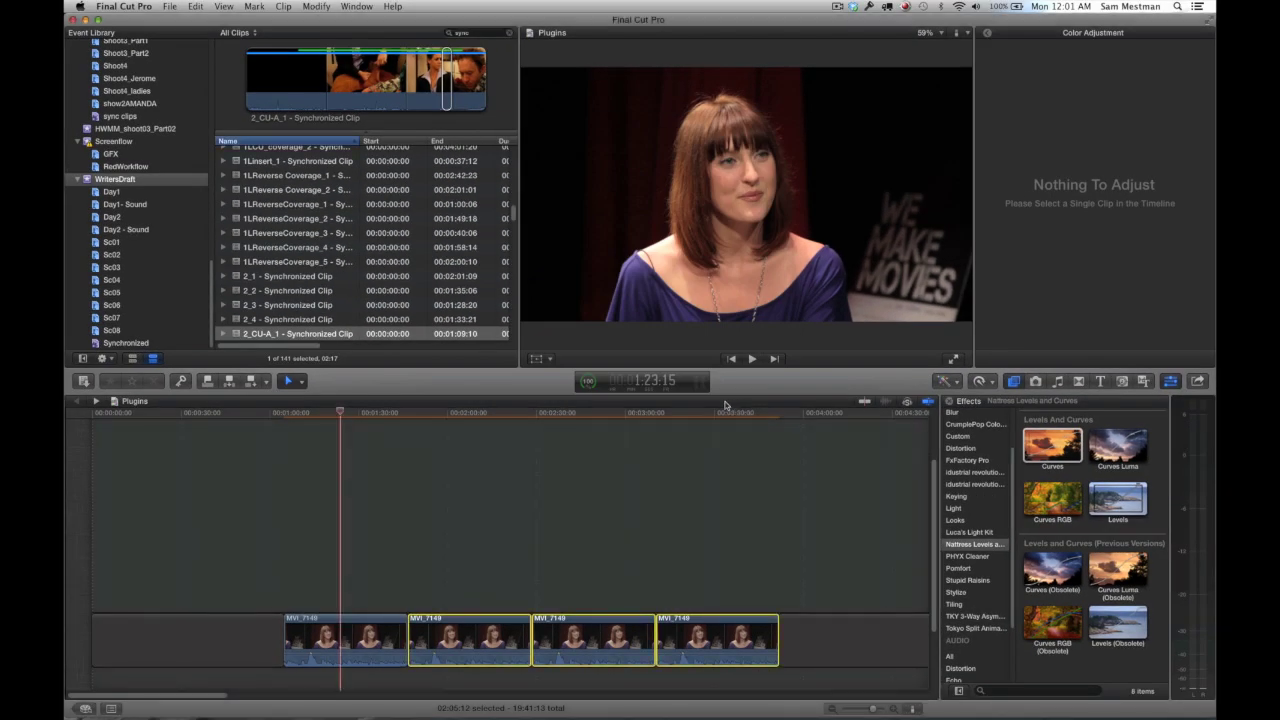
- Skim the graded interview clips, then select the first MVI_7149 clip and show its effect parameters again
key("s")
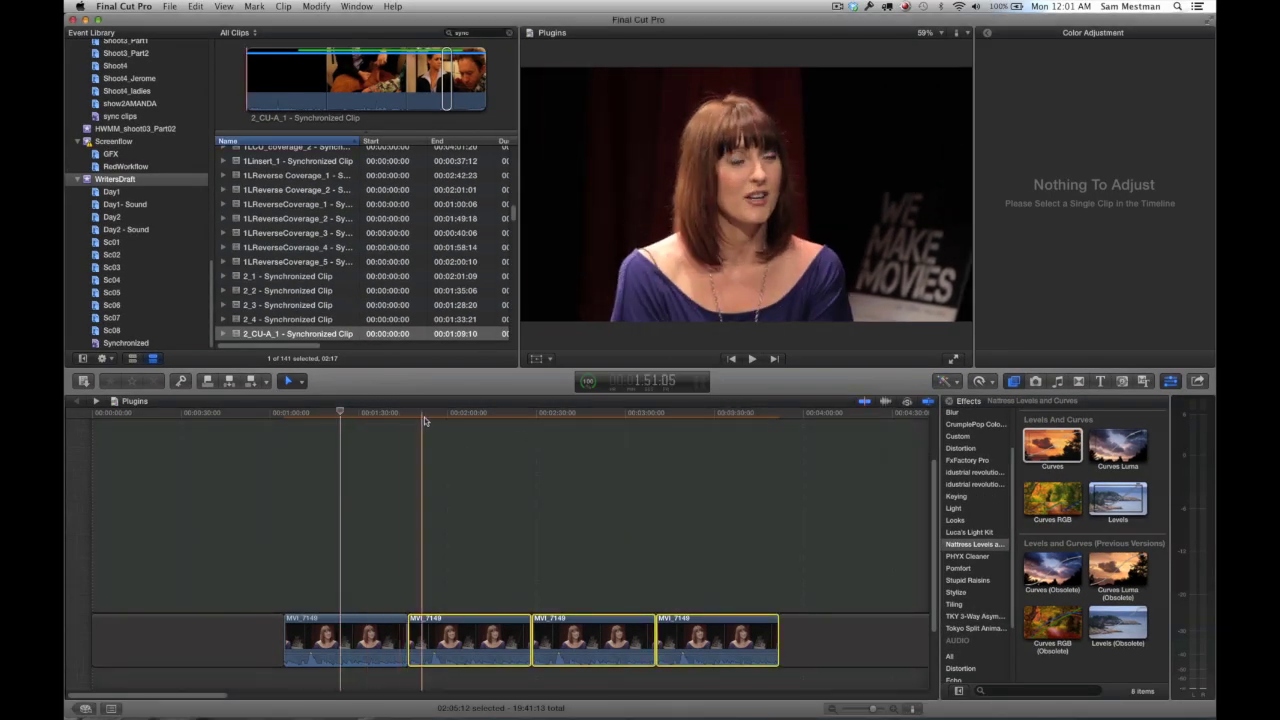
left_click(367, 458)
key("c")
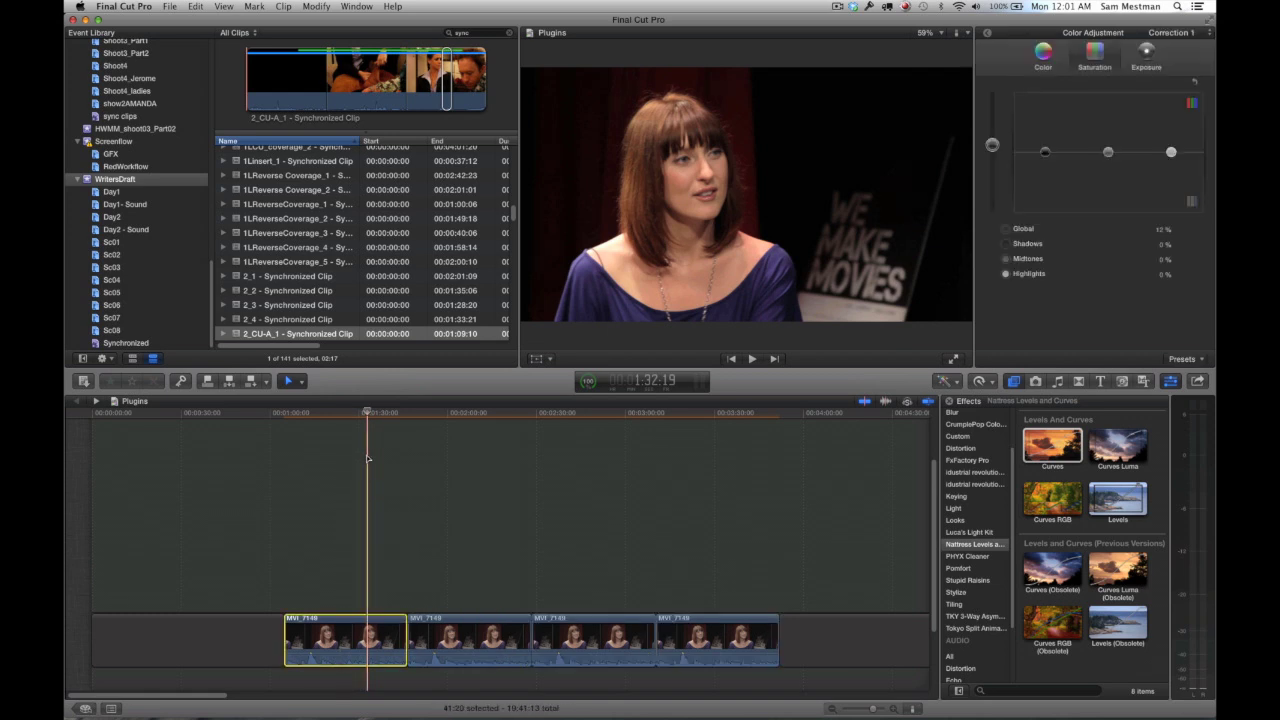
left_click(988, 36)
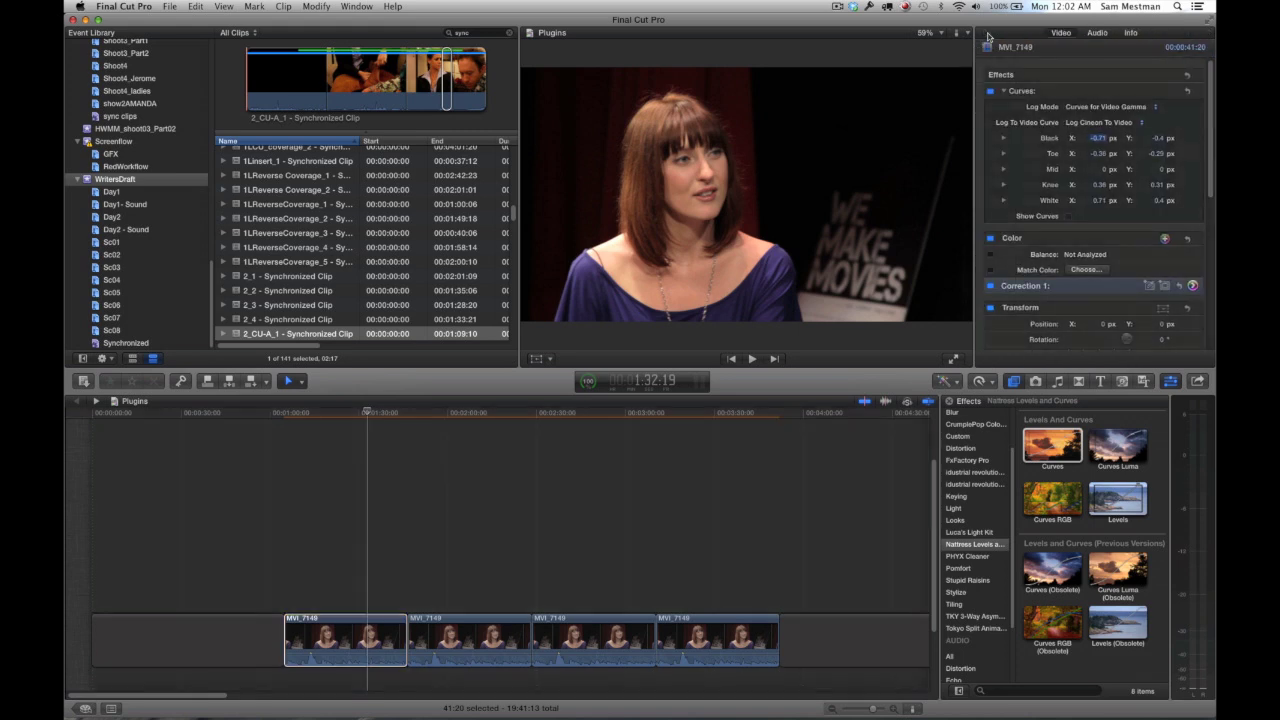
left_click(363, 416)
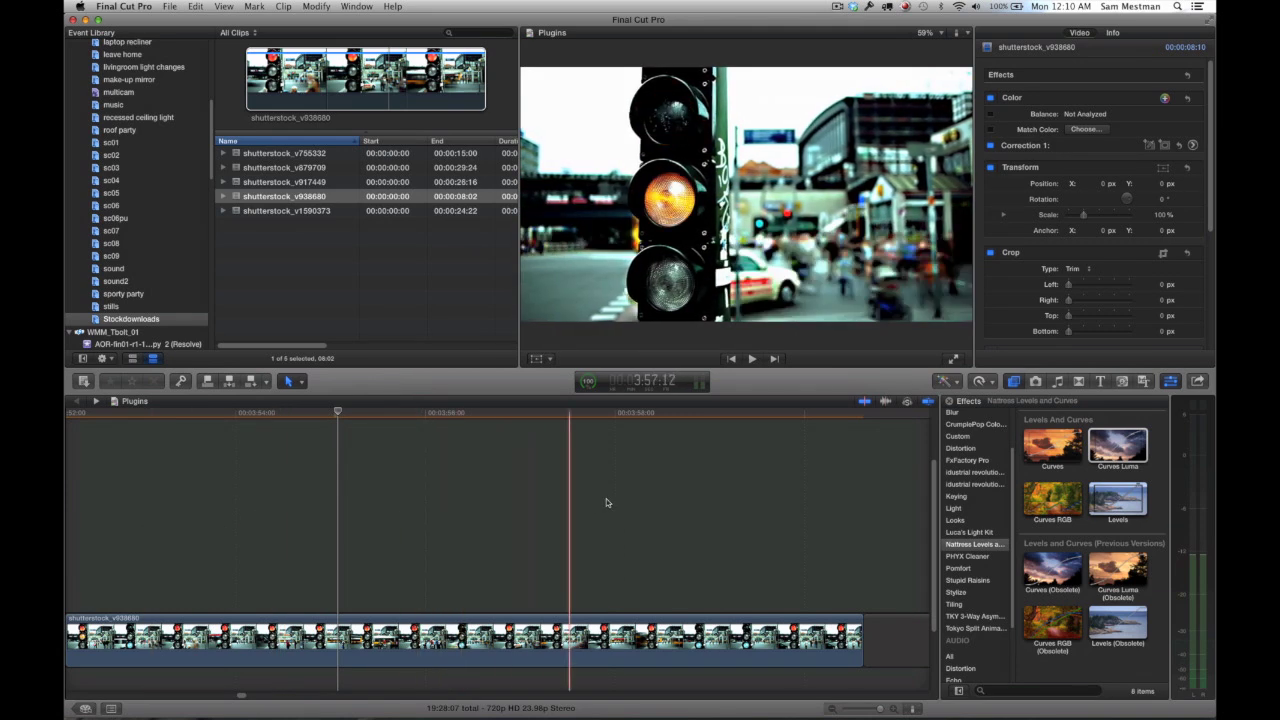
- Try Curves Luma on the shutterstock_v938680 traffic light clip, raising its toe to 33%, mid to 65% and knee to 82%
left_click(467, 510)
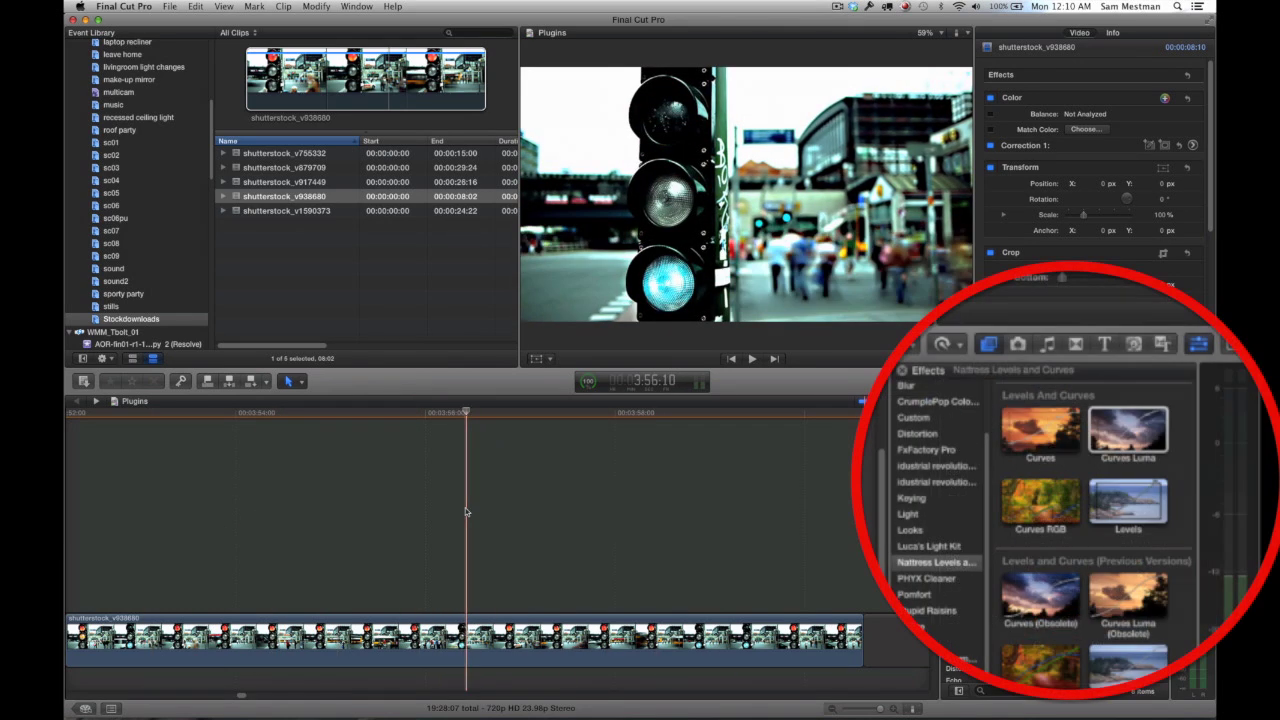
left_click_drag(1128, 430, 545, 625)
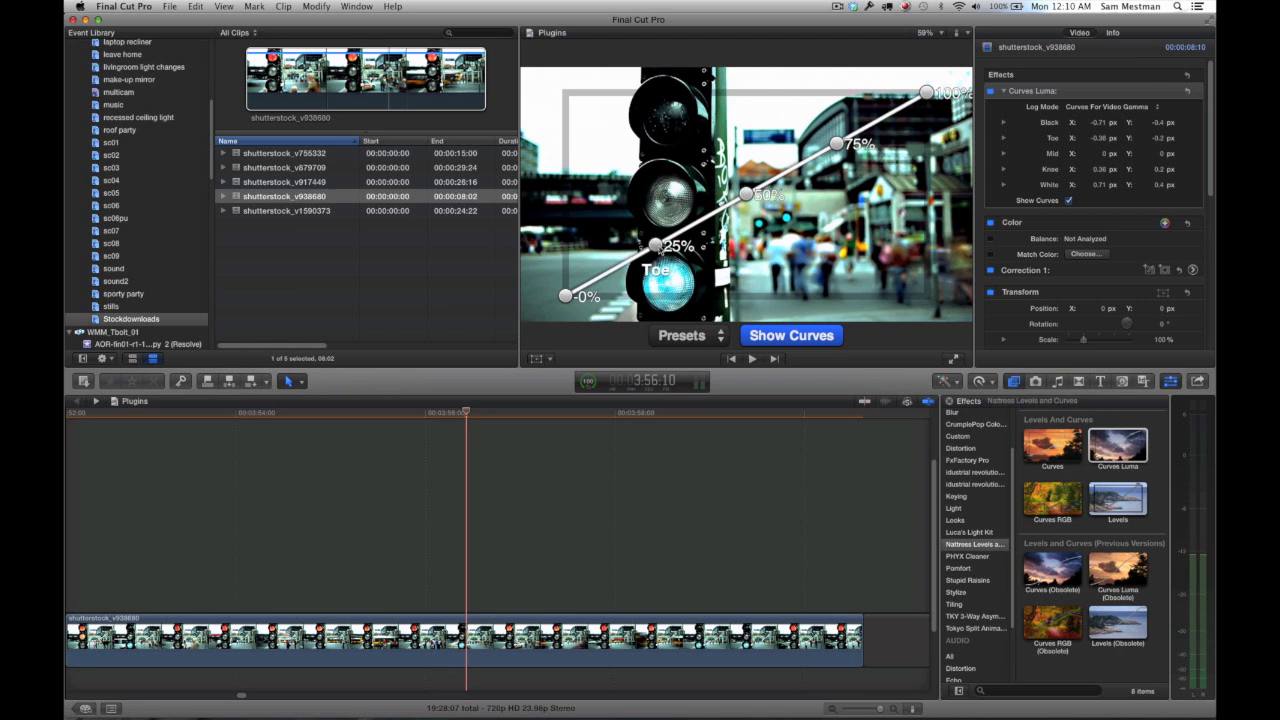
left_click_drag(657, 250, 629, 233)
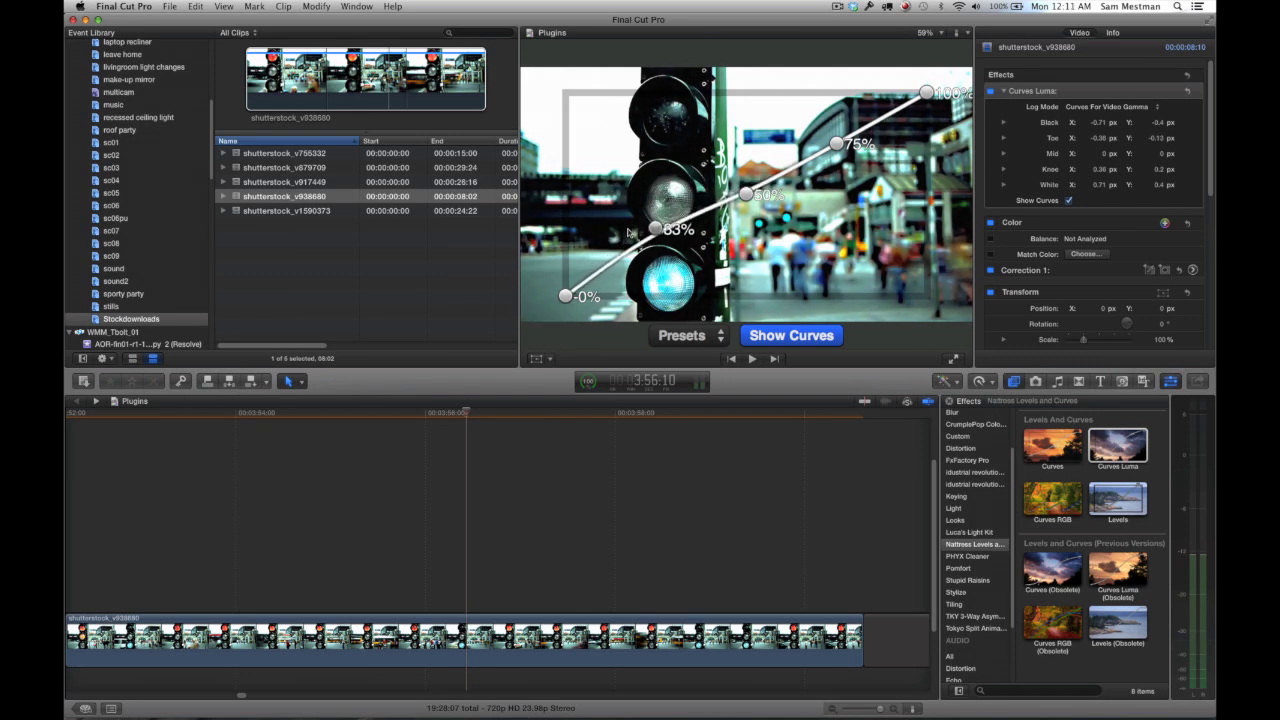
left_click_drag(746, 193, 746, 163)
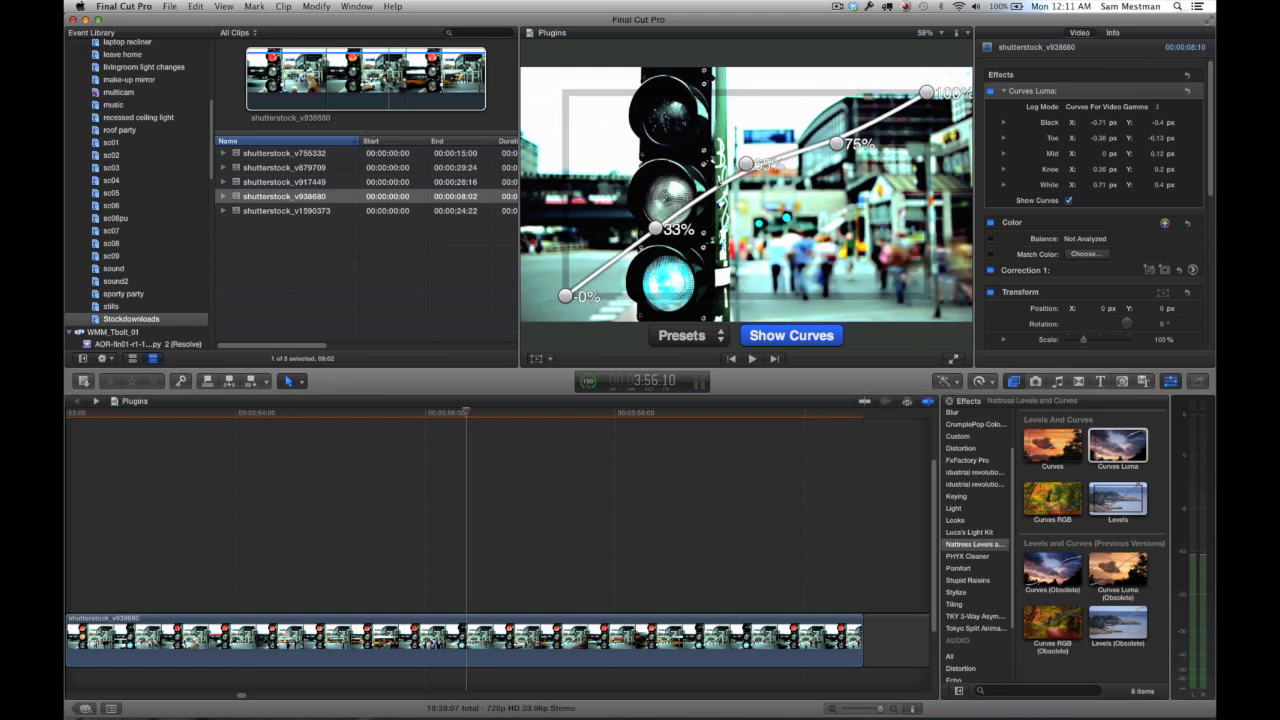
mouse_move(836, 143)
left_mouse_down()
mouse_move(836, 103)
mouse_move(836, 127)
left_mouse_up()
- Replace the Curves Luma effect on the traffic light clip with Curves RGB
left_click(1025, 93)
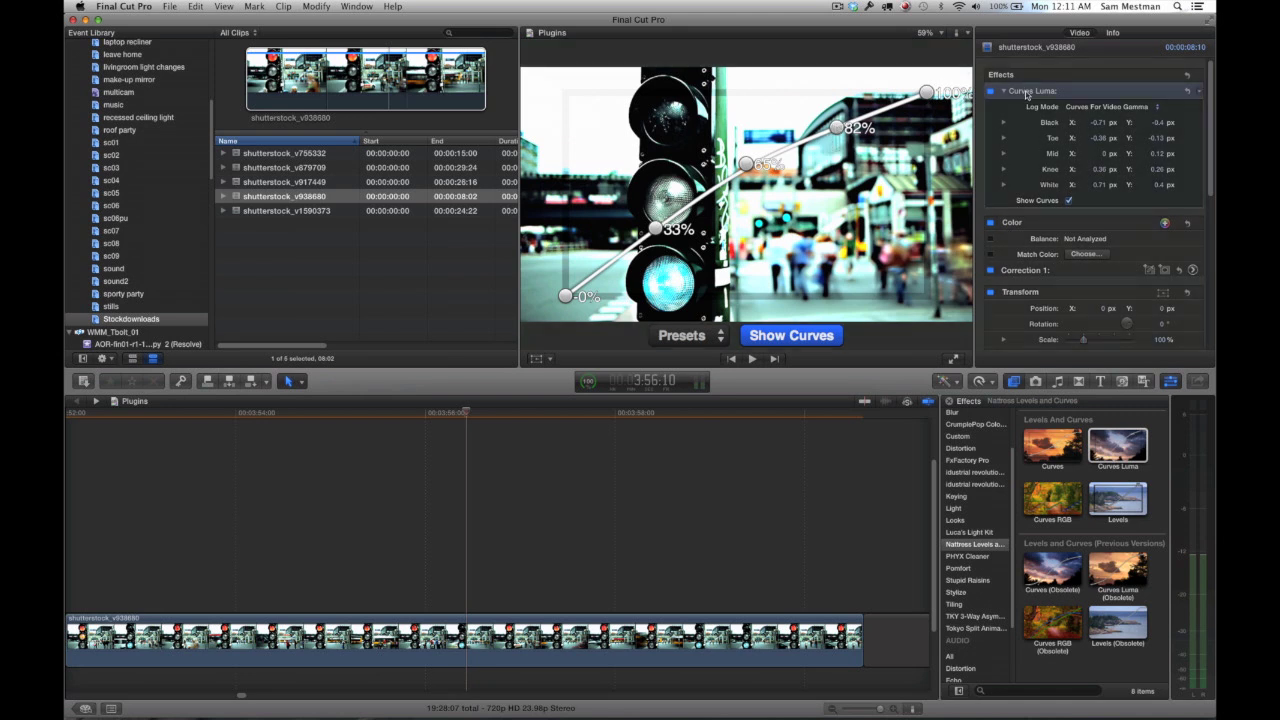
key("Delete")
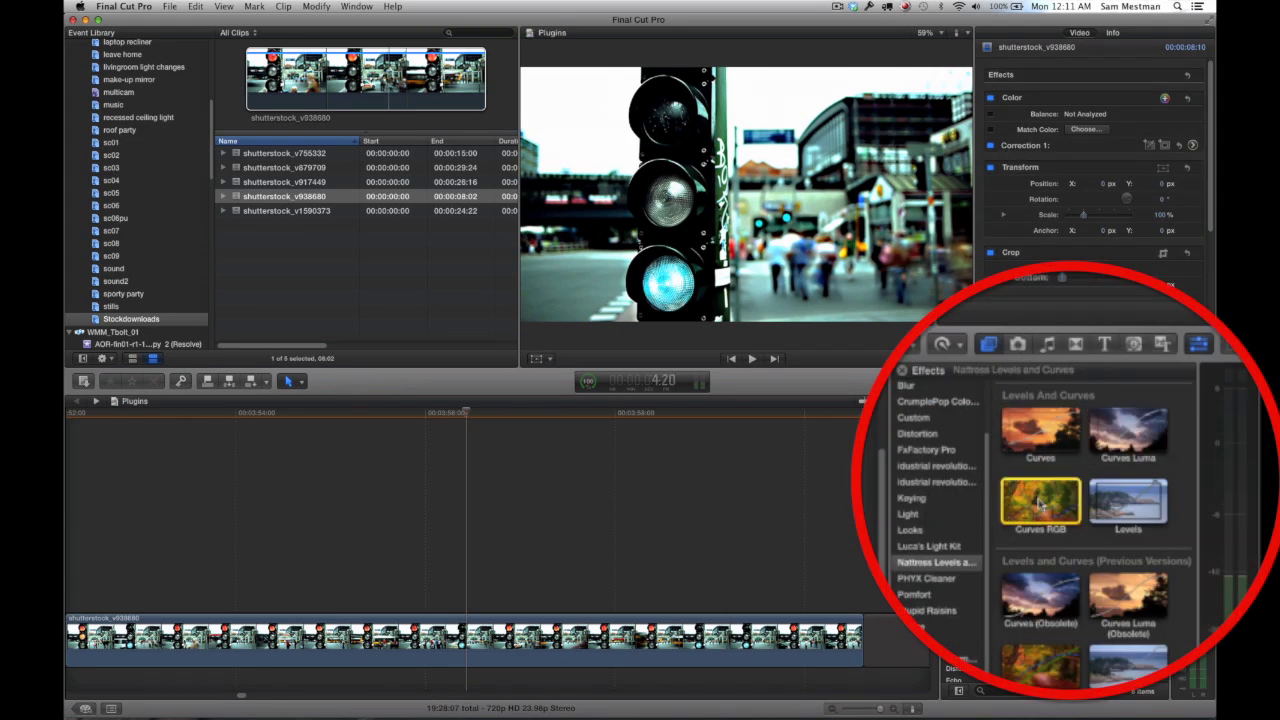
left_click_drag(1040, 500, 538, 648)
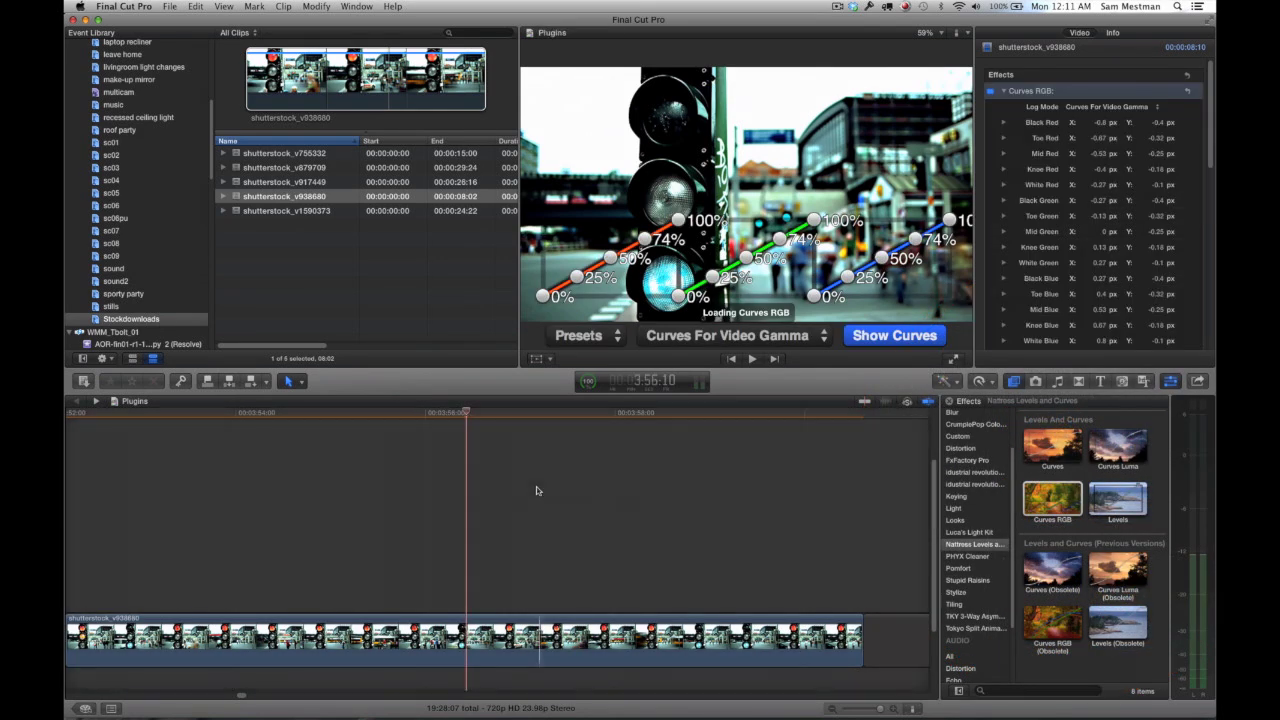
- Shape the green curve with its toe at -4%, mid at 32% and knee at 79%
left_click_drag(711, 277, 712, 280)
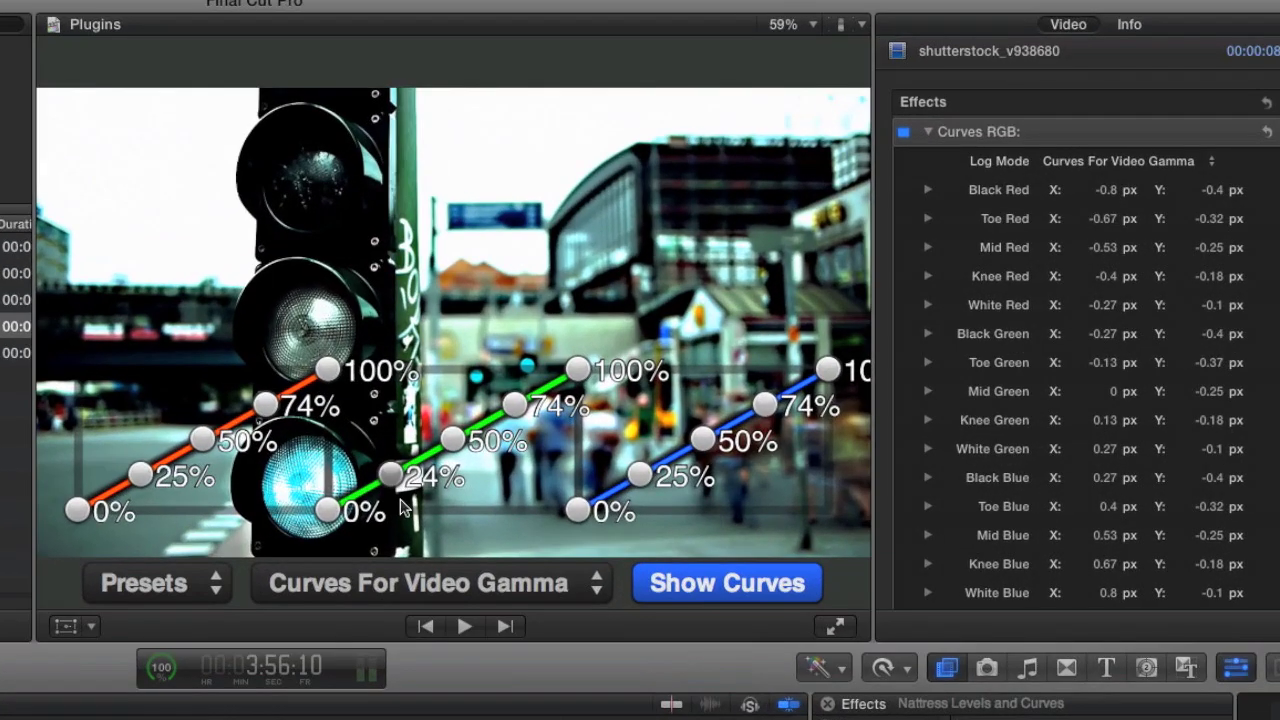
left_click_drag(391, 474, 400, 518)
left_click_drag(452, 440, 460, 469)
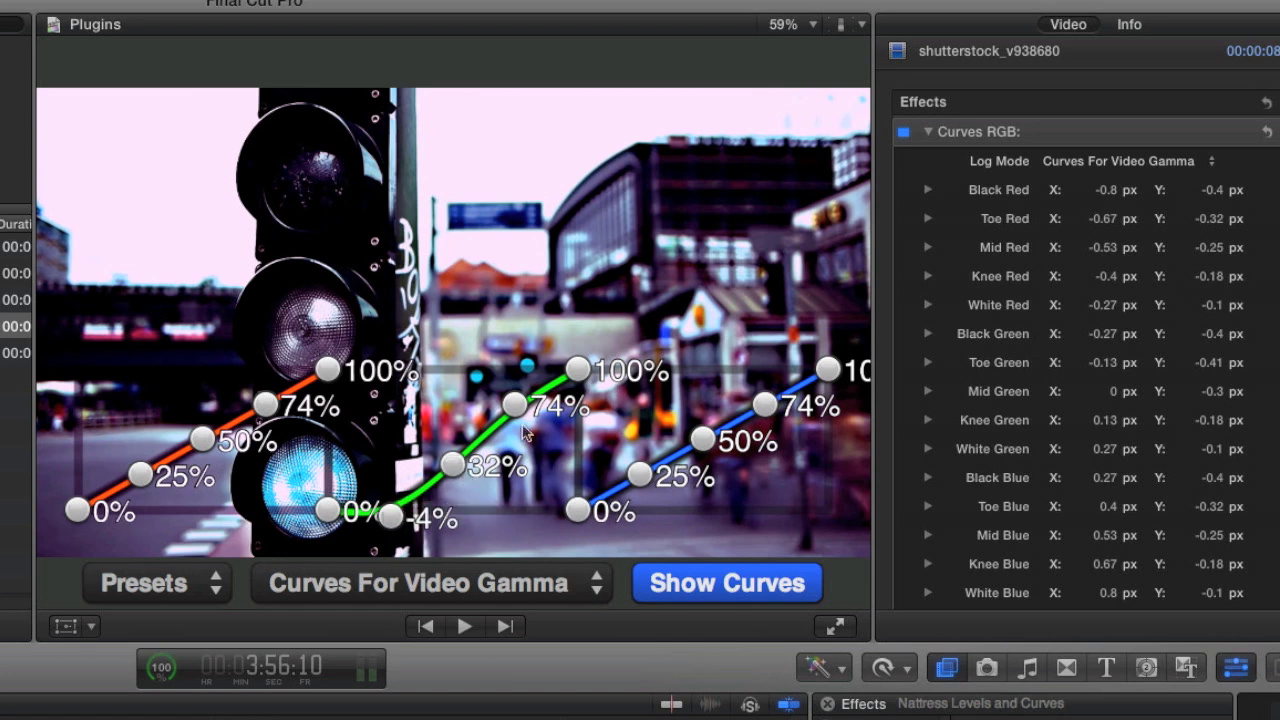
mouse_move(514, 404)
left_mouse_down()
mouse_move(522, 436)
mouse_move(512, 402)
left_mouse_up()
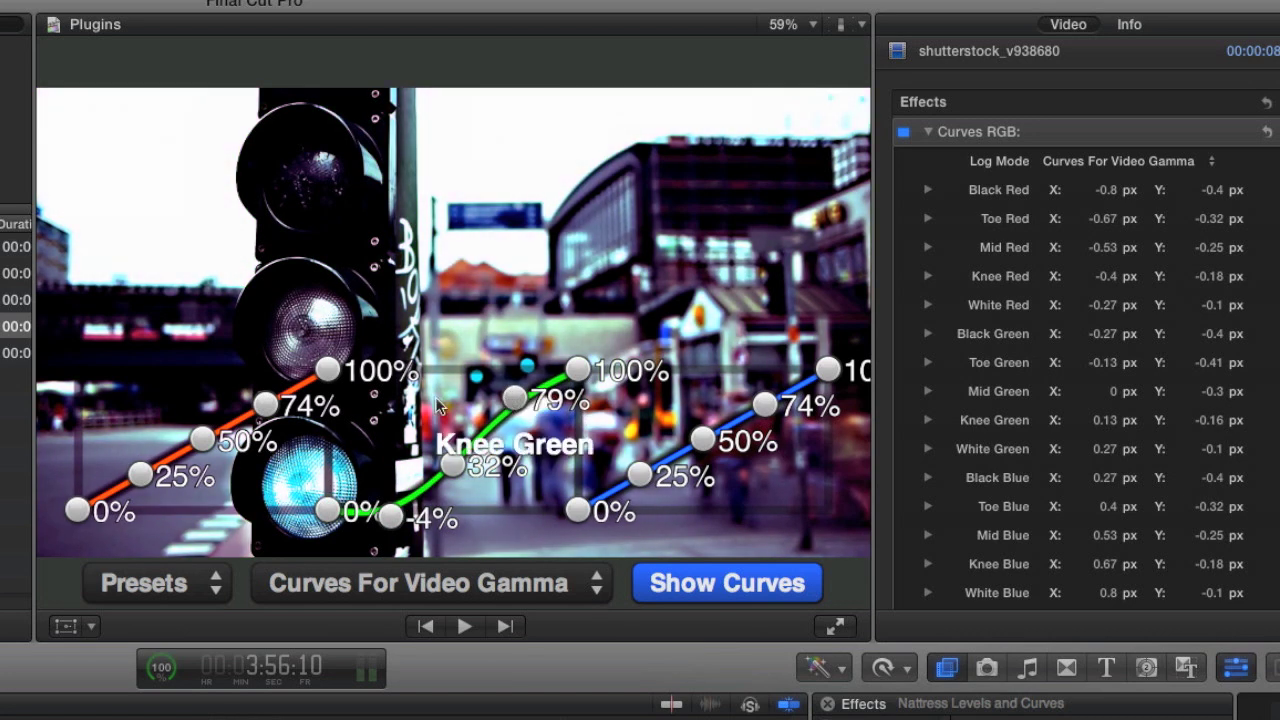
- Shape the red curve with its knee at 87%, mid at 51% and toe at 21%
left_click_drag(265, 404, 265, 387)
left_click_drag(205, 437, 203, 421)
mouse_move(147, 476)
left_mouse_down()
mouse_move(147, 451)
mouse_move(141, 481)
left_mouse_up()
left_click_drag(205, 430, 205, 445)
- Lift the blue curve with its knee at 92%, mid at 60% and toe at 39%
left_click_drag(762, 406, 764, 380)
left_click_drag(701, 443, 703, 426)
left_click_drag(640, 474, 638, 455)
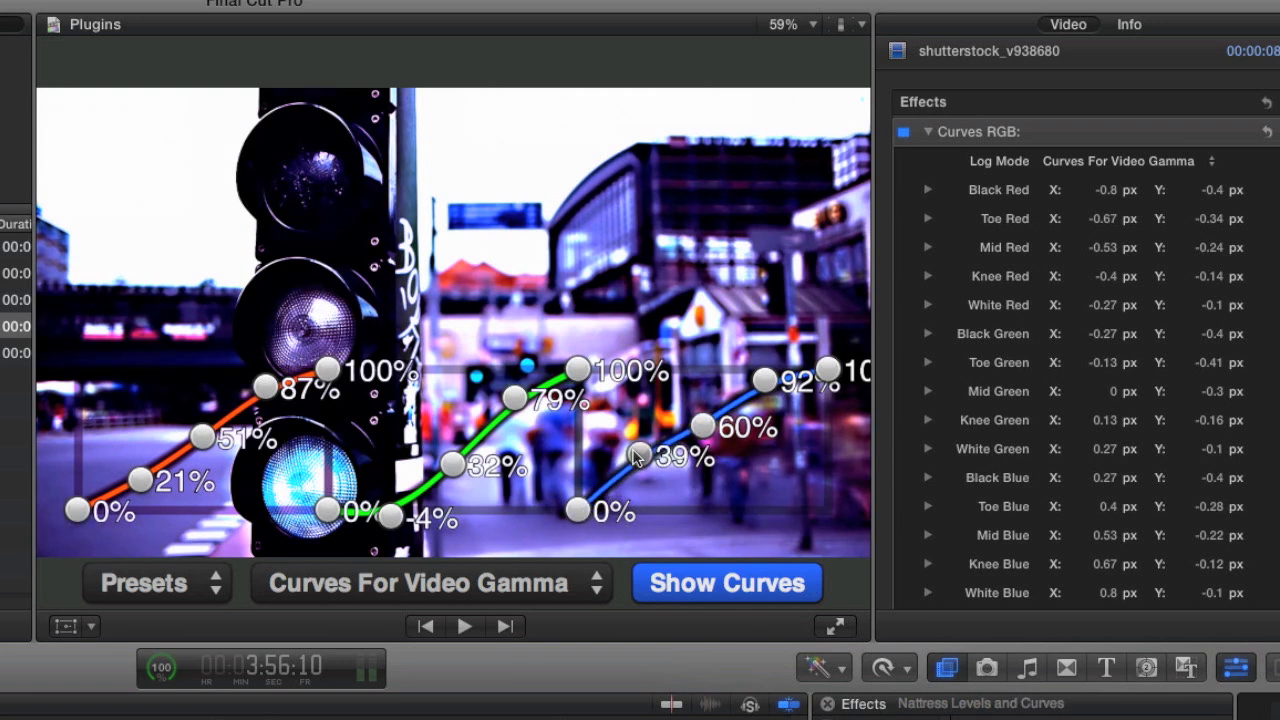
- Hide the Curves RGB overlay and turn the effect off and back on to compare the graded image with the original
scroll(903, 410, "down", 3)
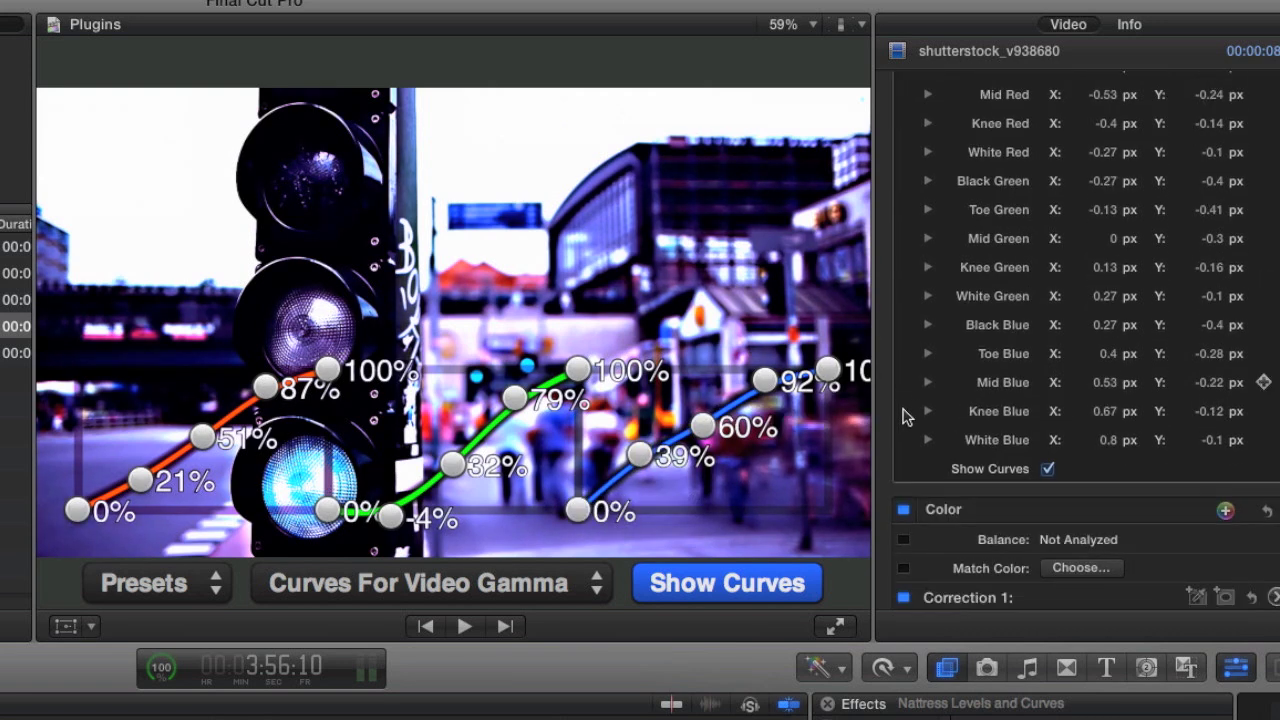
scroll(903, 410, "down", 4)
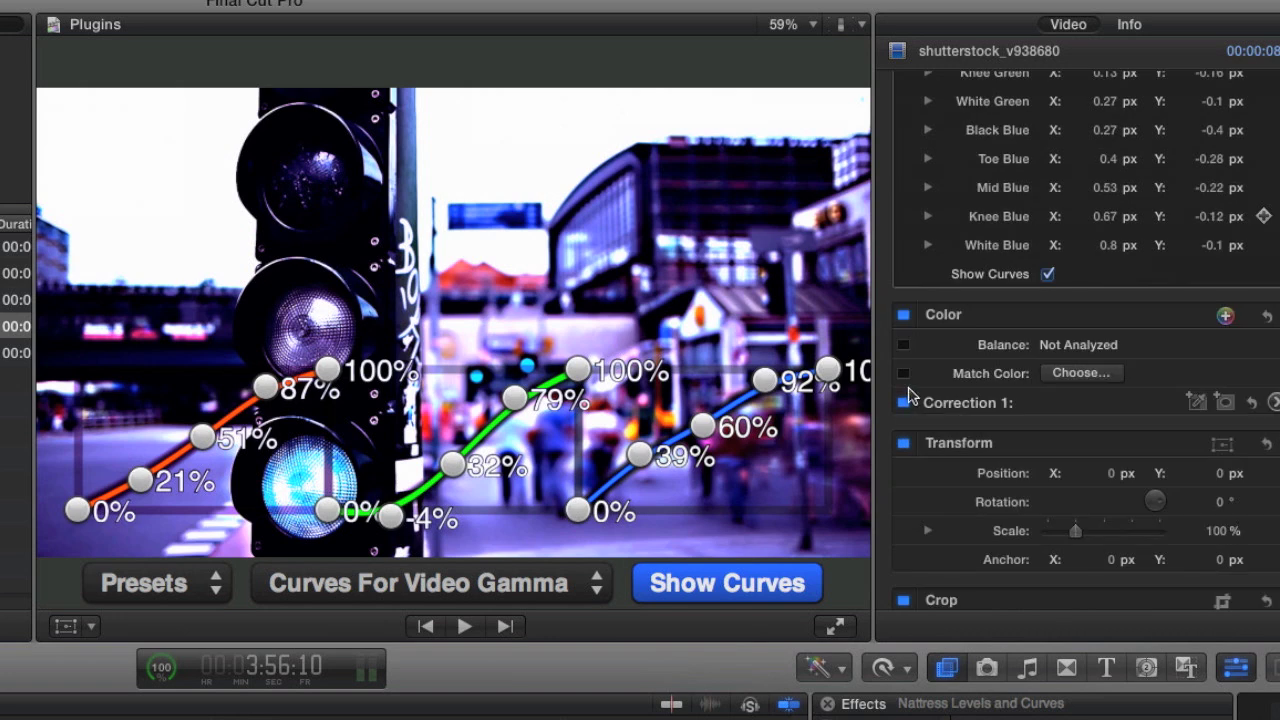
left_click(1047, 275)
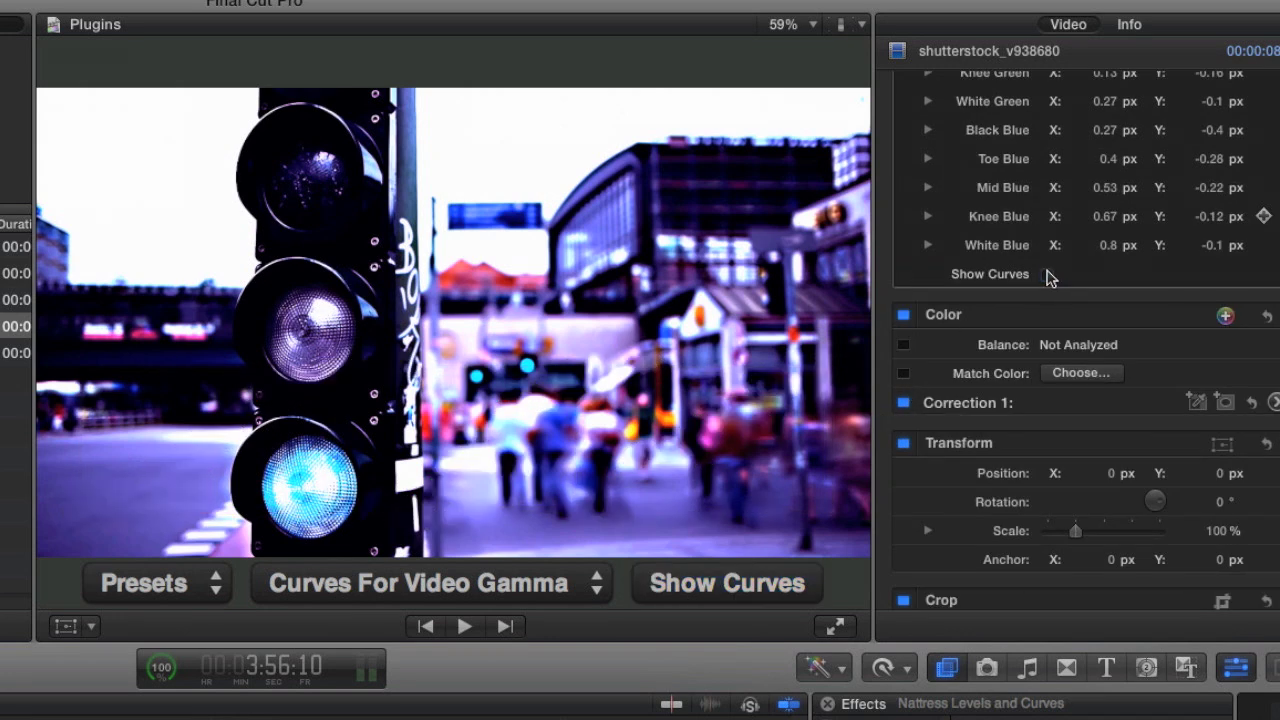
scroll(910, 262, "up", 7)
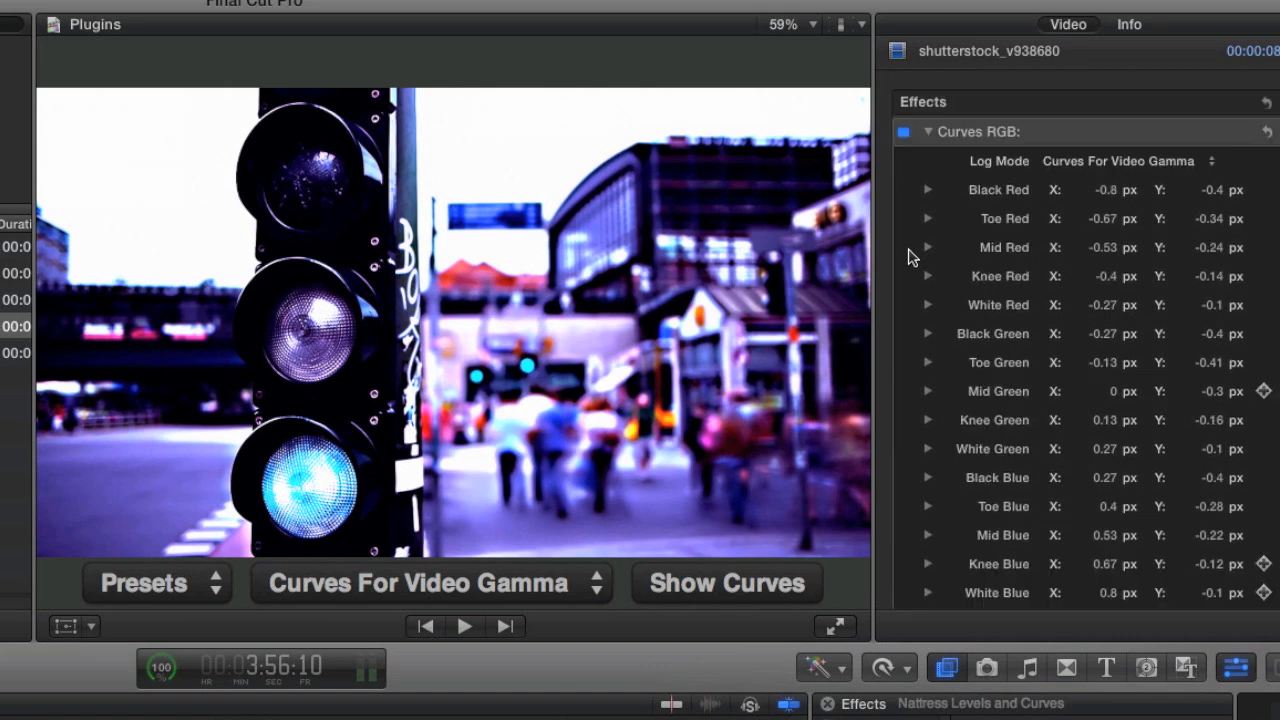
left_click(904, 133)
left_click(904, 133)
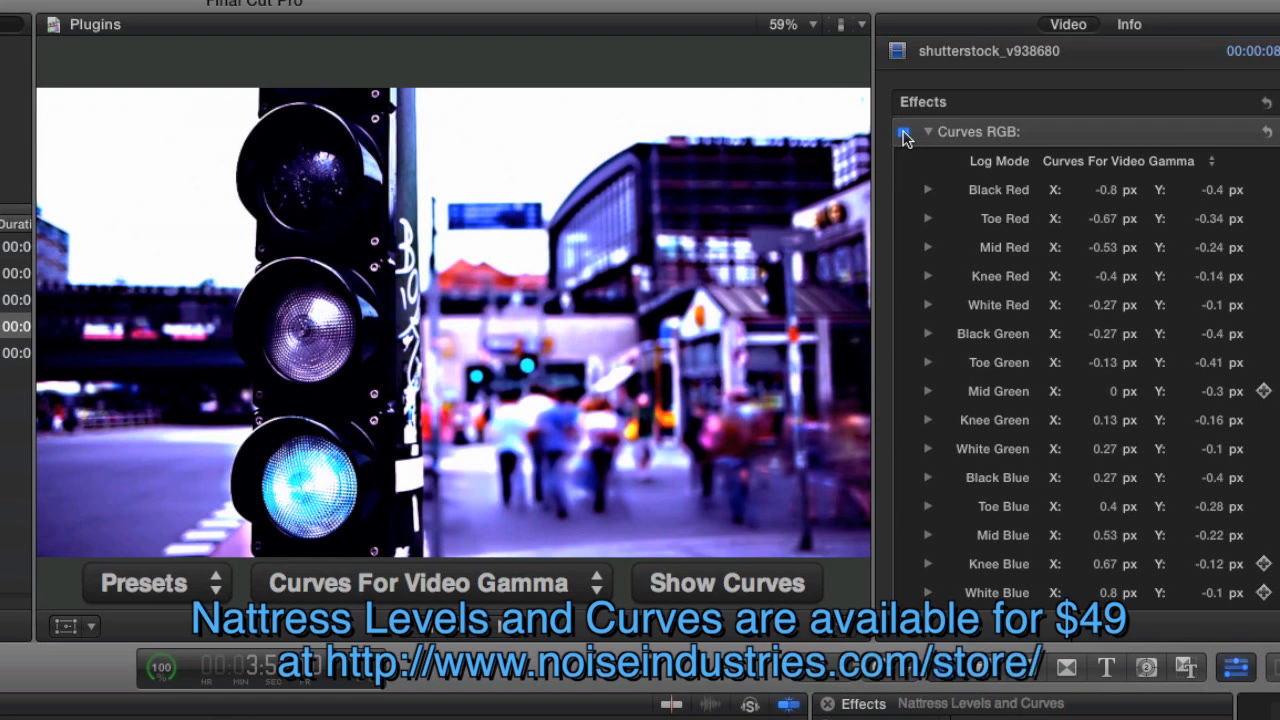
- Examine the log mode options of Curves RGB, keeping Curves For Video Gamma
left_click(388, 586)
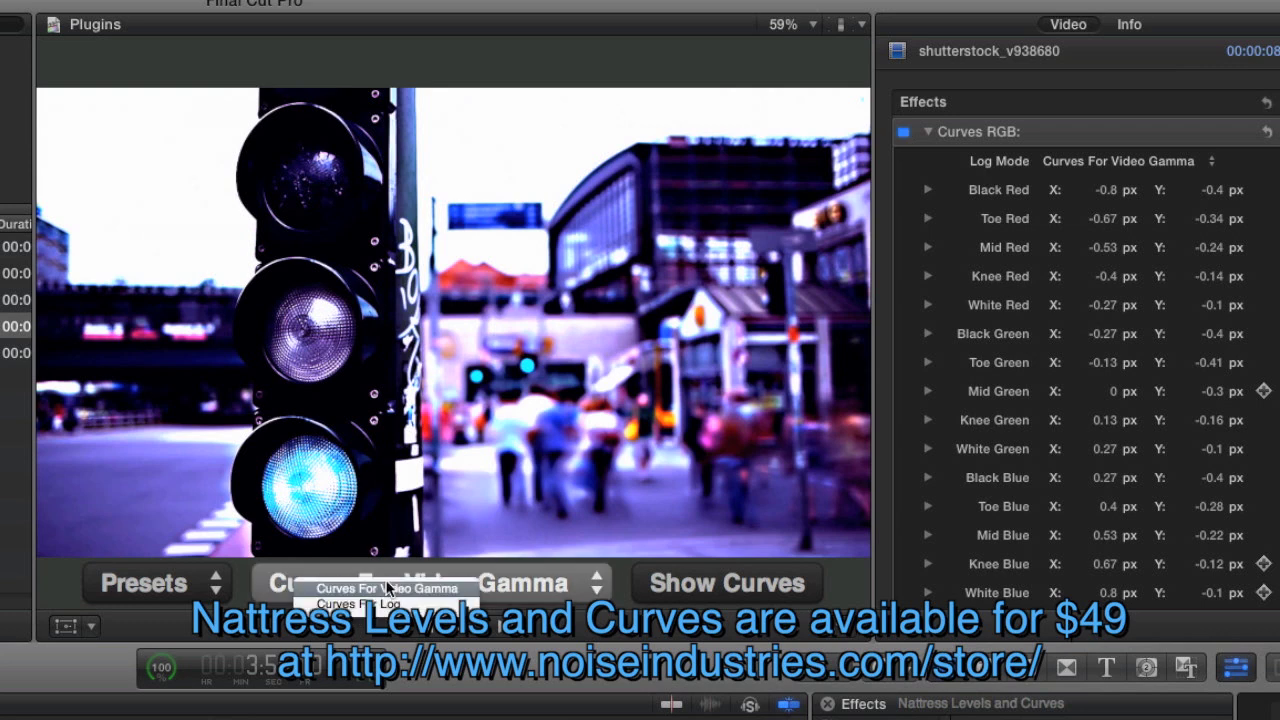
left_click(388, 588)
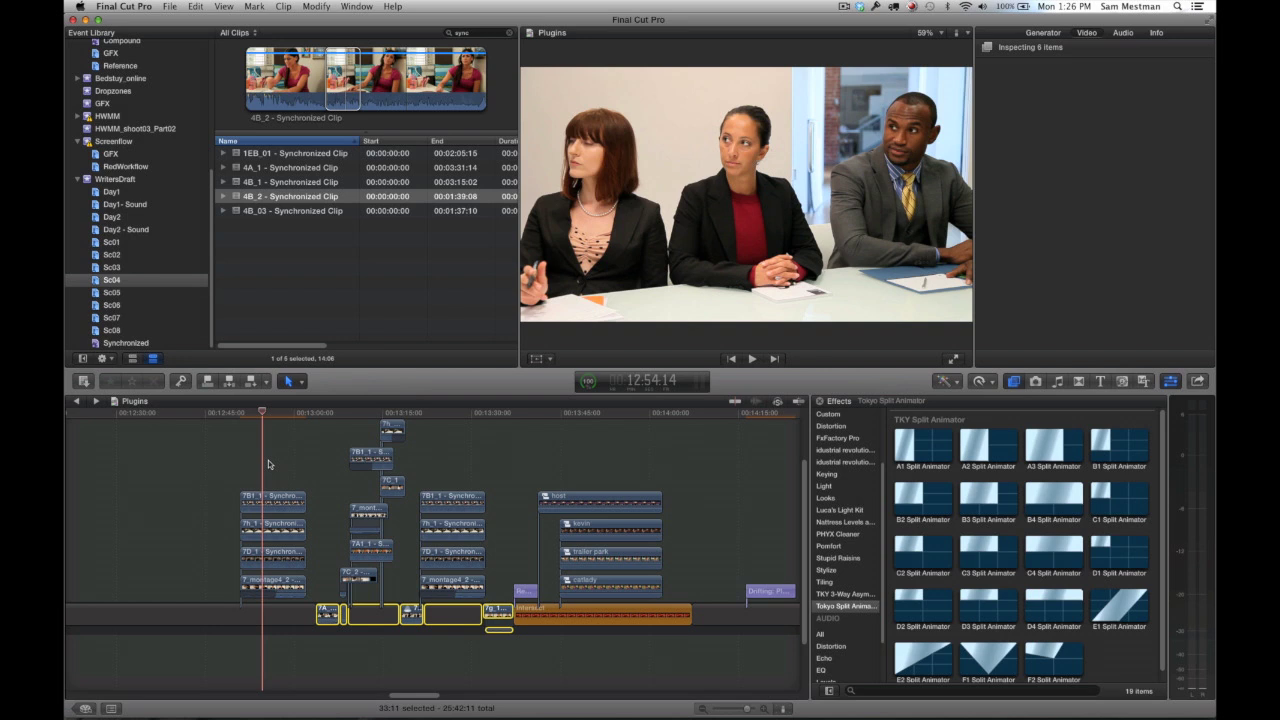
- Preview several TKY Split Animator layouts, including A2, C1 and C4, to compare how each divides the frame
left_click(920, 435)
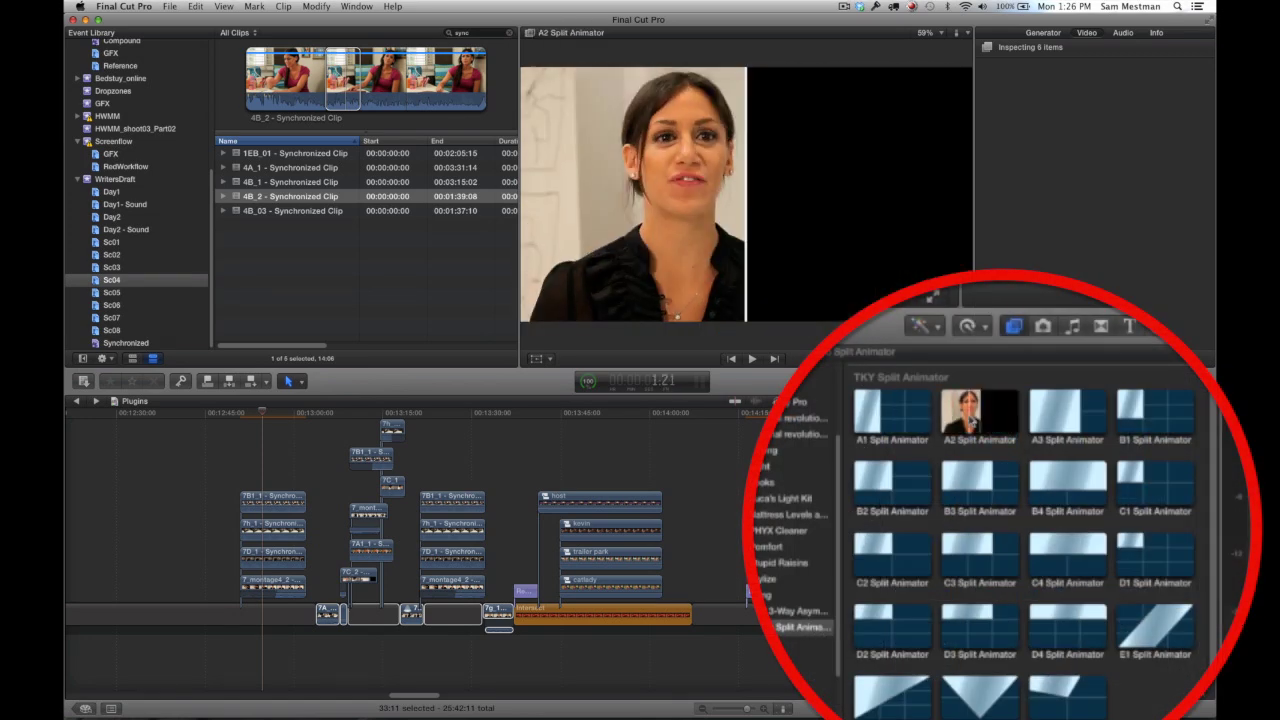
left_click(1090, 421)
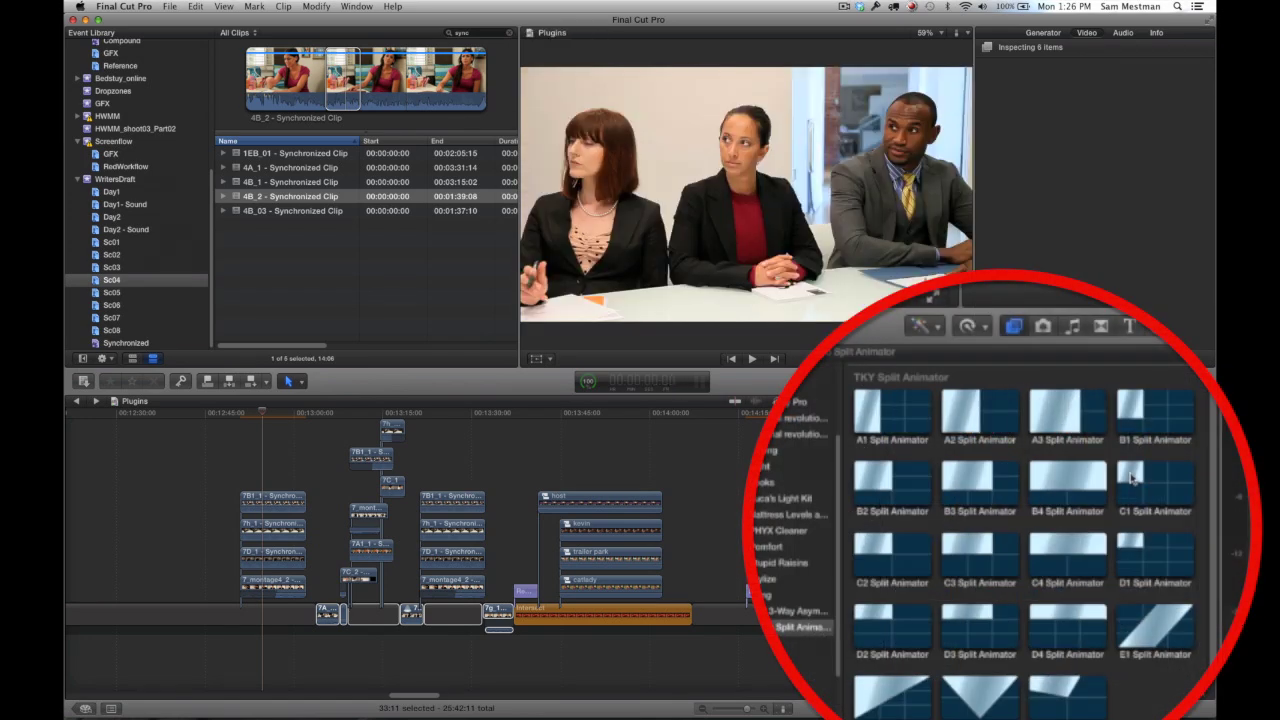
left_click(1133, 480)
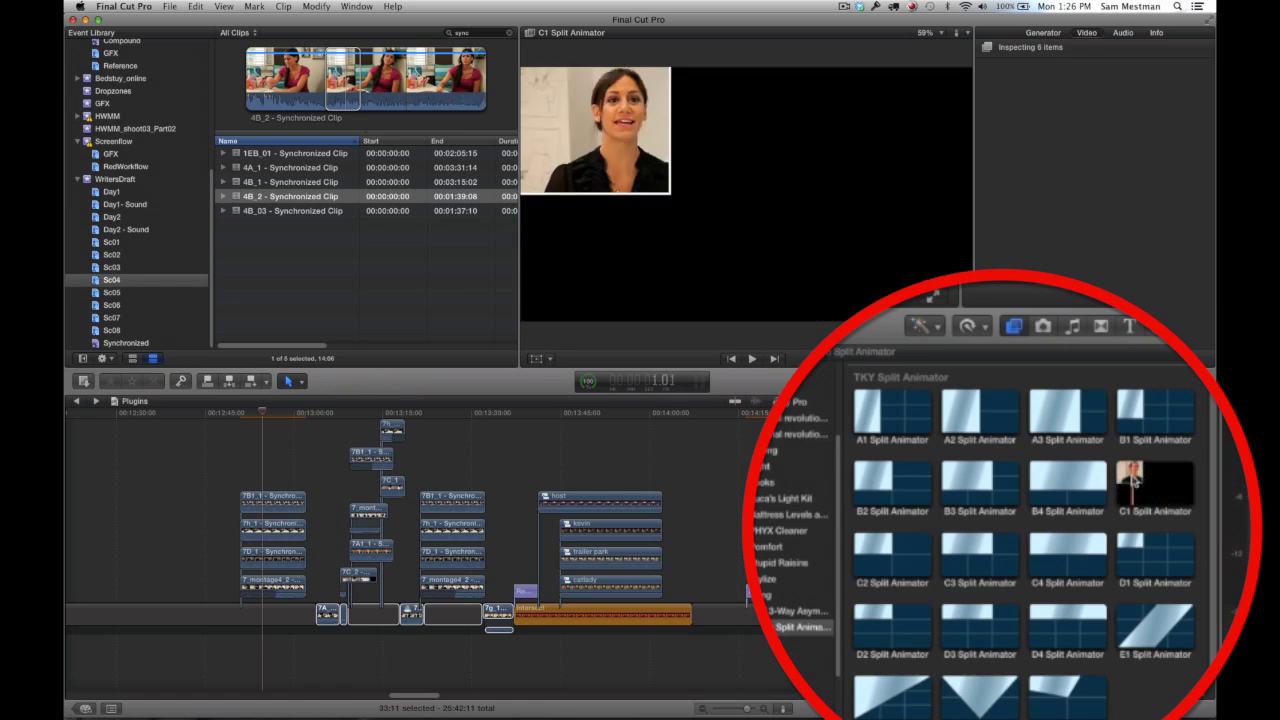
left_click(1065, 541)
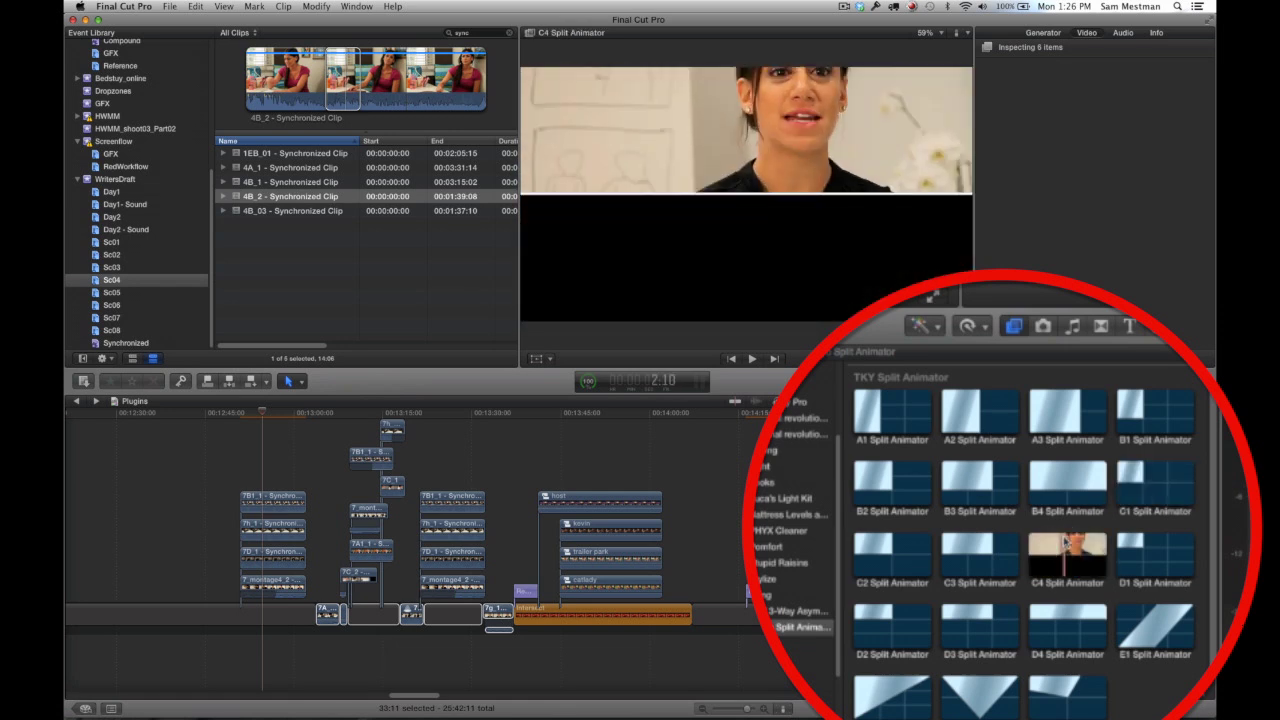
left_click(1054, 616)
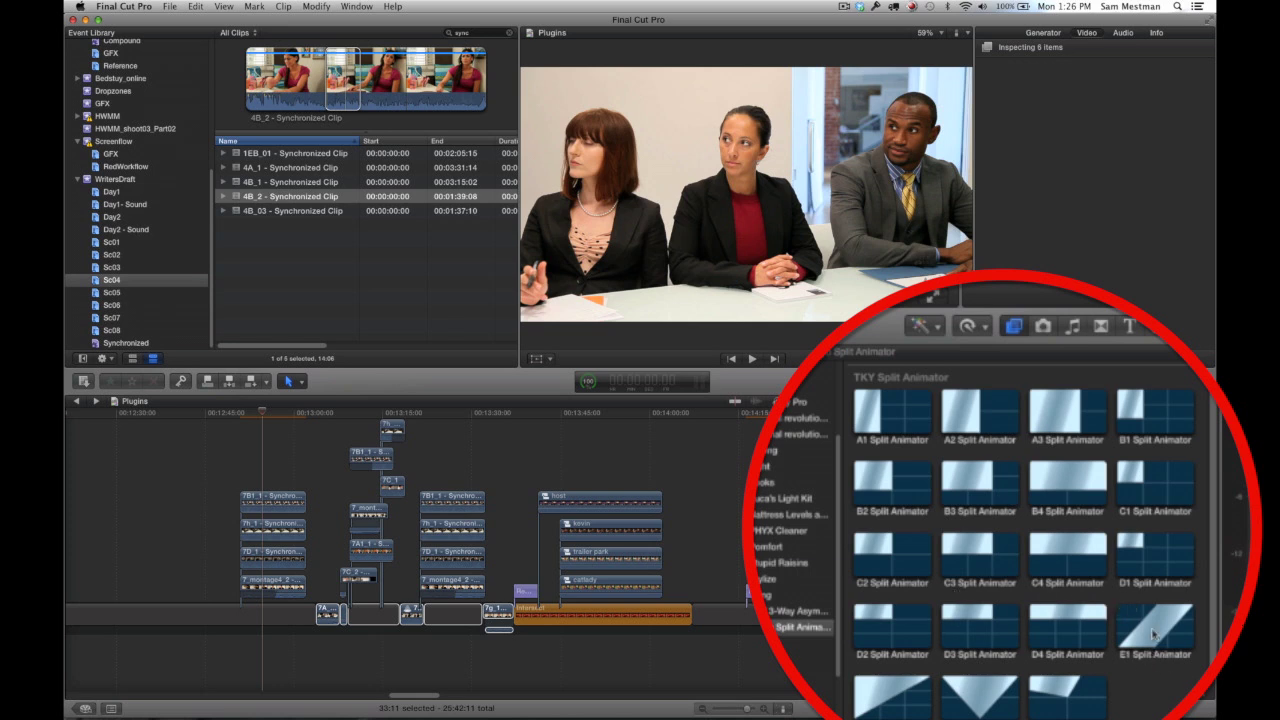
mouse_move(1158, 638)
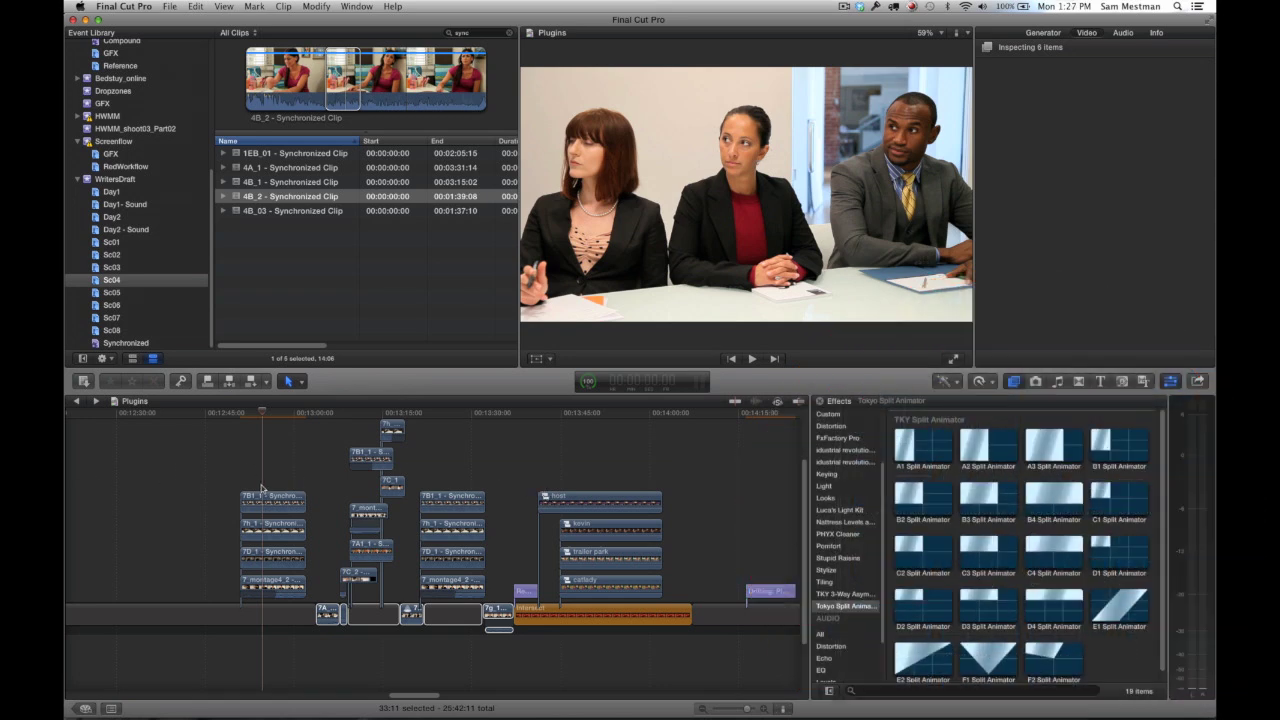
- Apply the C1 Split Animator effect to the 7B1_1 clip, uppermost in the stack of four synchronized clips
key("super+equal")
key("super+equal")
key("super+equal")
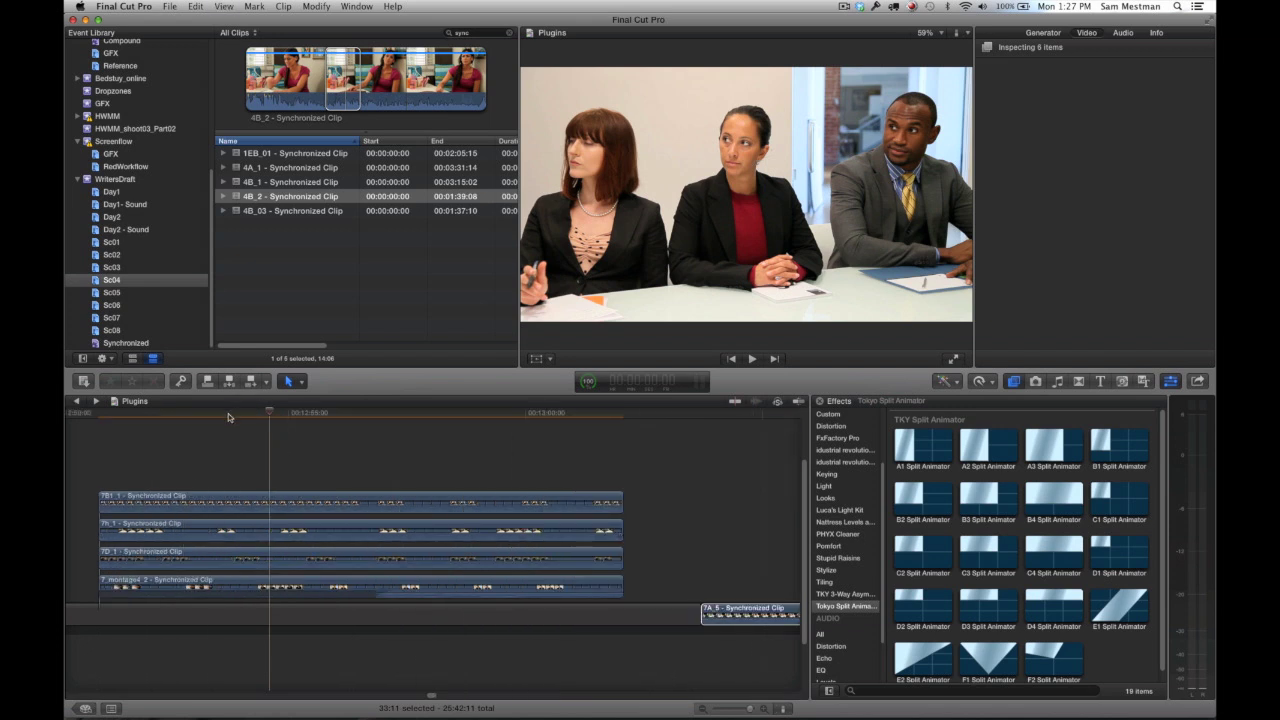
left_click(214, 410)
key("space")
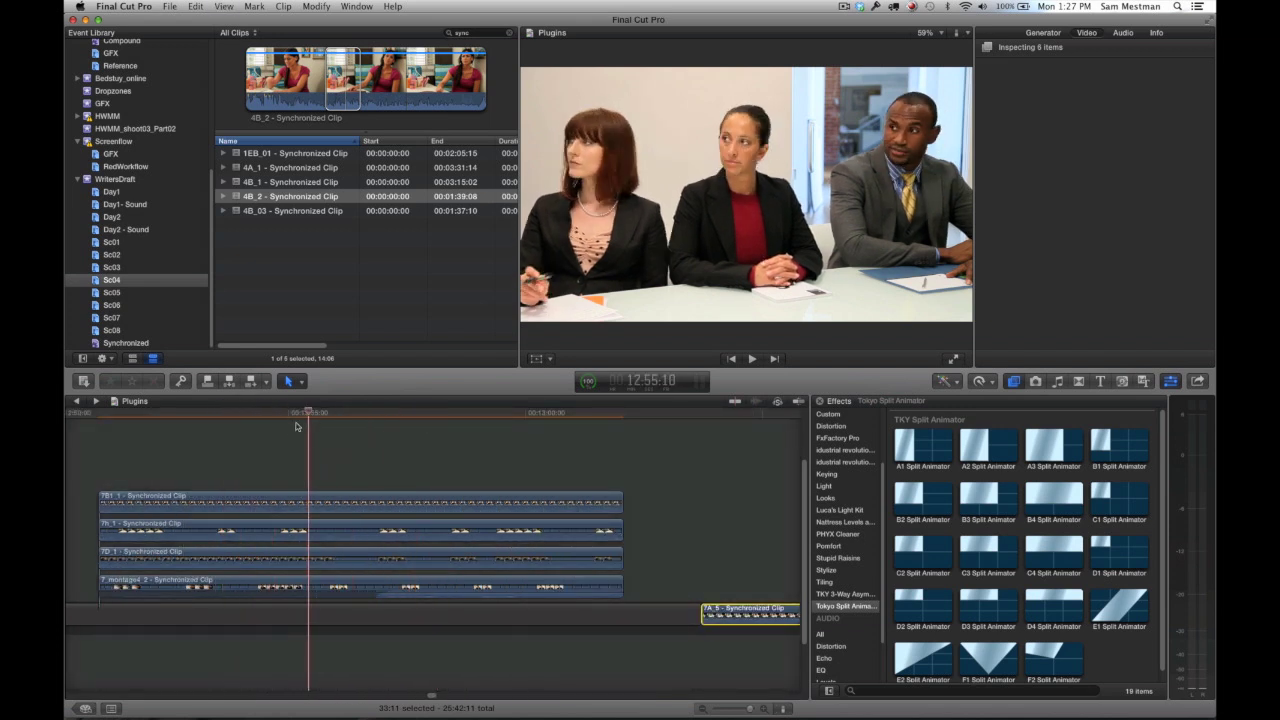
left_click(279, 430)
left_click(275, 504)
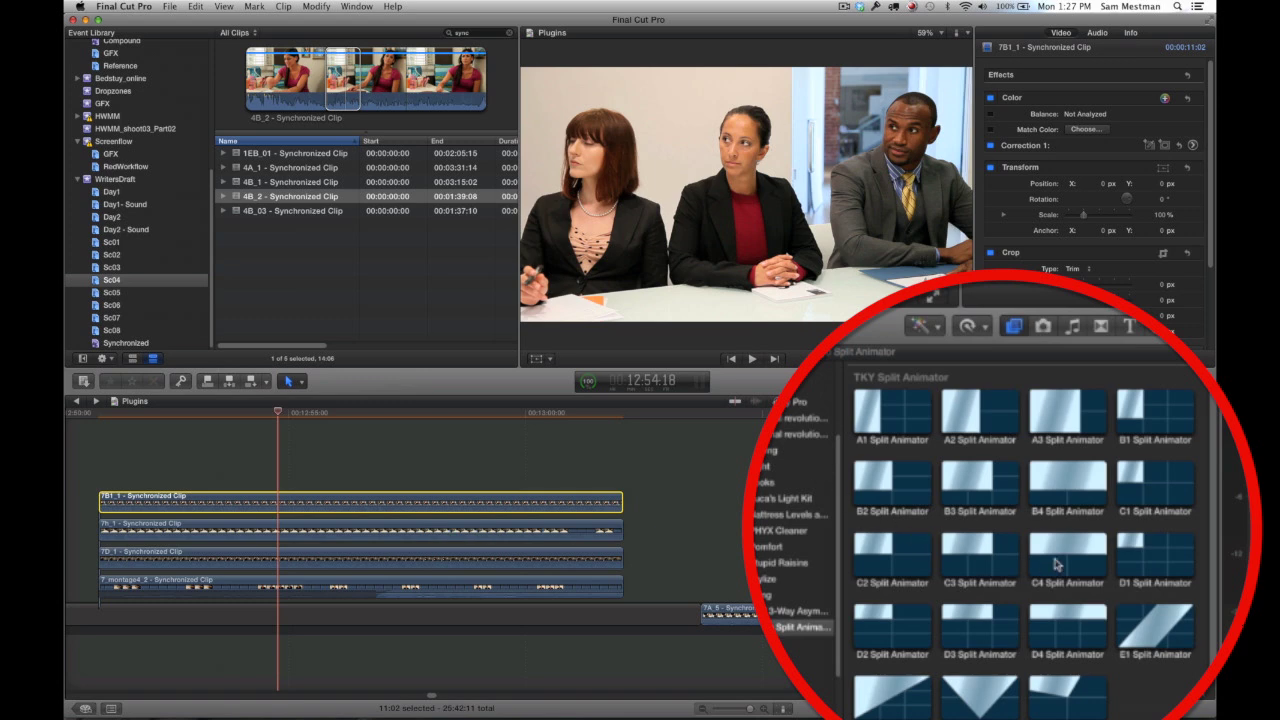
left_click_drag(1145, 493, 402, 512)
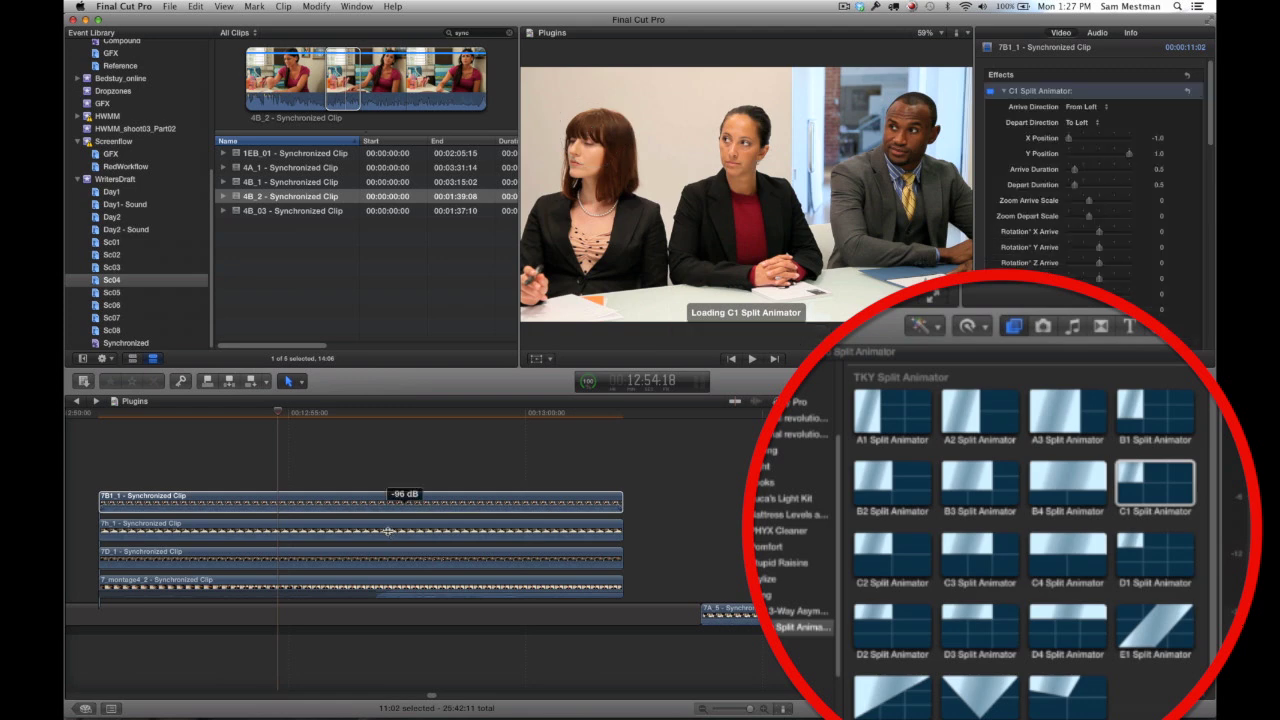
- Apply C3 Split Animator to the 7h_1 and 7_montage4_2 clips and C1 Split Animator to the 7D_1 clip
left_click(388, 532)
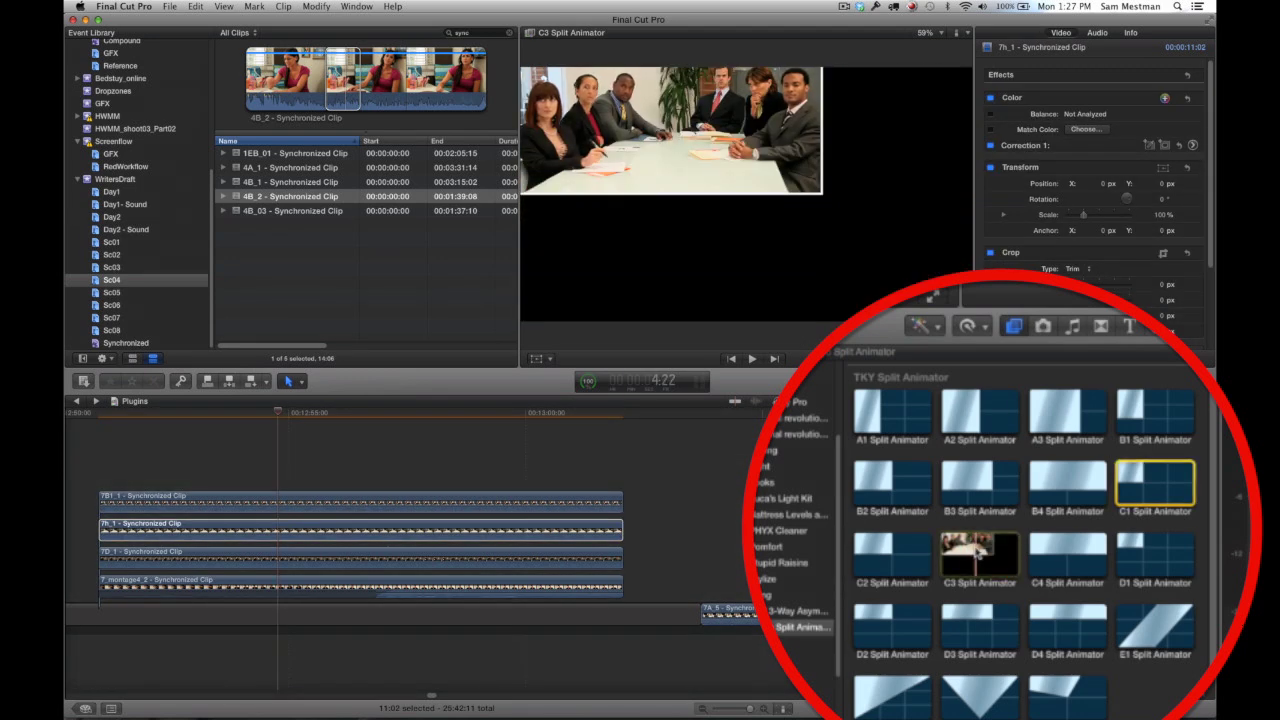
left_click_drag(975, 556, 509, 537)
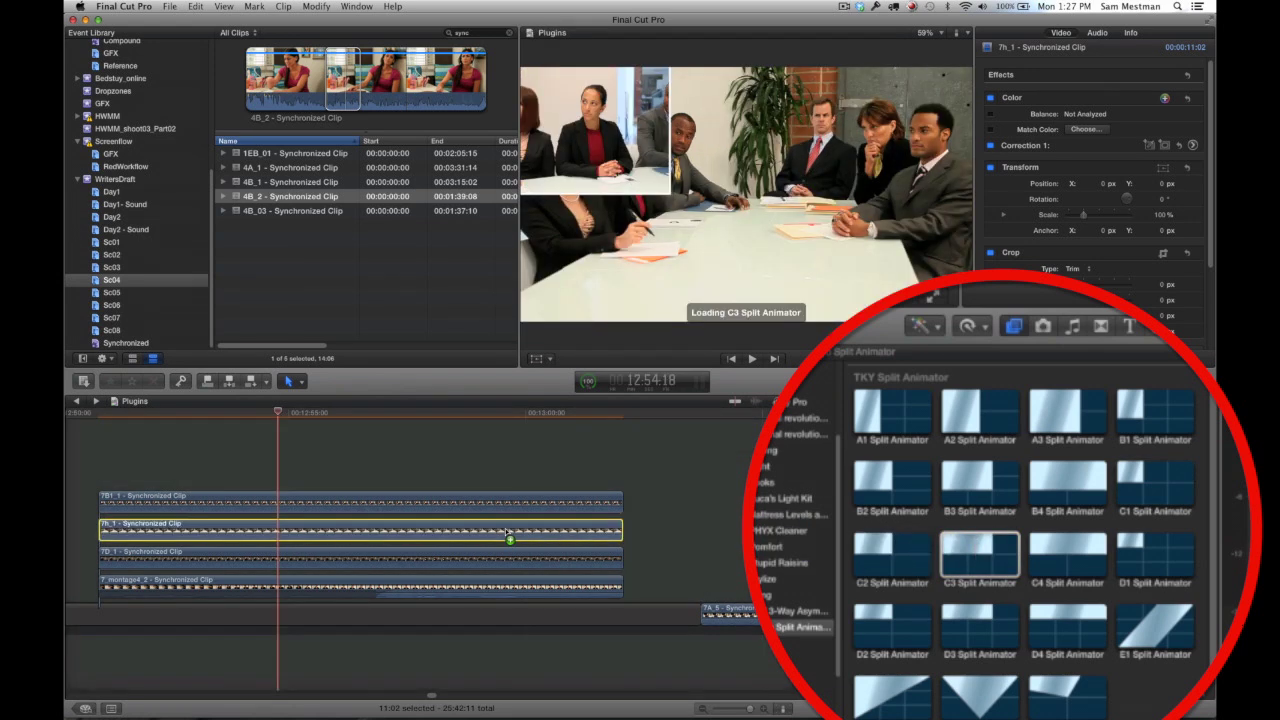
left_click(521, 559)
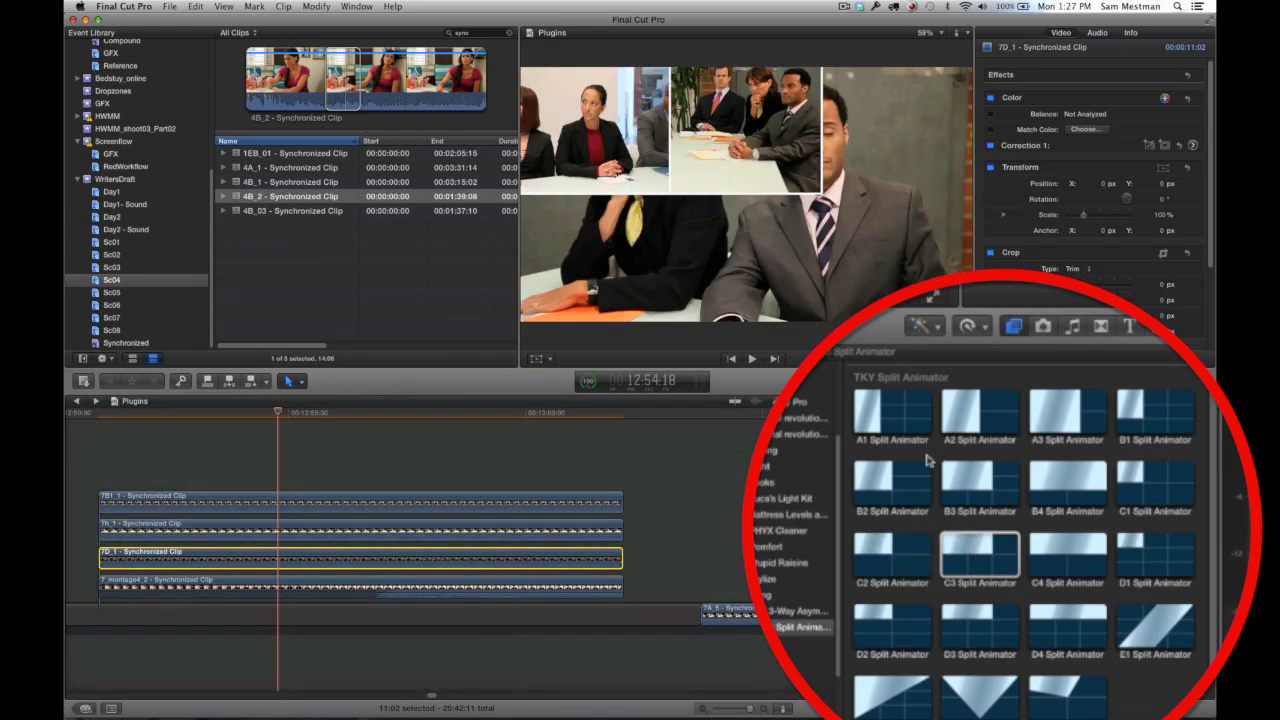
left_click(1141, 485)
left_click_drag(1141, 485, 352, 569)
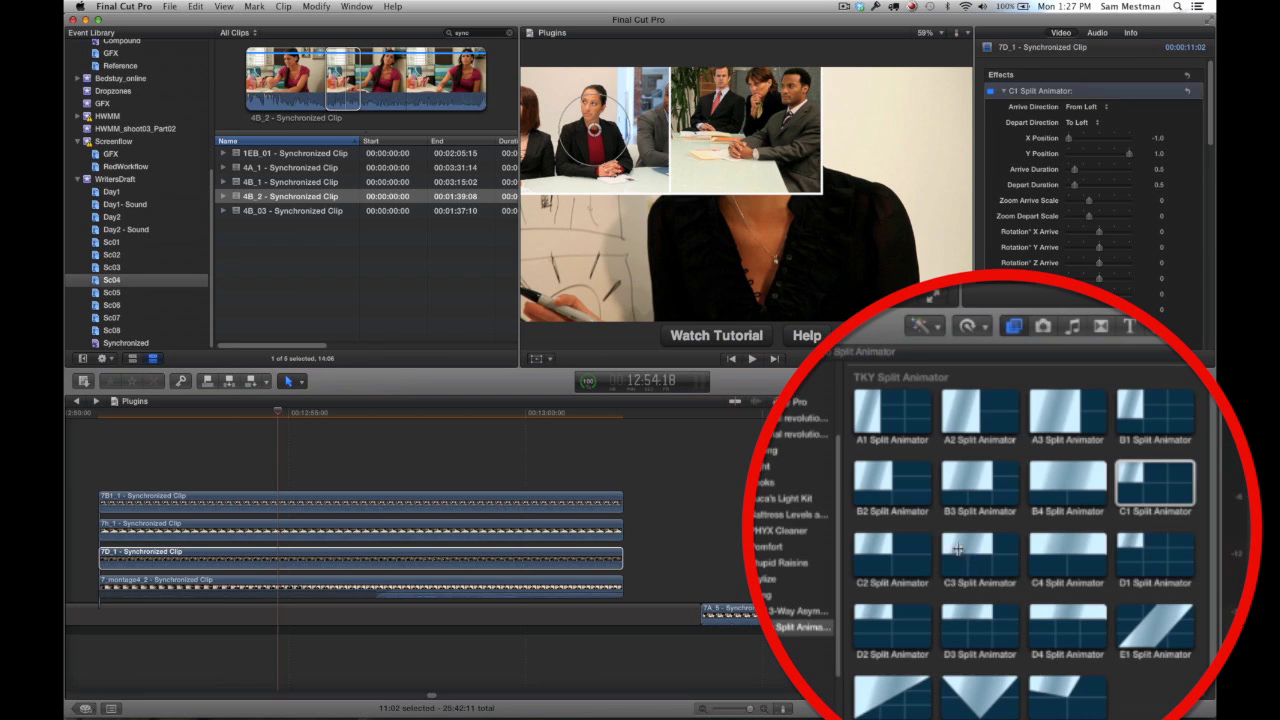
left_click_drag(972, 553, 539, 593)
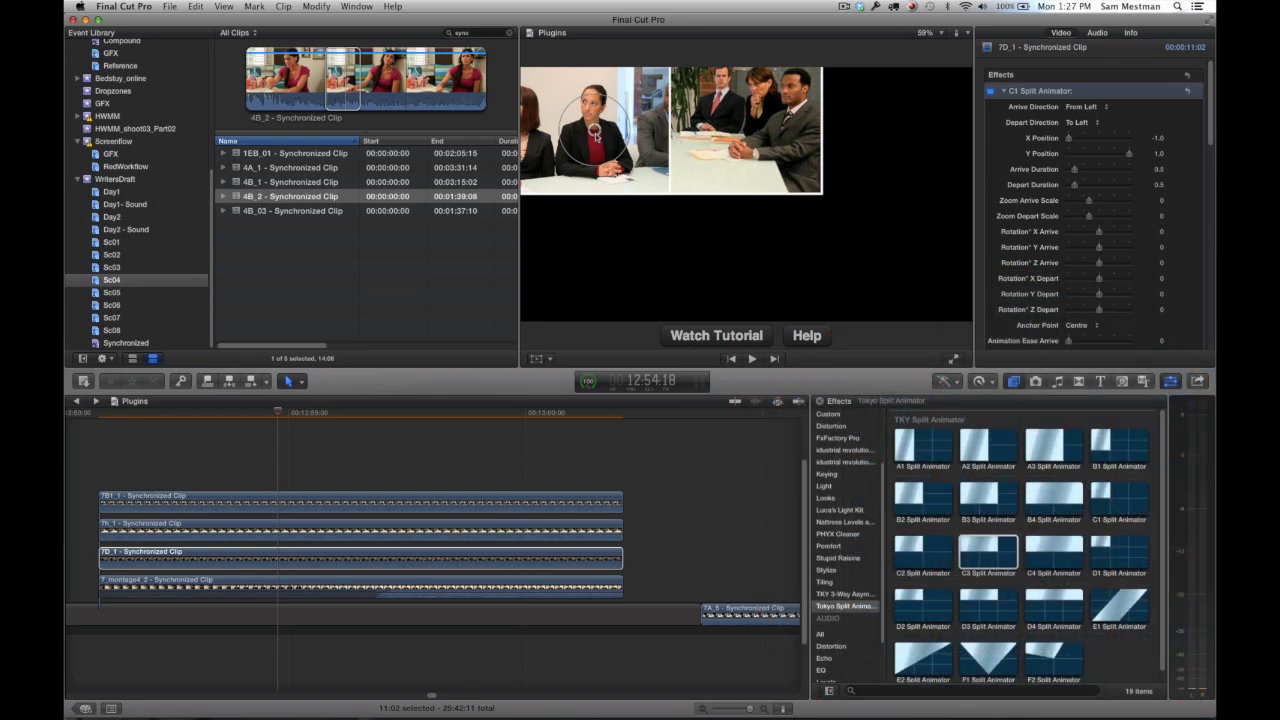
- Reframe the picture inside the 7B1_1 clip's C1 panel and place the panel at X Position 1.0, Y Position 1.0
left_click(497, 502)
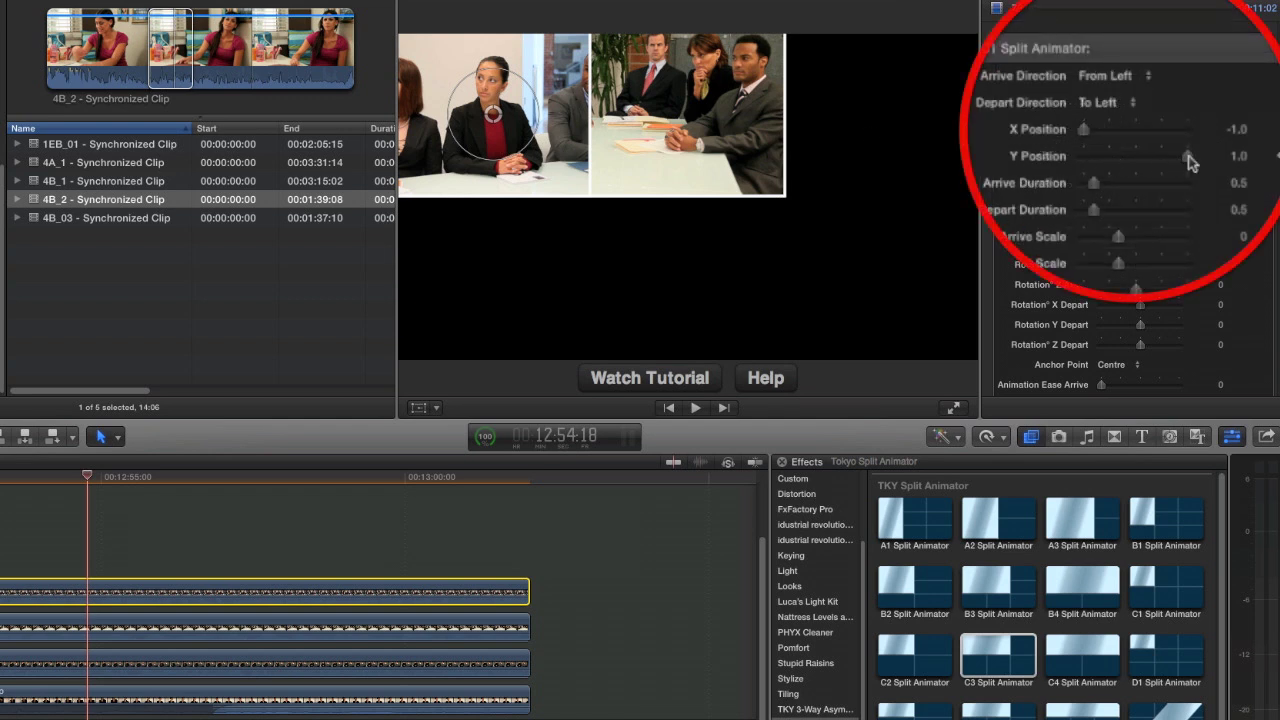
left_click_drag(1188, 158, 1026, 167)
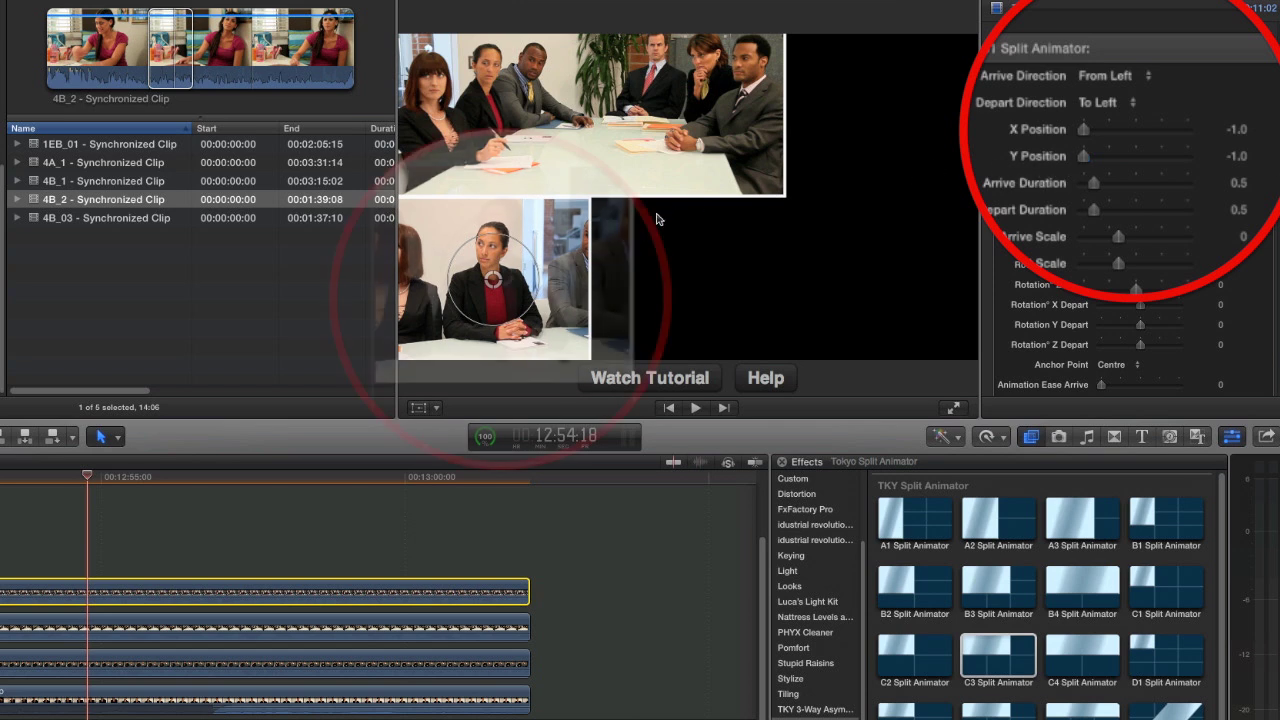
left_click(544, 240)
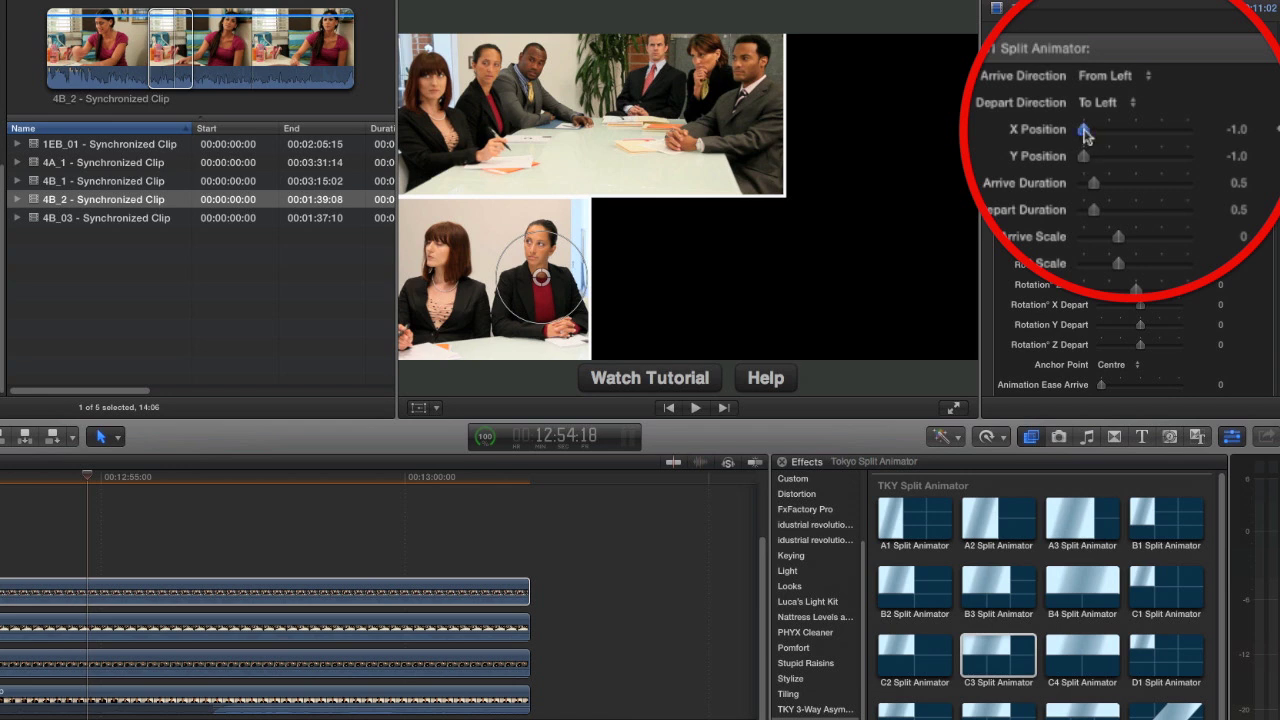
left_click_drag(1087, 129, 1224, 146)
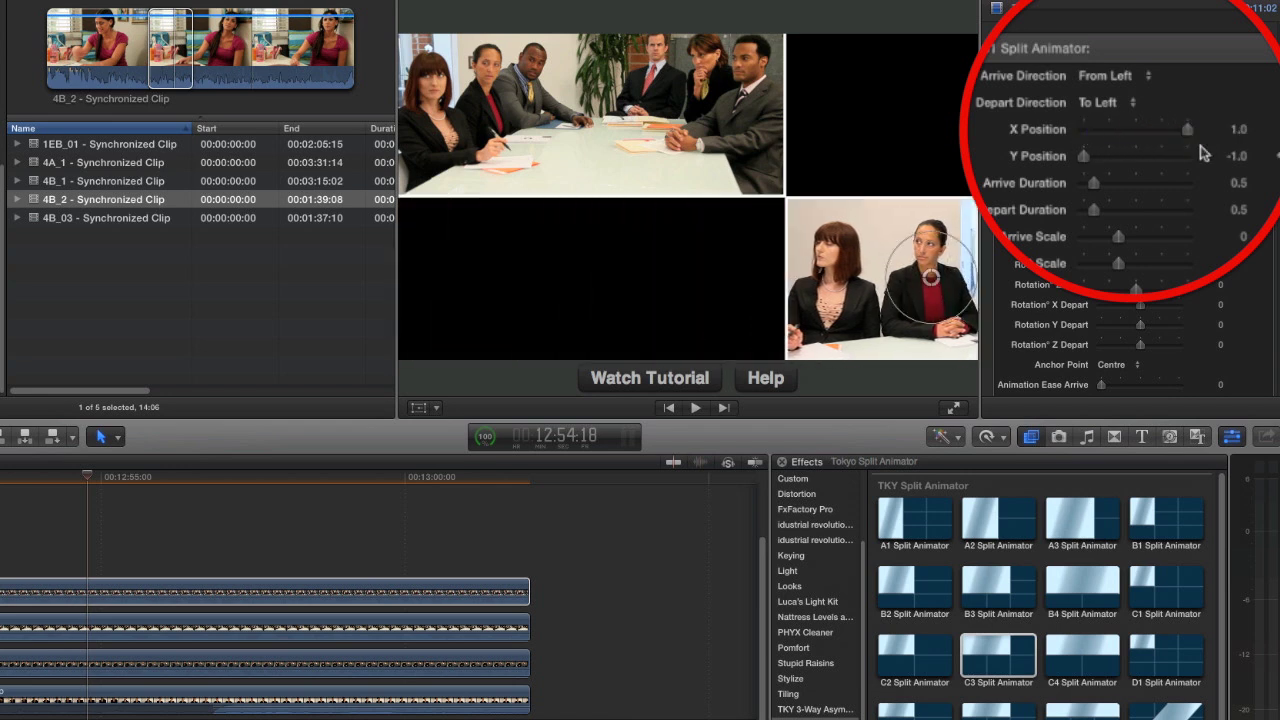
left_click_drag(1087, 160, 1216, 151)
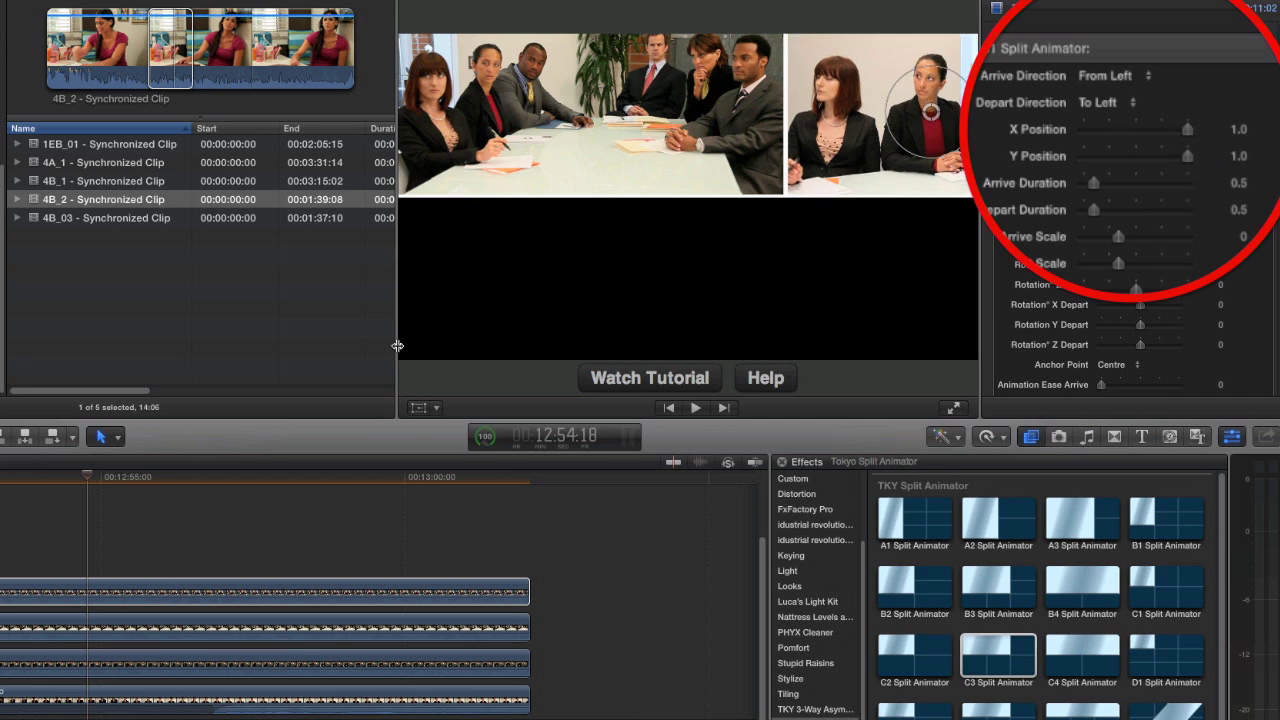
- Place the 7h_1 clip's C3 panel at X Position 1.0, Y Position -1.0 and reframe the picture inside it
left_click(191, 631)
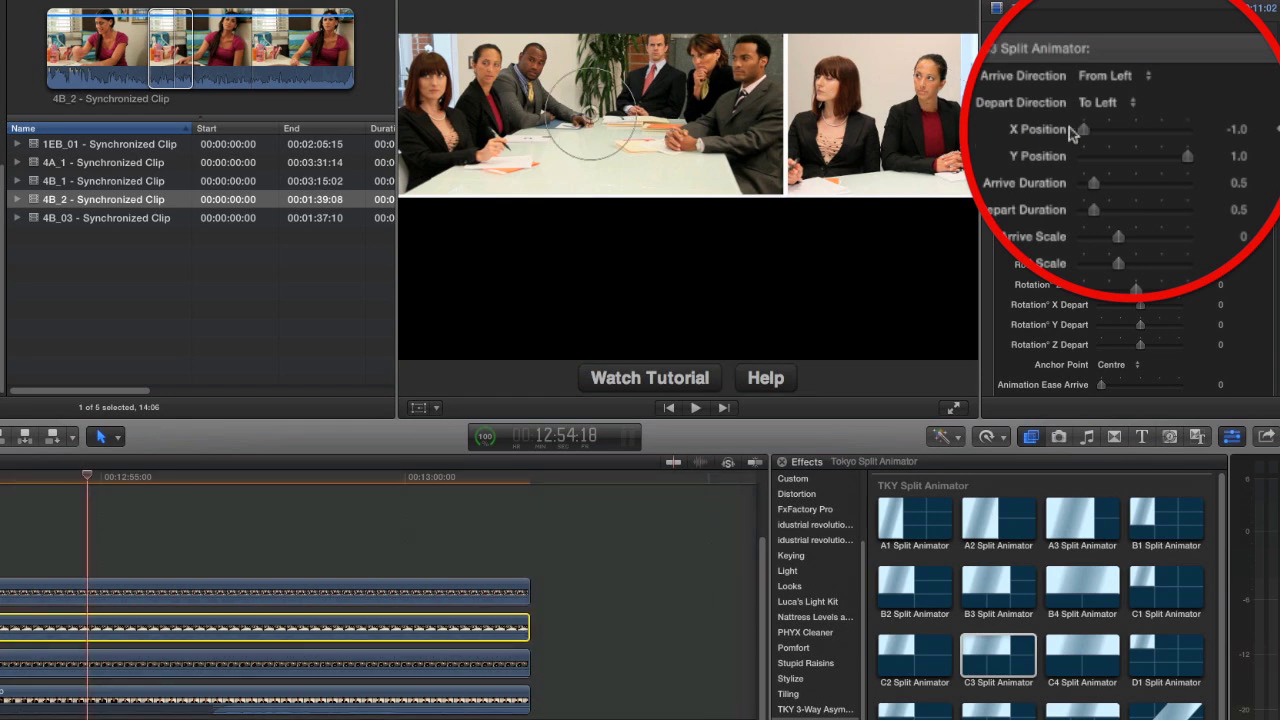
left_click_drag(1085, 130, 990, 176)
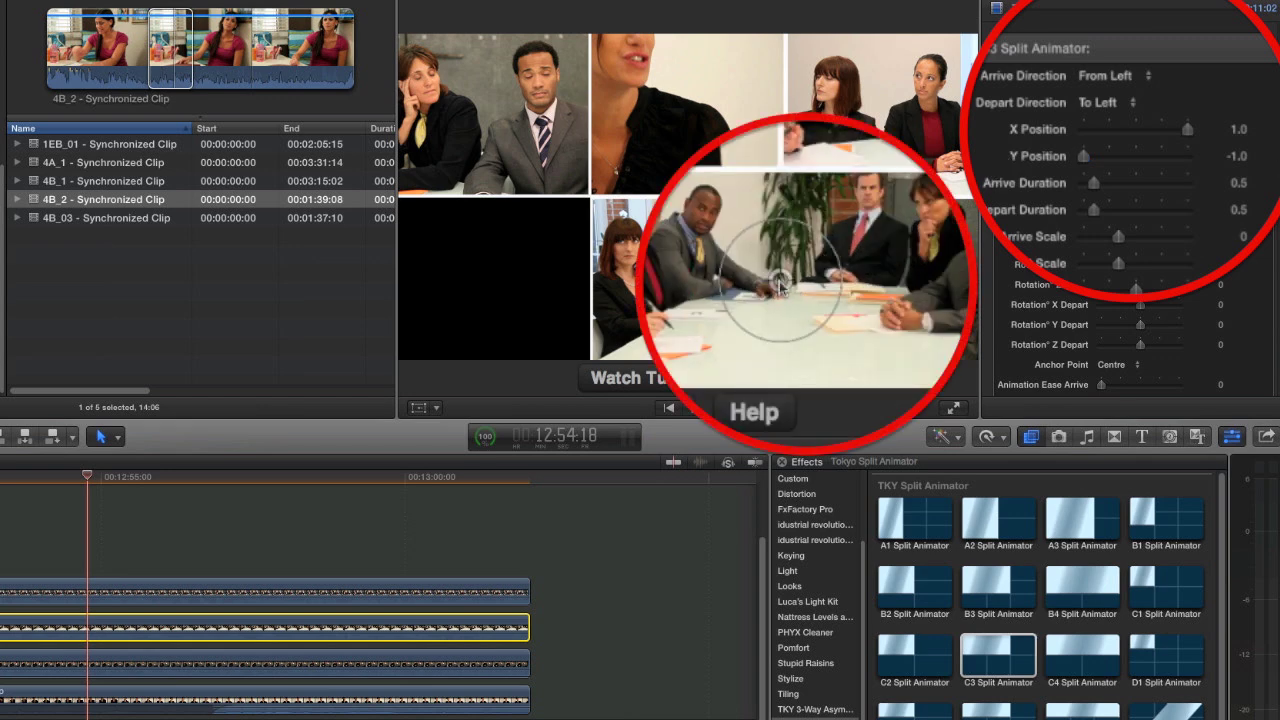
left_click(780, 287)
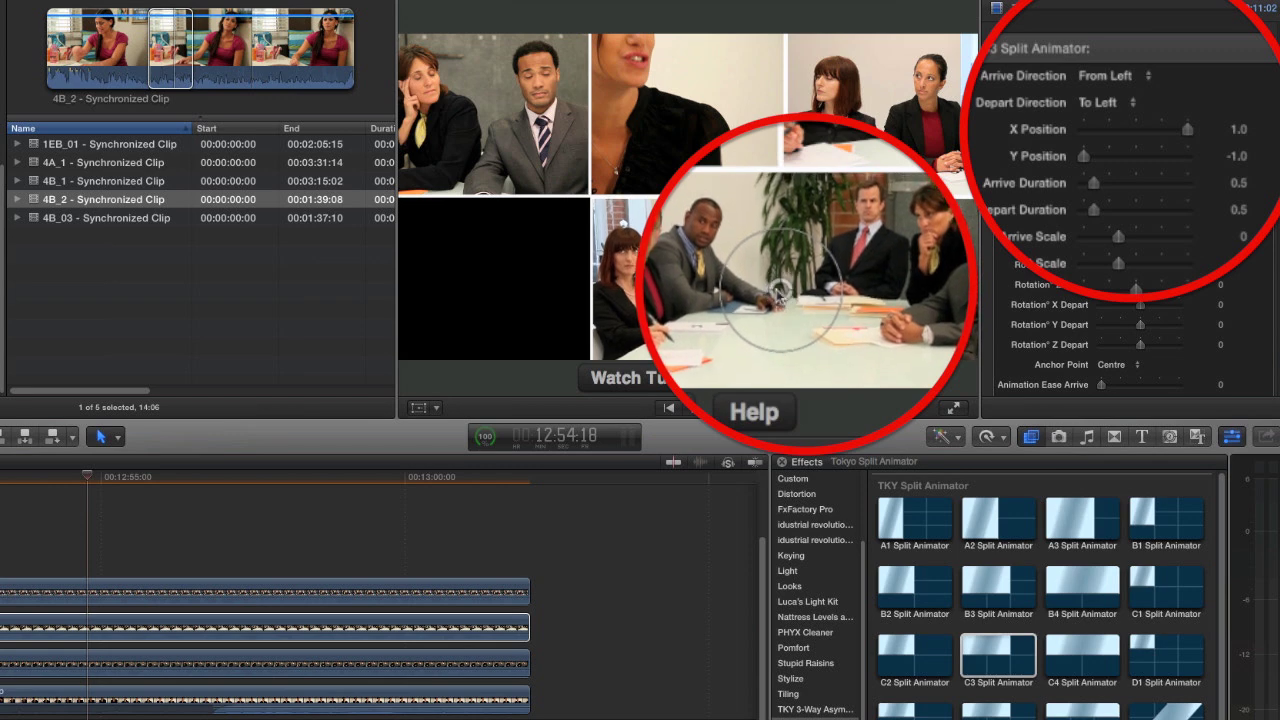
- Set the 7D_1 panel's Y Position to -1.0 and shift the 7_montage4_2 picture slightly down inside its panel
left_click(122, 664)
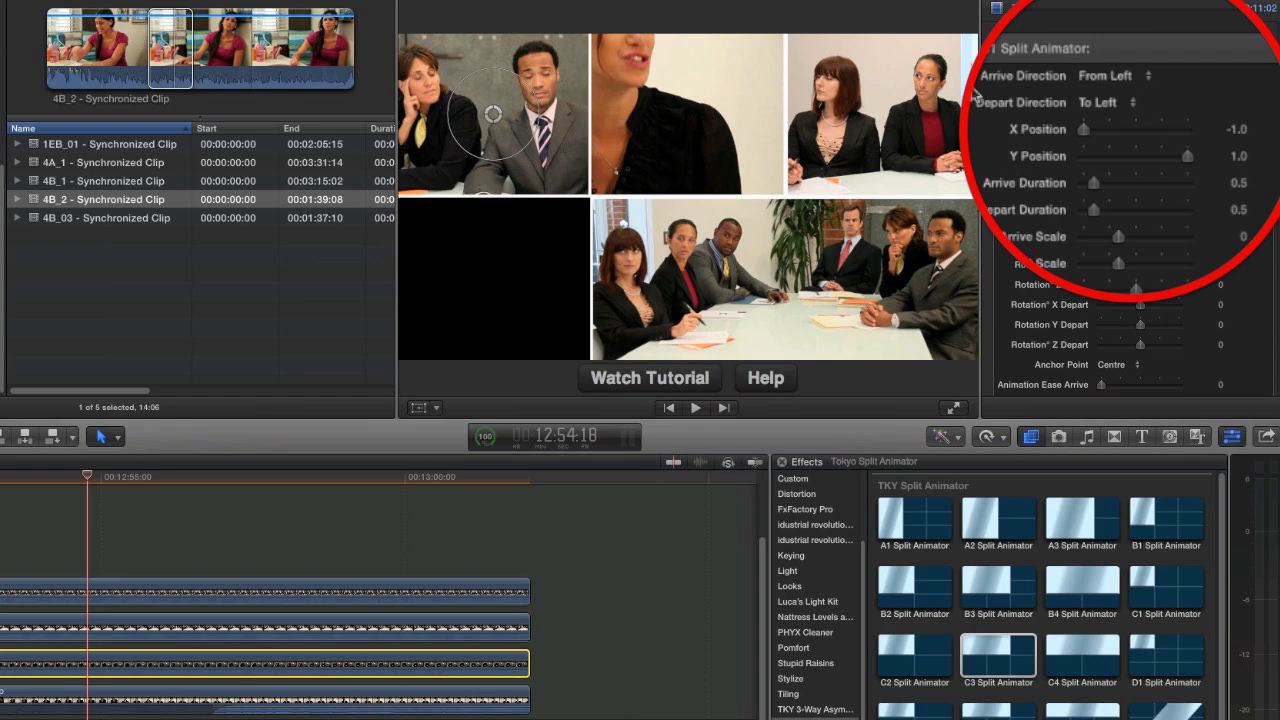
left_click_drag(1187, 157, 1035, 184)
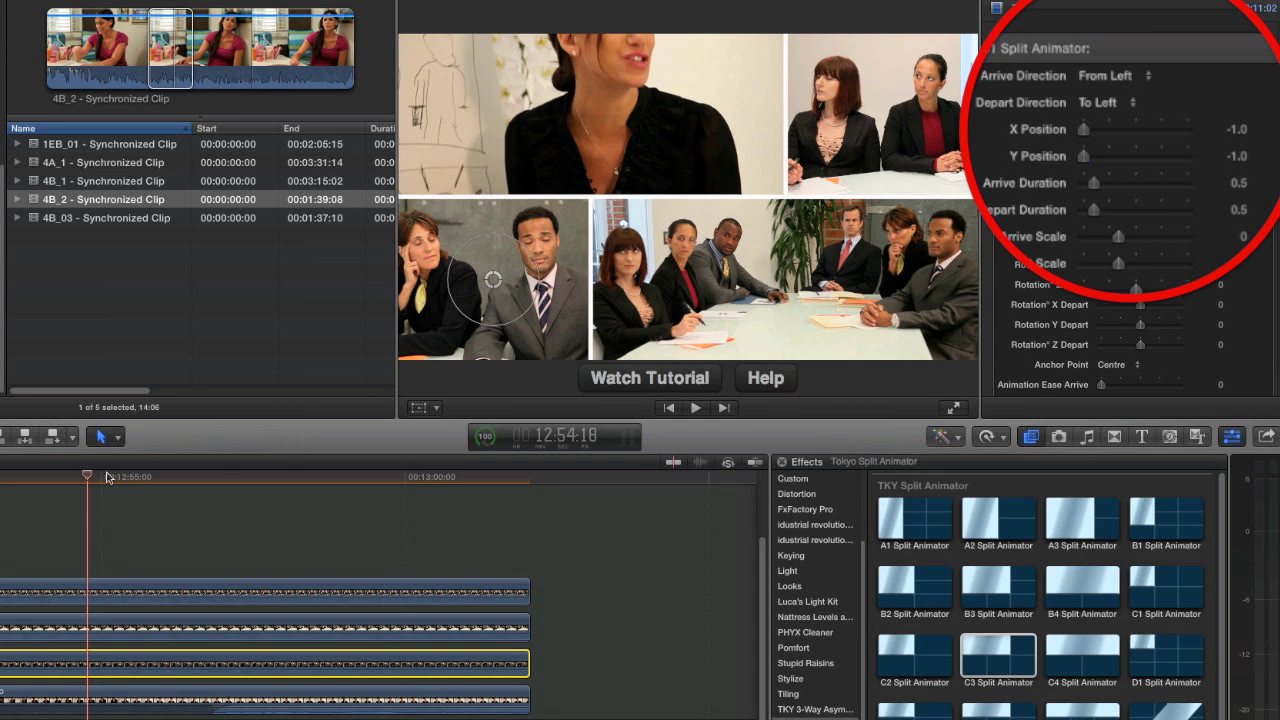
left_click_drag(107, 477, 0, 490)
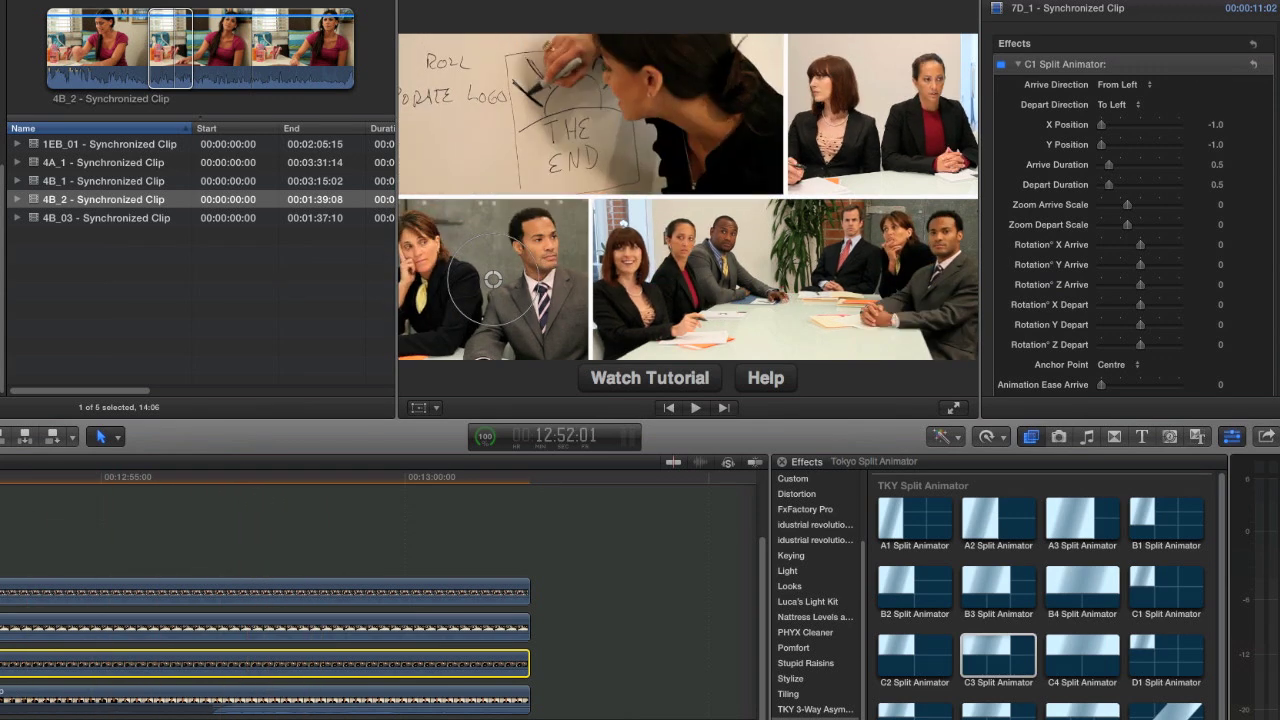
left_click(265, 699)
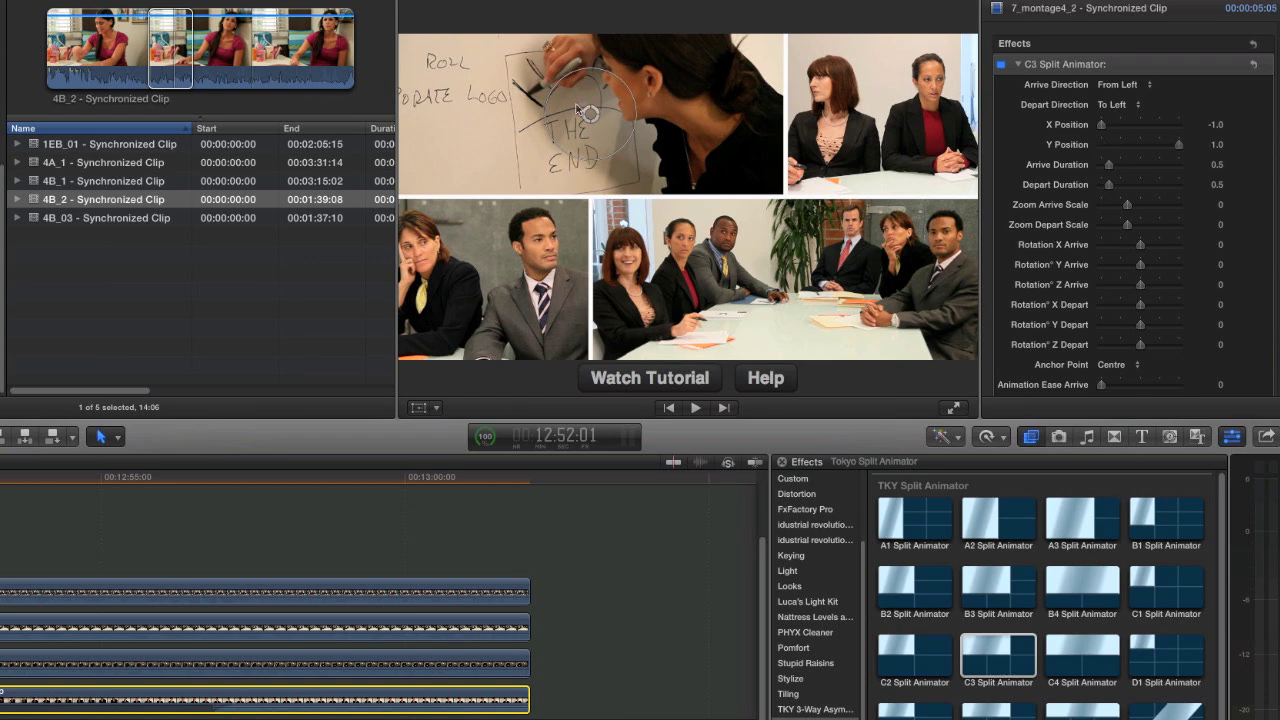
mouse_move(593, 121)
left_mouse_down()
mouse_move(596, 154)
mouse_move(593, 143)
left_mouse_up()
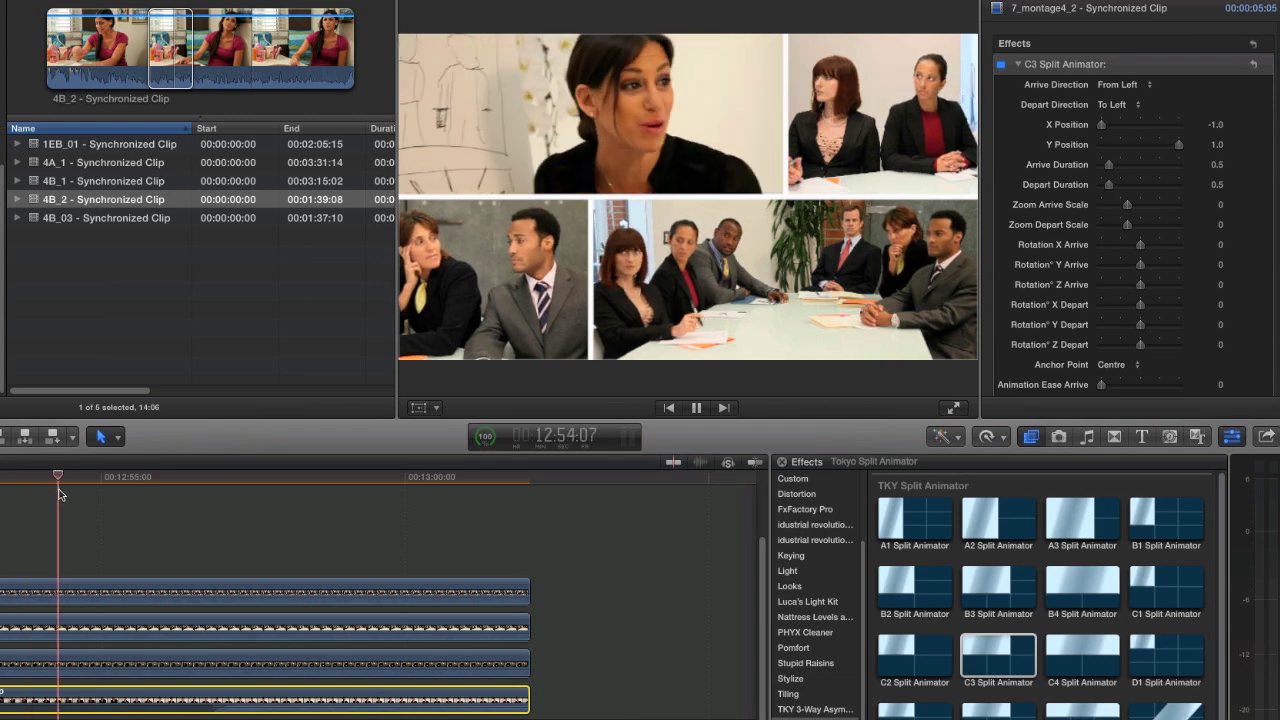
- Play the split screen around its start and end to check how the panels arrive and depart
key("space")
left_click(484, 477)
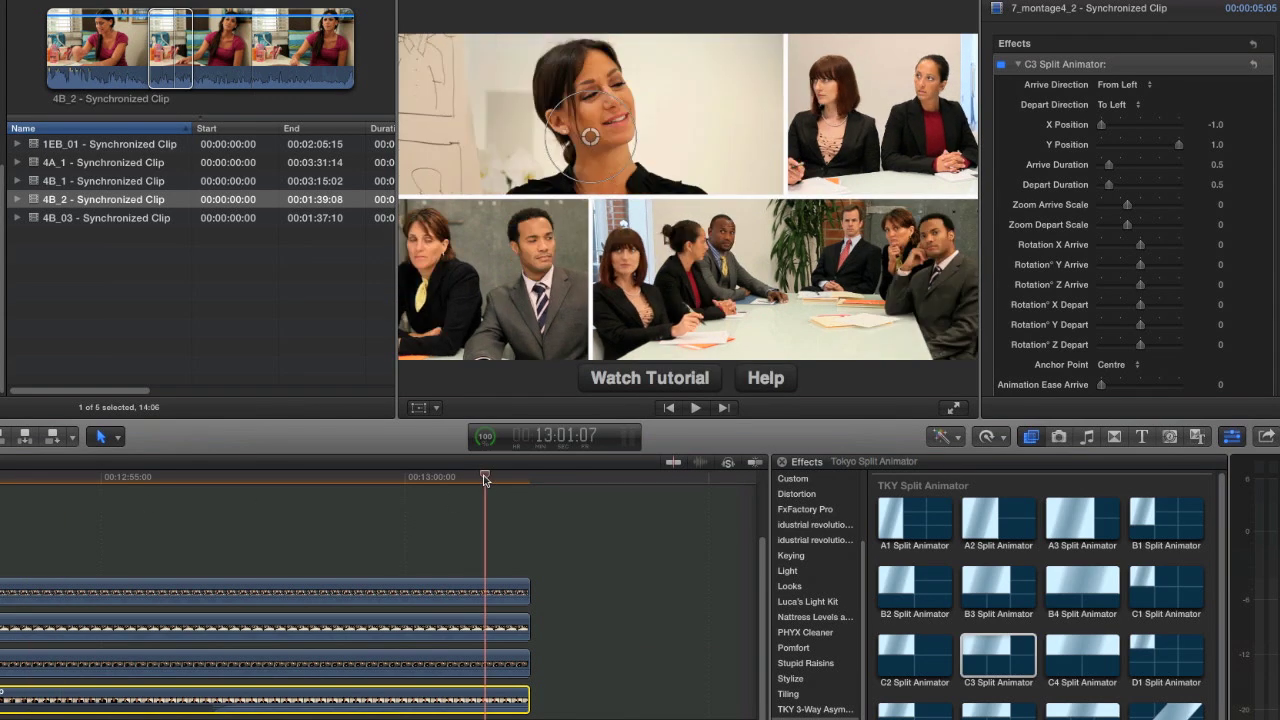
key("space")
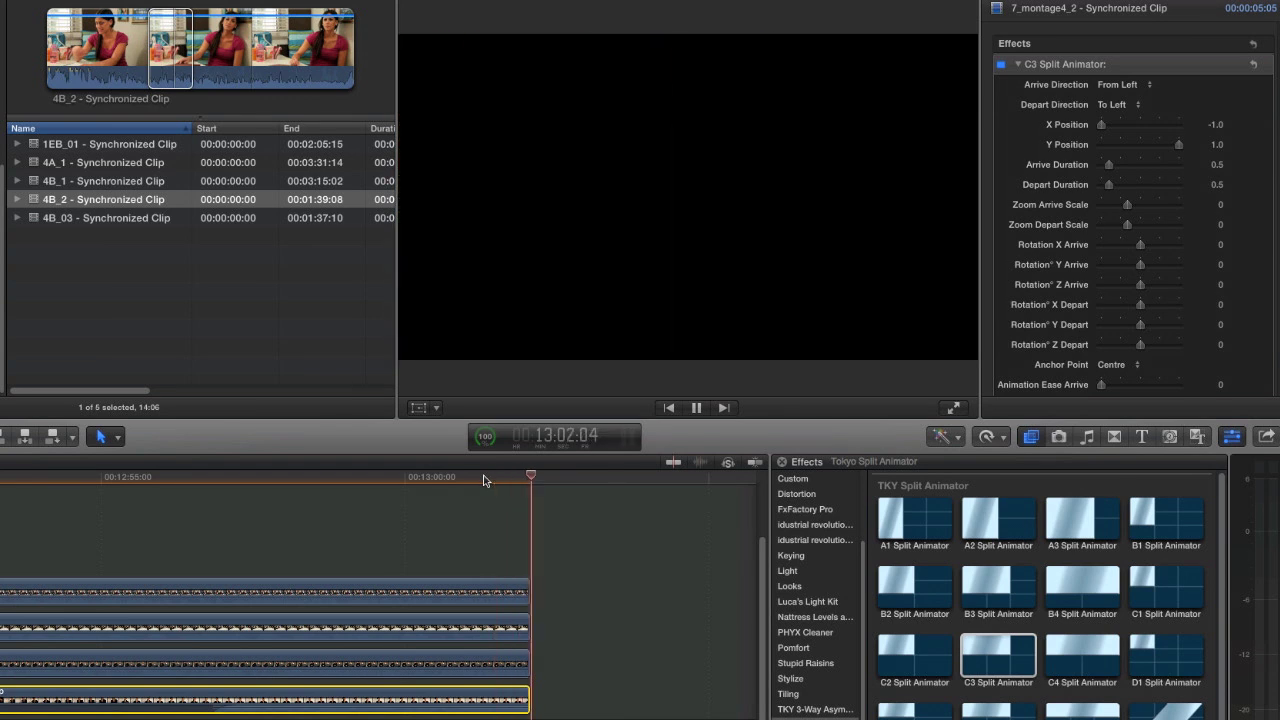
key("space")
left_click(73, 480)
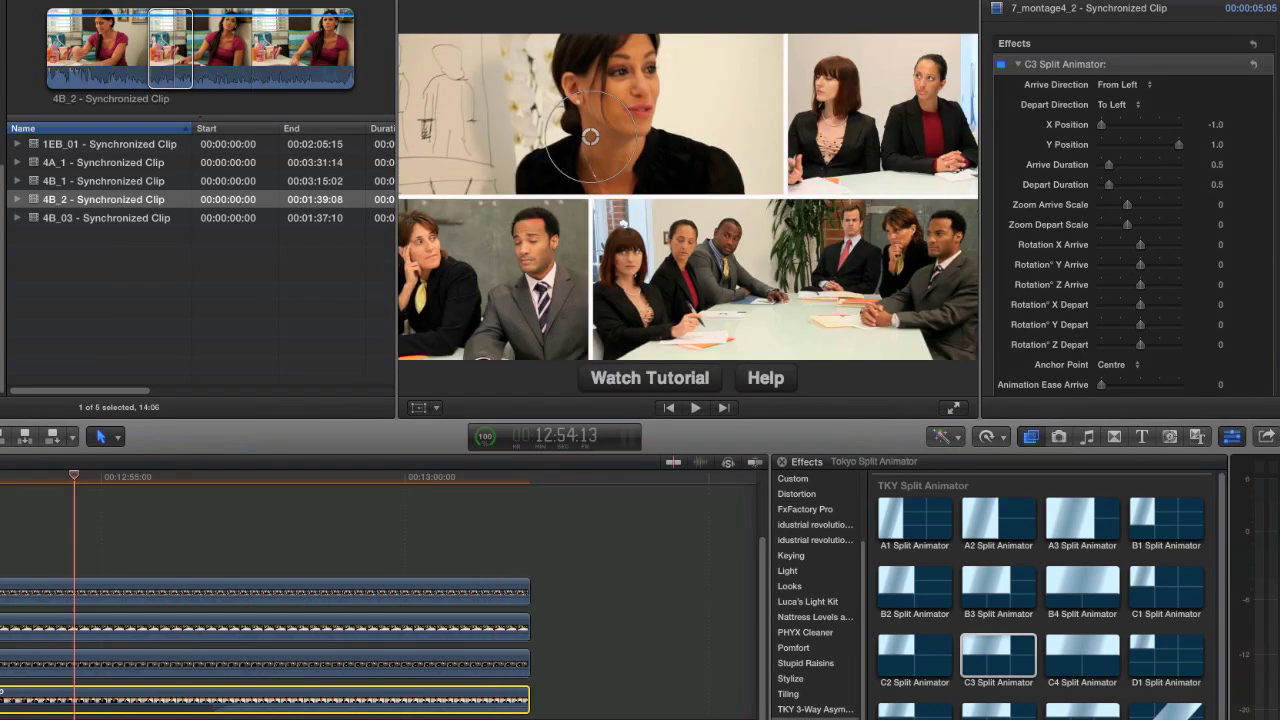
left_click_drag(73, 476, 0, 476)
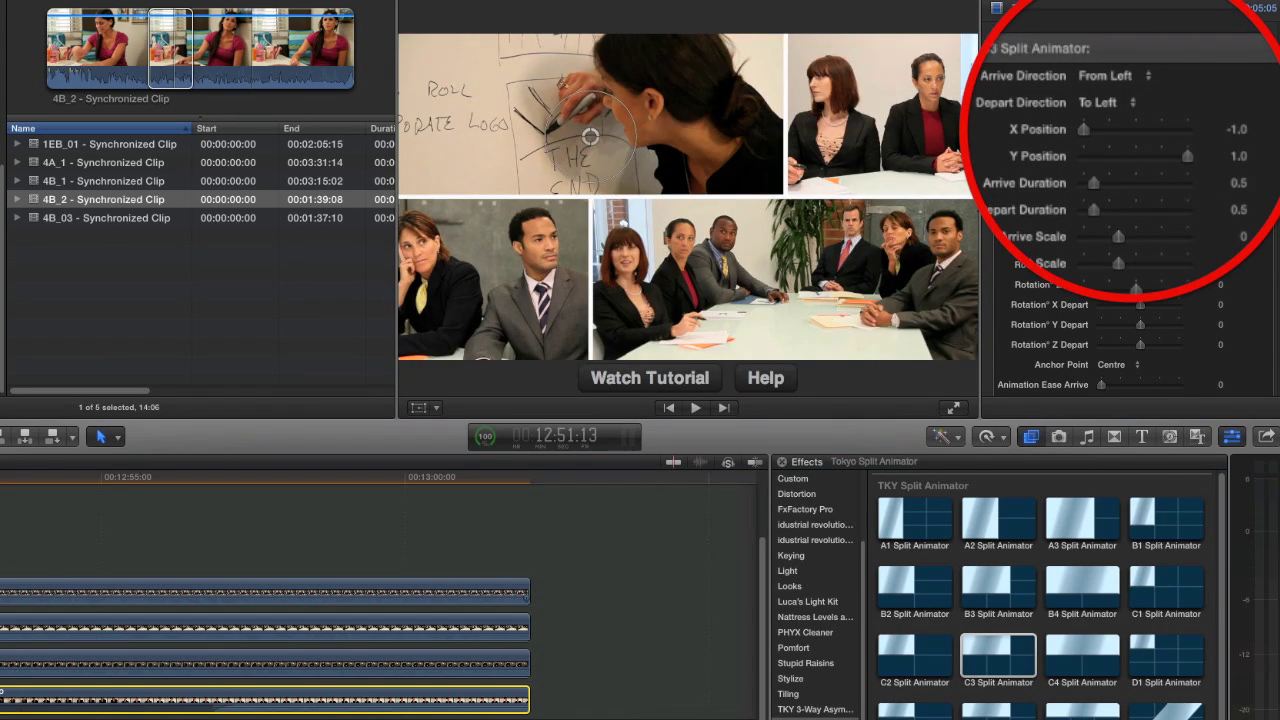
- Examine the Split Animator direction and position settings of the 7B1_1, 7h_1 and 7D_1 clips in turn
left_click(930, 112)
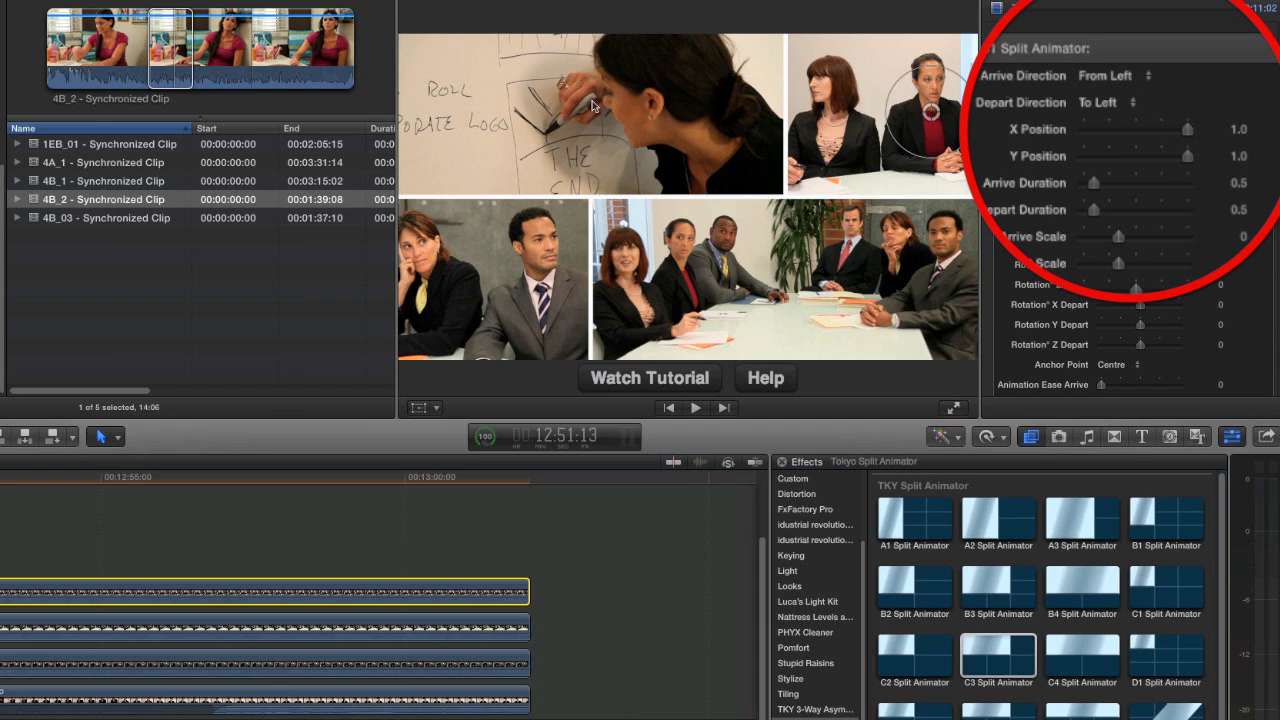
left_click(143, 629)
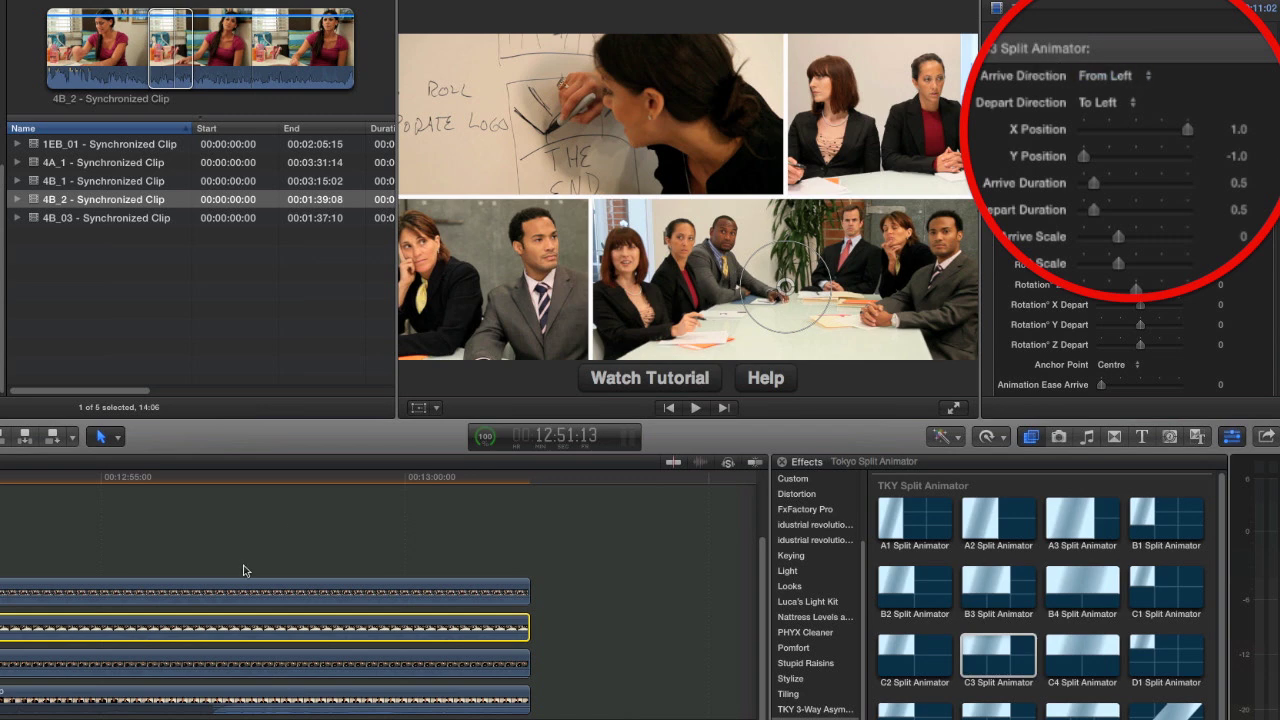
left_click(198, 665)
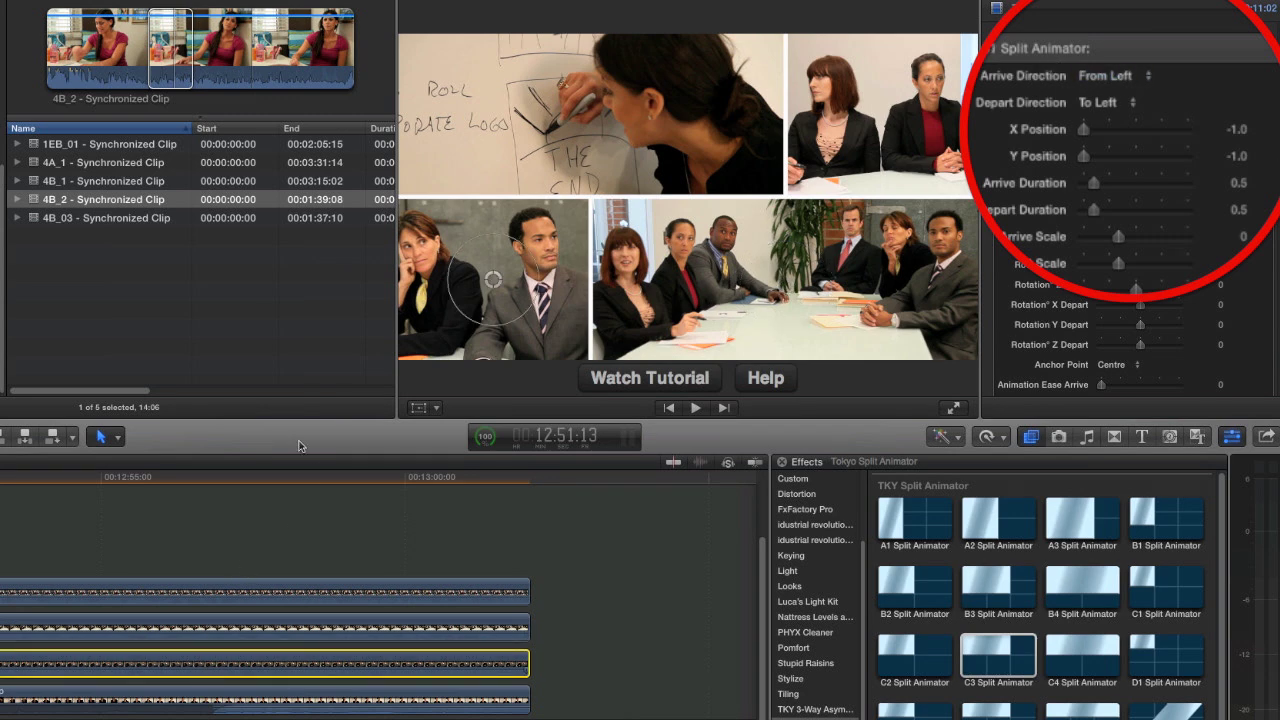
- Set the Split Animator Arrive Direction to From Right on both the 7D_1 clip and the 7_montage4_2 clip
left_click(1108, 82)
left_click(1104, 90)
left_click(255, 702)
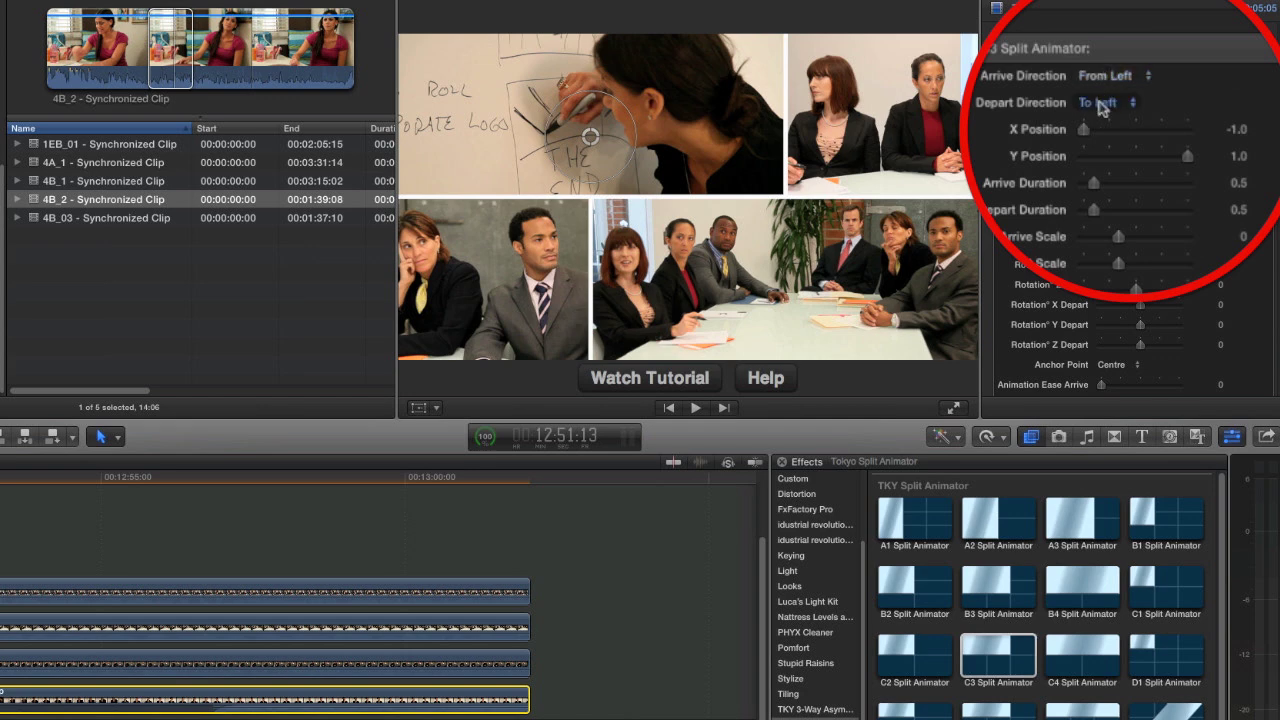
left_click(1098, 84)
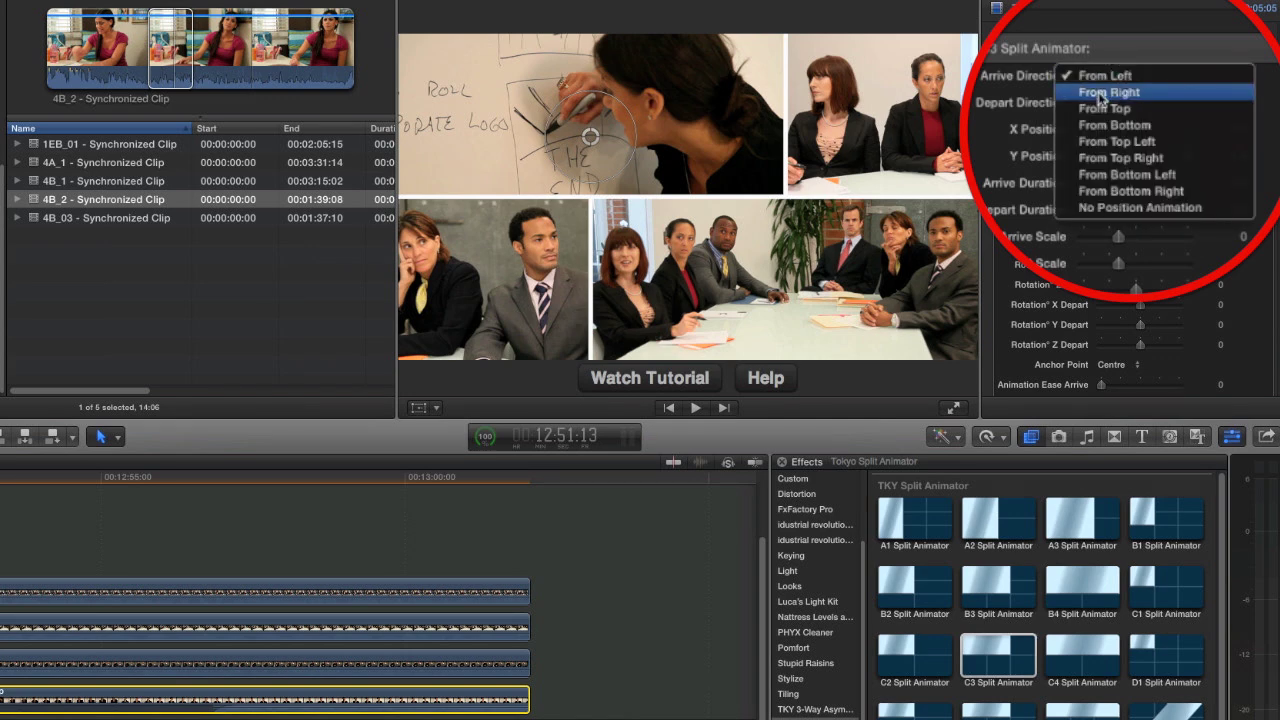
left_click(1100, 92)
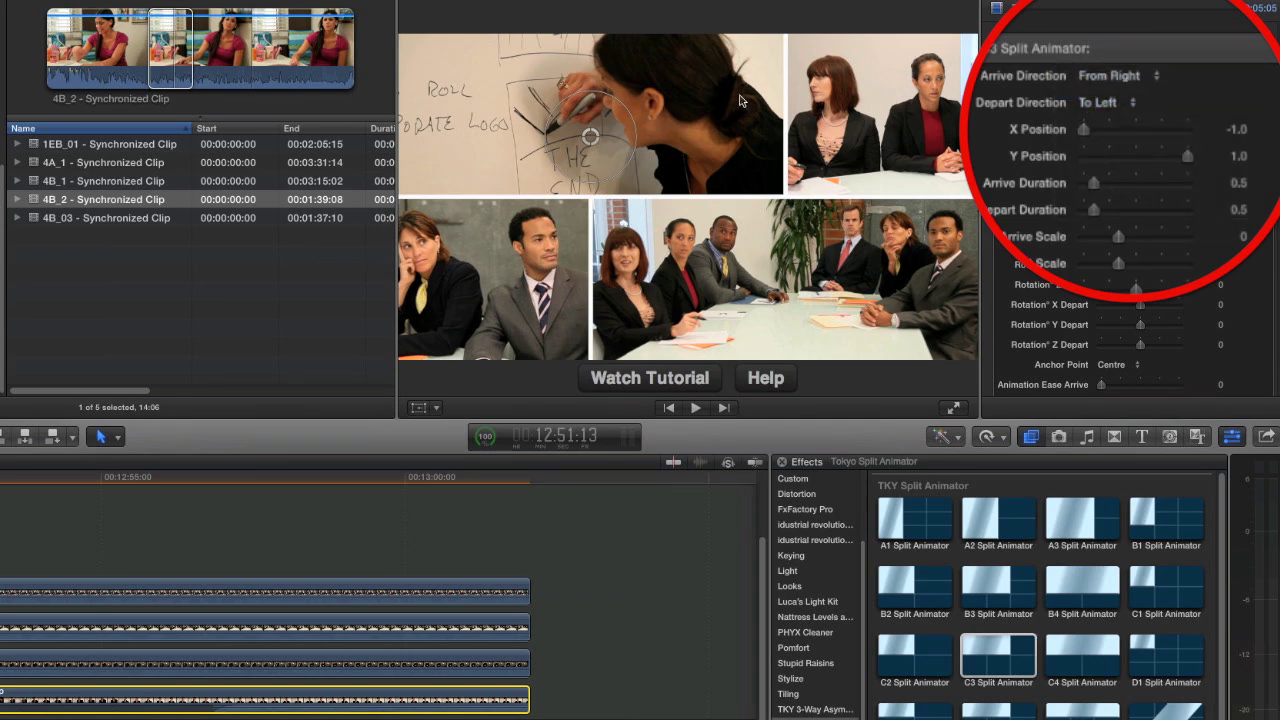
- Set the Depart Direction to To Bottom for the 7_montage4_2 clip and To Right for the 7D_1 clip
left_click(1100, 104)
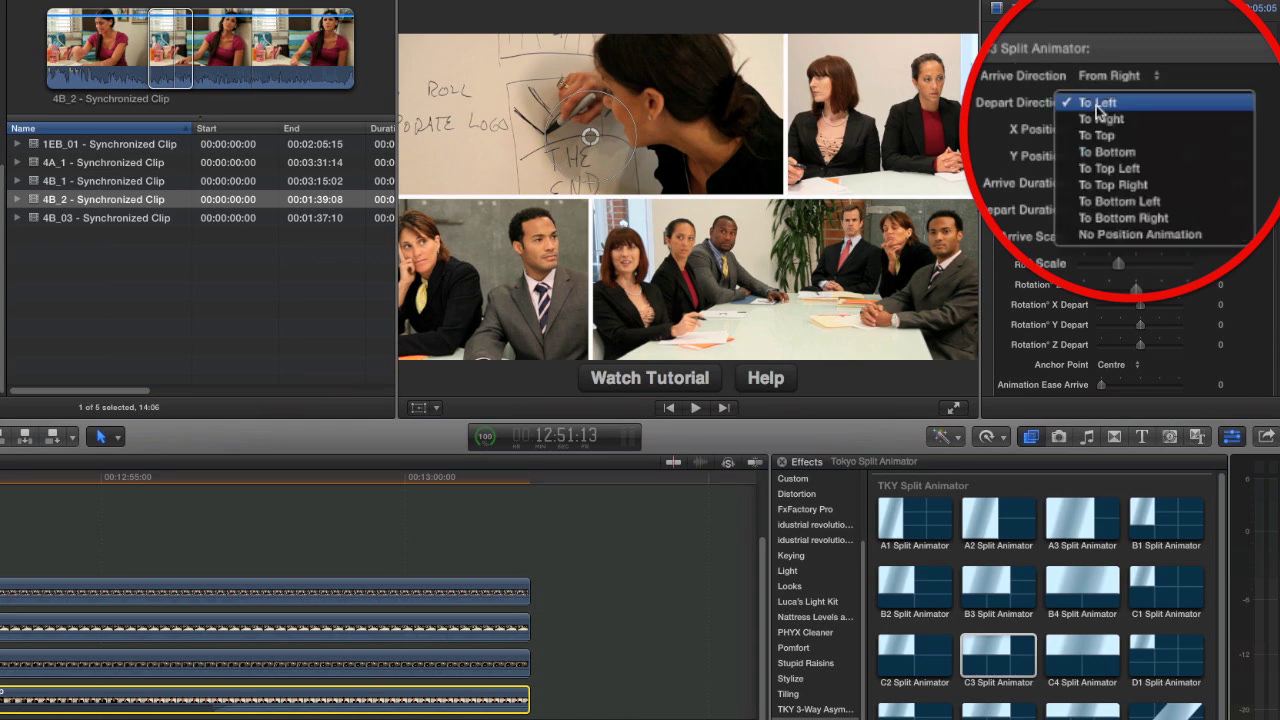
left_click(1105, 152)
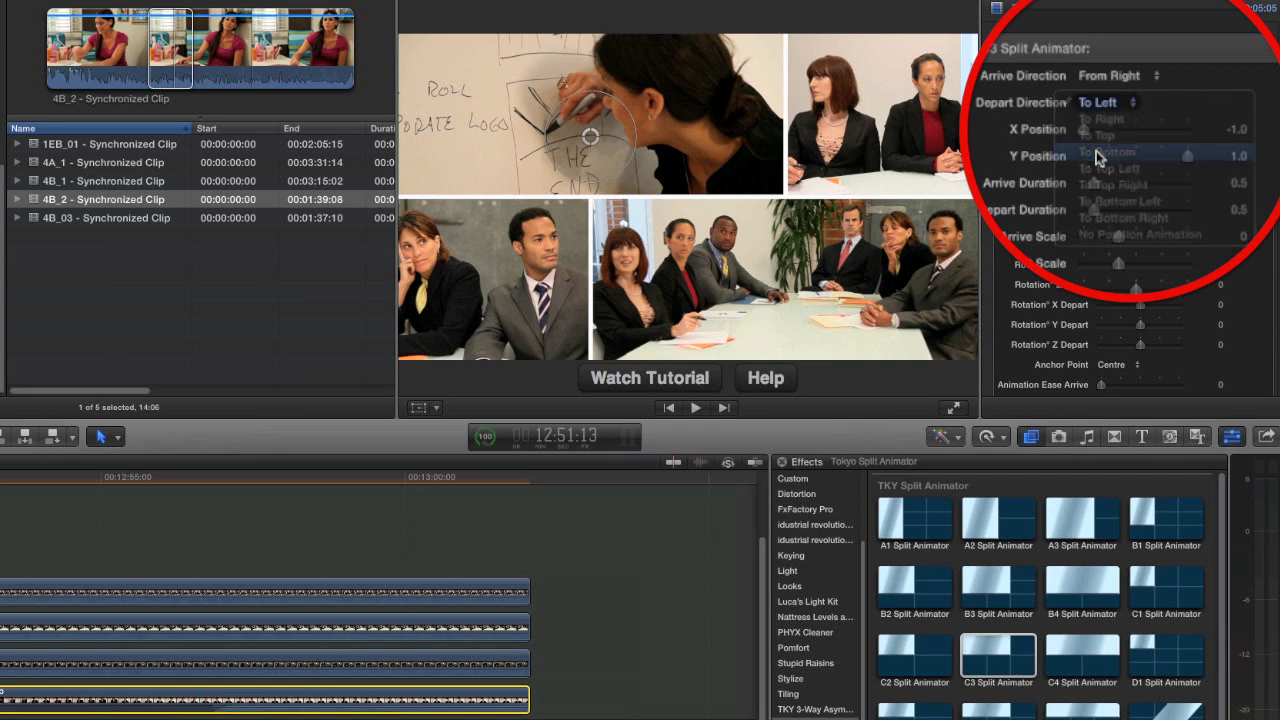
left_click(37, 660)
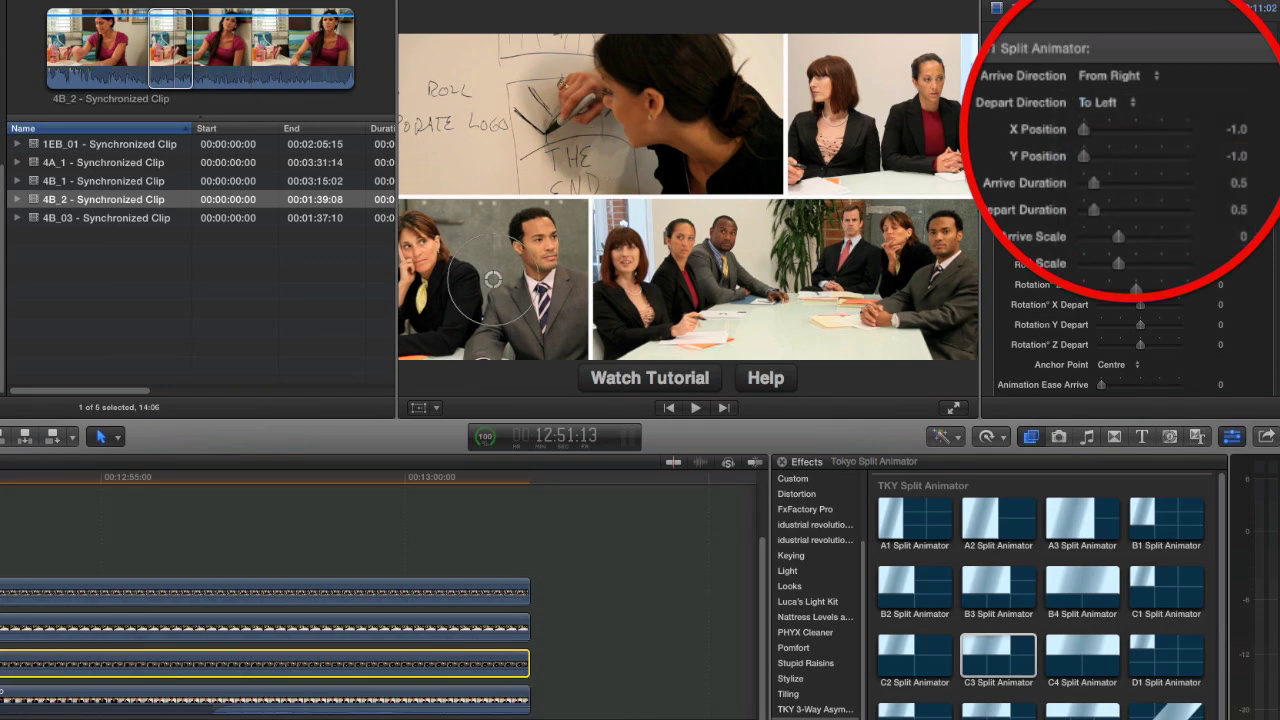
left_click(1098, 102)
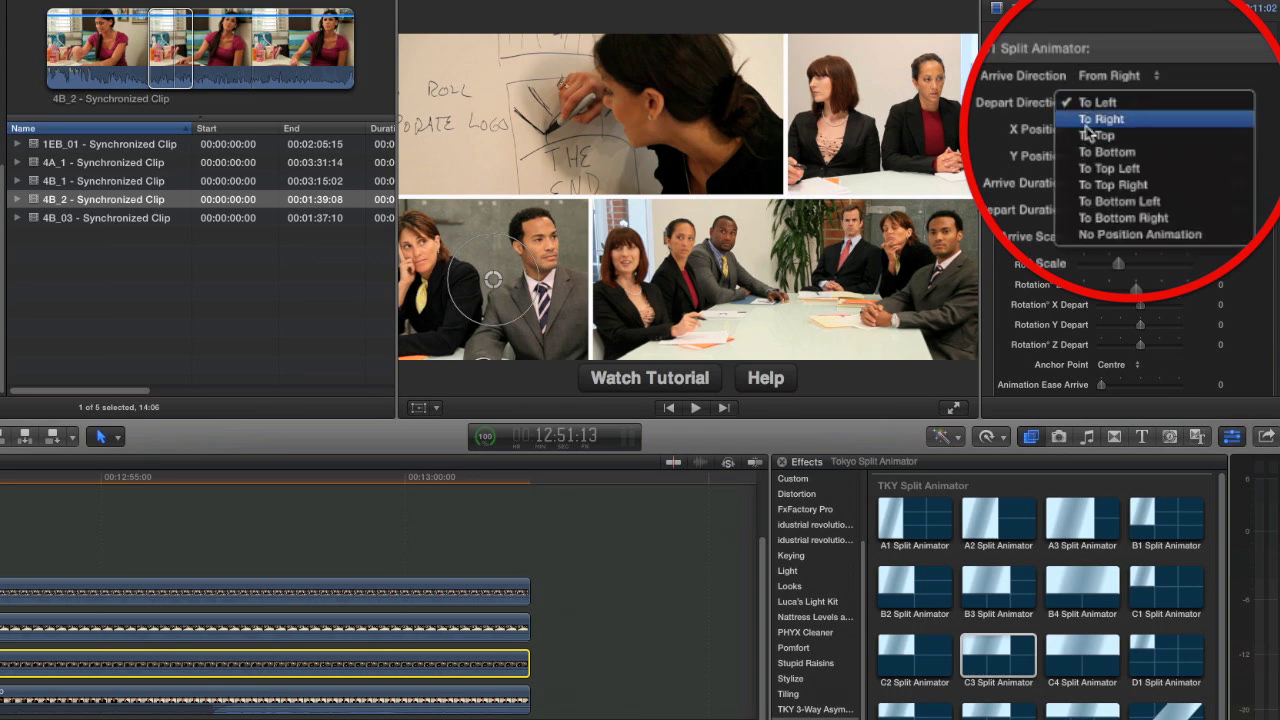
left_click(1087, 121)
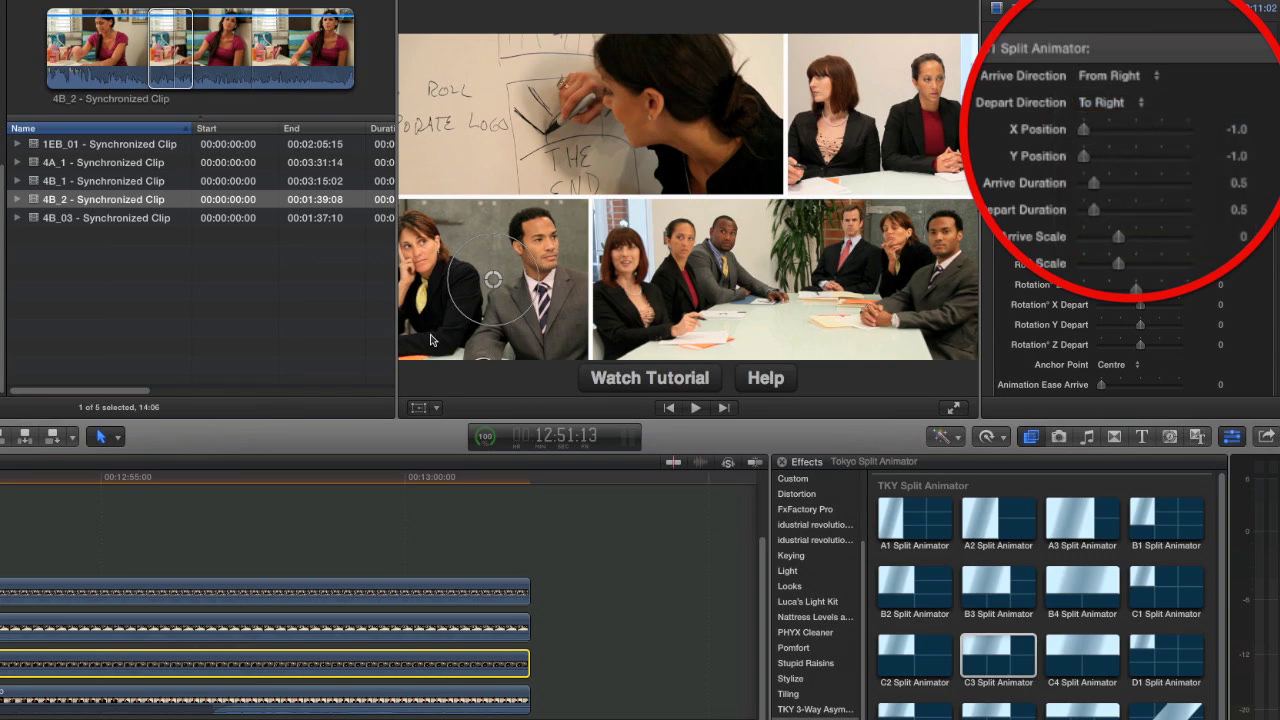
- Set the 7h_1 clip's Depart Direction to To Top and keep the 7B1_1 clip's Depart Direction at To Left
left_click(184, 633)
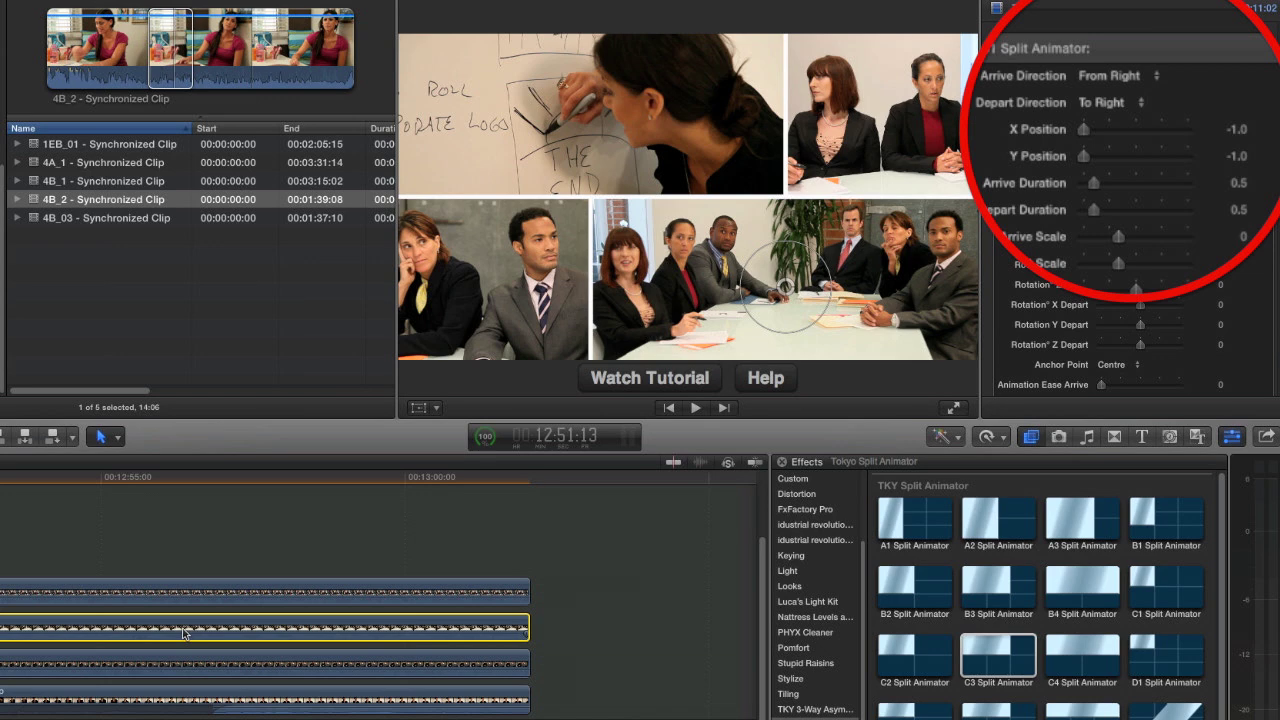
left_click(1096, 103)
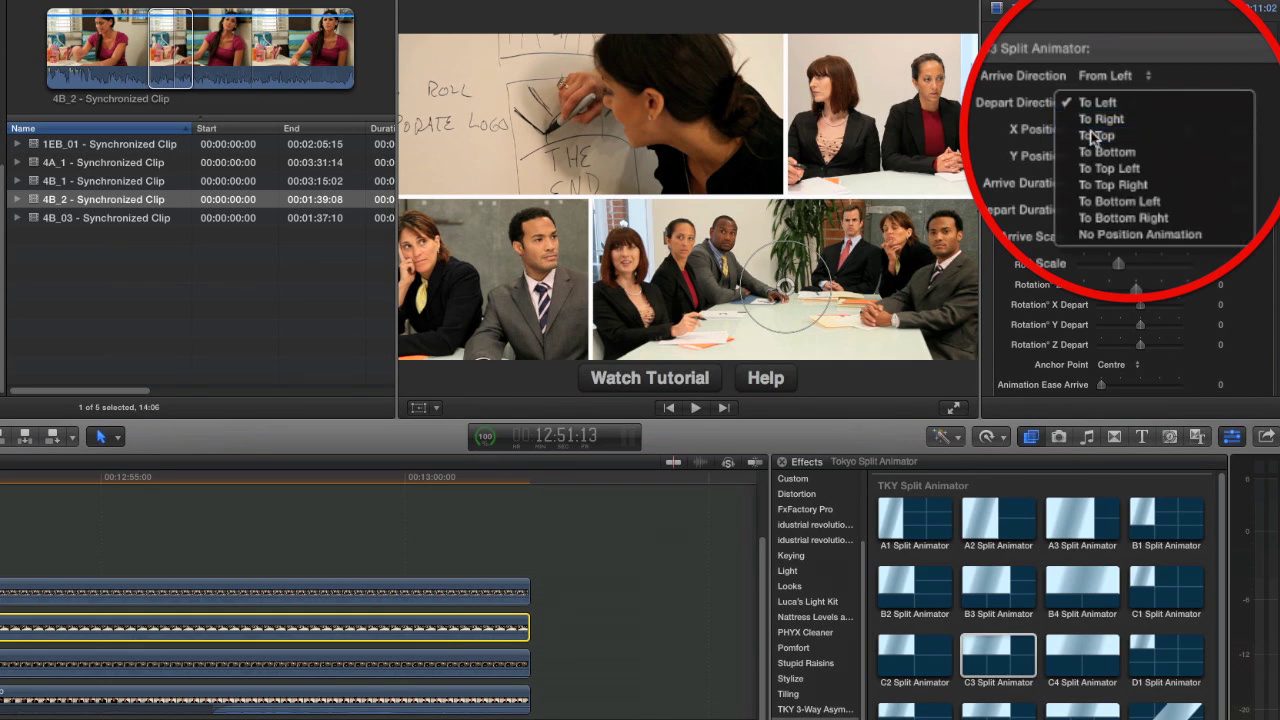
left_click(1096, 136)
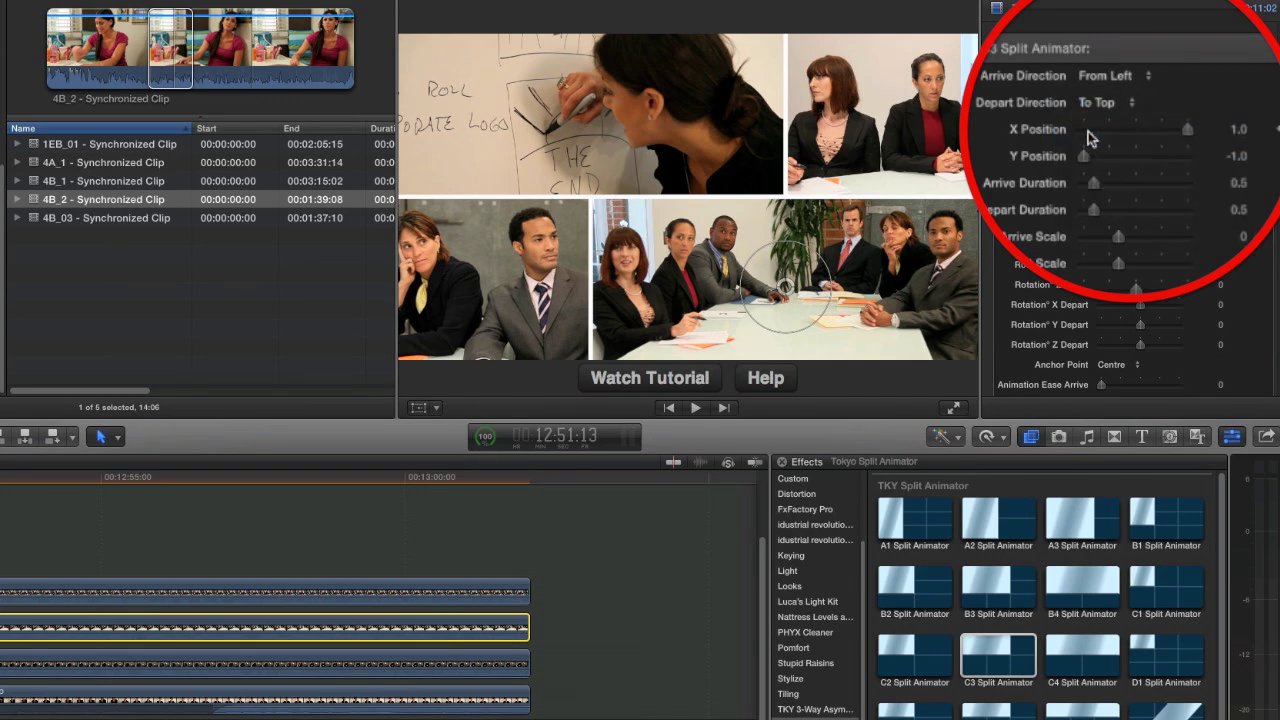
left_click(325, 590)
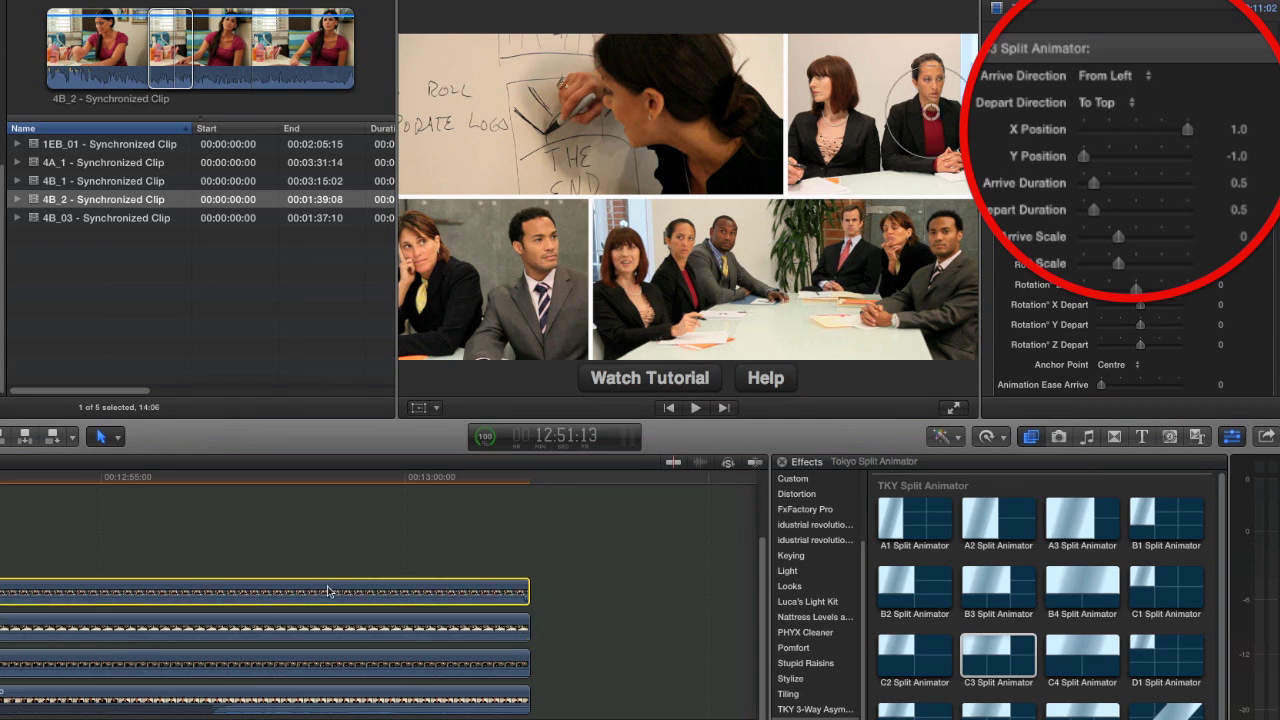
left_click(1096, 103)
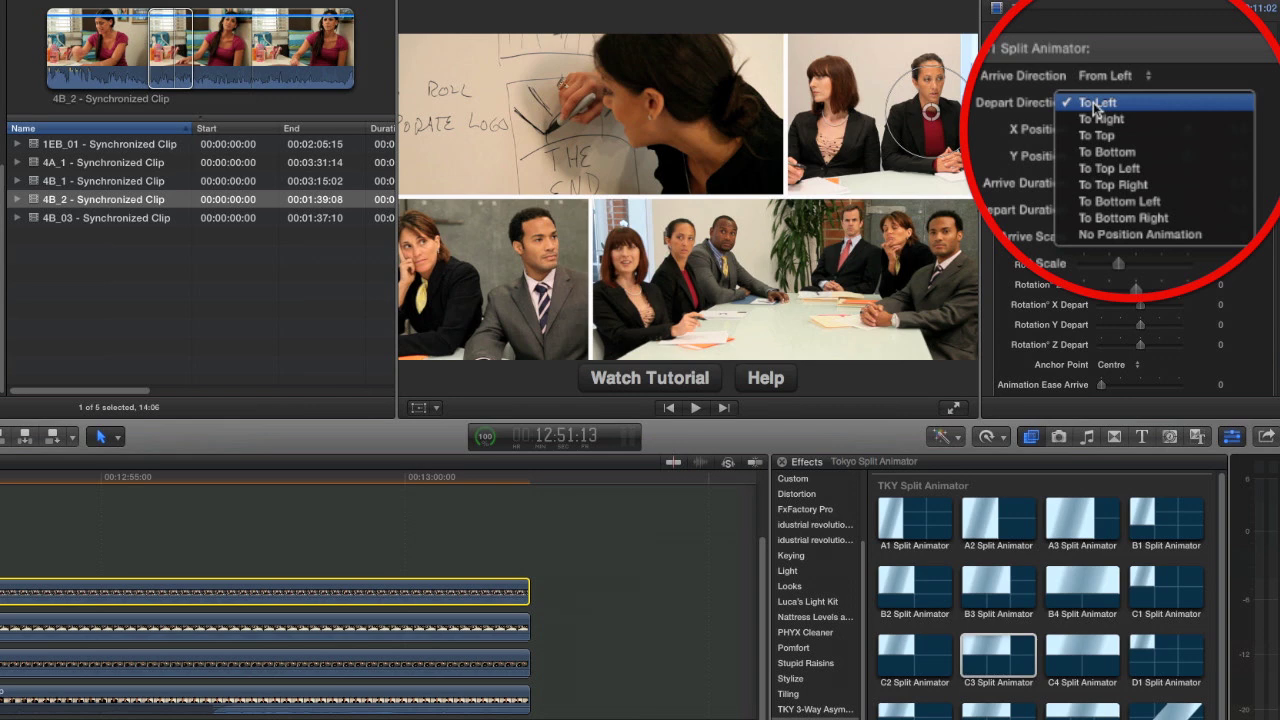
left_click(1096, 104)
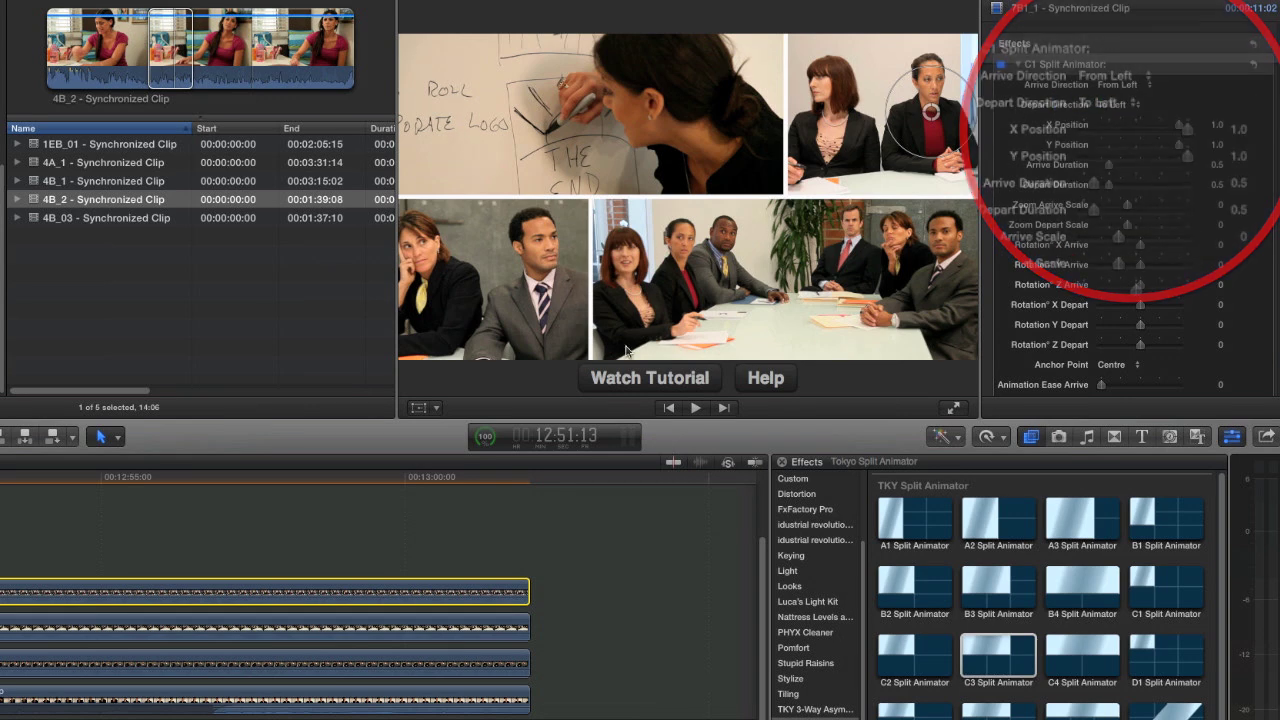
- Select the four stacked clips and play the split screen around its start and end to check the panels' arrivals and departures
left_click_drag(2, 538, 275, 700)
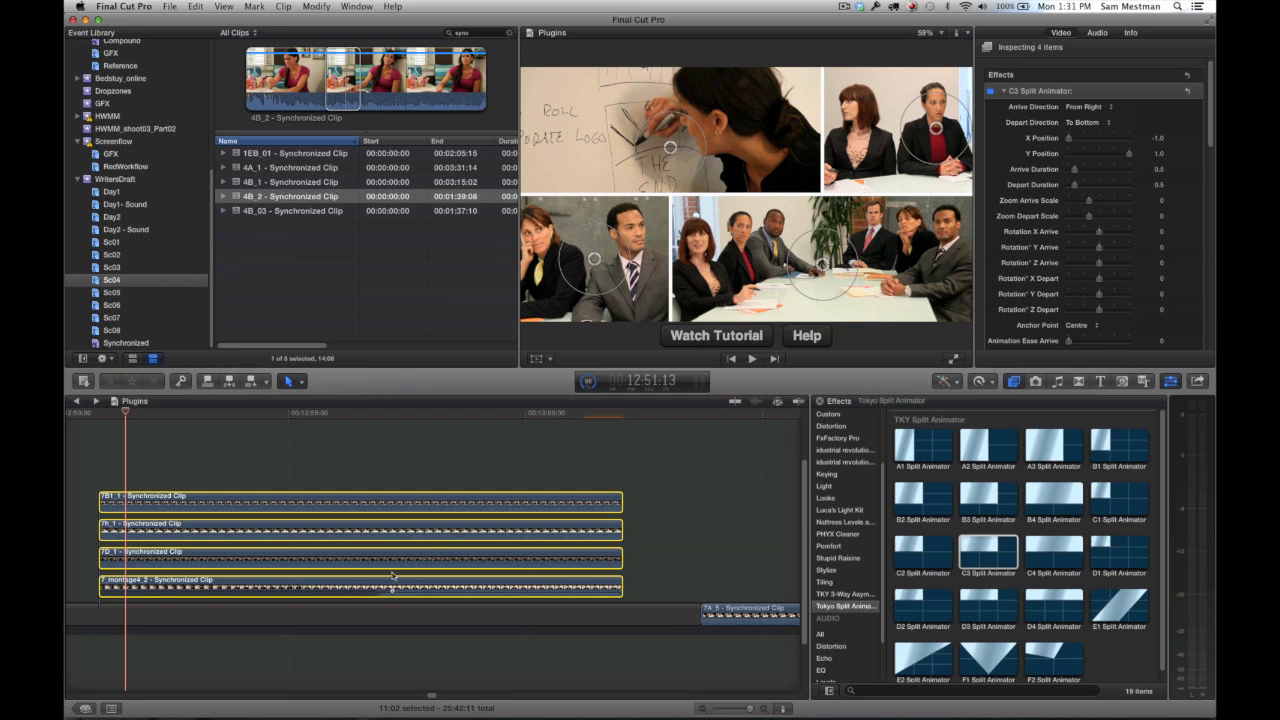
key("Up")
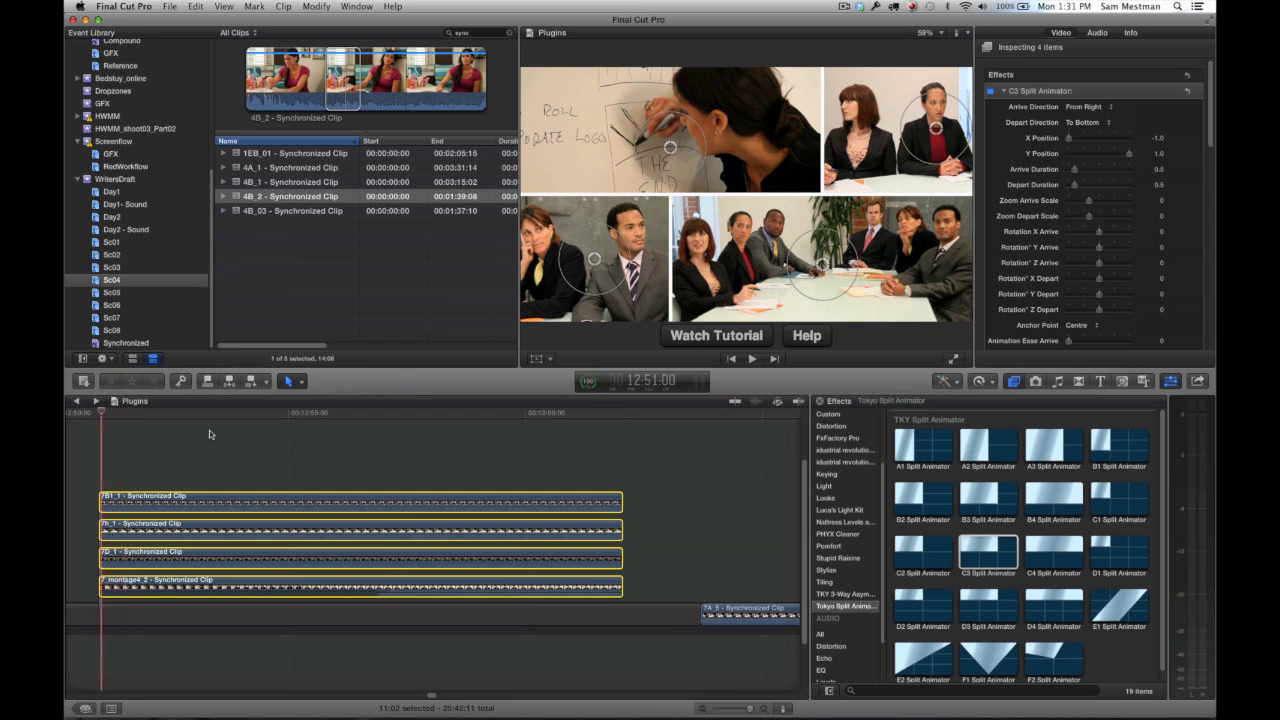
key("space")
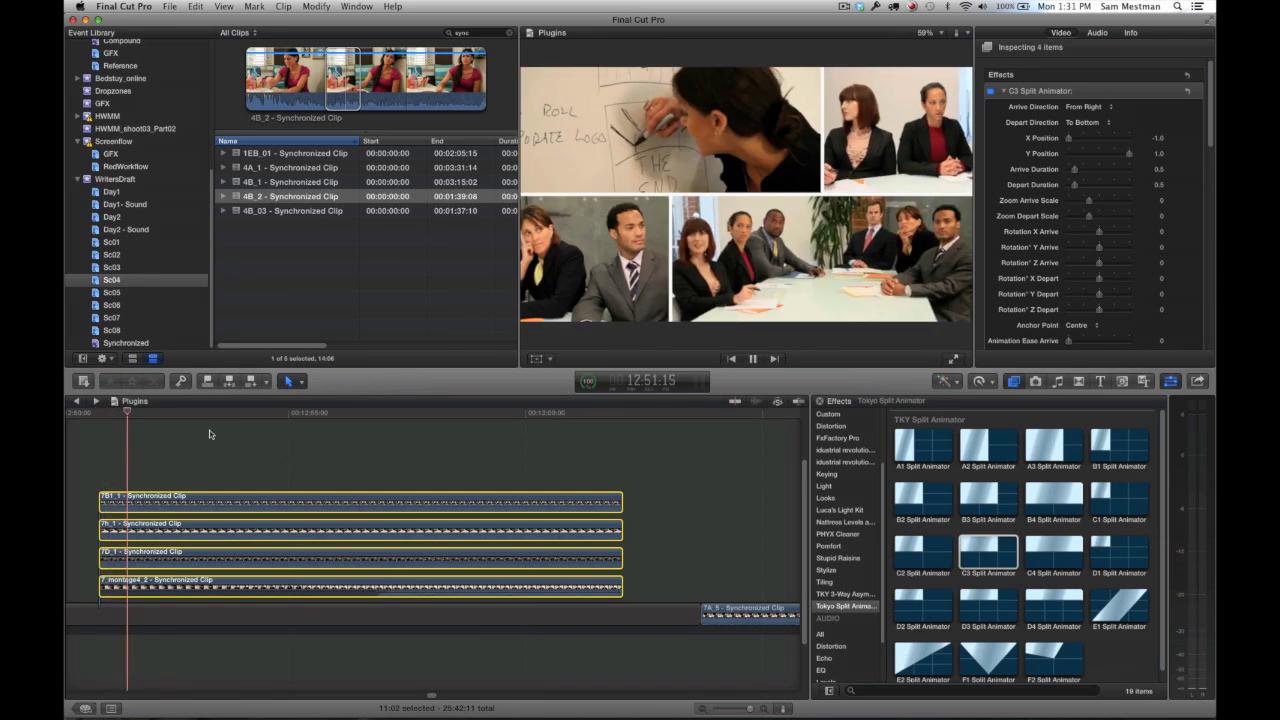
key("space")
left_click(548, 412)
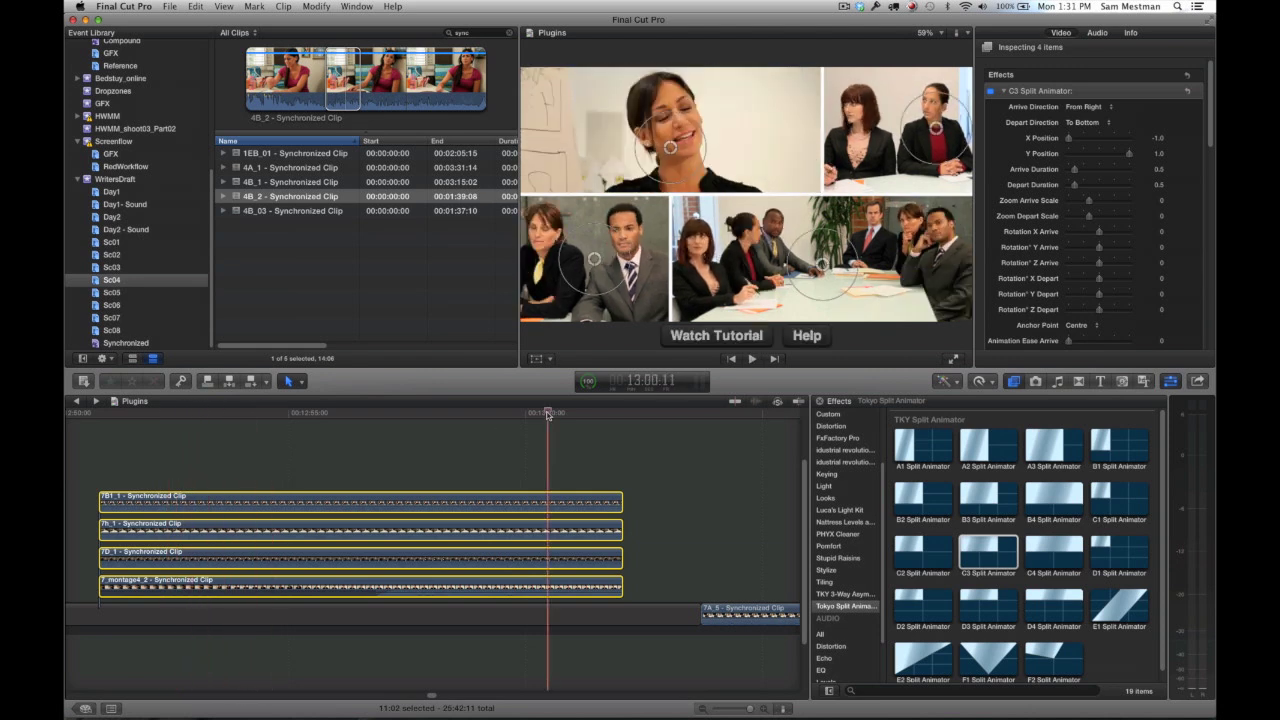
key("space")
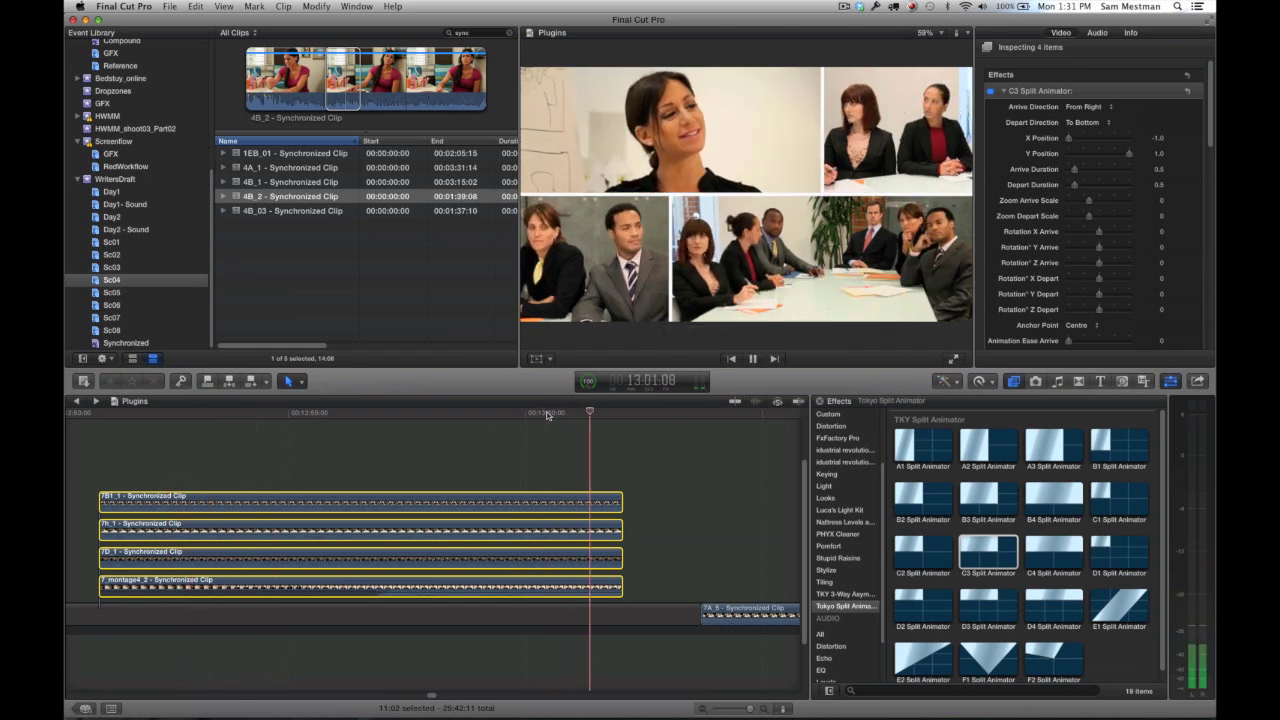
key("space")
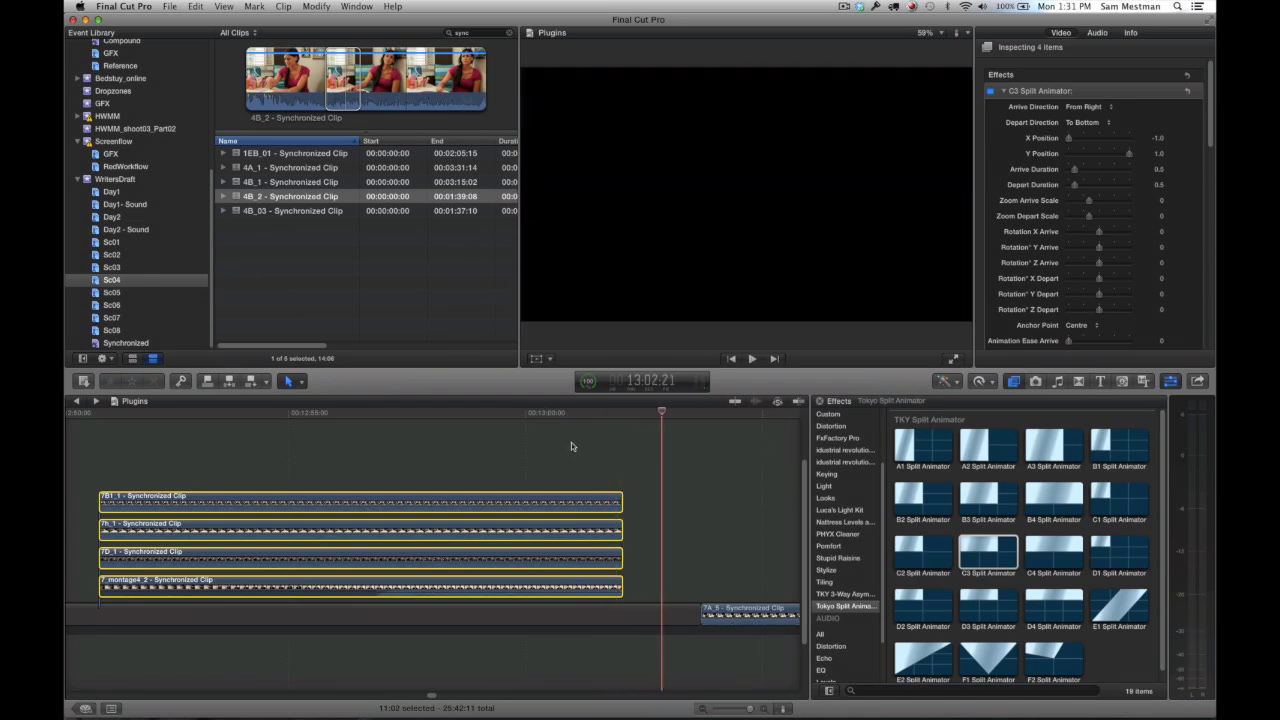
- Play the following split-screen example from about 13:06:05, starting within the 7A_5 clip
scroll(571, 444, "right", 3)
scroll(571, 446, "right", 5)
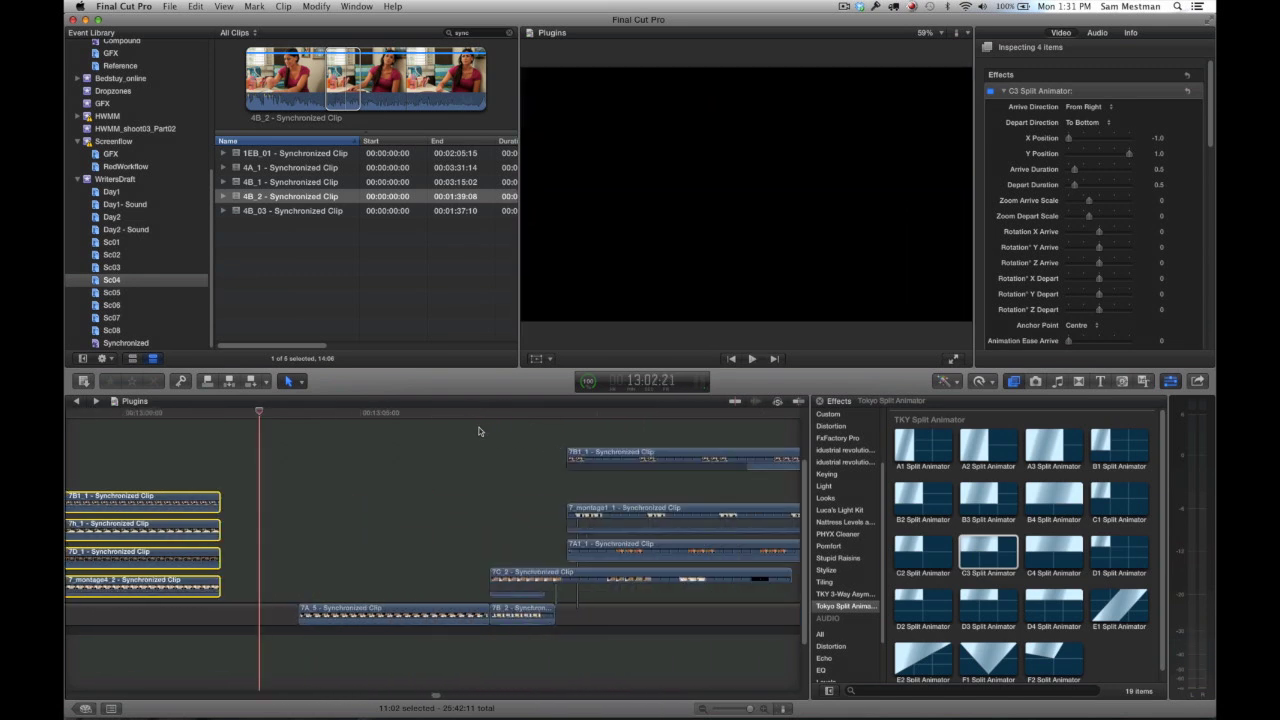
left_click(417, 412)
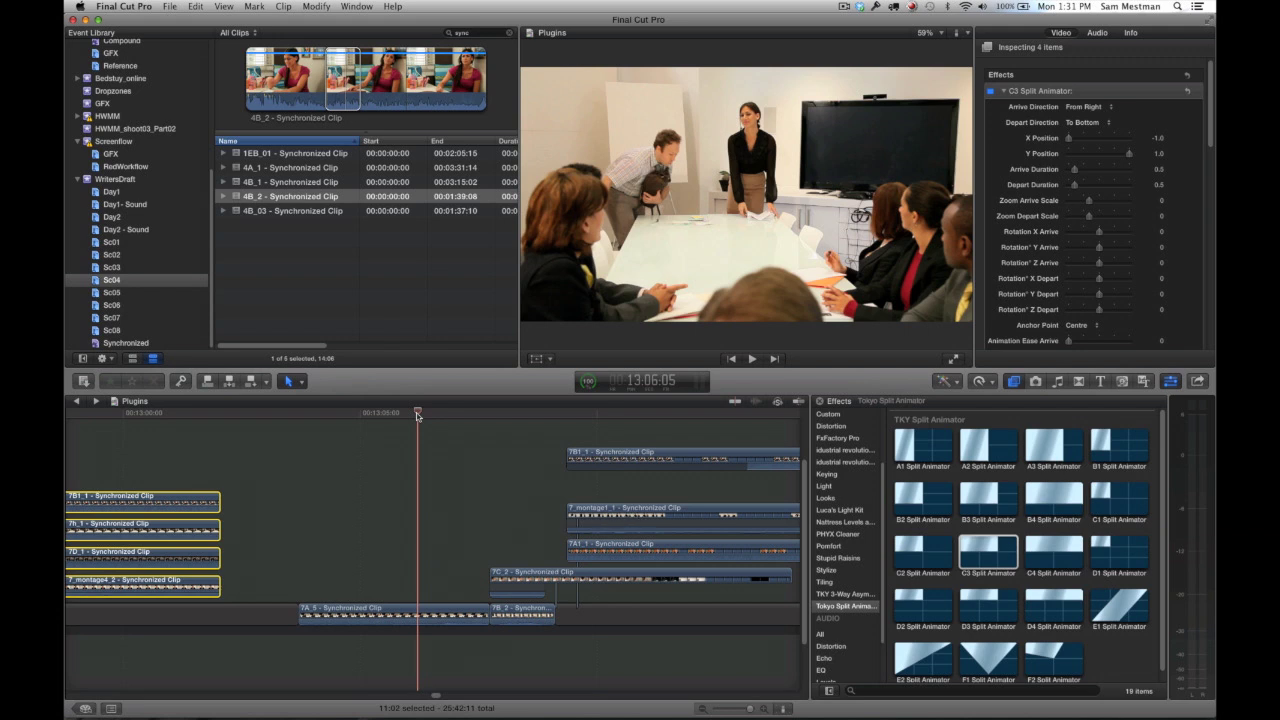
key("space")
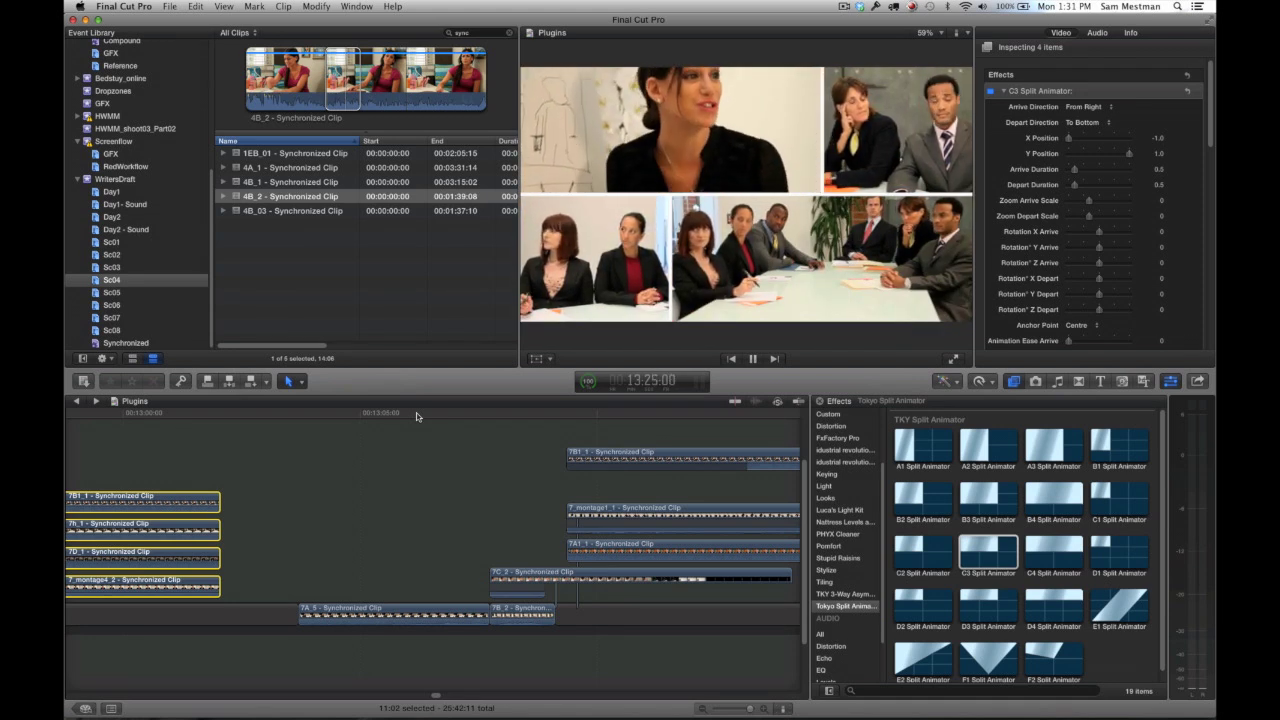
key("space")
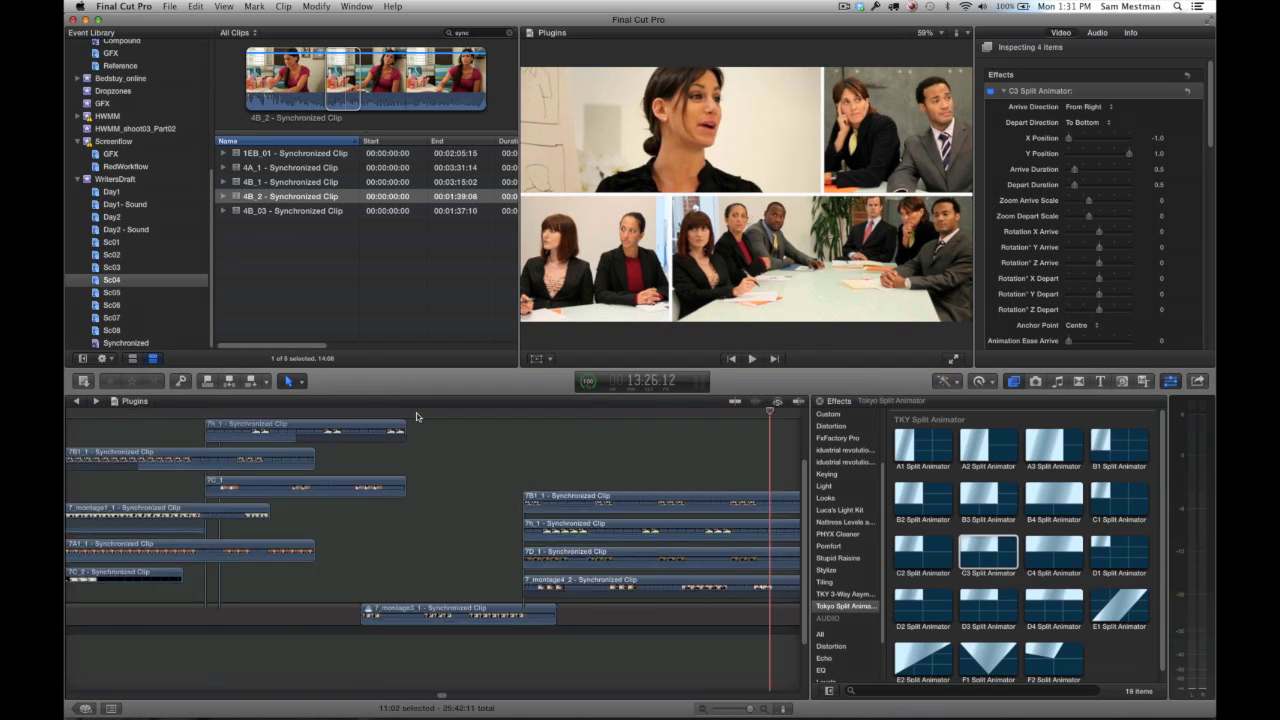
- Play the news example from the FXX News title through its four-way split screen
scroll(647, 446, "right", 10)
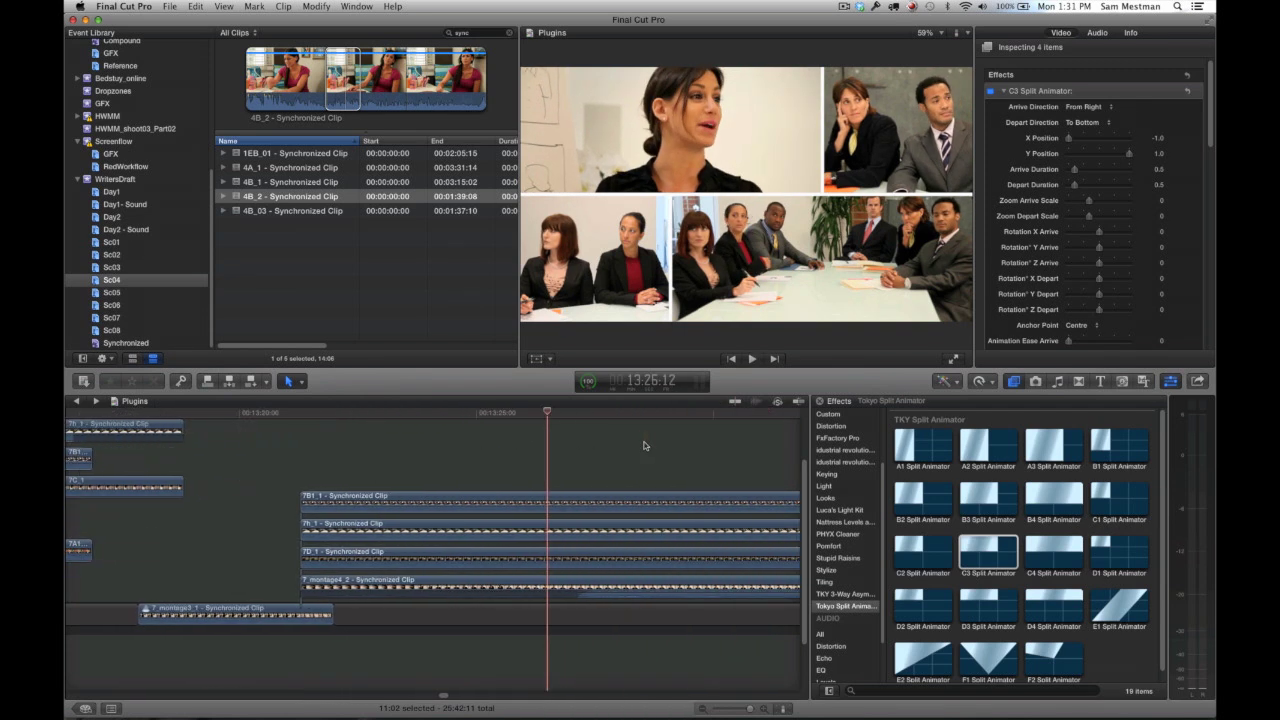
scroll(584, 438, "right", 5)
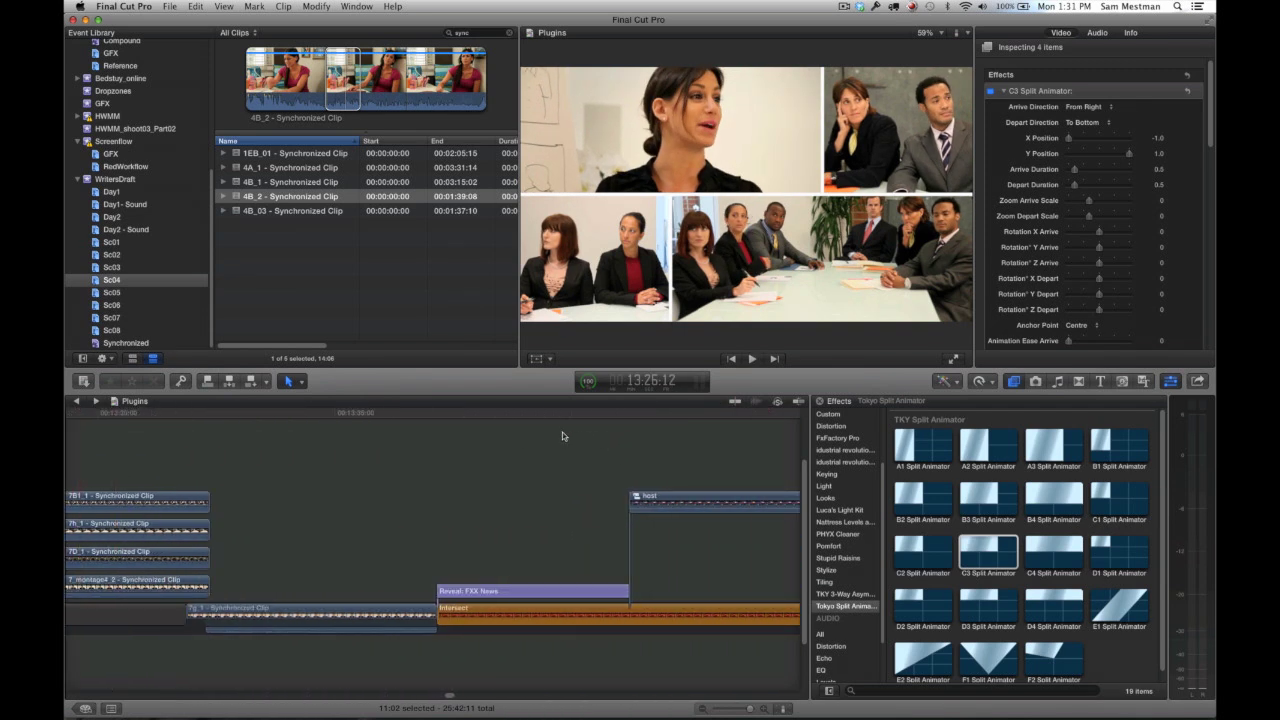
left_click(358, 413)
key("space")
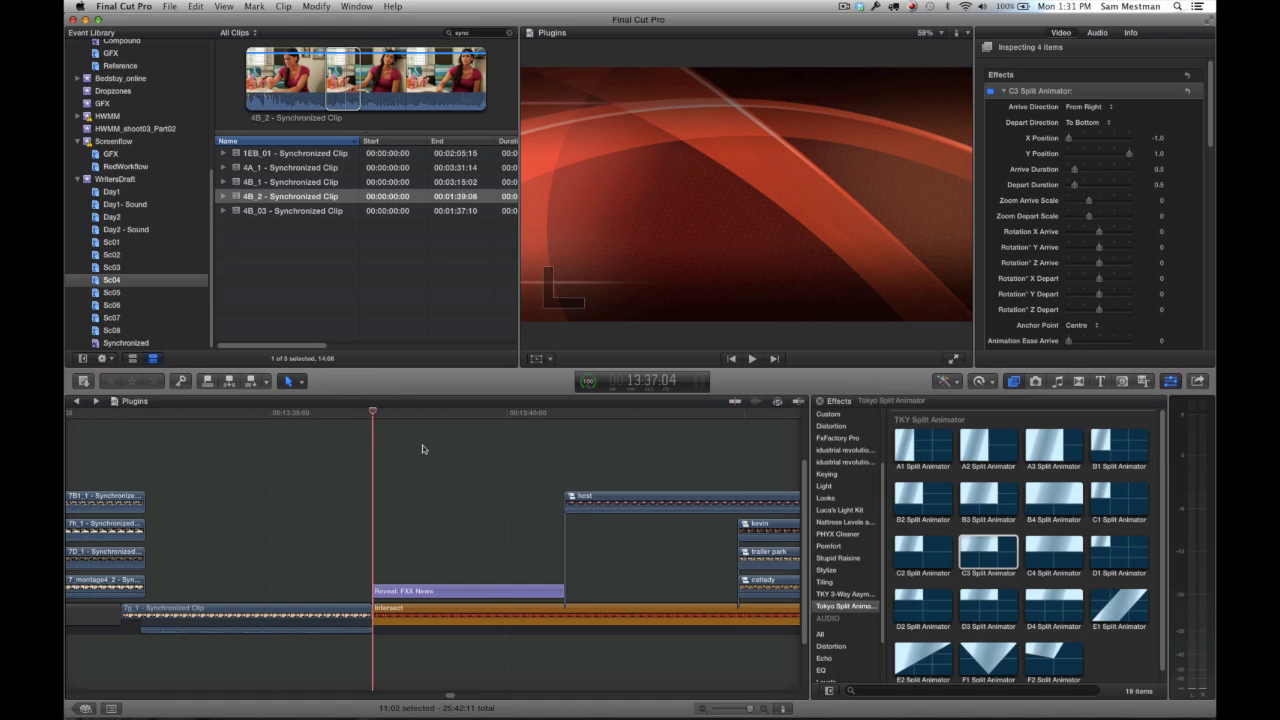
key("space")
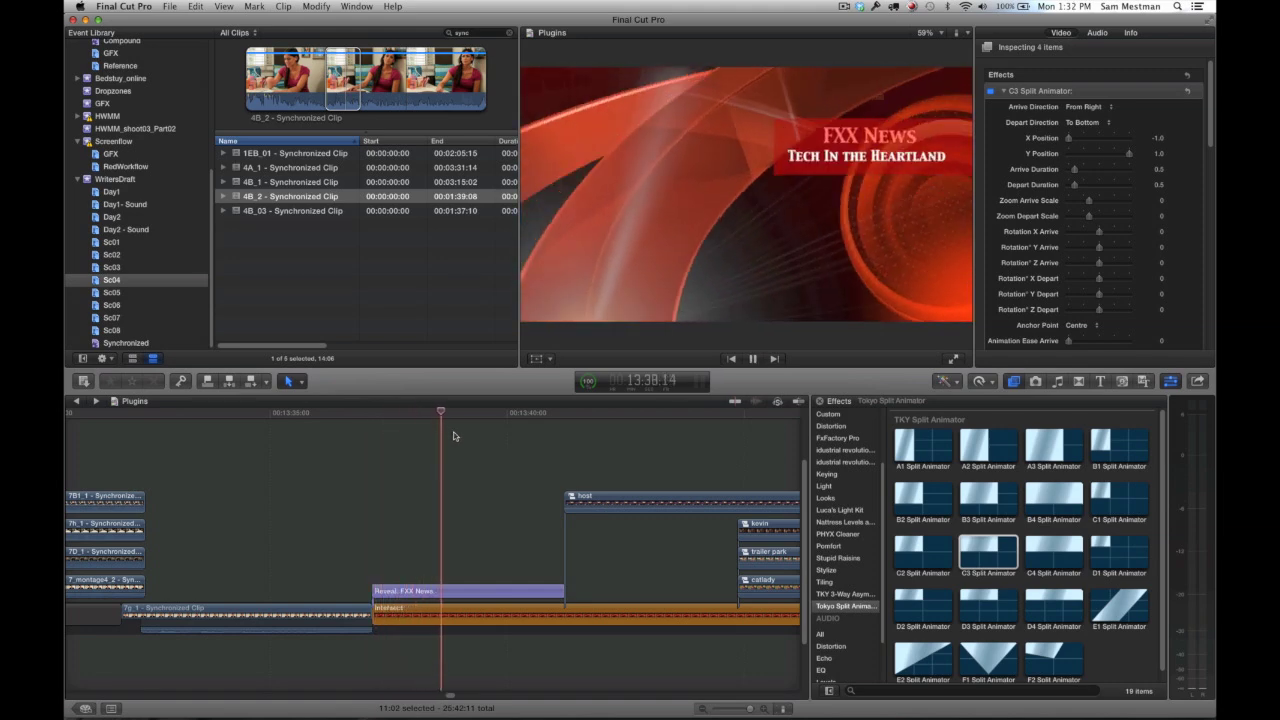
scroll(453, 436, "right", 2)
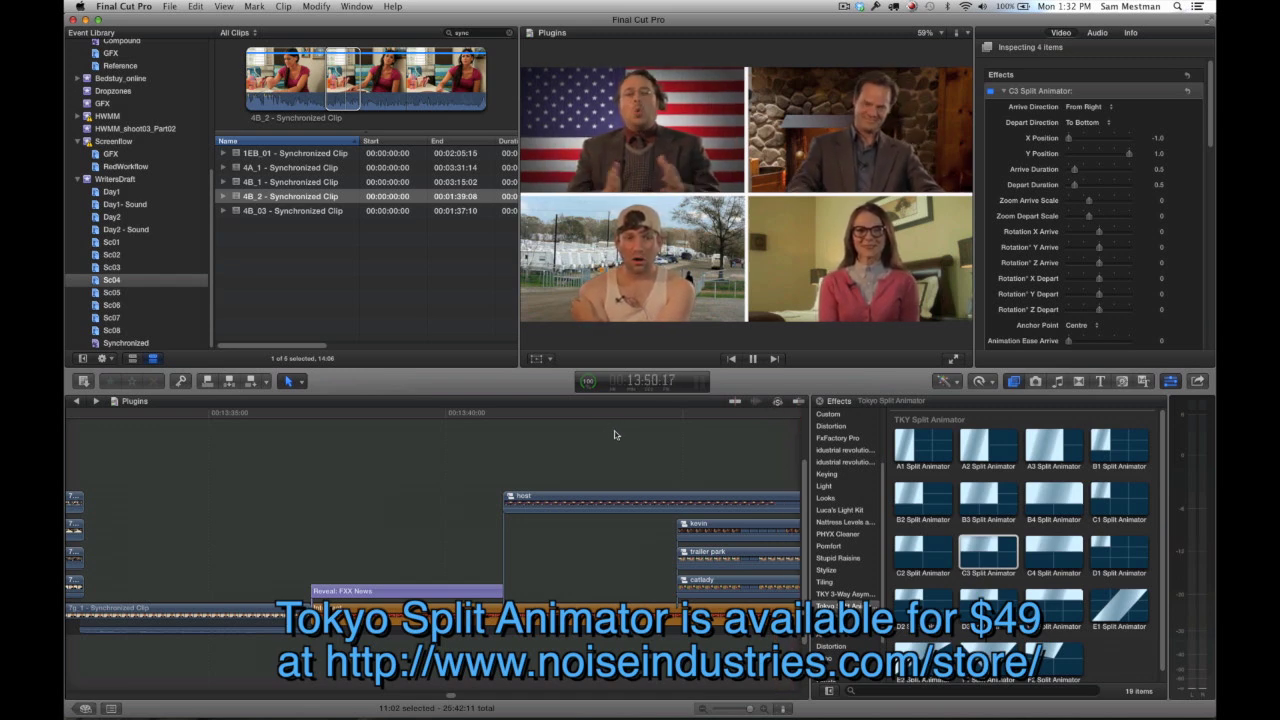
key("space")
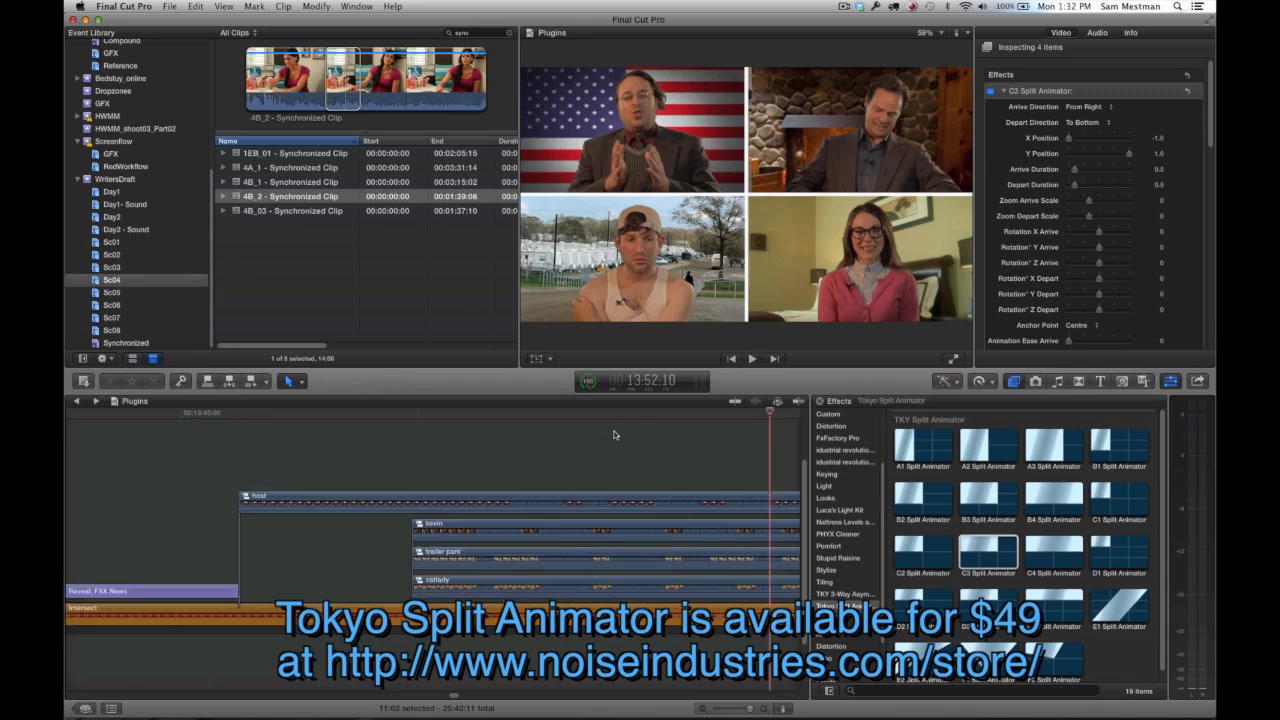
- Open the compound clip directly beneath the host clip in the news split screen
scroll(515, 437, "down", 2)
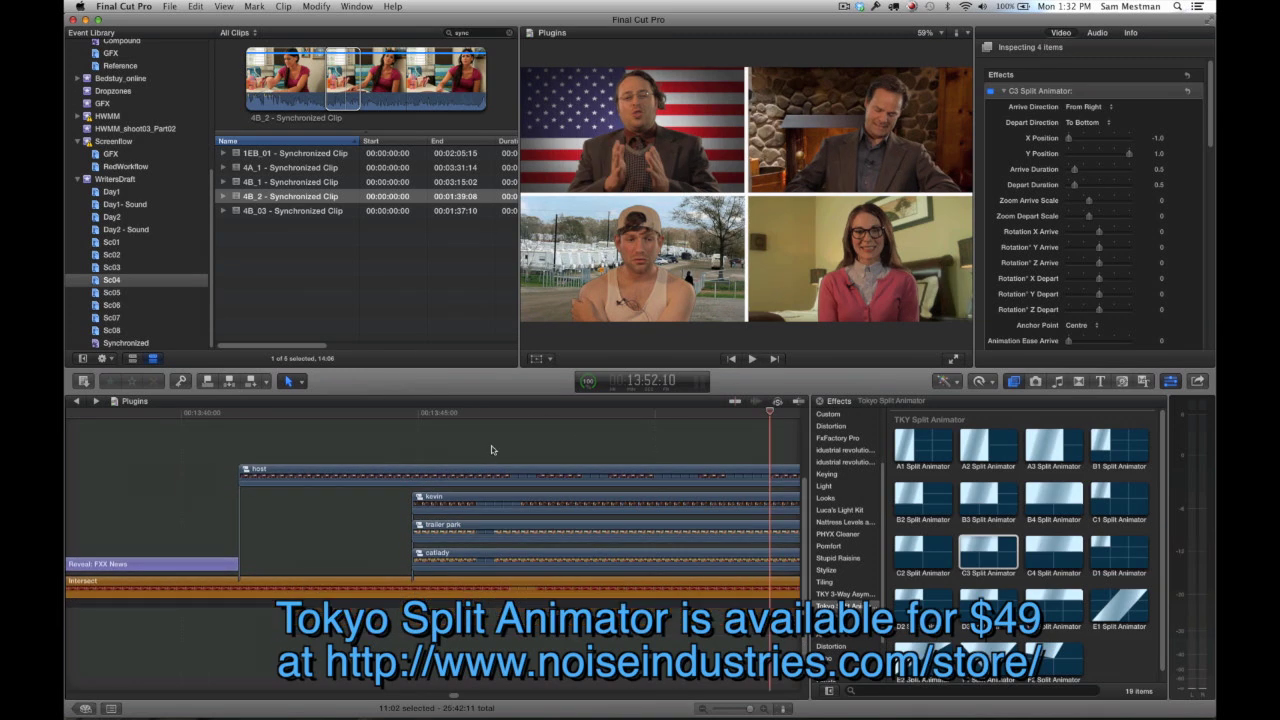
key("super+equal")
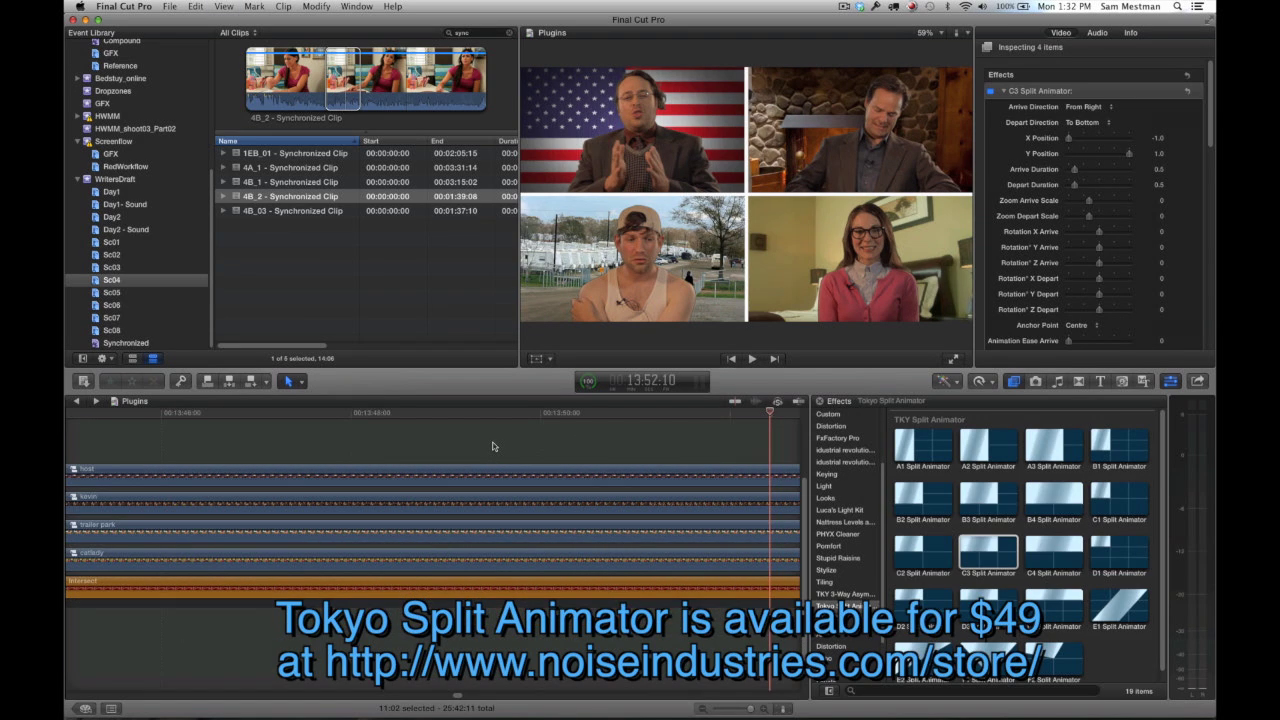
scroll(501, 449, "left", 10)
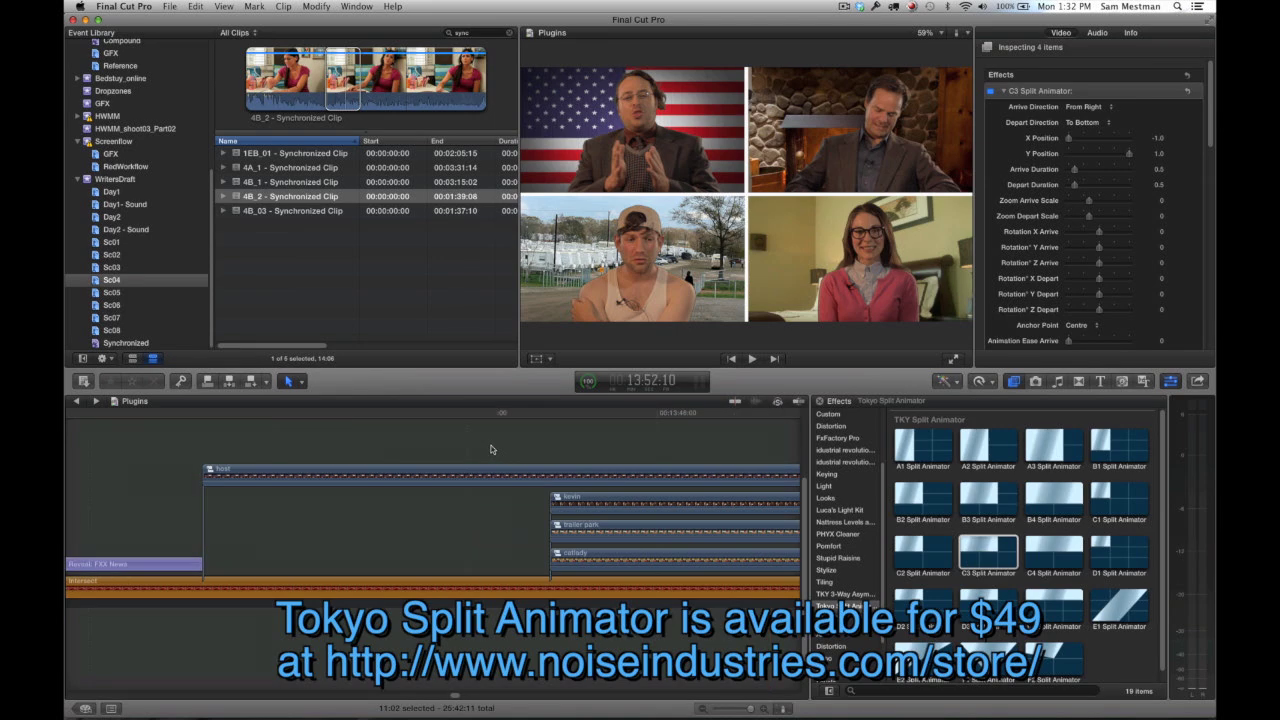
double_click(557, 497)
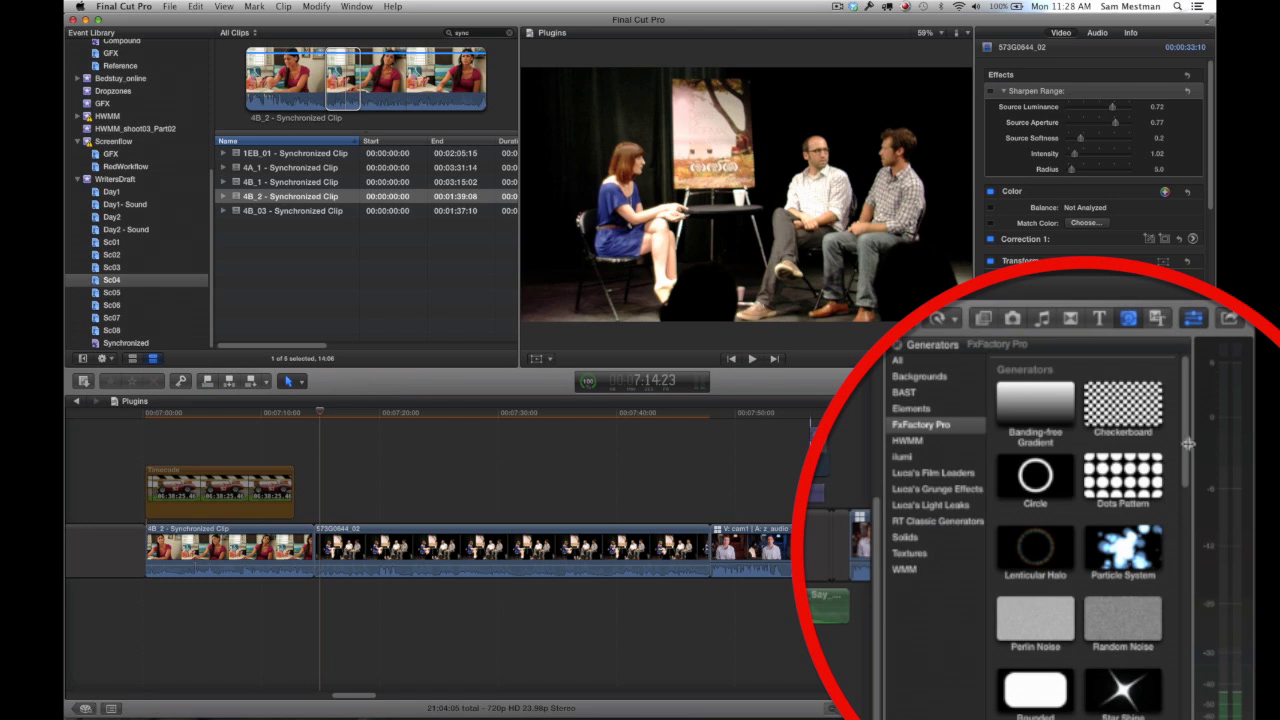
- Look through the FxFactory Pro generators, including the PDF Animator and Slideshows groups and the Timecode generator
scroll(1171, 446, "down", 3)
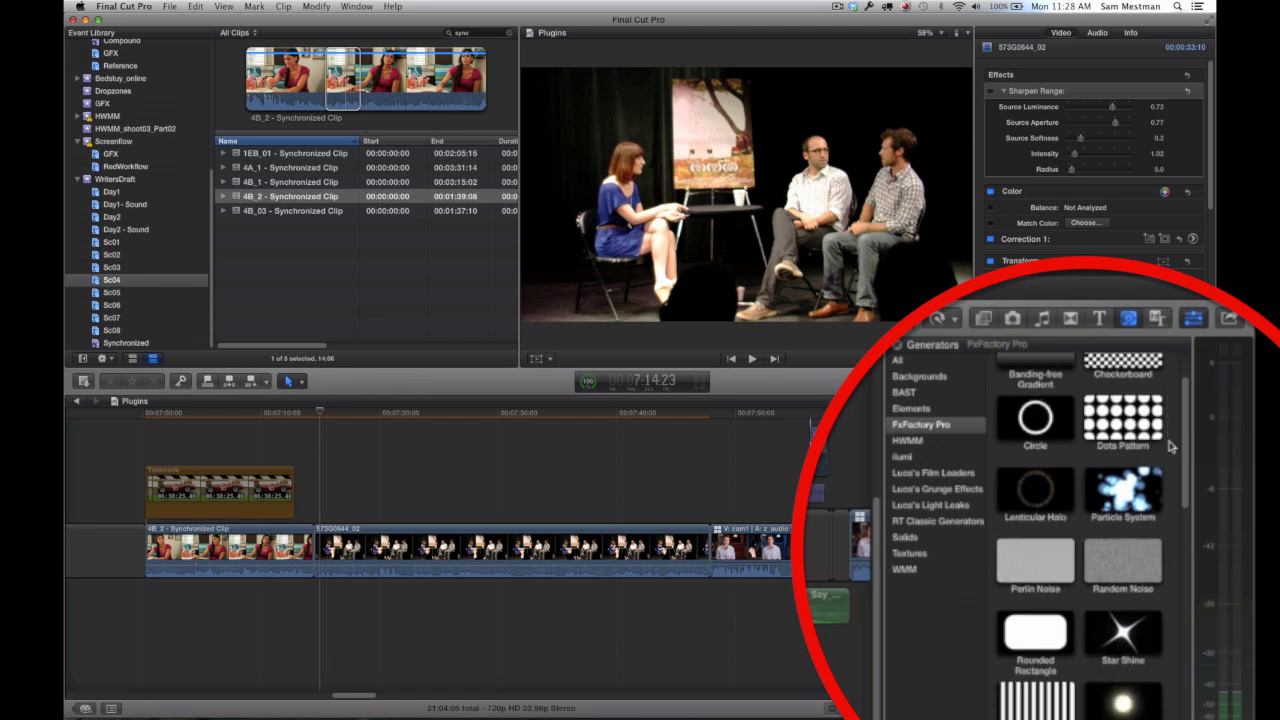
scroll(1171, 446, "down", 5)
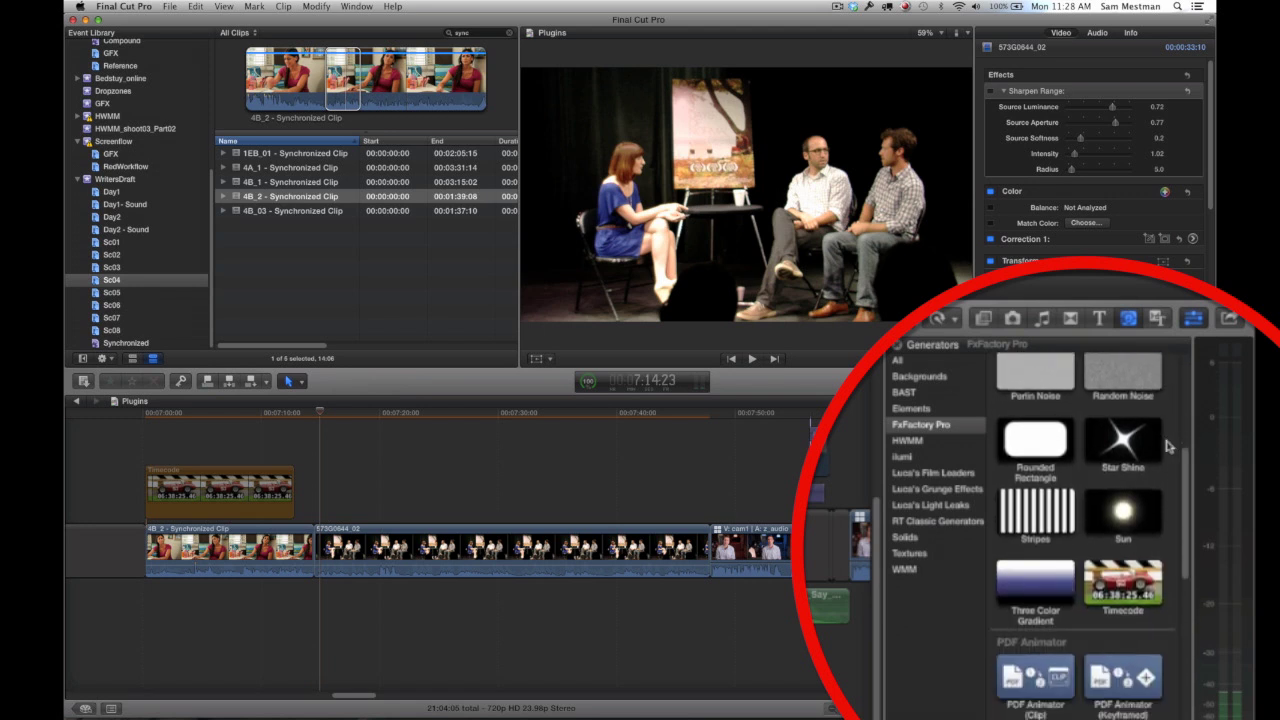
scroll(1168, 446, "down", 4)
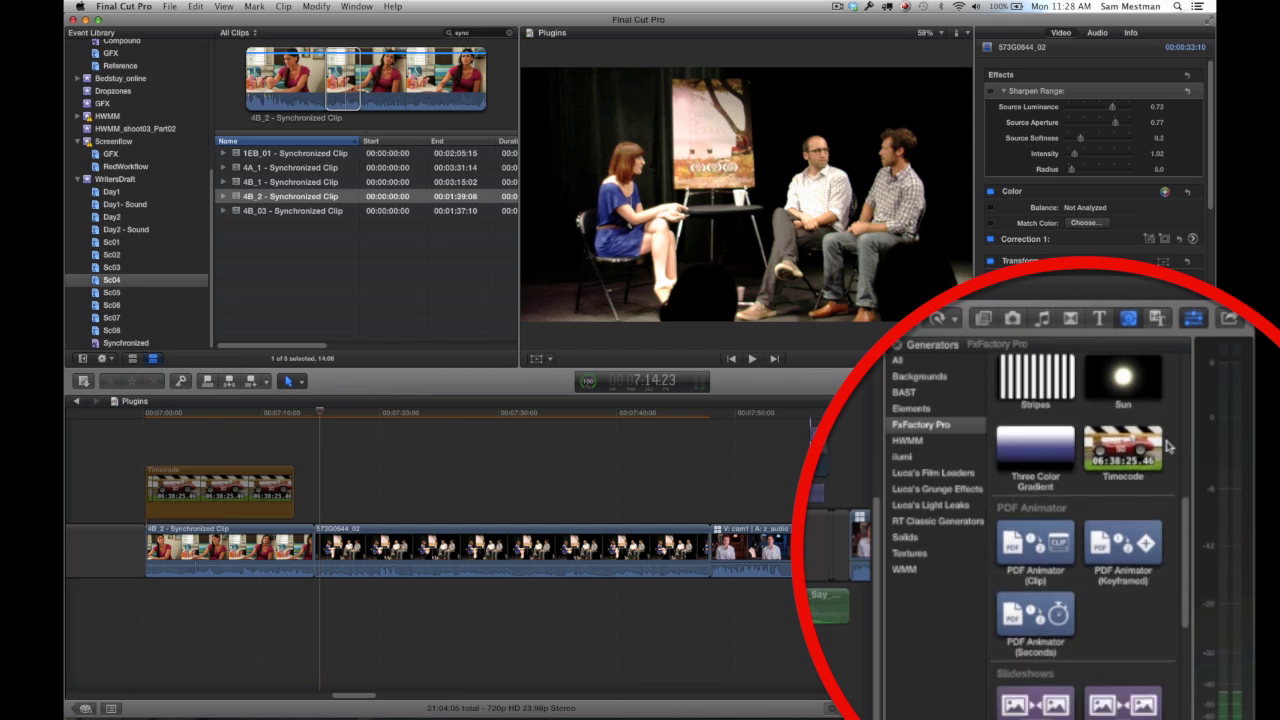
scroll(1168, 446, "down", 3)
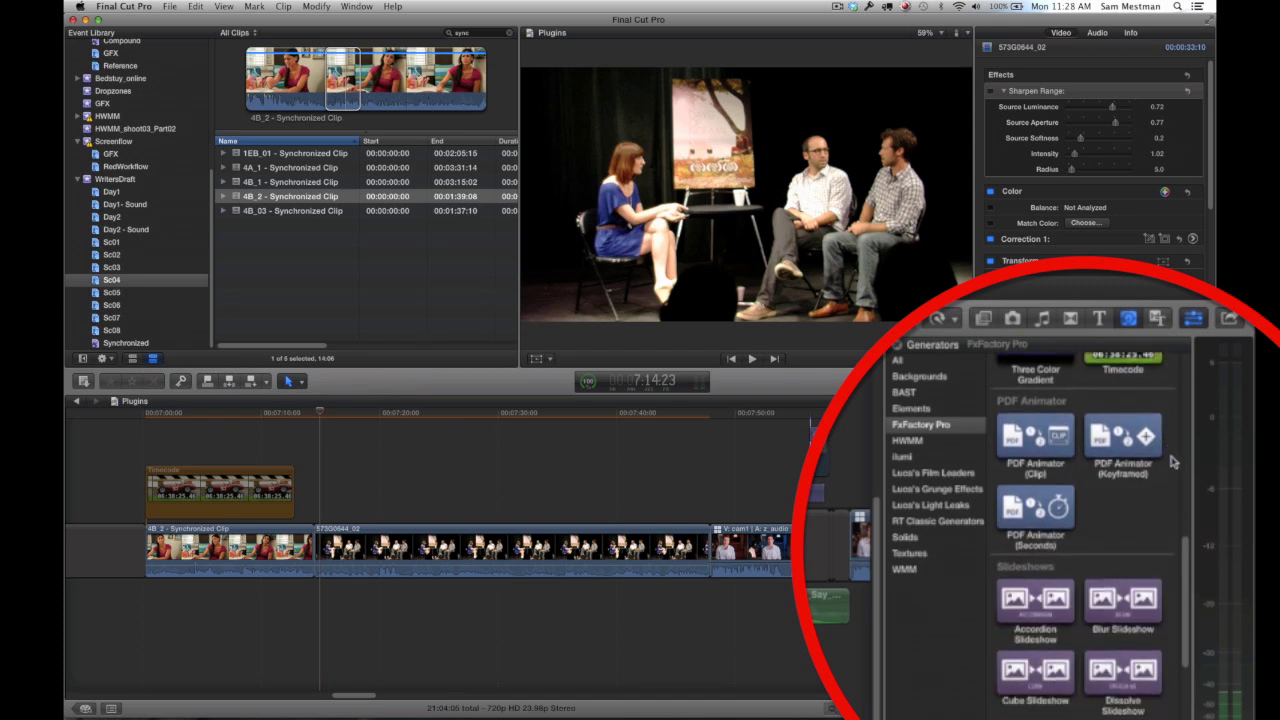
scroll(1150, 521, "down", 5)
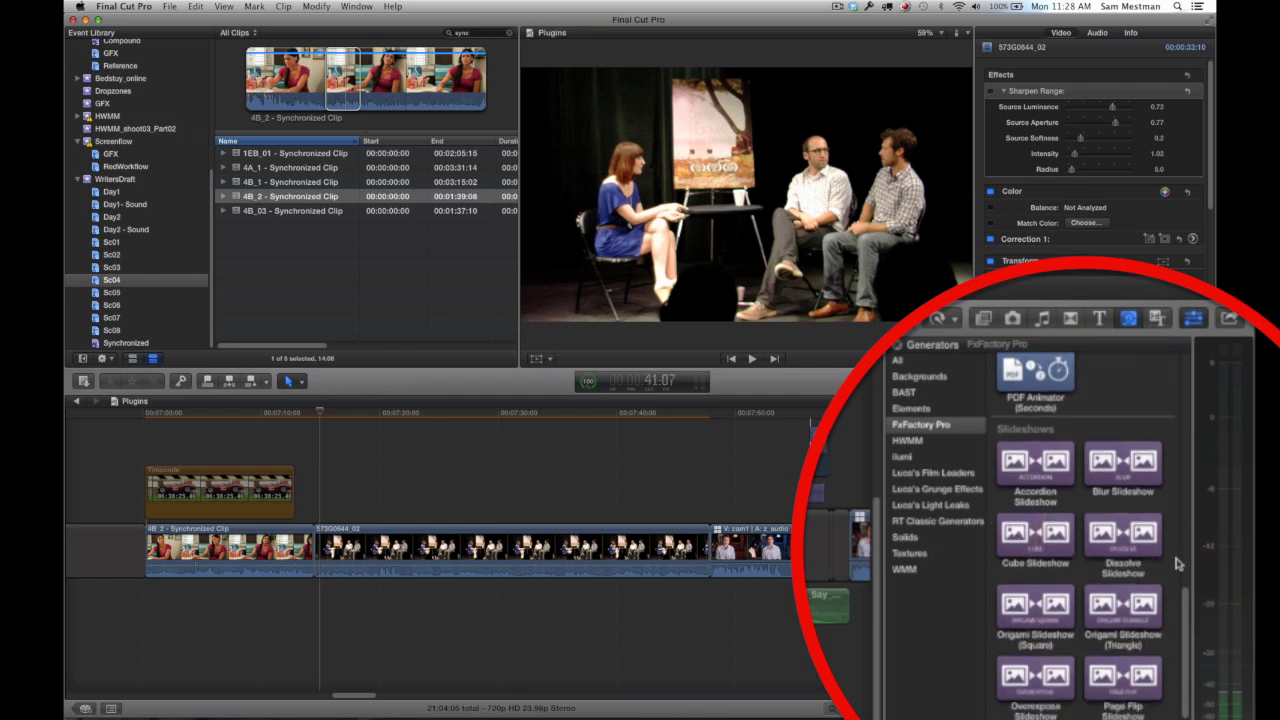
scroll(1175, 535, "up", 8)
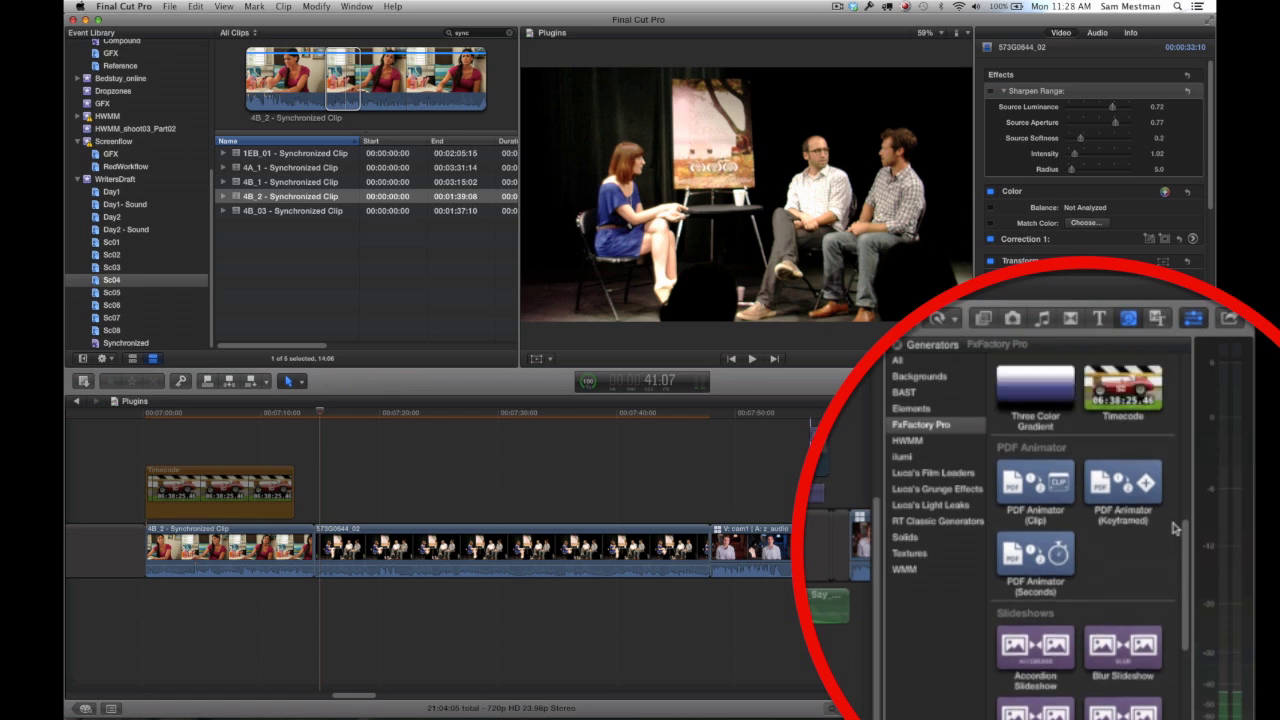
scroll(1175, 528, "up", 1)
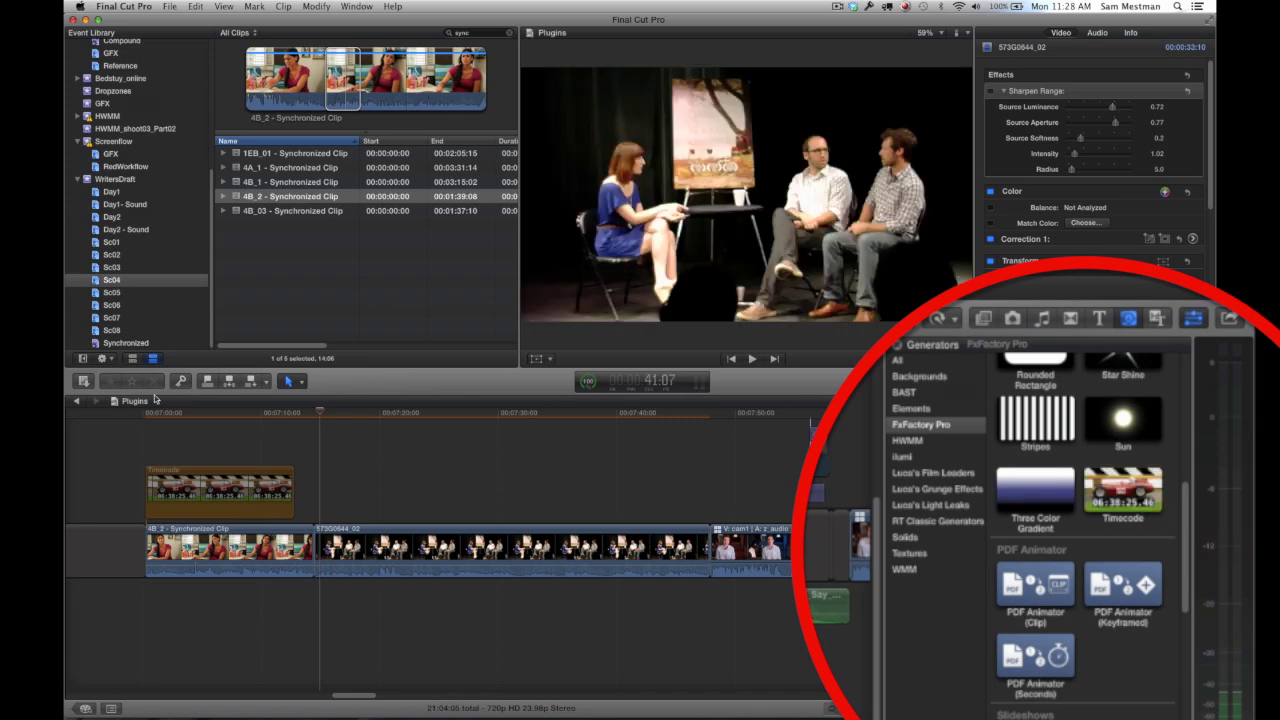
- Select the Timecode generator above the 4B_2 clip, play it from 7:03:01, and review its published parameters
left_click_drag(155, 413, 178, 418)
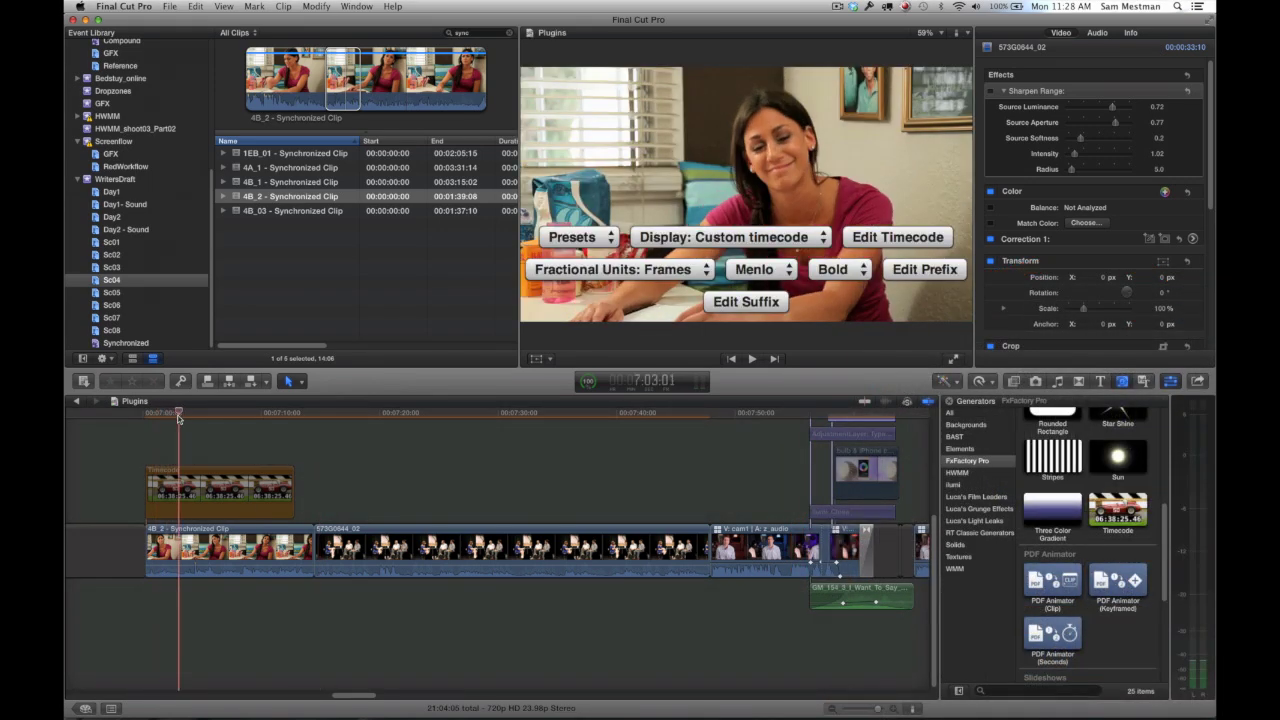
left_click(183, 481)
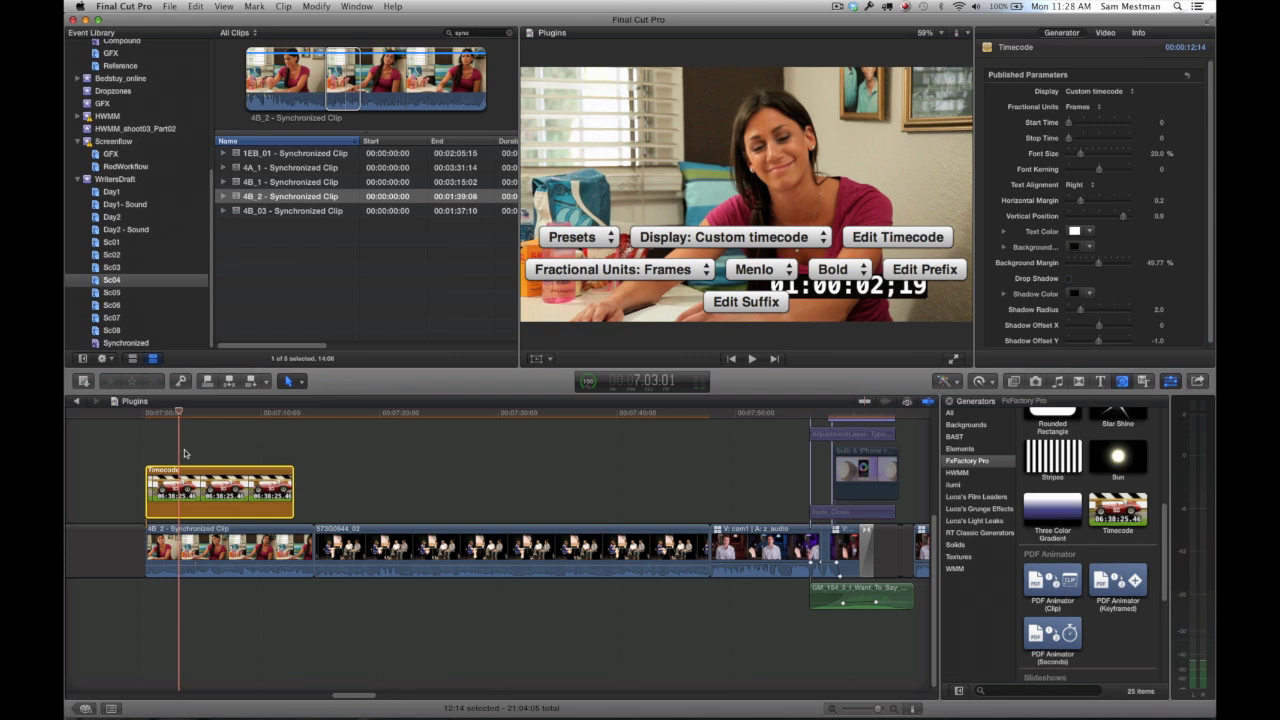
key("space")
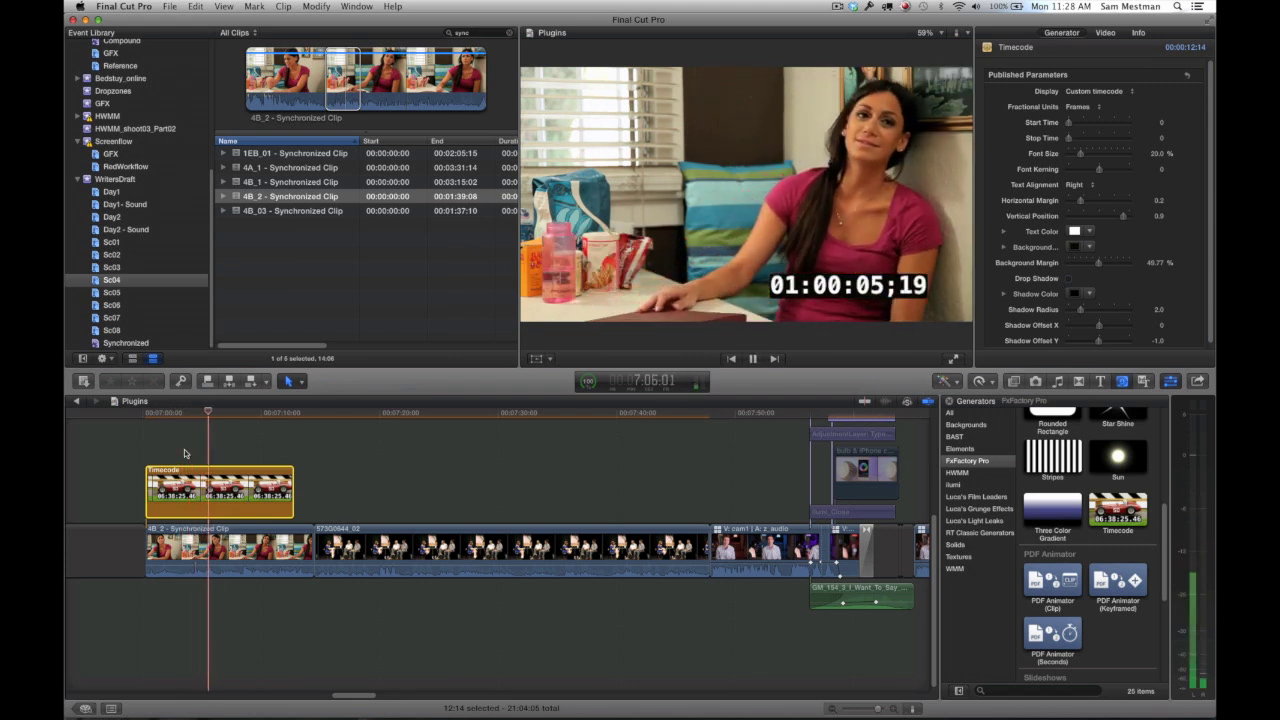
key("space")
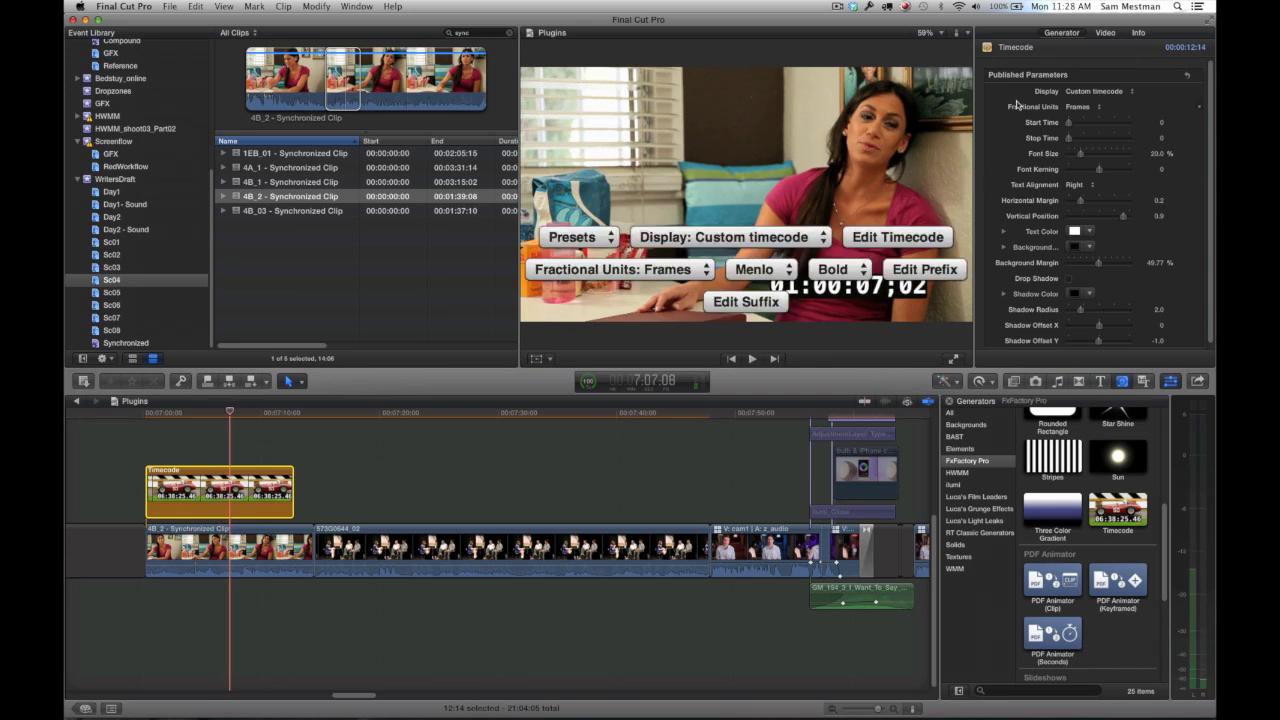
scroll(1015, 112, "down", 1)
scroll(1010, 130, "up", 1)
- Look through the FxFactory Pro transitions from Accordion down to Zoom Dissolve
left_click(1078, 381)
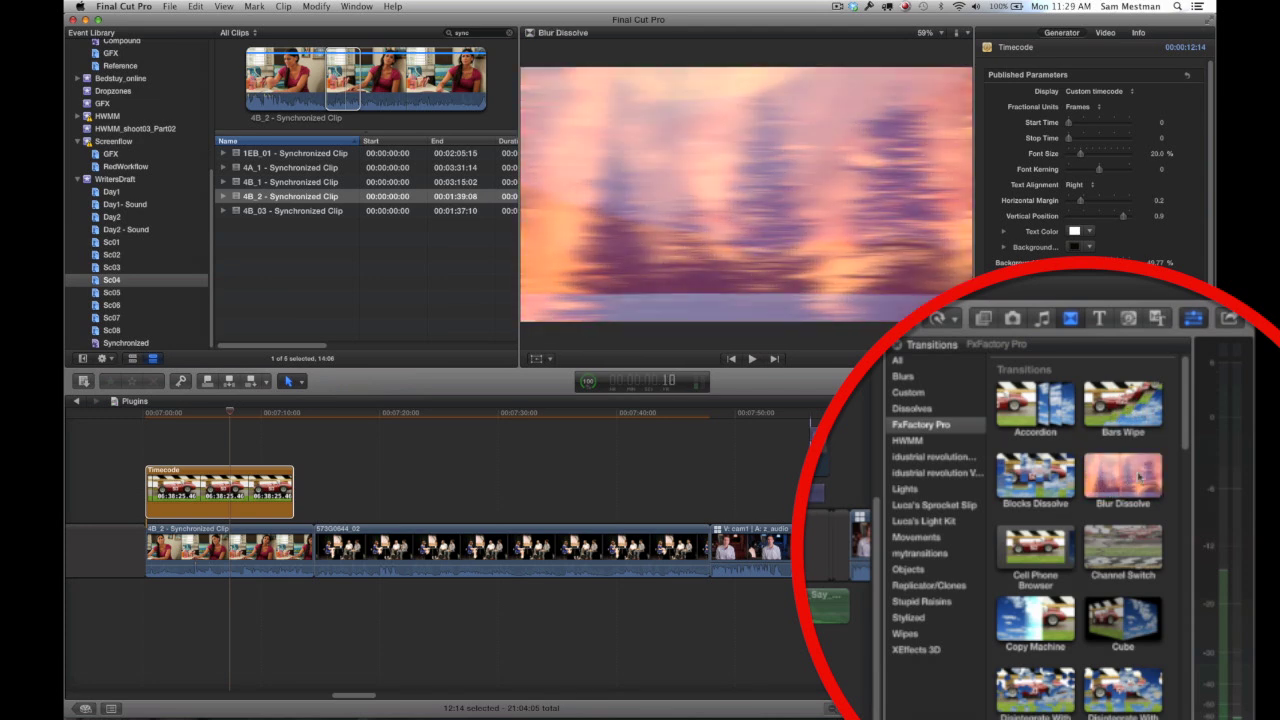
scroll(1150, 482, "down", 5)
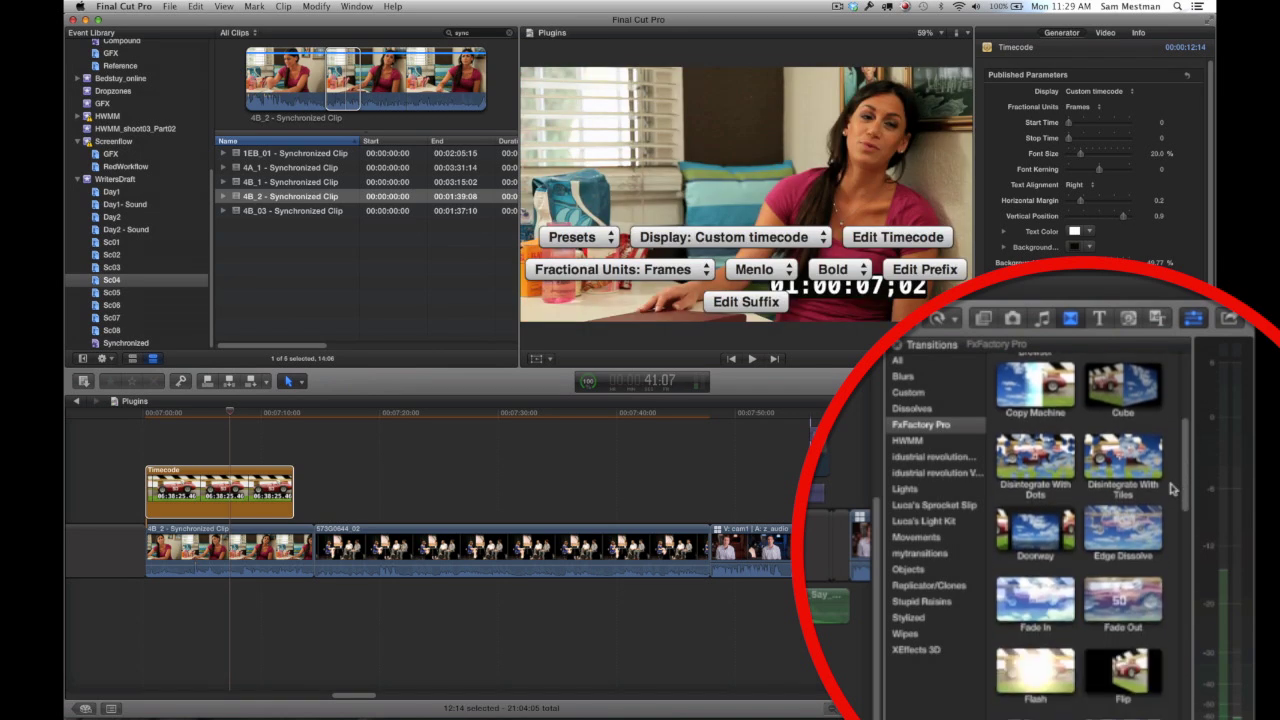
scroll(1172, 488, "down", 8)
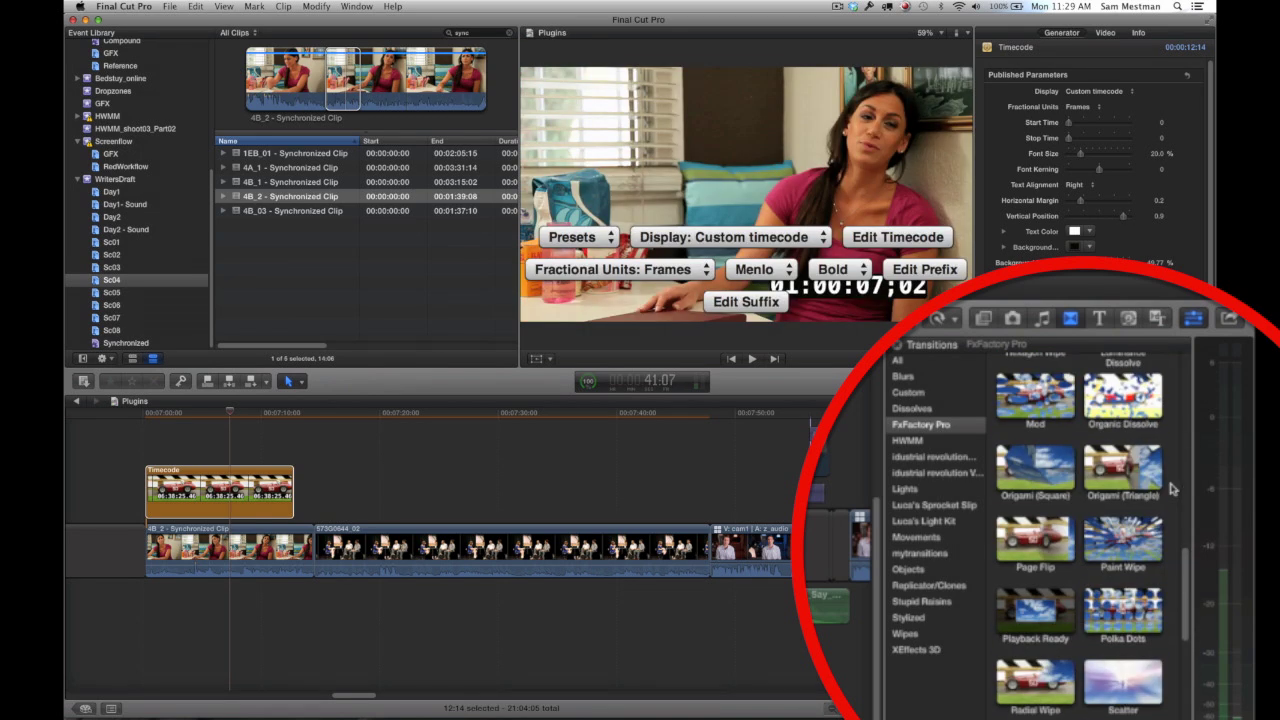
scroll(1172, 488, "down", 4)
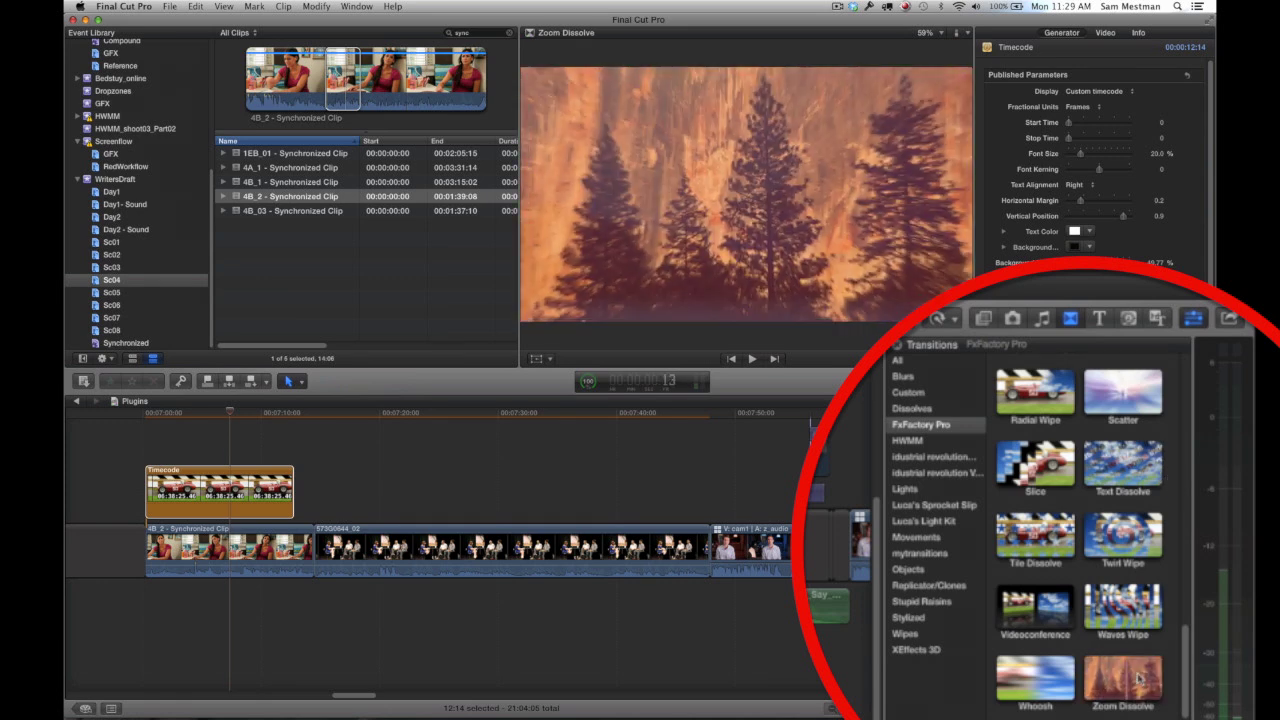
- Look through the FxFactory Pro video effects, from the Blur and Color Correction groups down to Tiling and Video
left_click(983, 318)
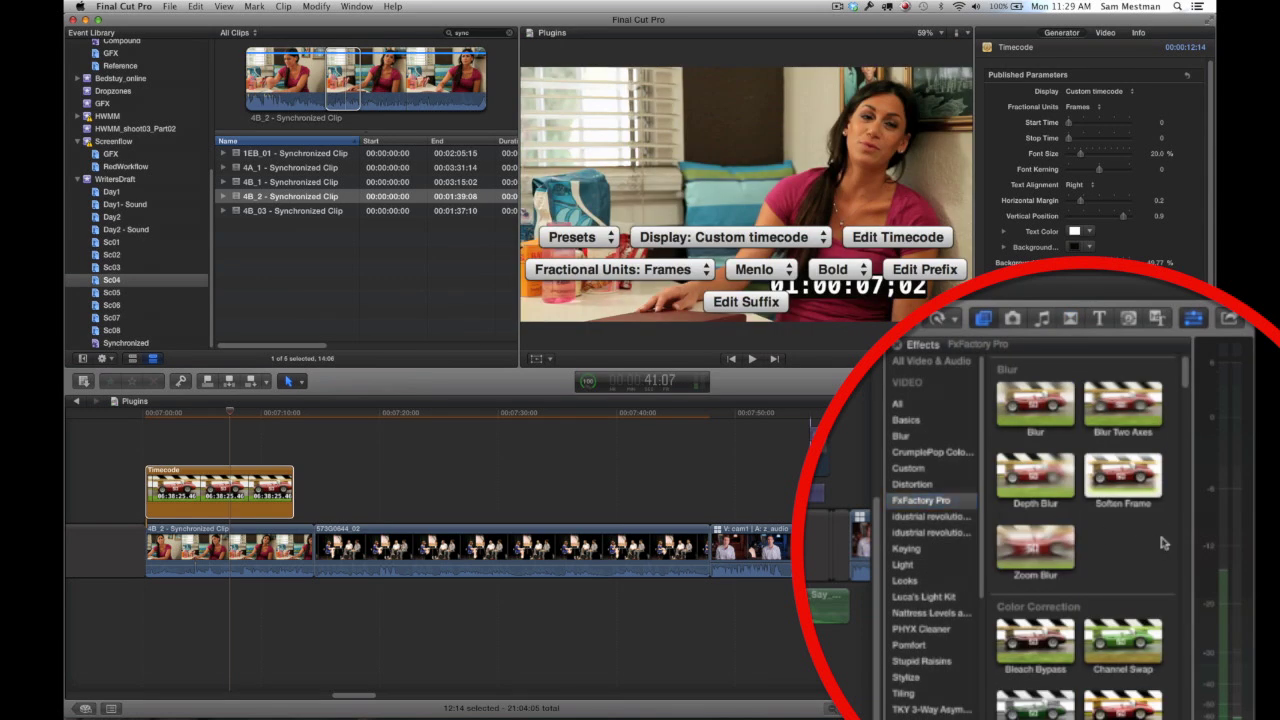
scroll(1160, 538, "down", 5)
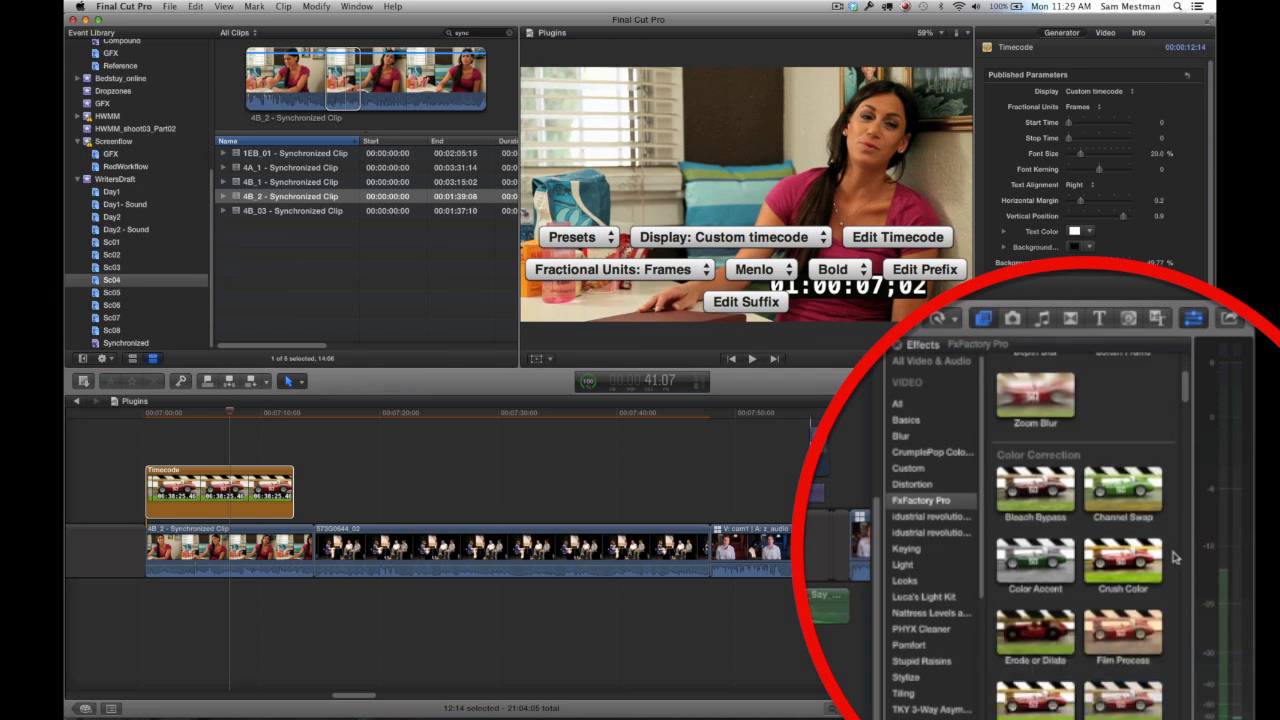
scroll(1176, 557, "down", 3)
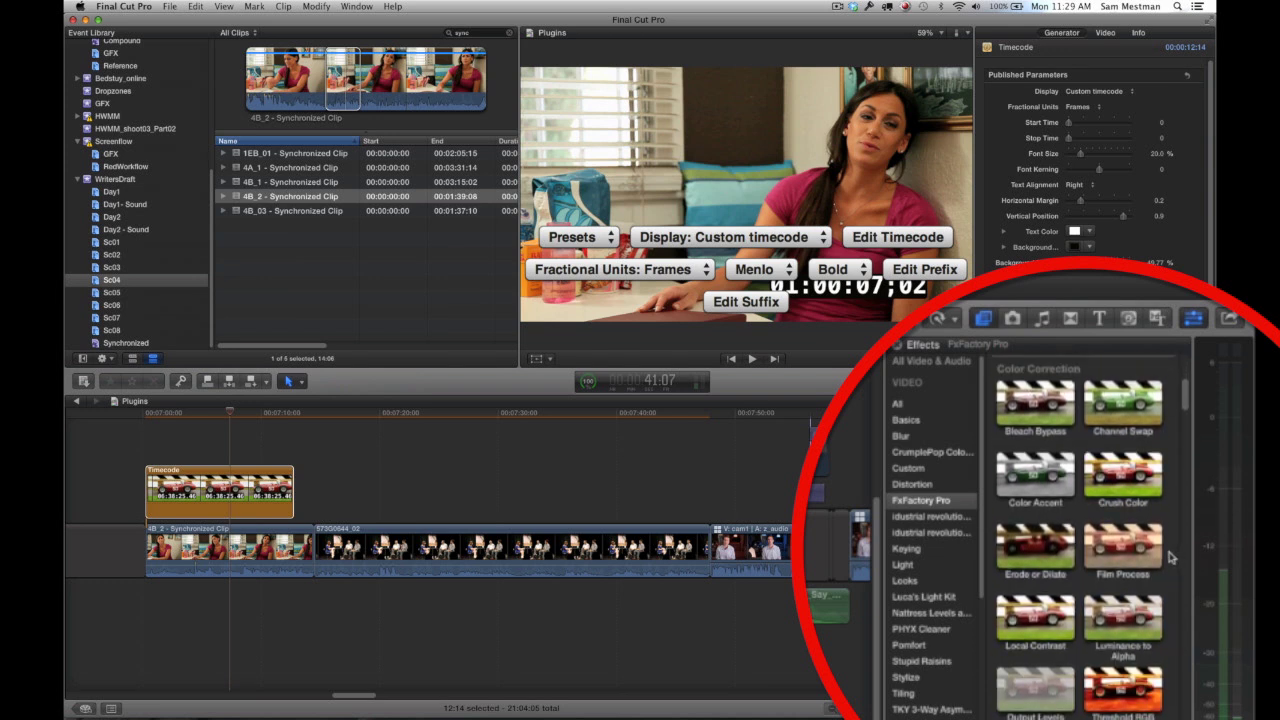
scroll(1171, 557, "down", 2)
scroll(1166, 557, "down", 2)
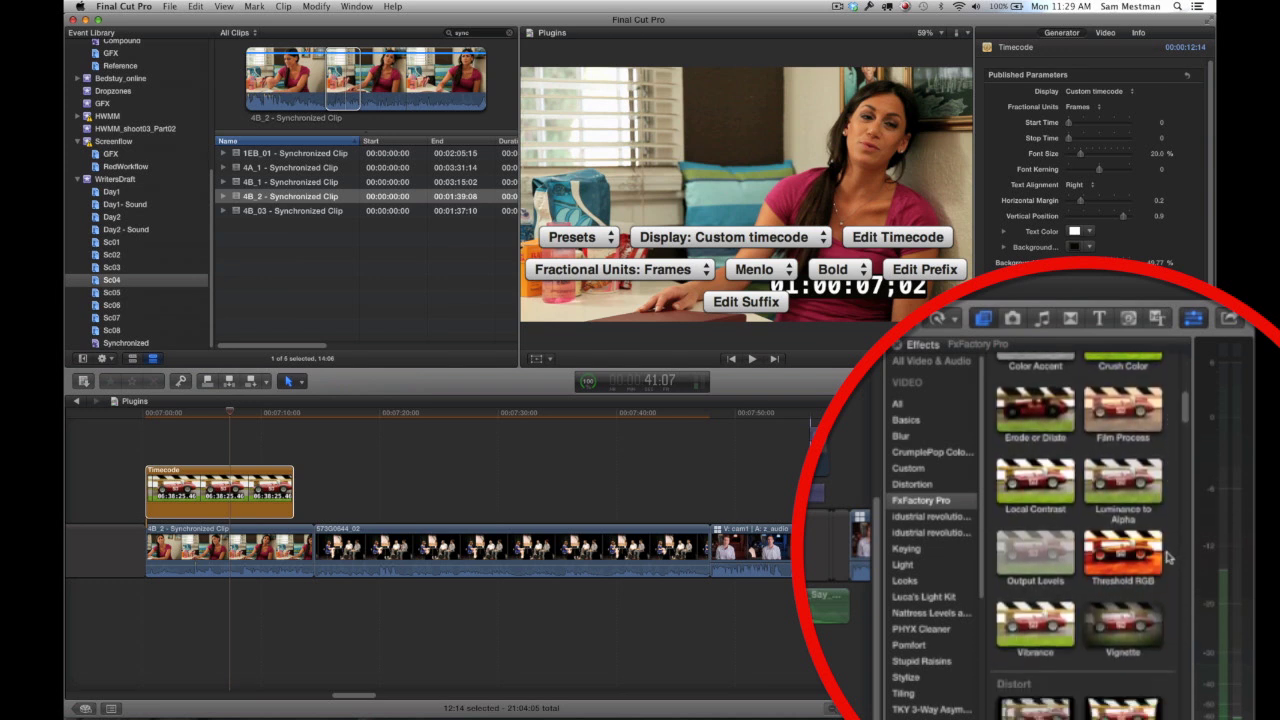
scroll(1170, 557, "down", 5)
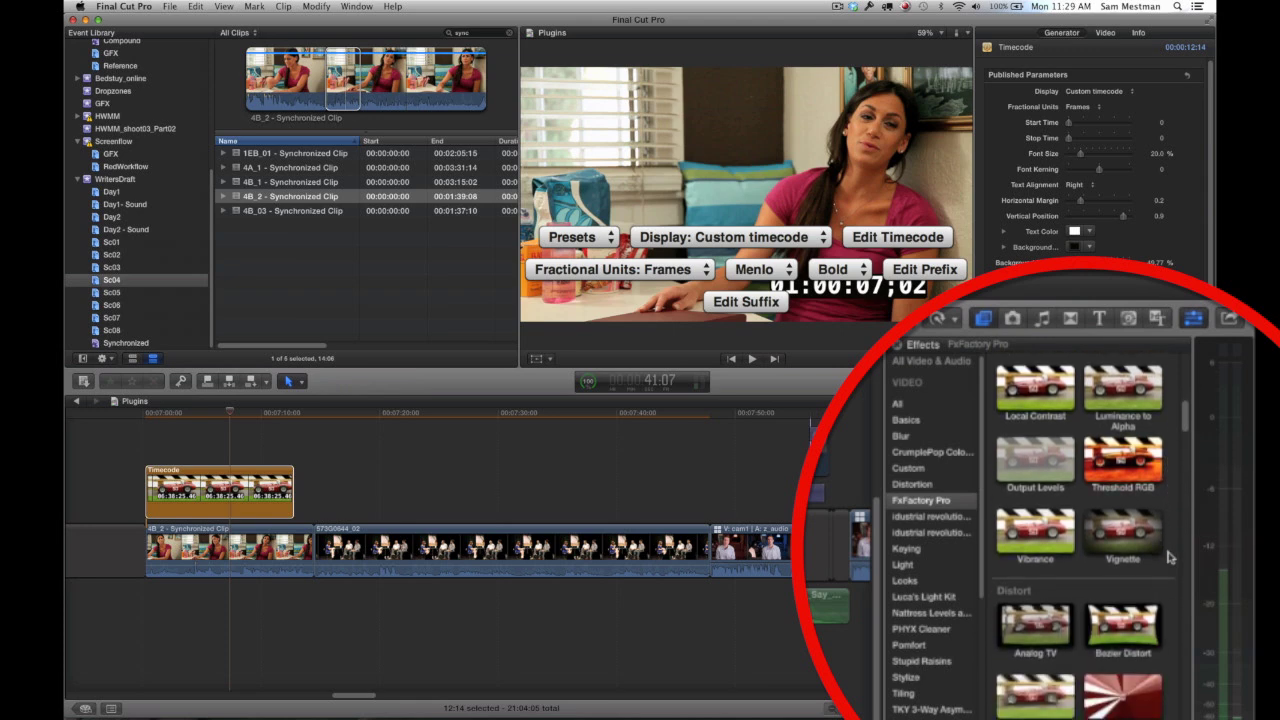
scroll(1171, 557, "down", 10)
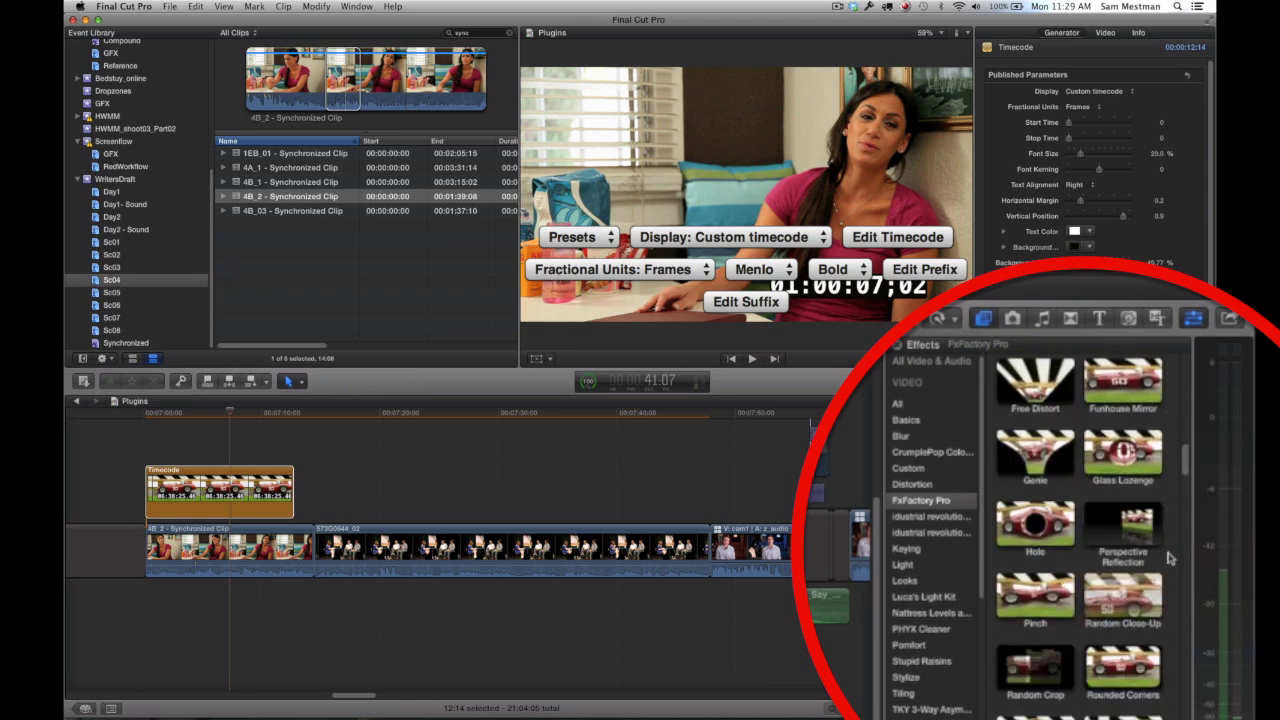
scroll(1170, 560, "down", 12)
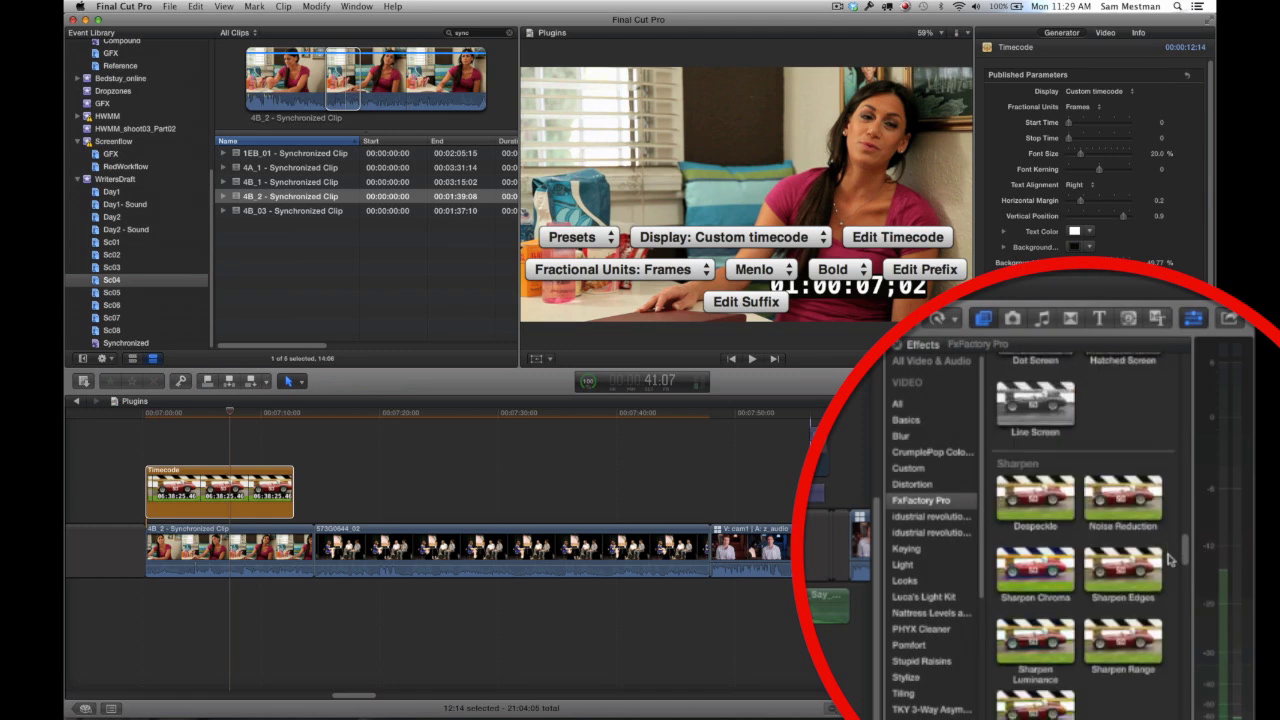
scroll(1170, 560, "down", 10)
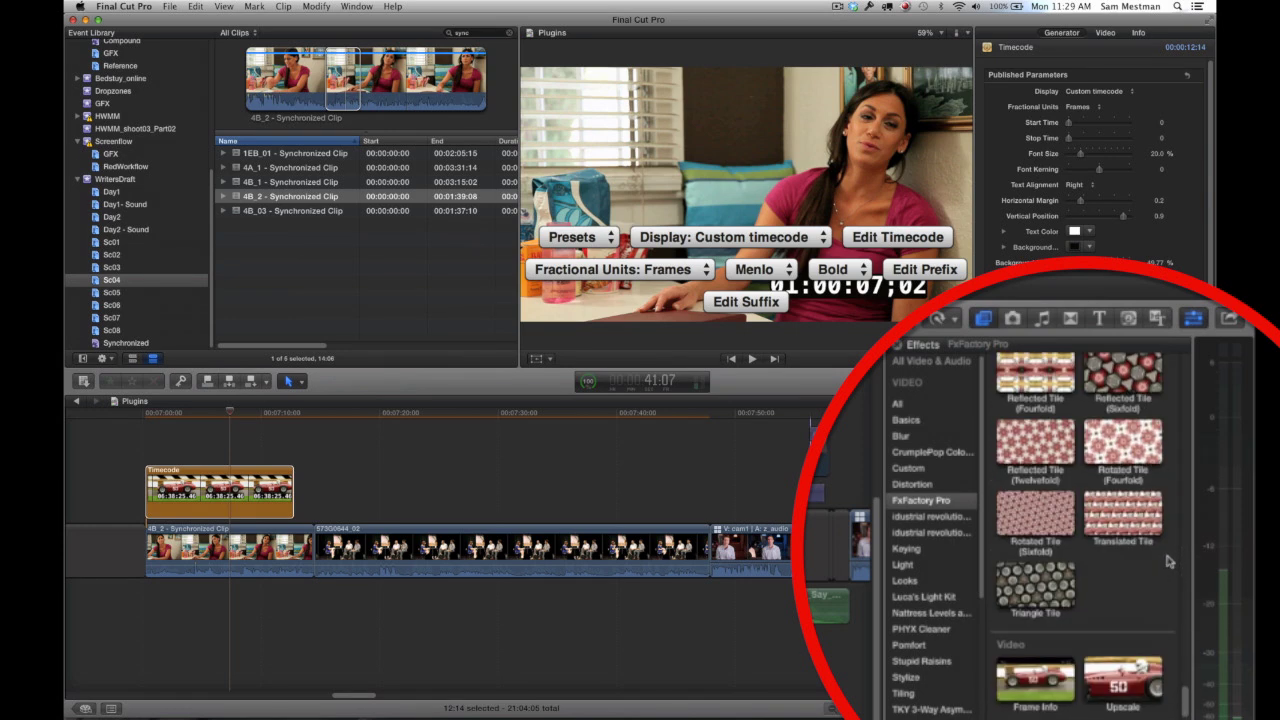
scroll(1170, 560, "up", 5)
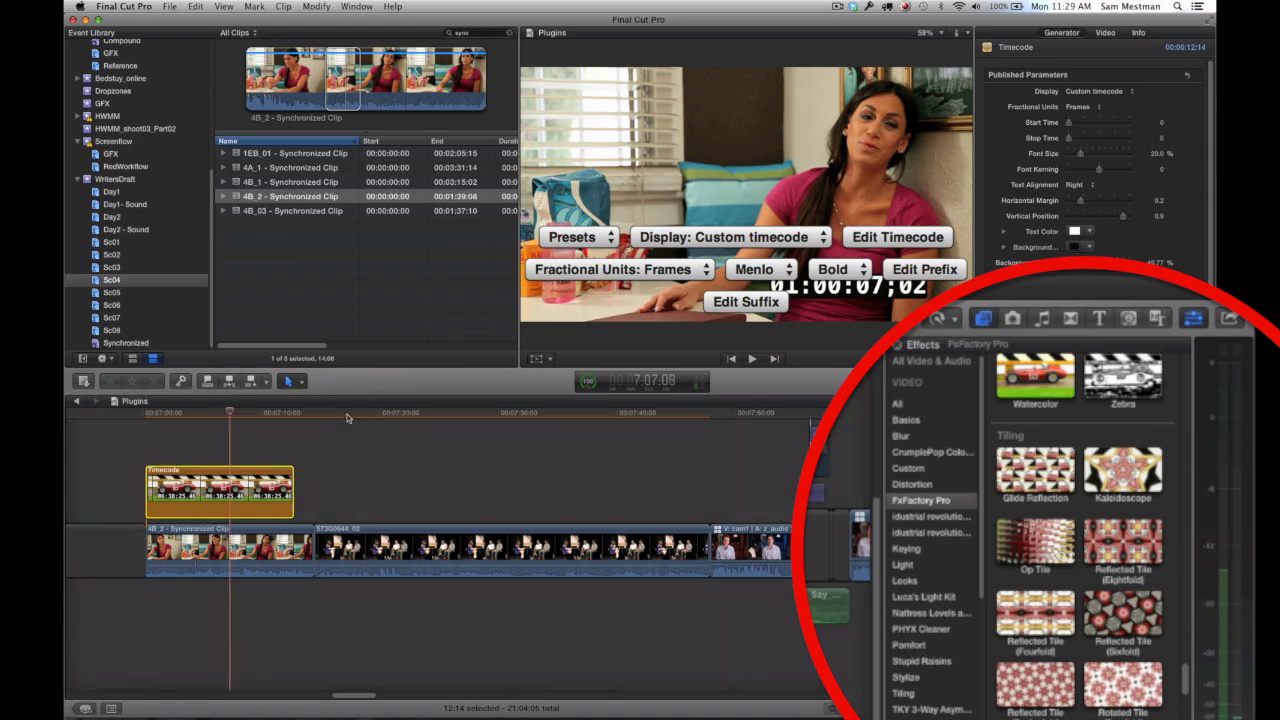
- Select the 573G0644_02 clip with the playhead at 7:17:07 and search the FxFactory Pro effects for "sharpen"
left_click(347, 418)
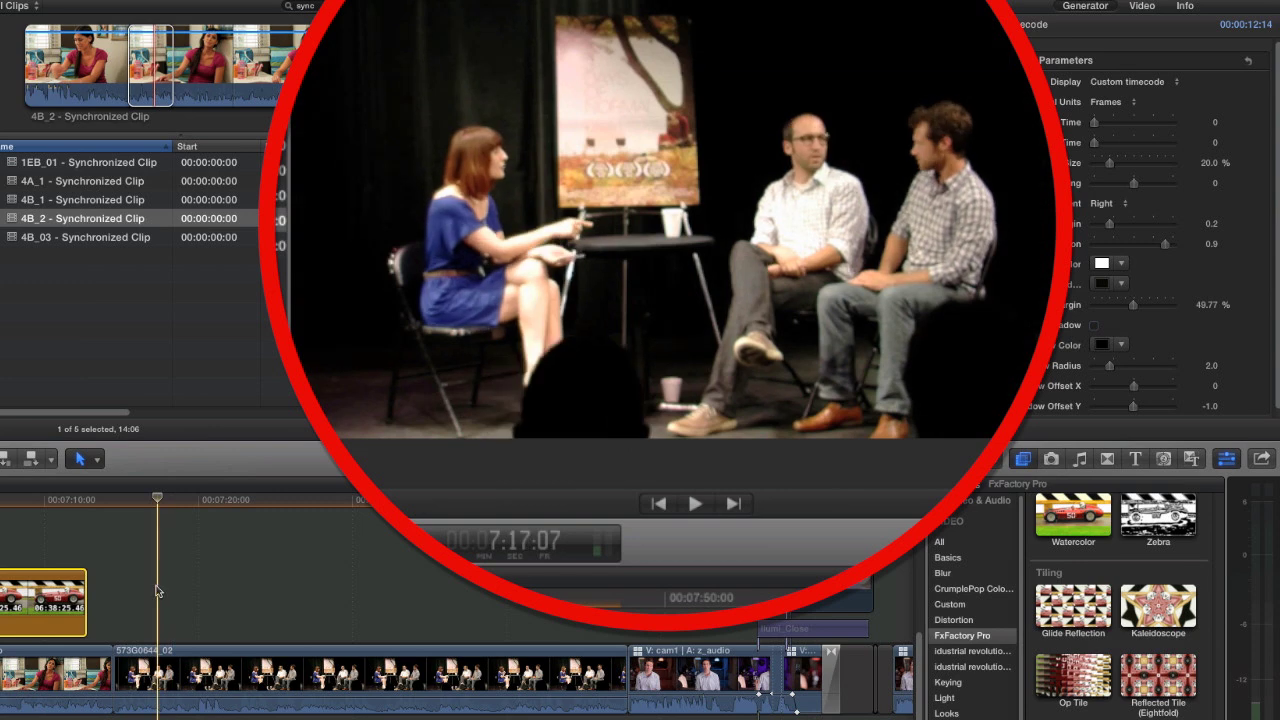
left_click(158, 677)
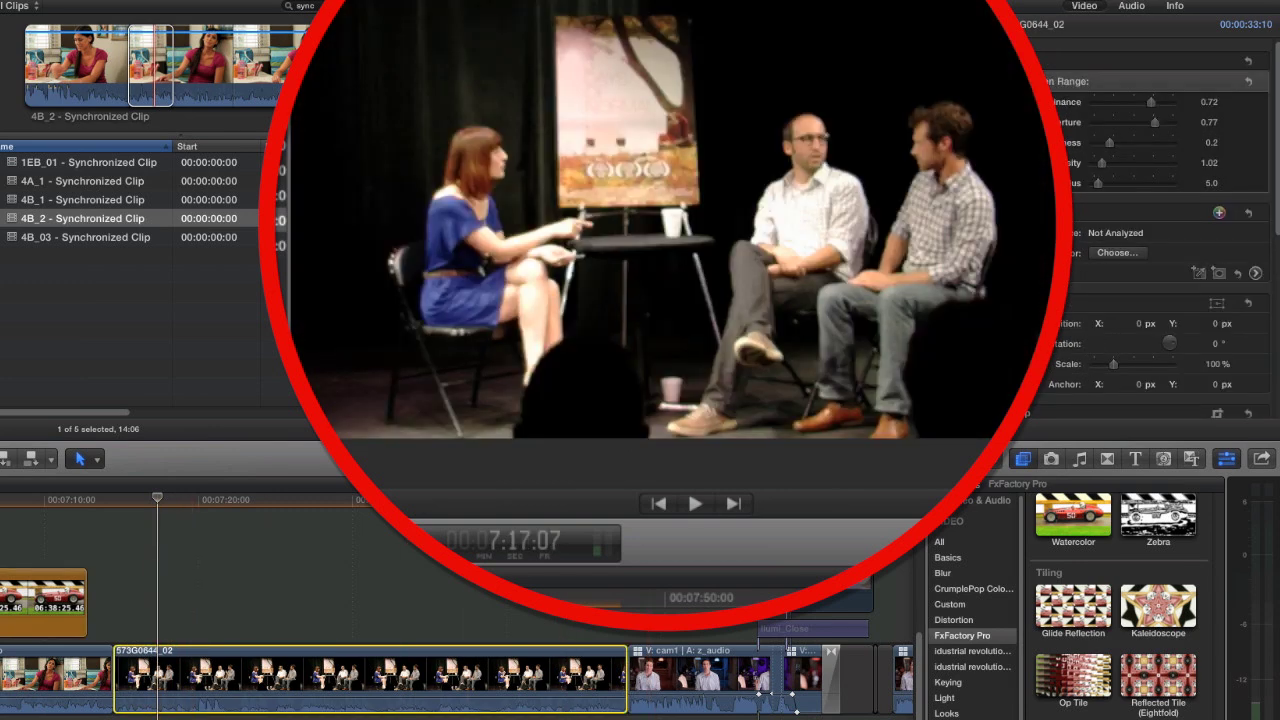
key("super+shift+a")
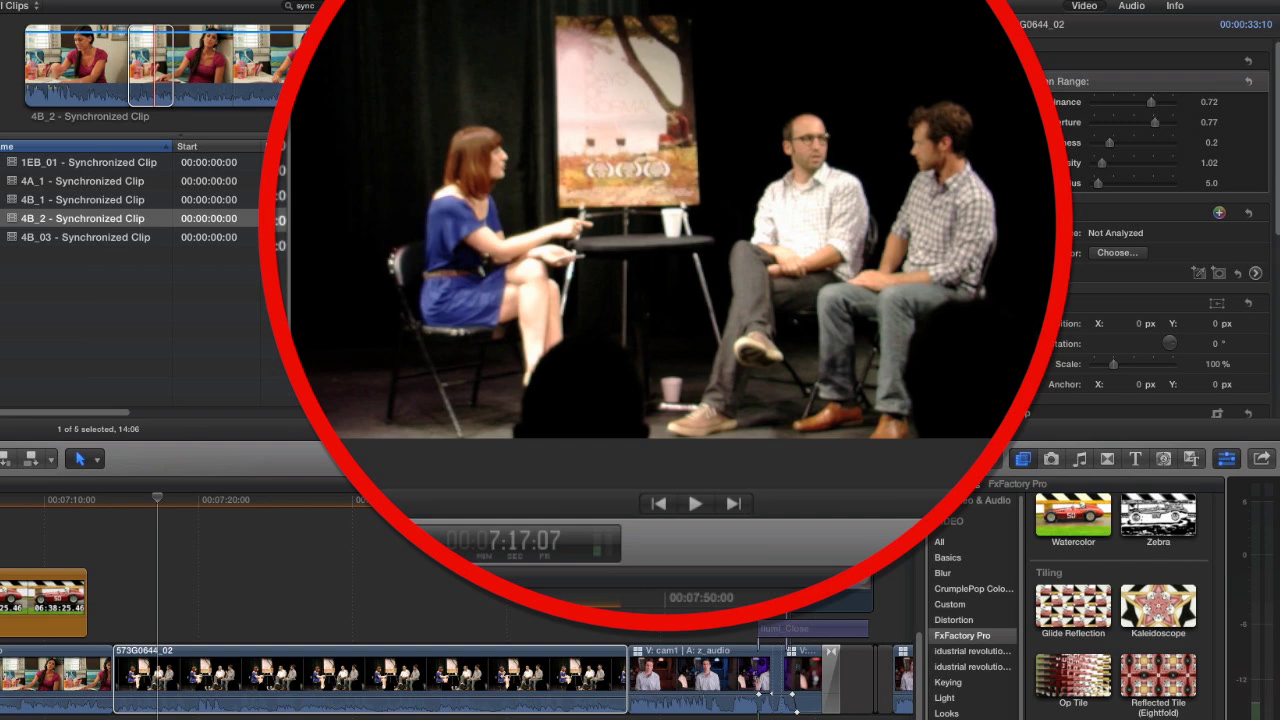
type("sharpen")
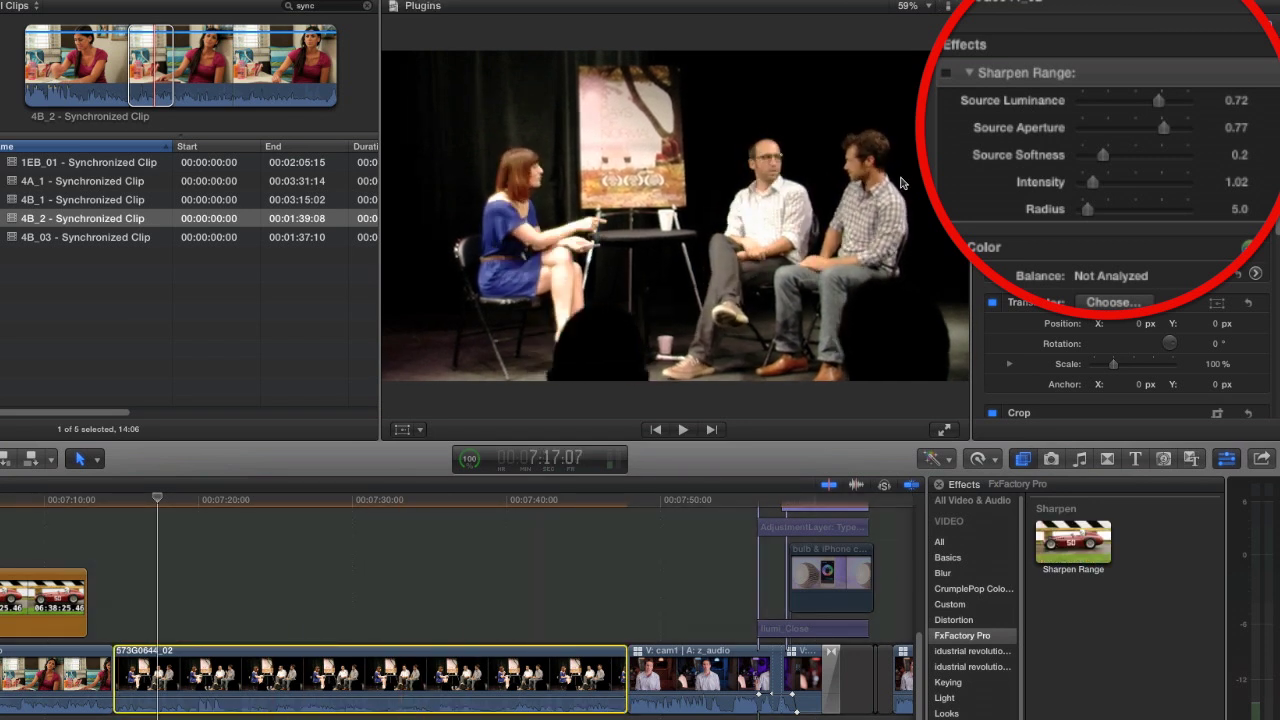
- Toggle Sharpen Range on the 573G0644_02 clip to compare the image with and without it, leaving the effect enabled
left_click(946, 78)
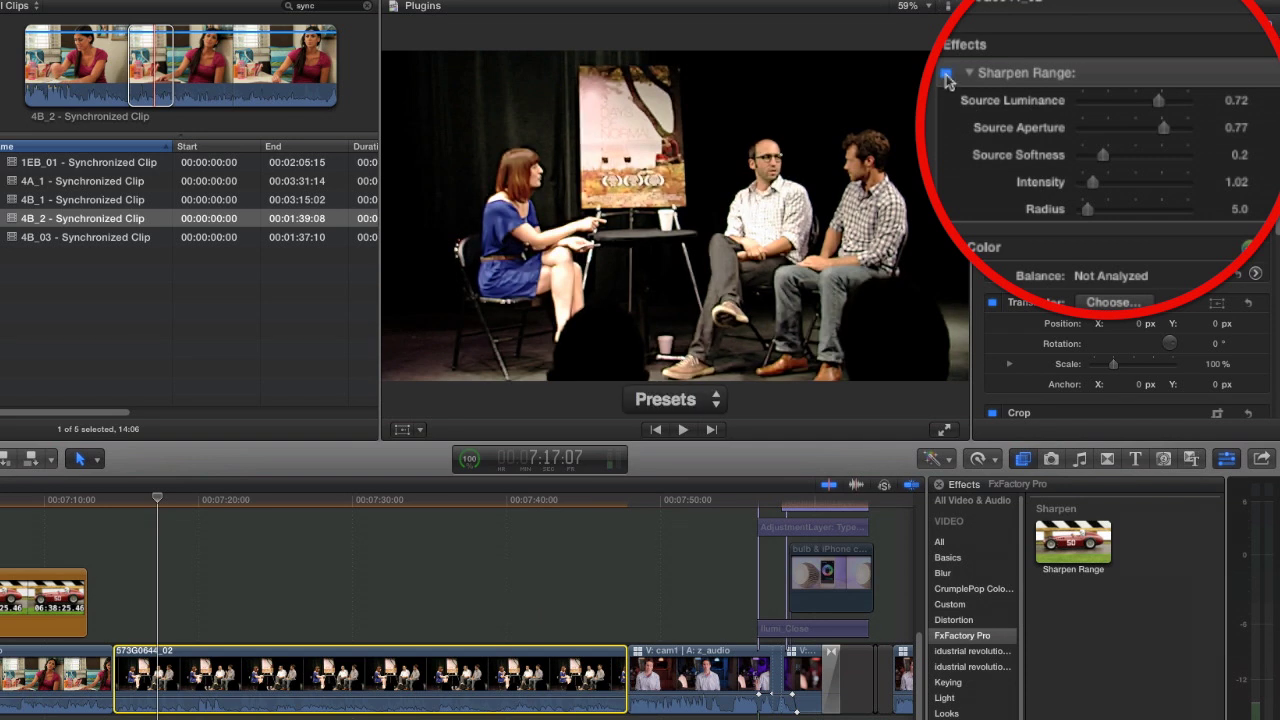
left_click(946, 75)
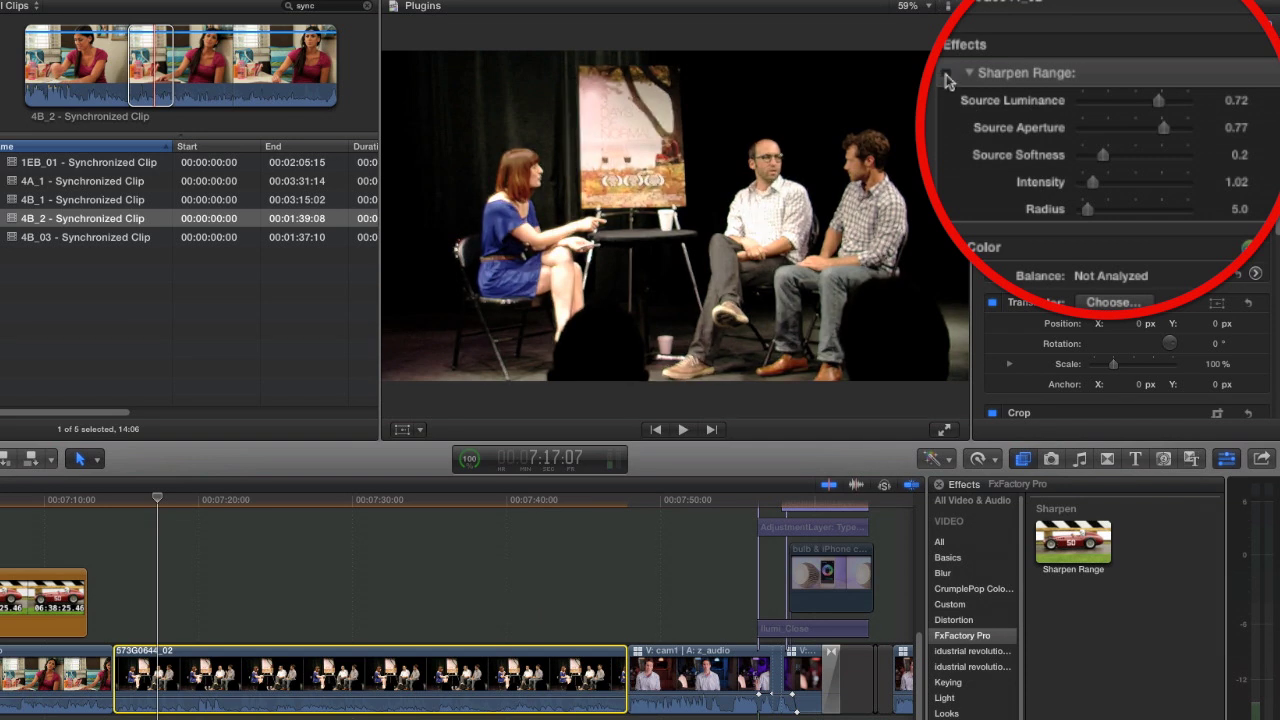
left_click(946, 75)
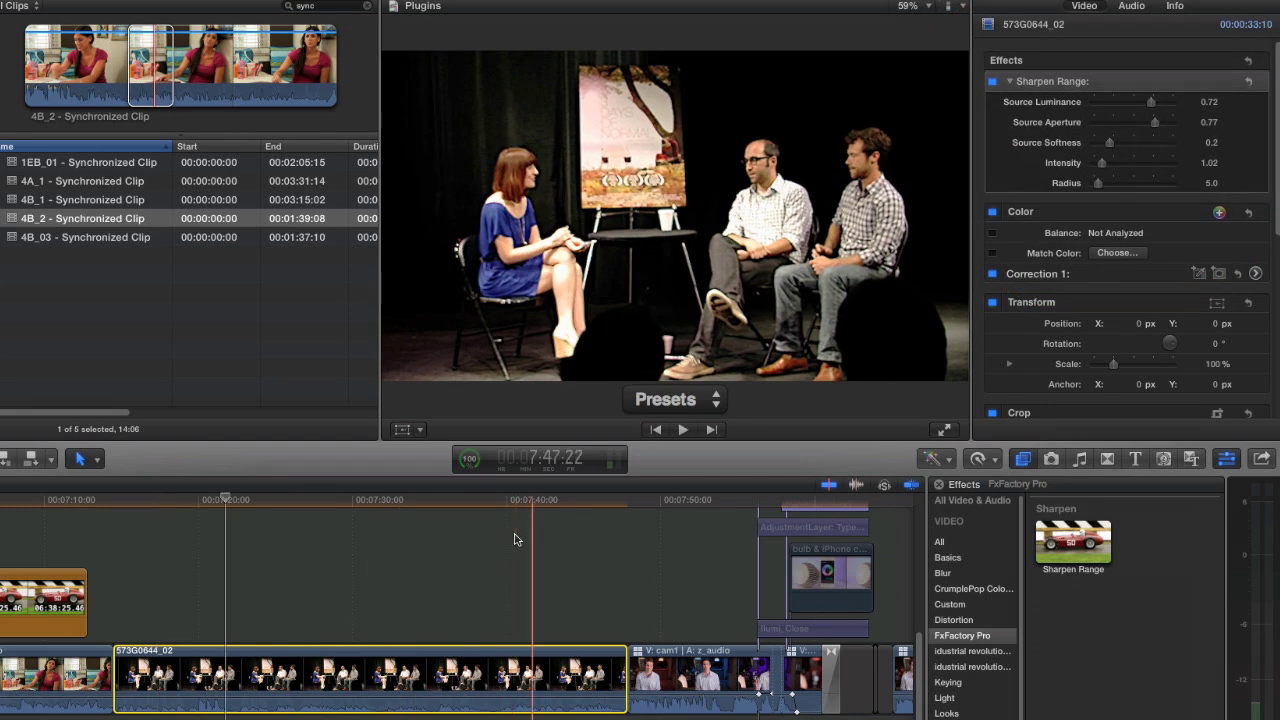
- Place the playhead at 7:49:21 on the V: cam1 | A: z_audio interview clip and select that clip
key("Down")
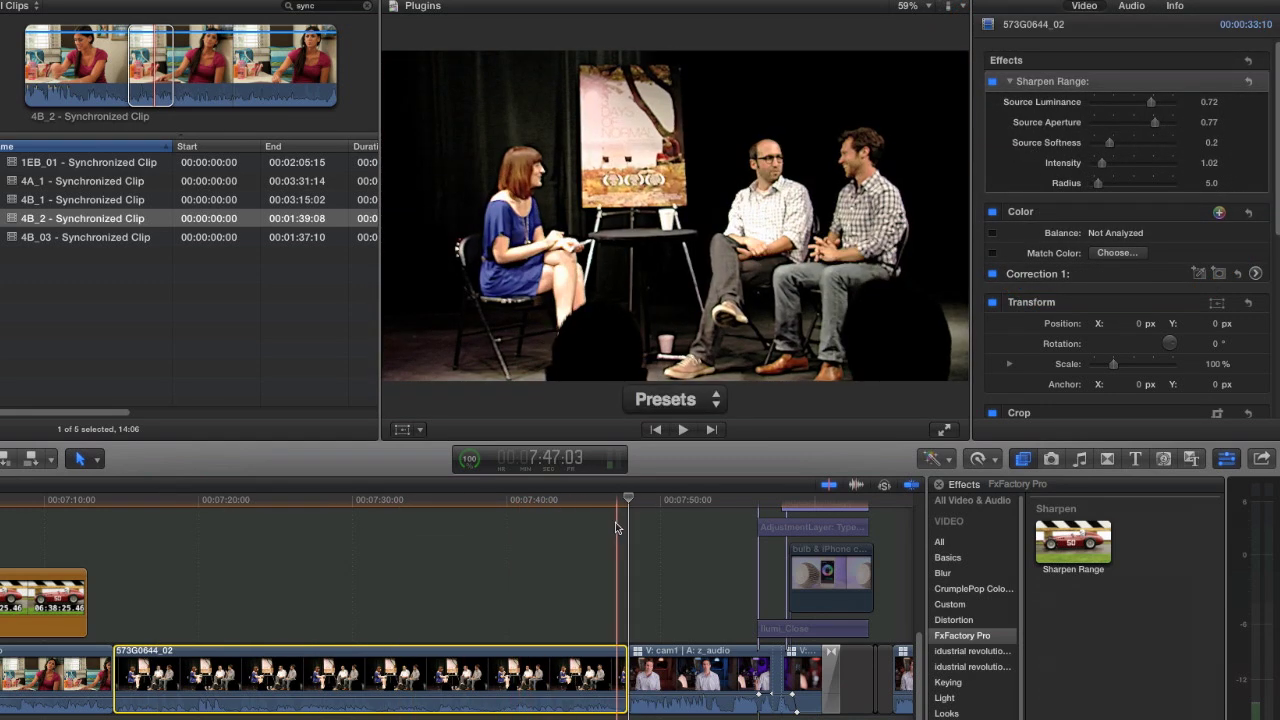
left_click(659, 505)
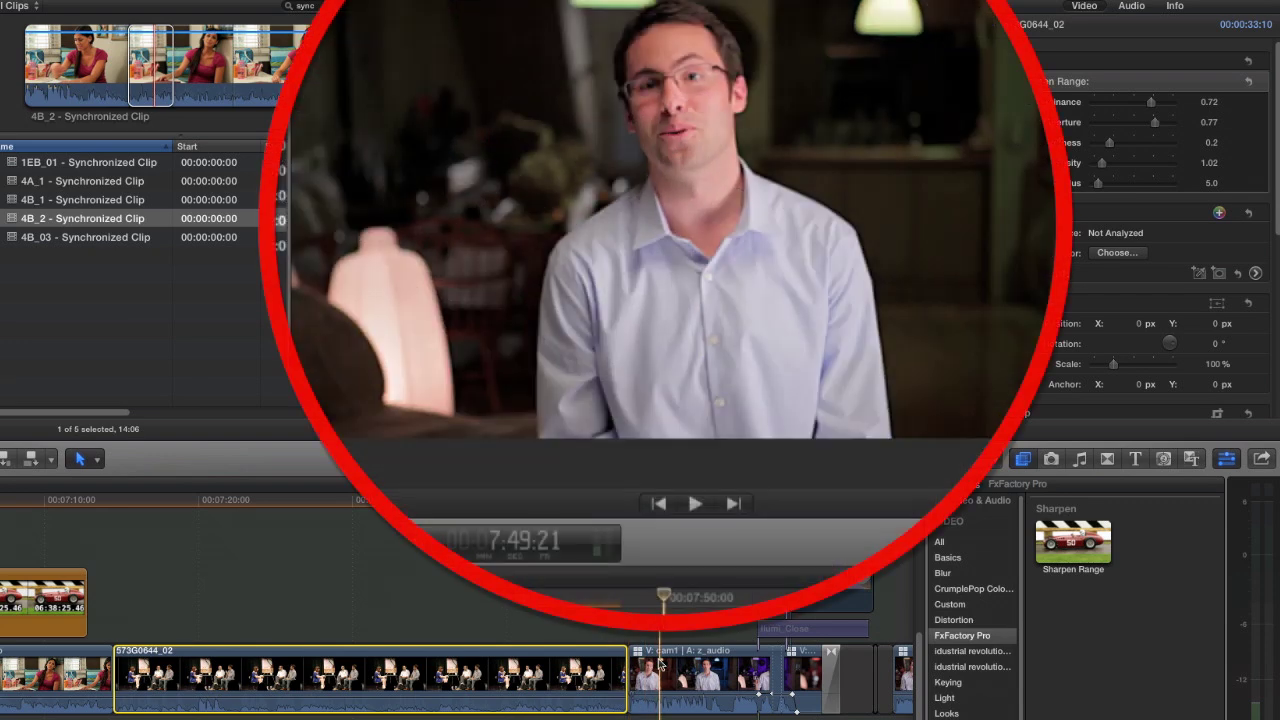
left_click(659, 663)
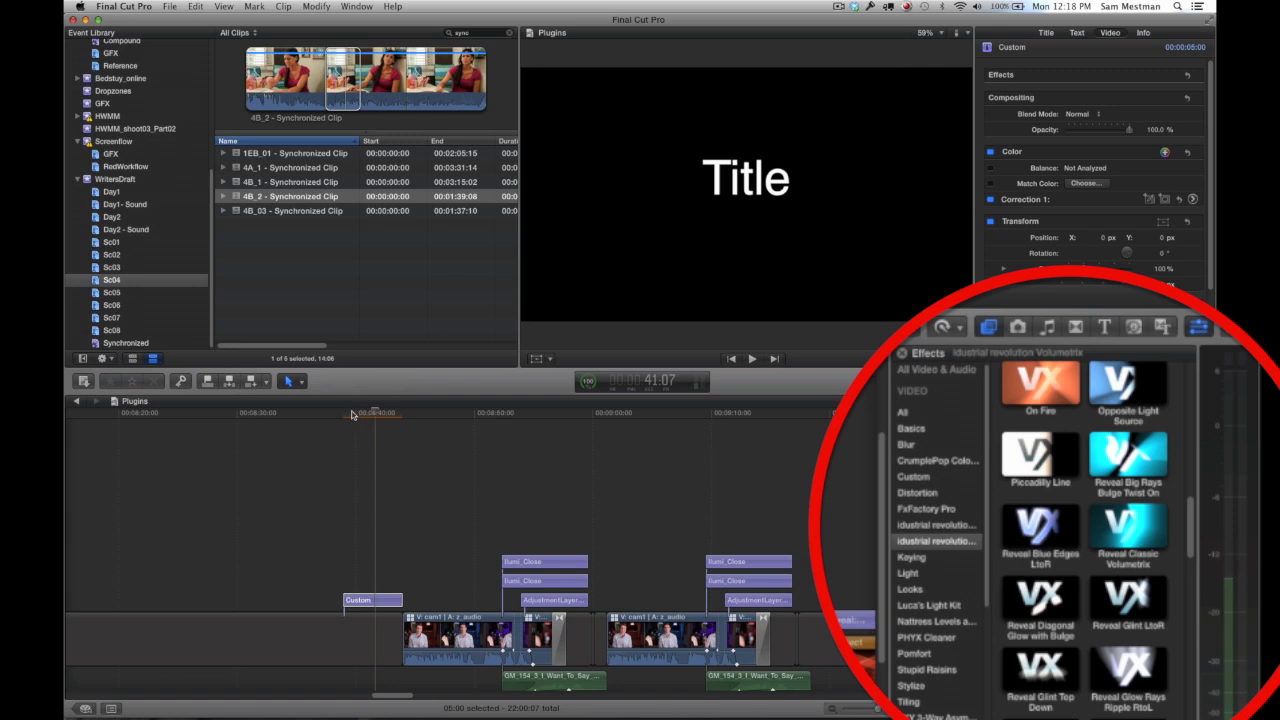
- Look through the idustrial revolution ParticleMetrix and Volumetrix effects with the Custom title clip selected
left_click(925, 530)
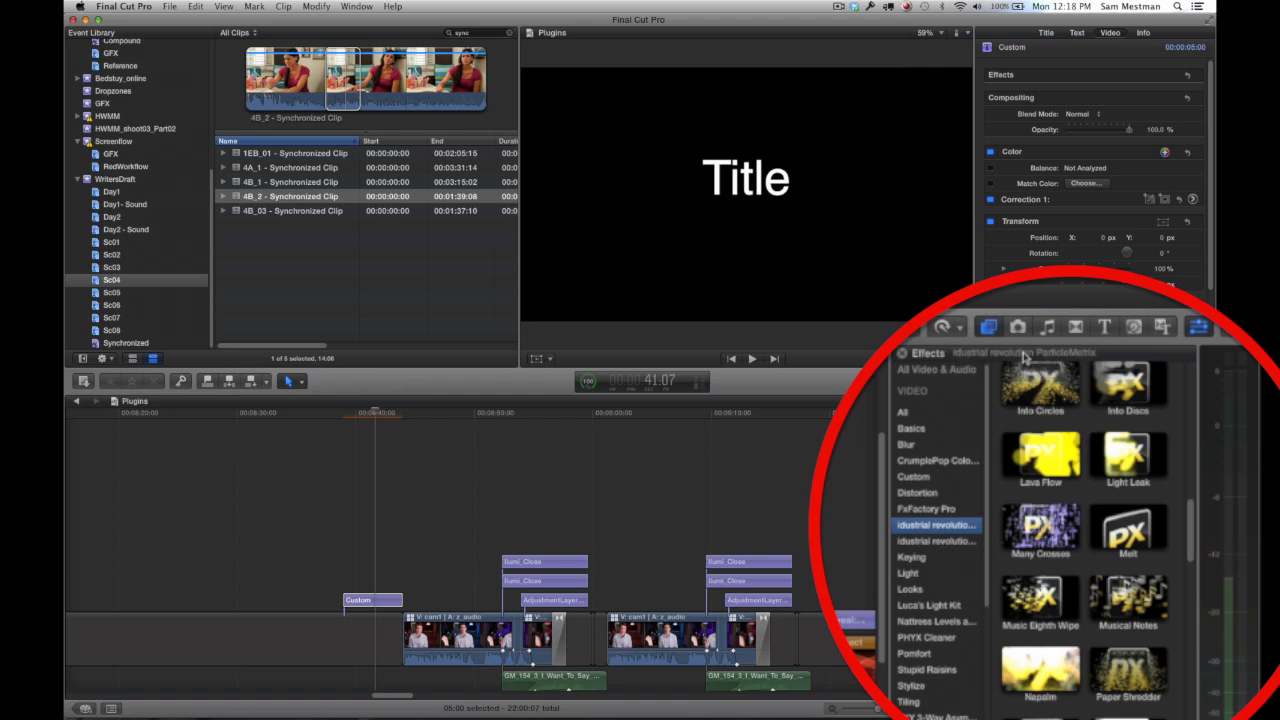
left_click(909, 543)
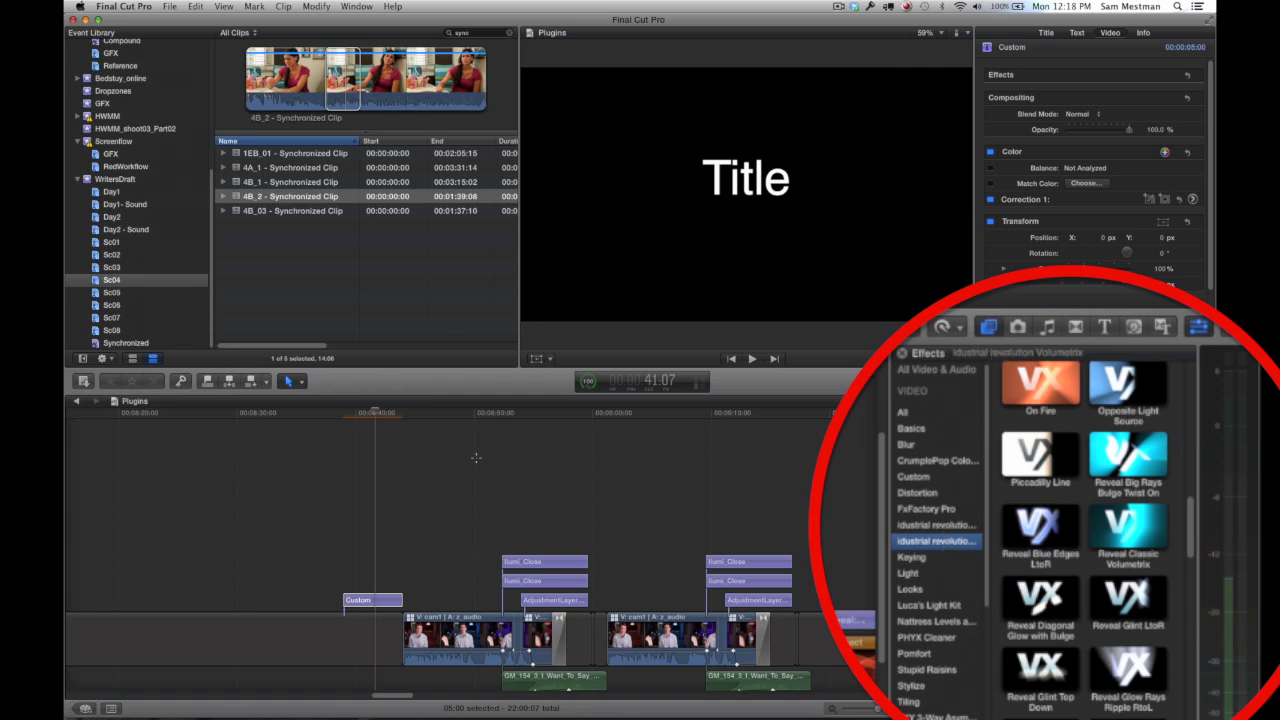
left_click(366, 602)
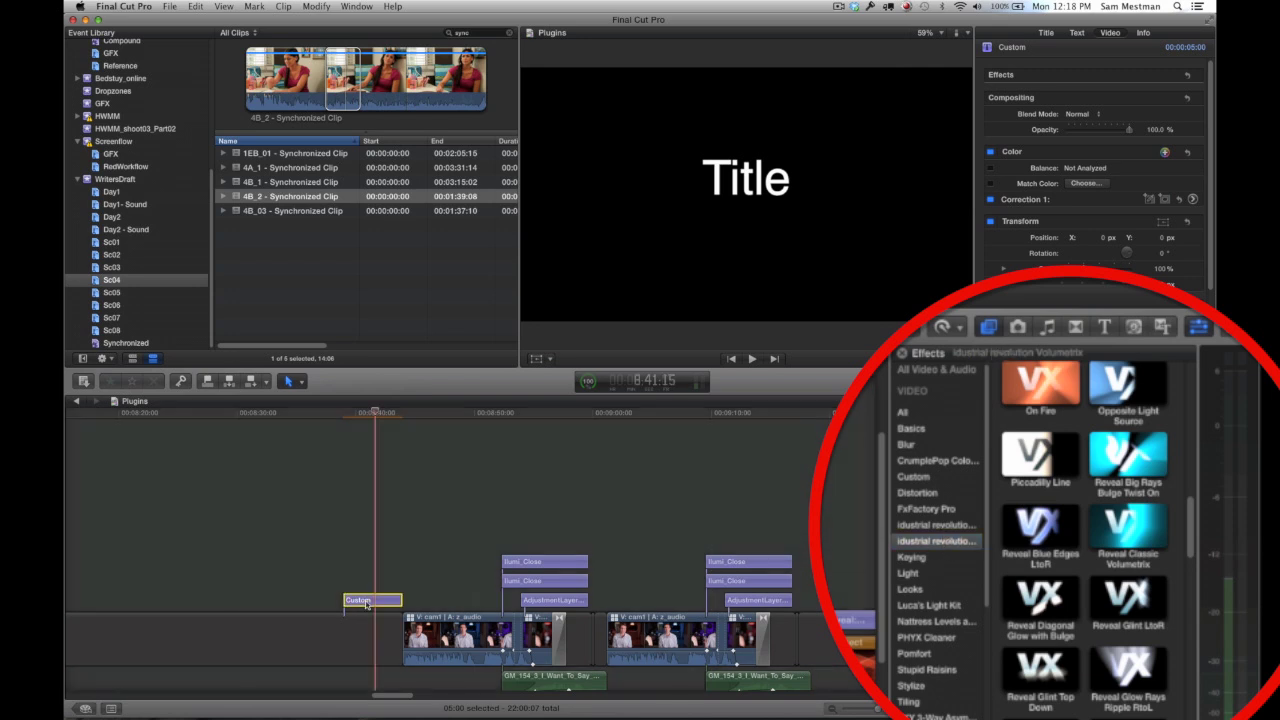
left_click(1060, 585)
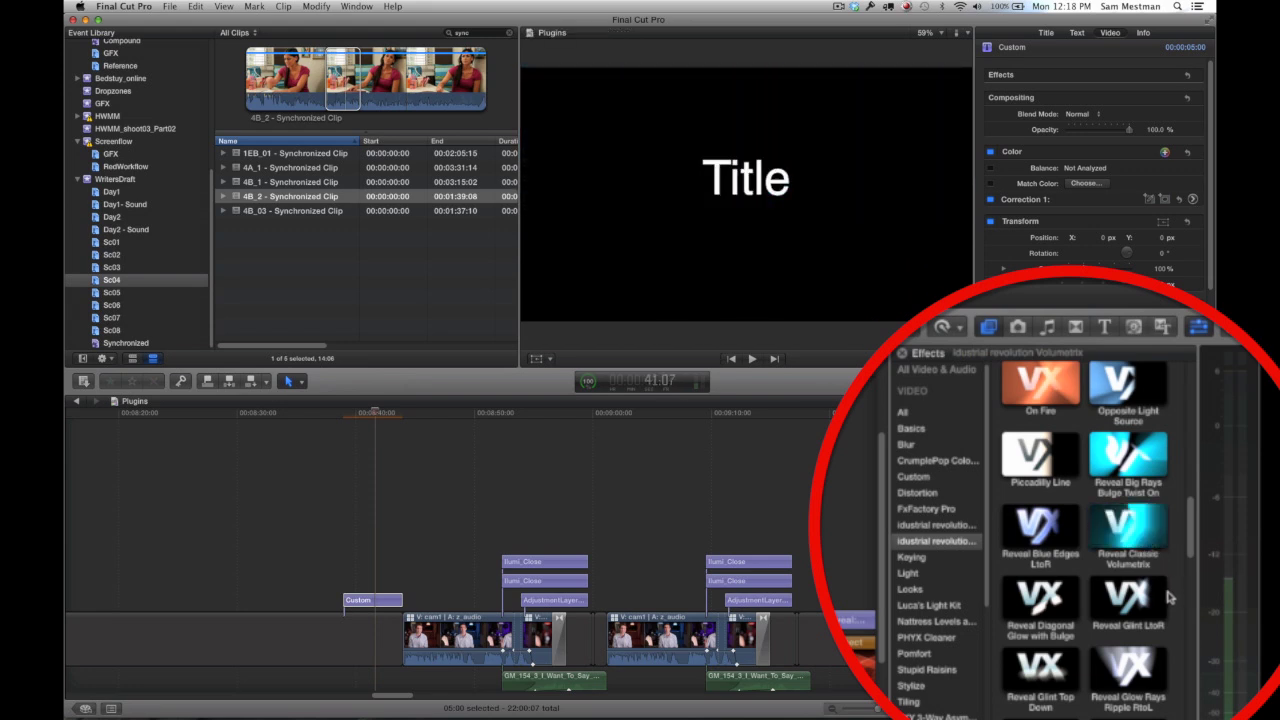
scroll(1170, 597, "down", 10)
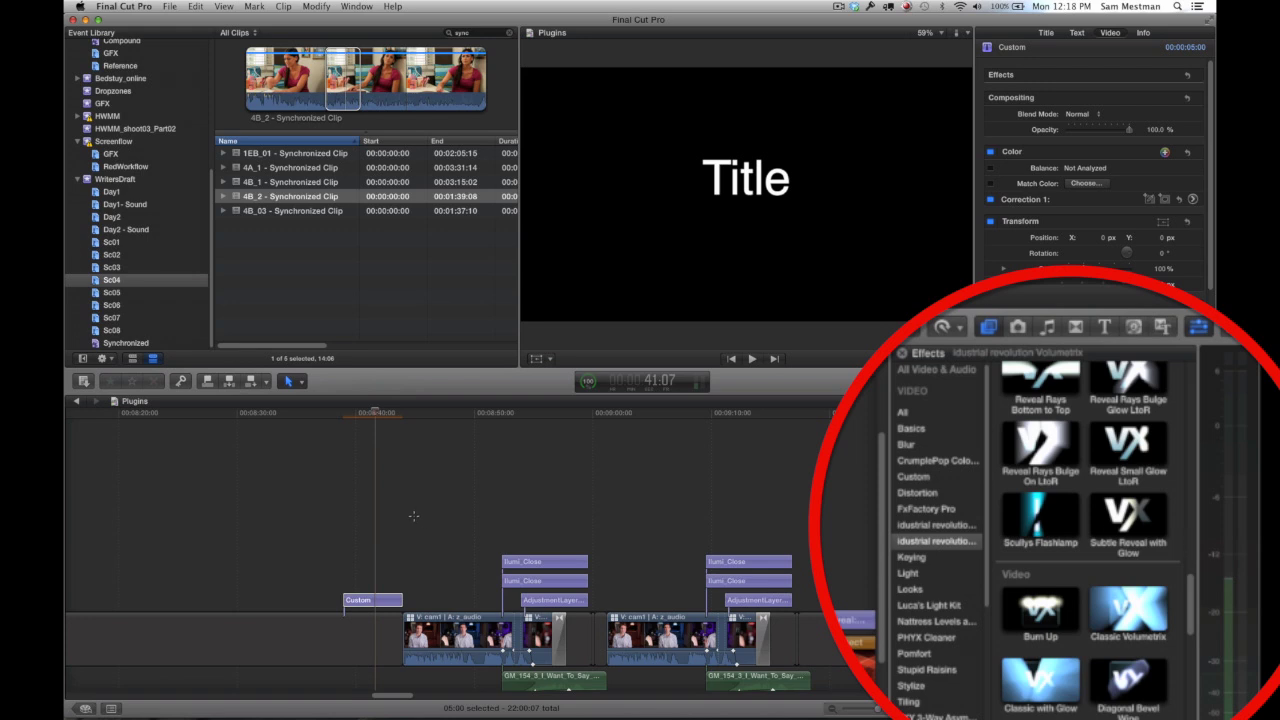
- Place the playhead at 8:47:14 and select the V: cam1 | A: z_audio interview clip beside the Custom title
left_click(446, 414)
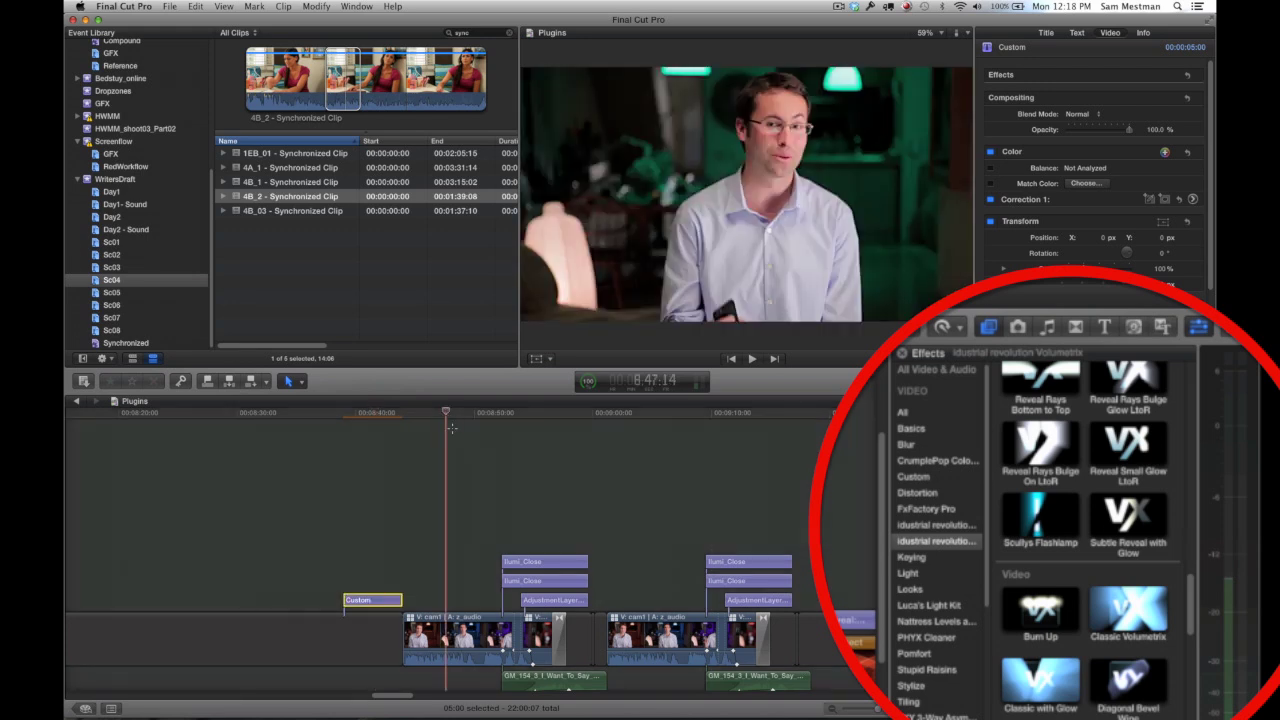
left_click(1022, 574)
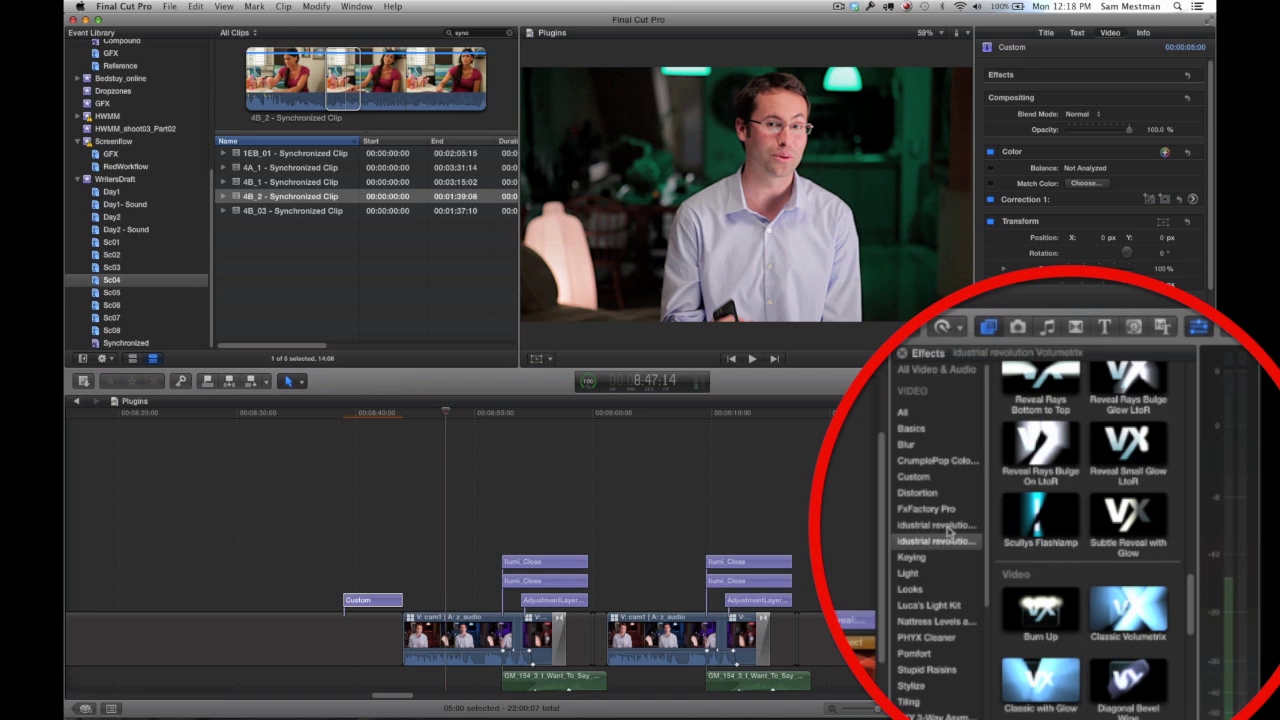
left_click(432, 635)
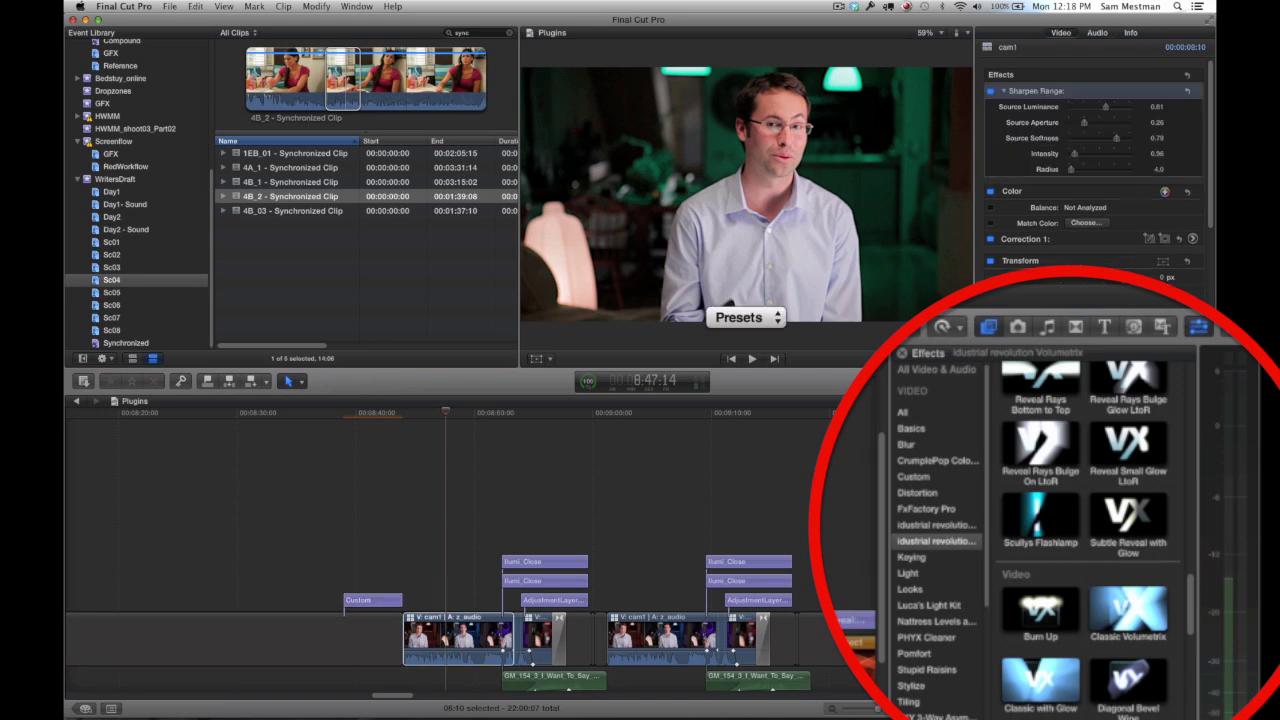
- Look through the idustrial revolution ParticleMetrix effects down to Tiled Wall and pick out Thin Notes
left_click(937, 526)
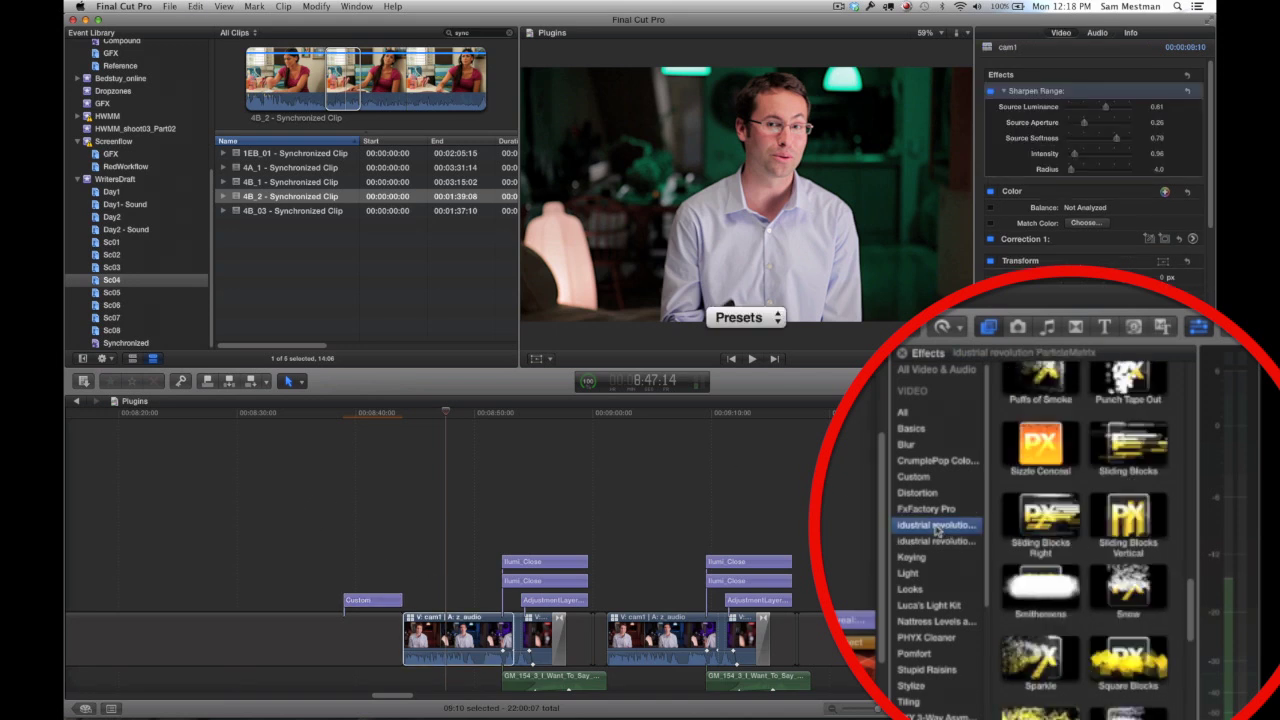
left_click(1001, 412)
scroll(1178, 480, "down", 1)
scroll(1178, 480, "down", 2)
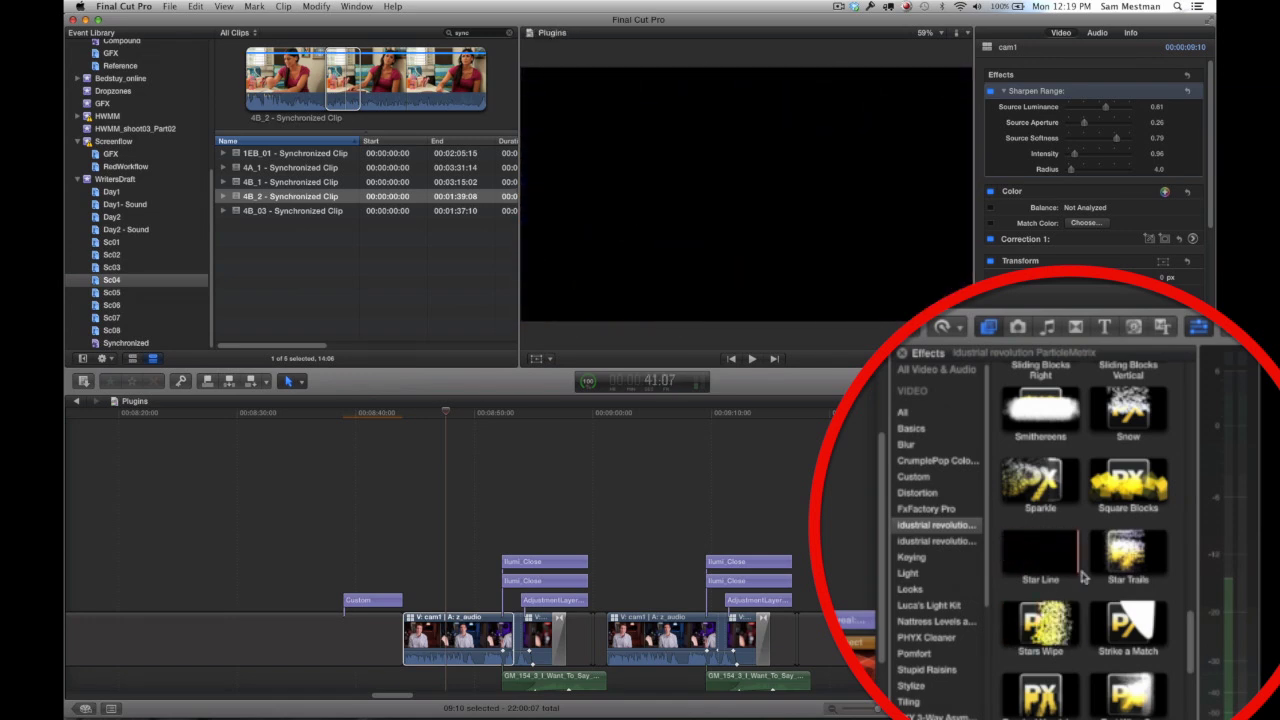
scroll(1090, 606, "down", 4)
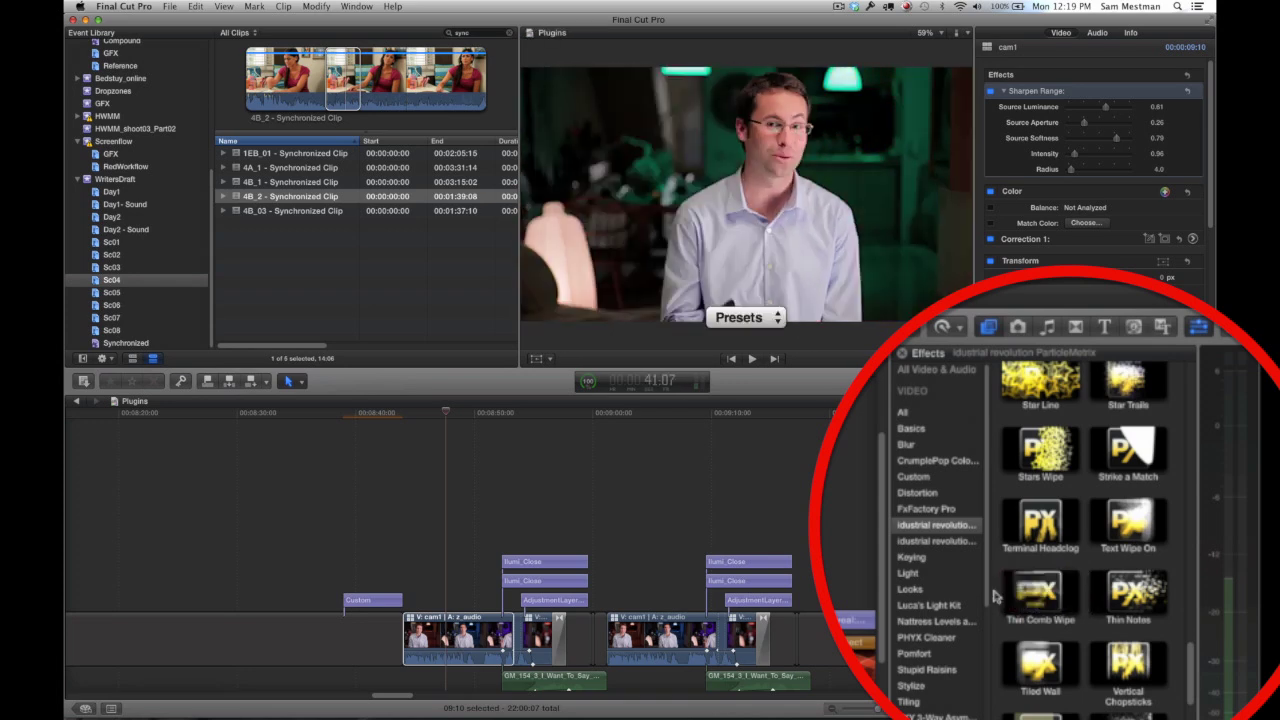
left_click(1092, 598)
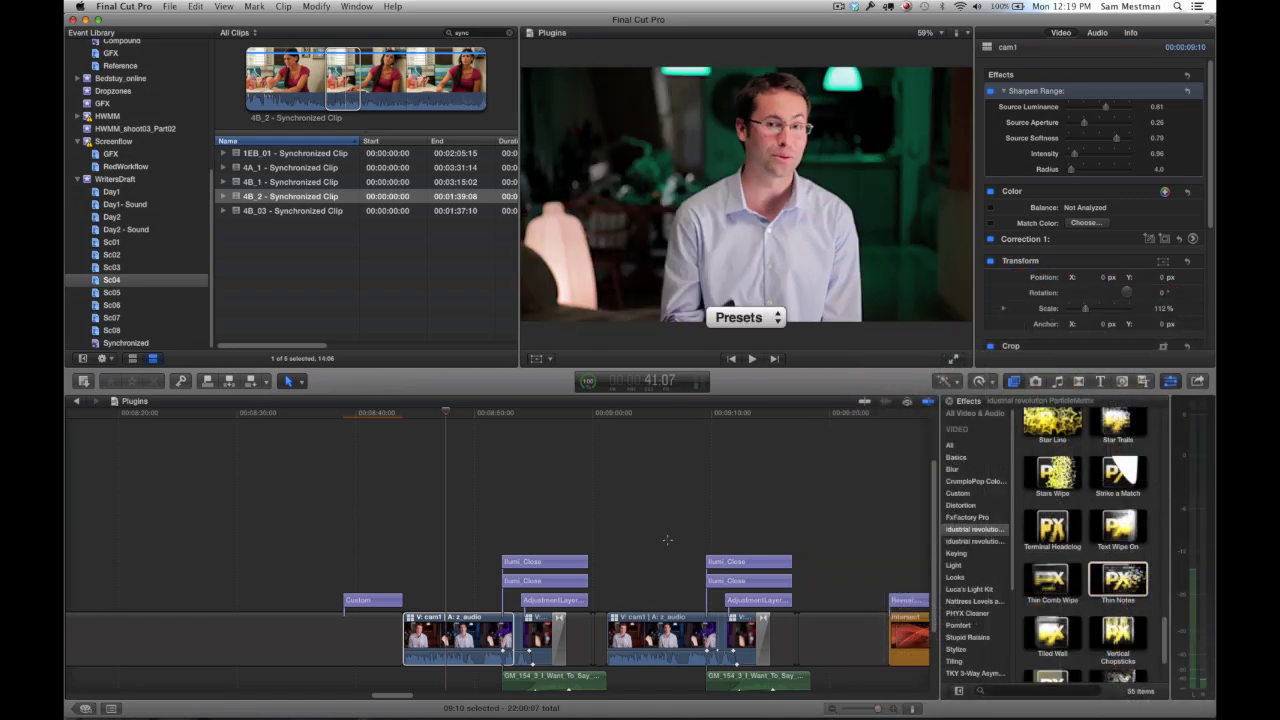
- Play the interview from 8:47:00 through the ilumi closing logo, and return the playhead to 8:52:09
left_click(440, 416)
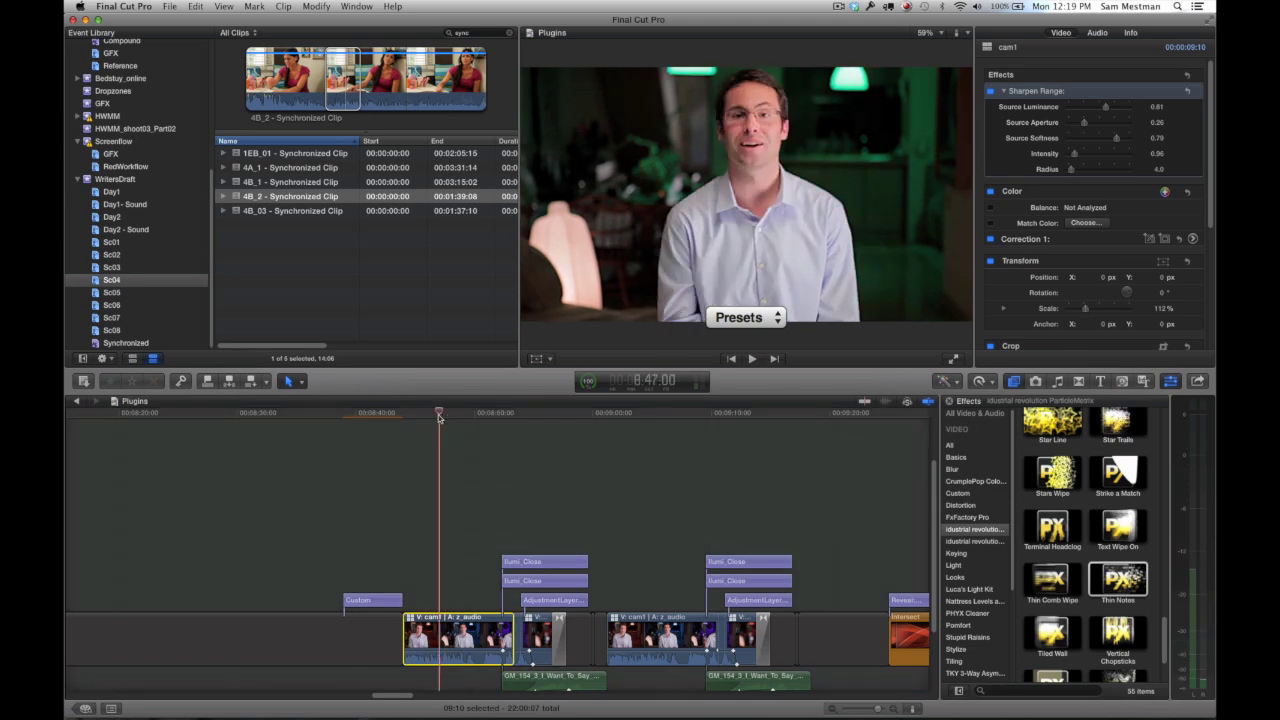
key("space")
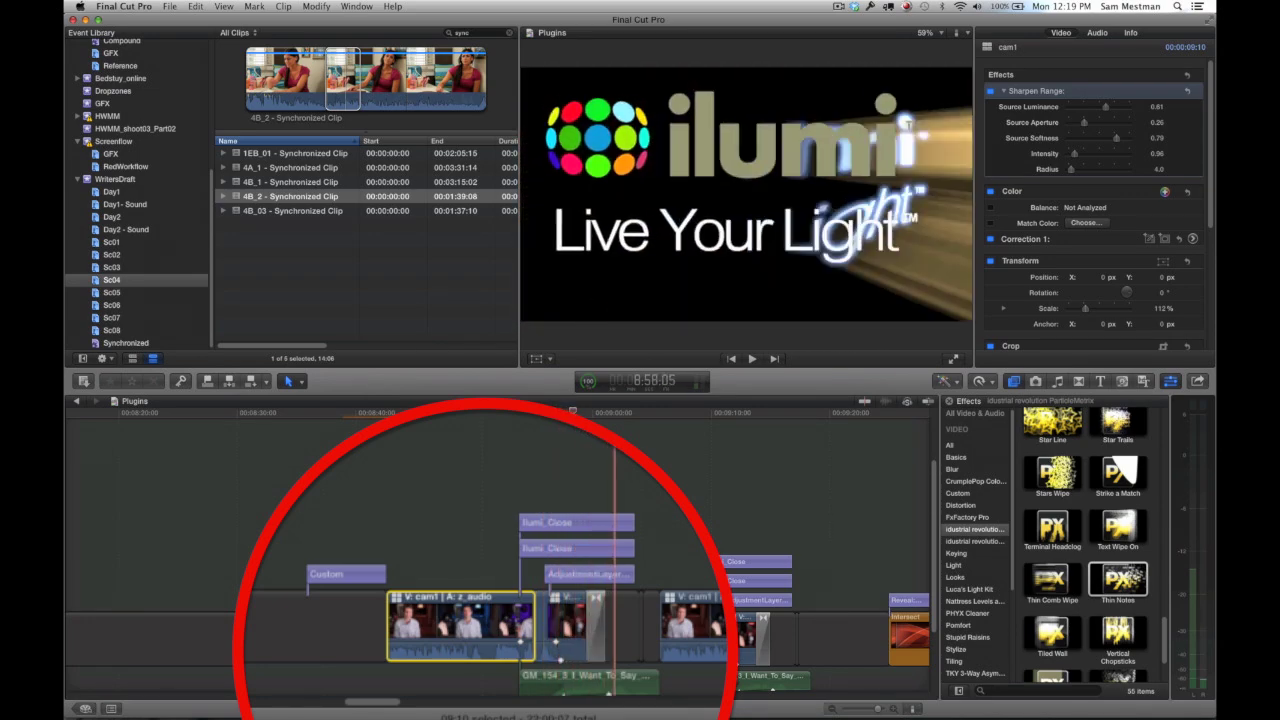
key("j")
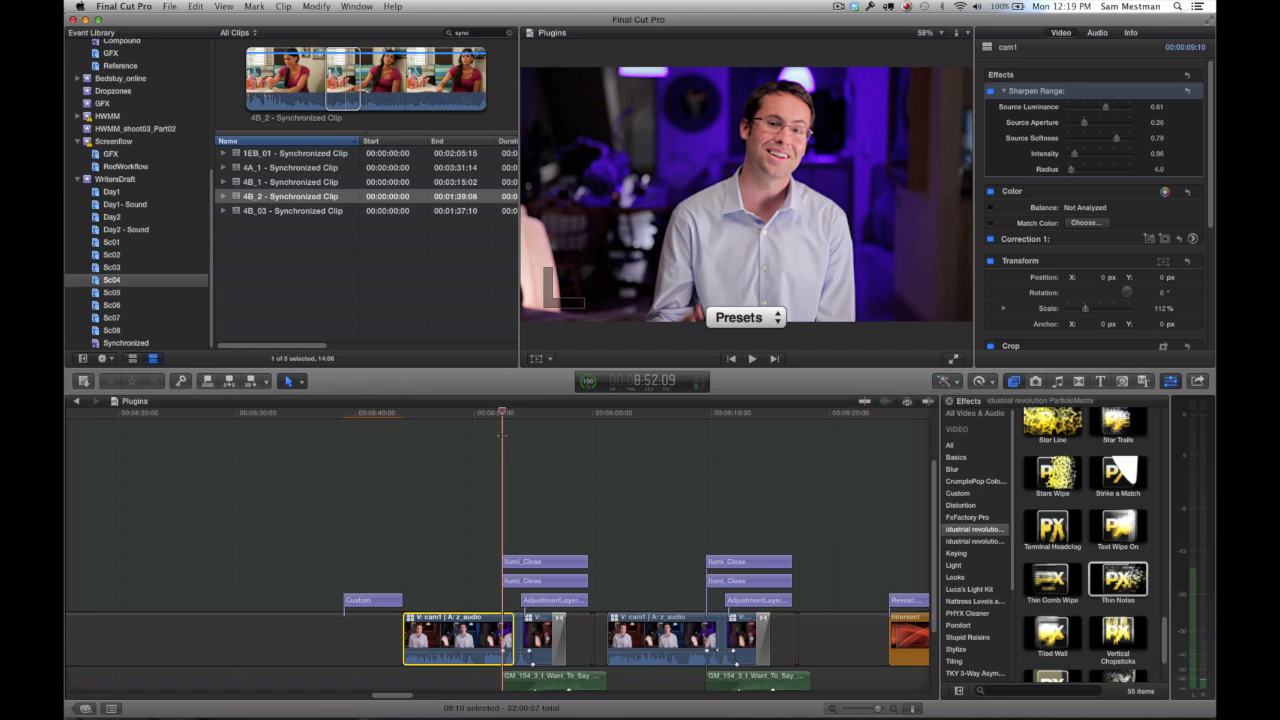
- Select the upper Ilumi_Close title, move the playhead to 8:53:08, and examine the title's Drop Shadow settings
key("super+equal")
key("super+equal")
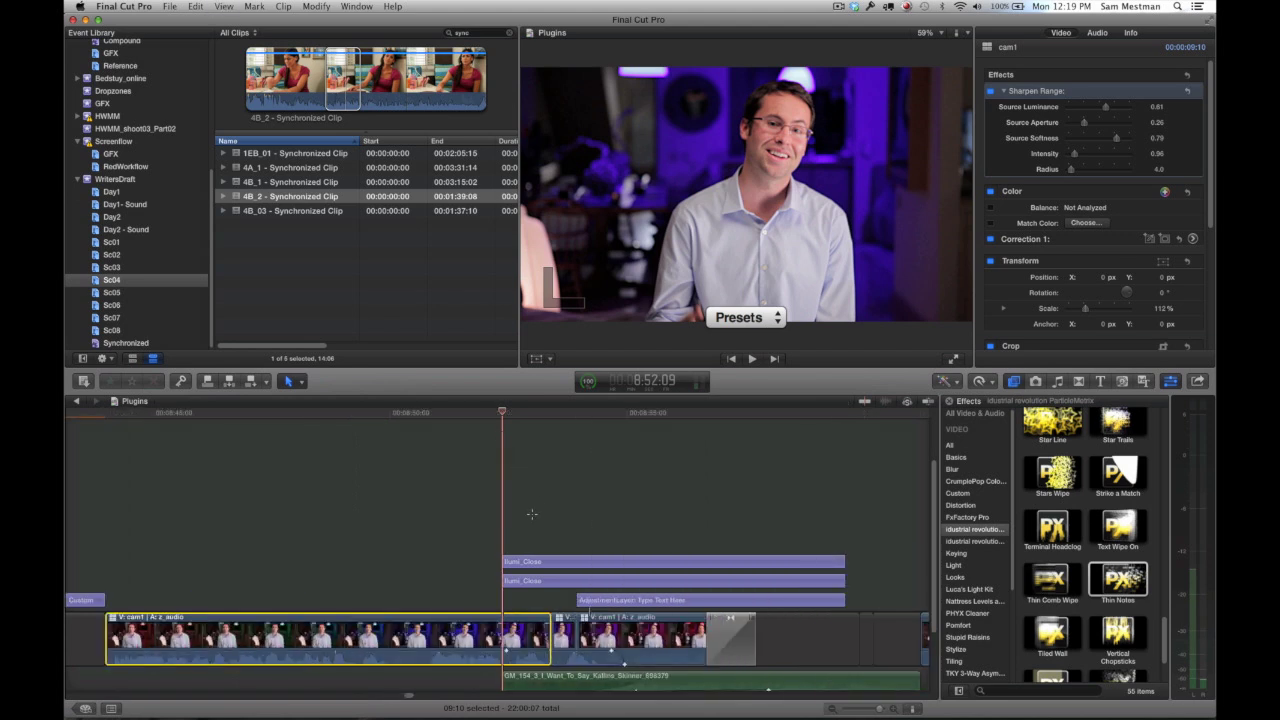
left_click(541, 563)
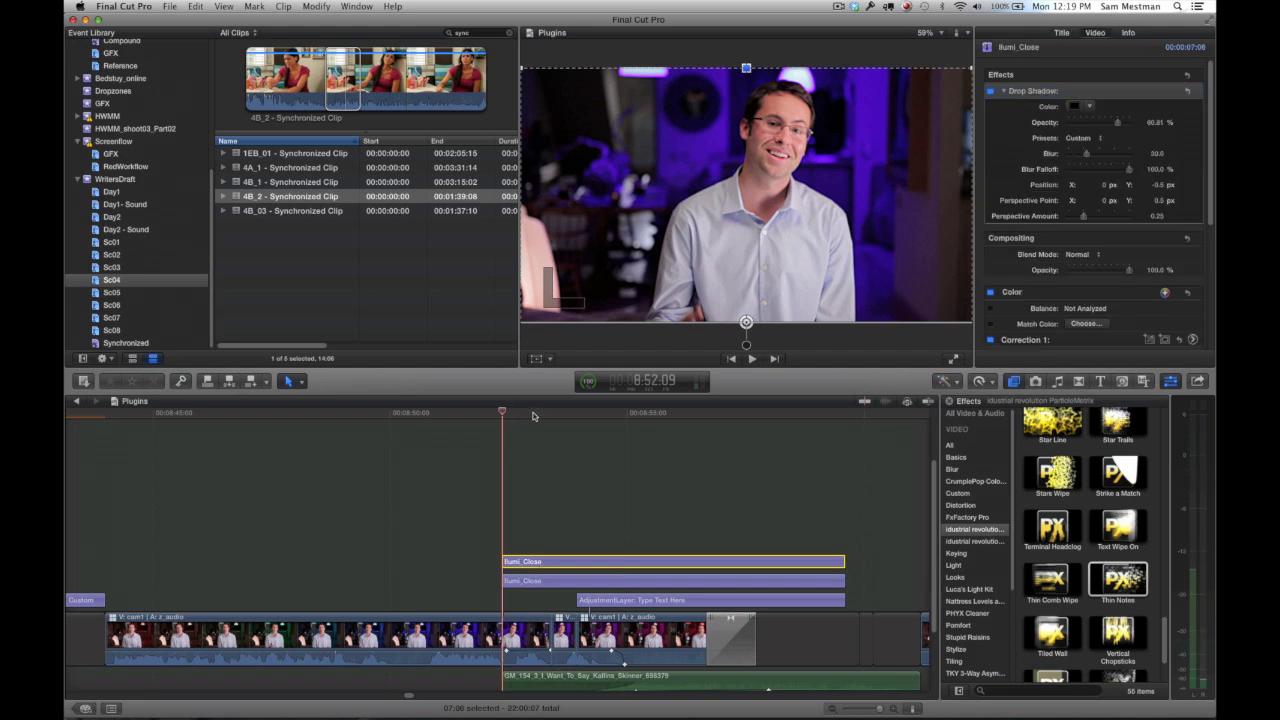
left_click_drag(533, 416, 549, 418)
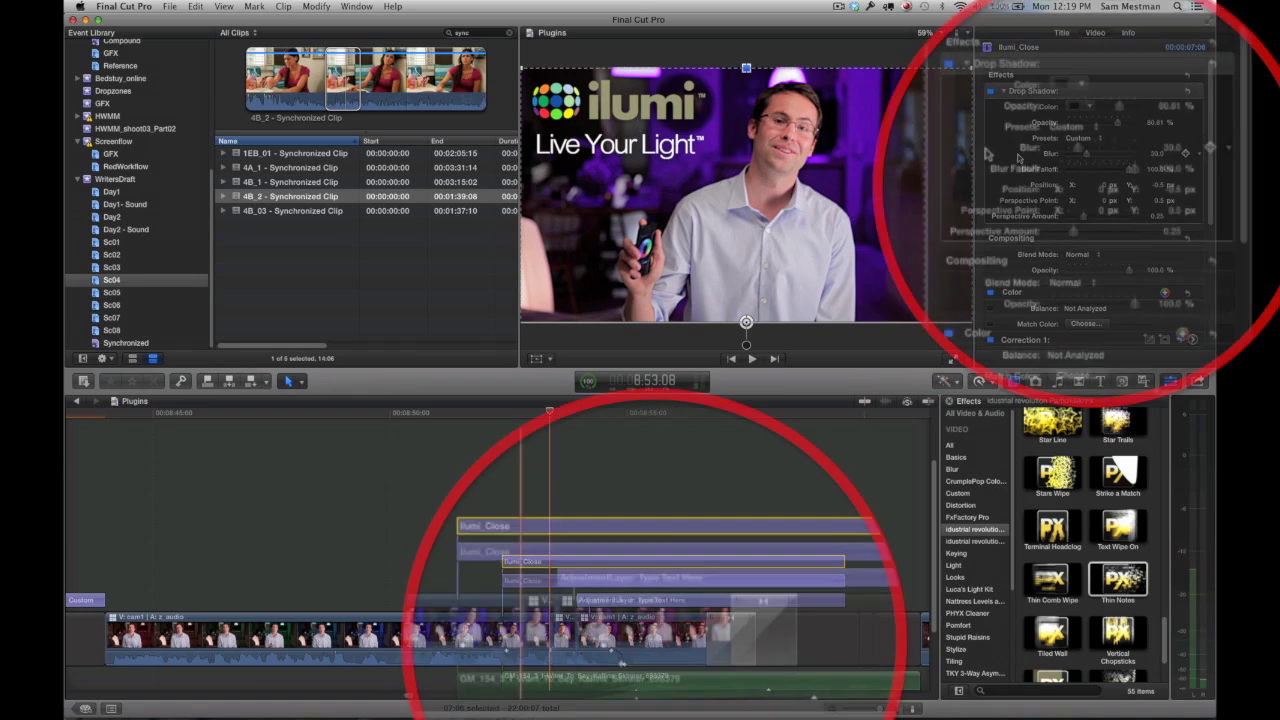
scroll(982, 225, "down", 3)
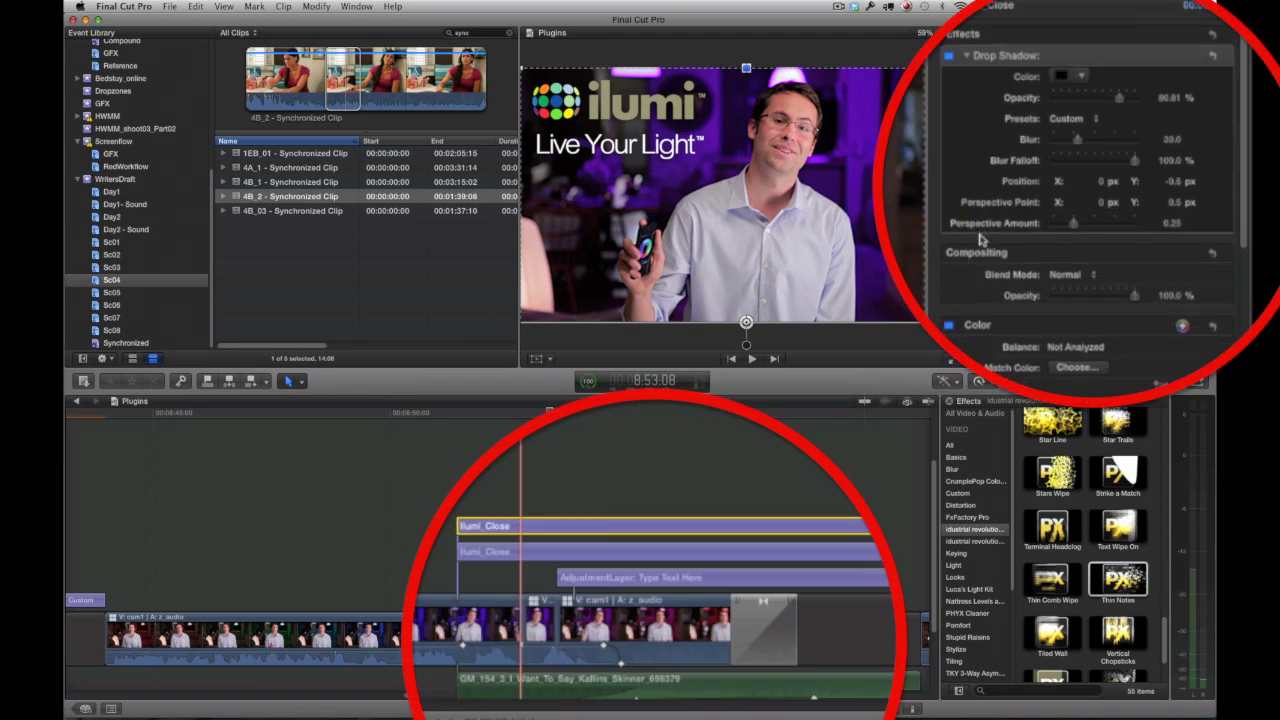
scroll(978, 232, "up", 3)
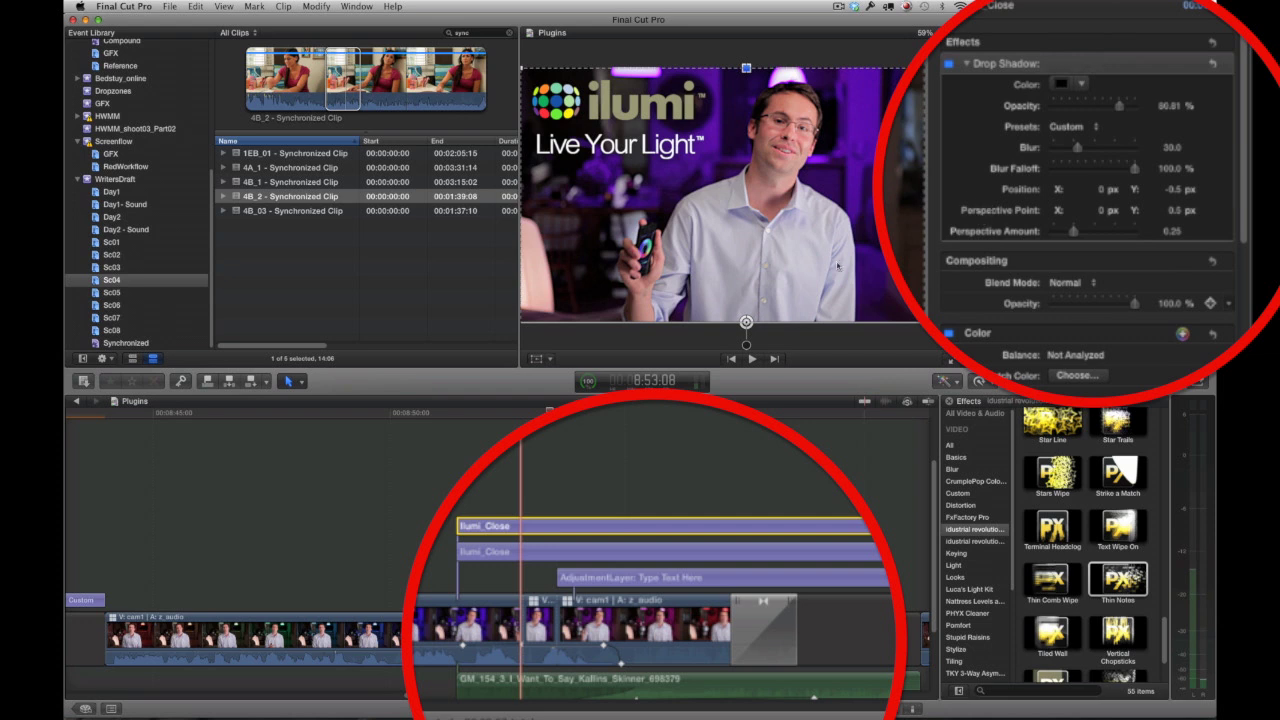
- Select the lower Ilumi_Close title carrying Electron Flow and look through the ParticleMetrix effects from 21st Century Buck to Fuzzy Glow
left_click(497, 557)
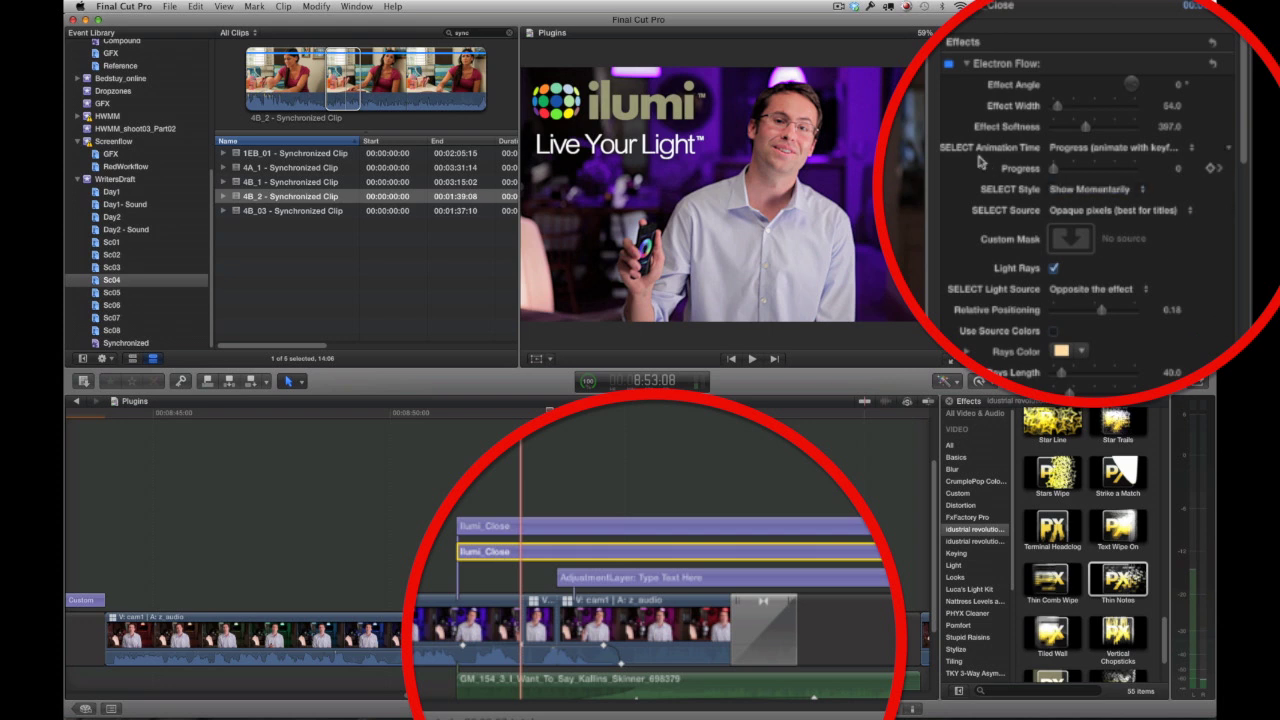
scroll(1079, 556, "up", 2)
scroll(1079, 556, "up", 10)
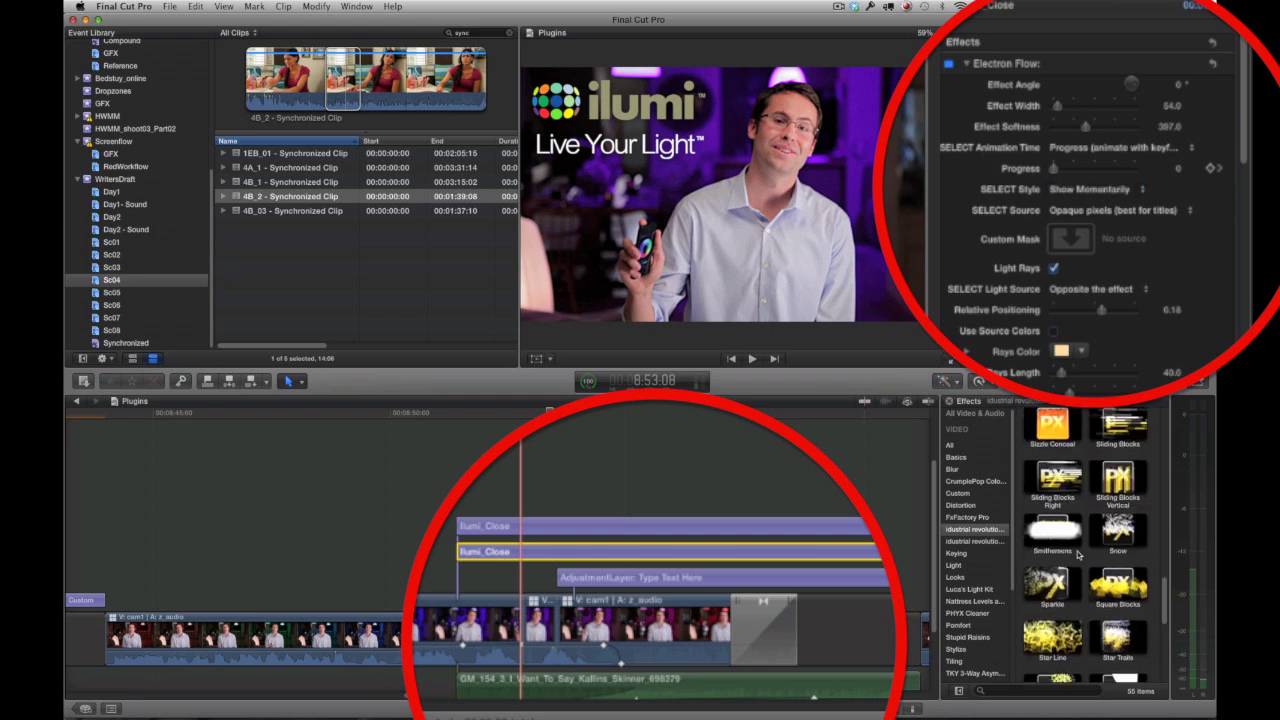
scroll(1079, 551, "up", 5)
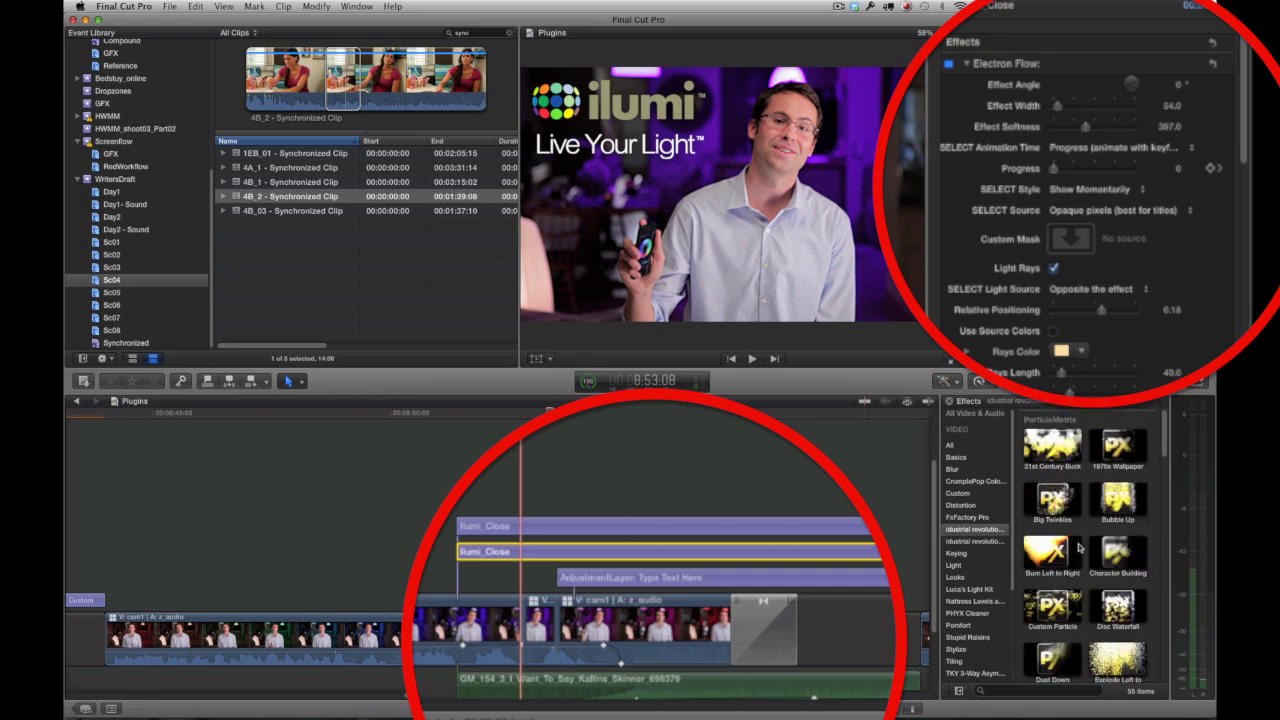
scroll(1083, 580, "down", 4)
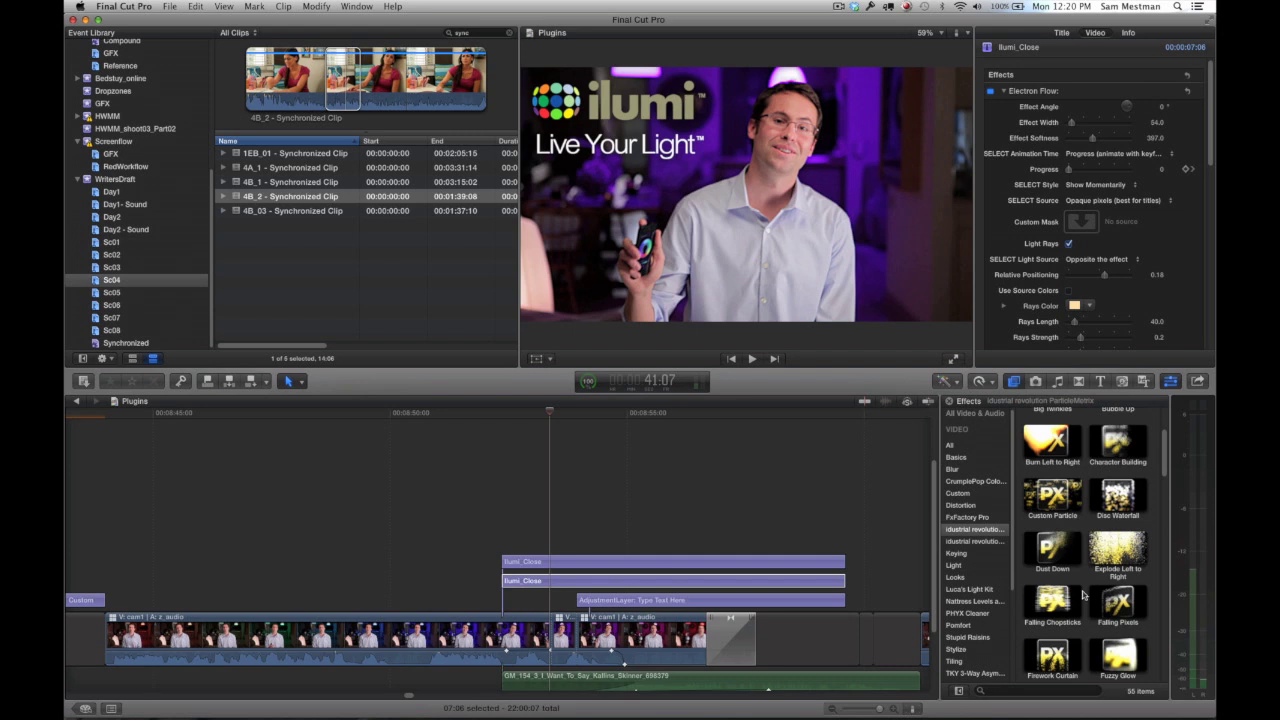
scroll(1083, 592, "down", 1)
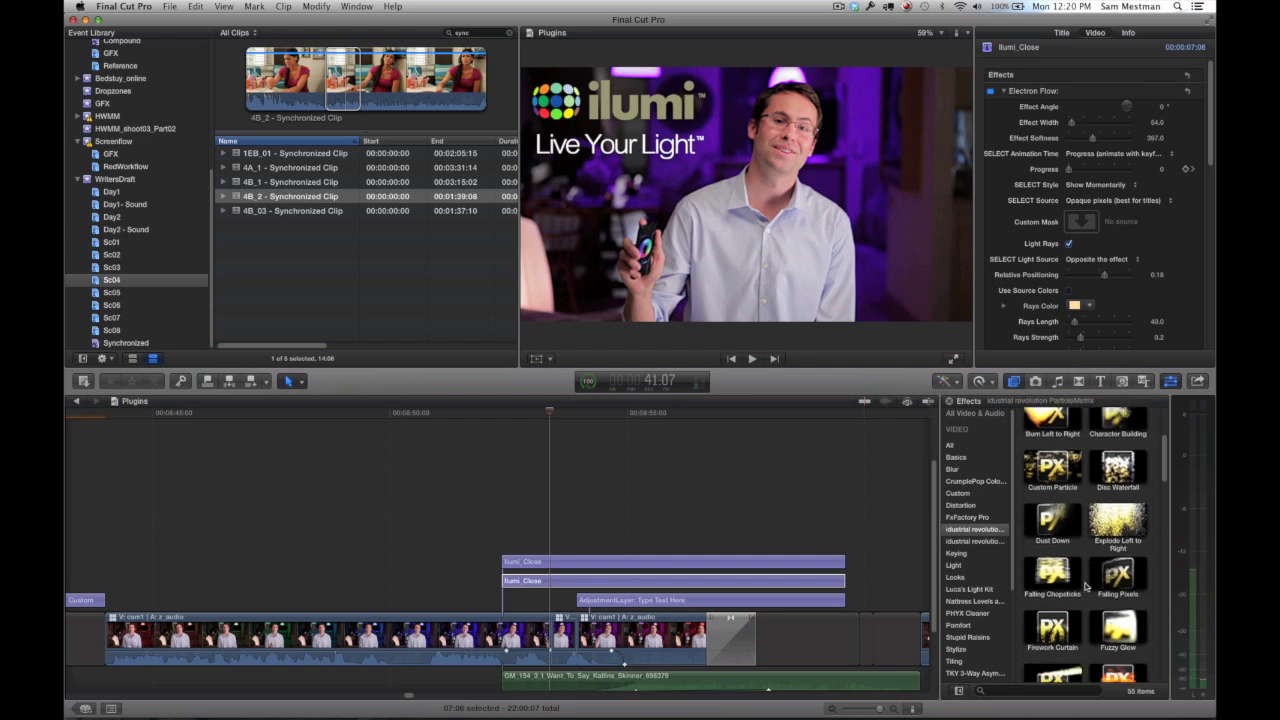
- Browse the idustrial revolution Volumetrix effects to find Electron Flow
left_click(975, 541)
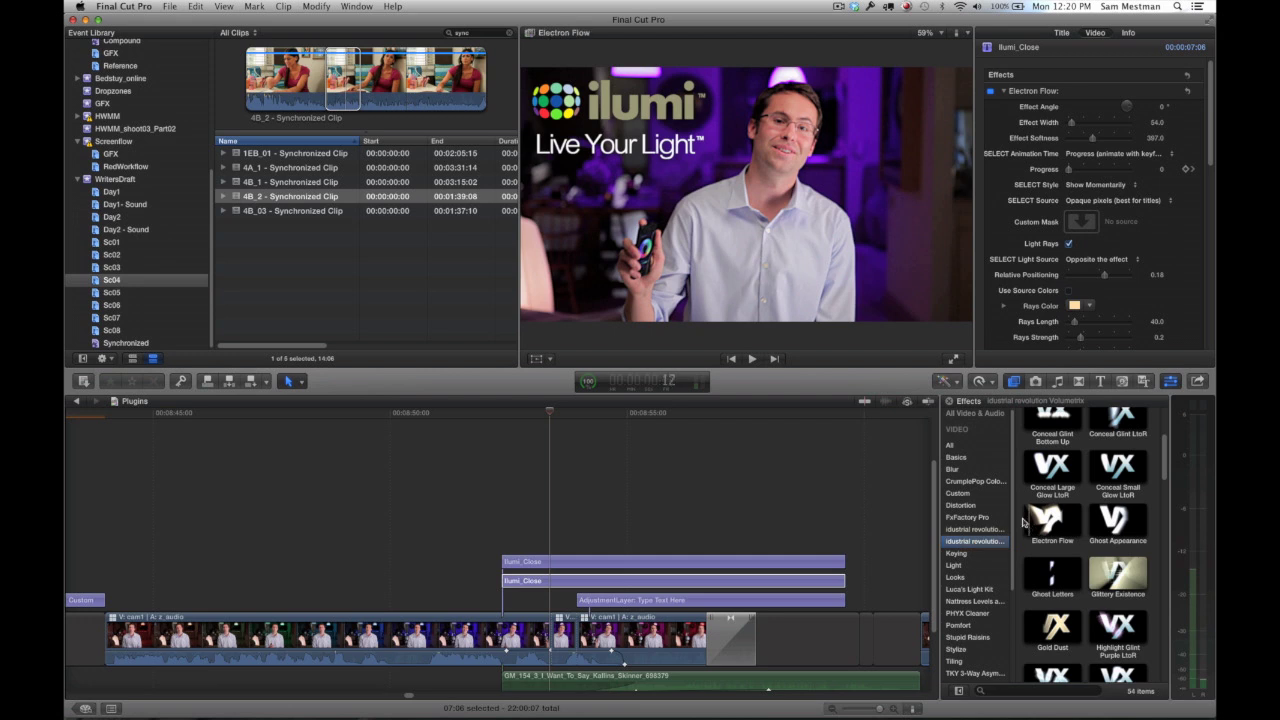
scroll(1030, 528, "up", 5)
scroll(1022, 521, "down", 3)
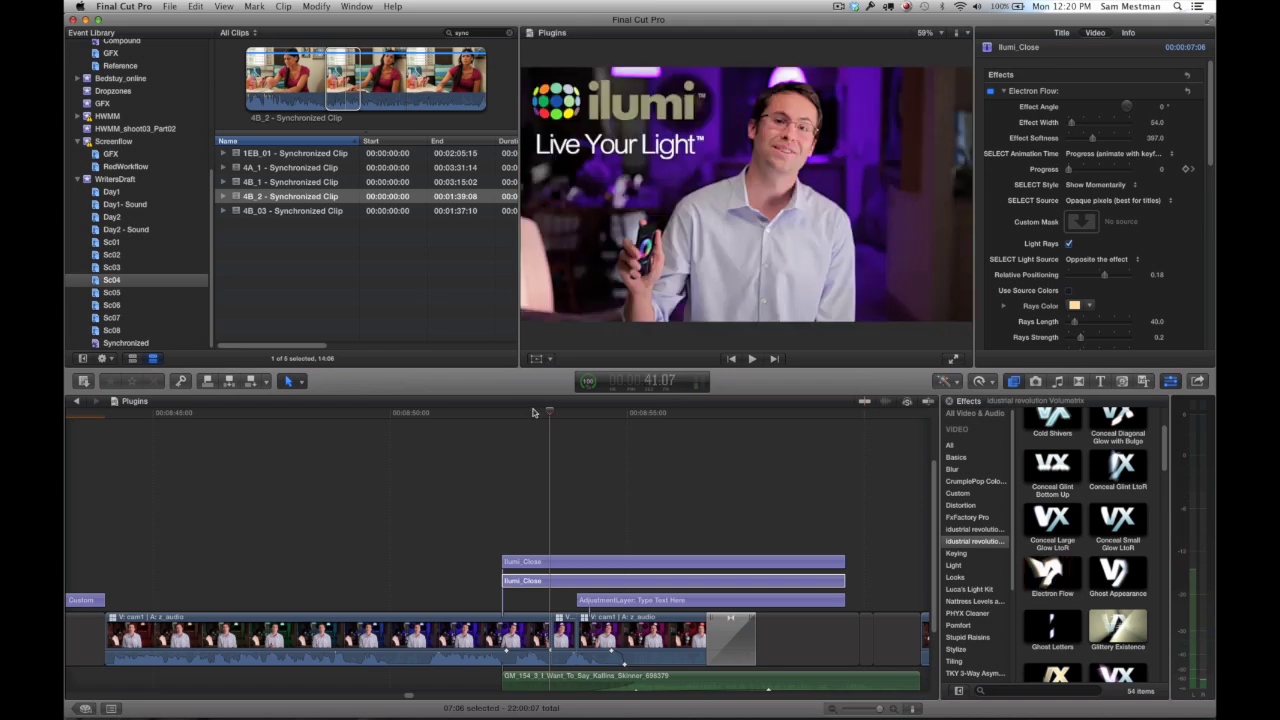
- Examine Electron Flow's animation time, Progress keyframes and style options on the lower Ilumi_Close title, scrubbing the playhead to 8:58:11
left_click(549, 582)
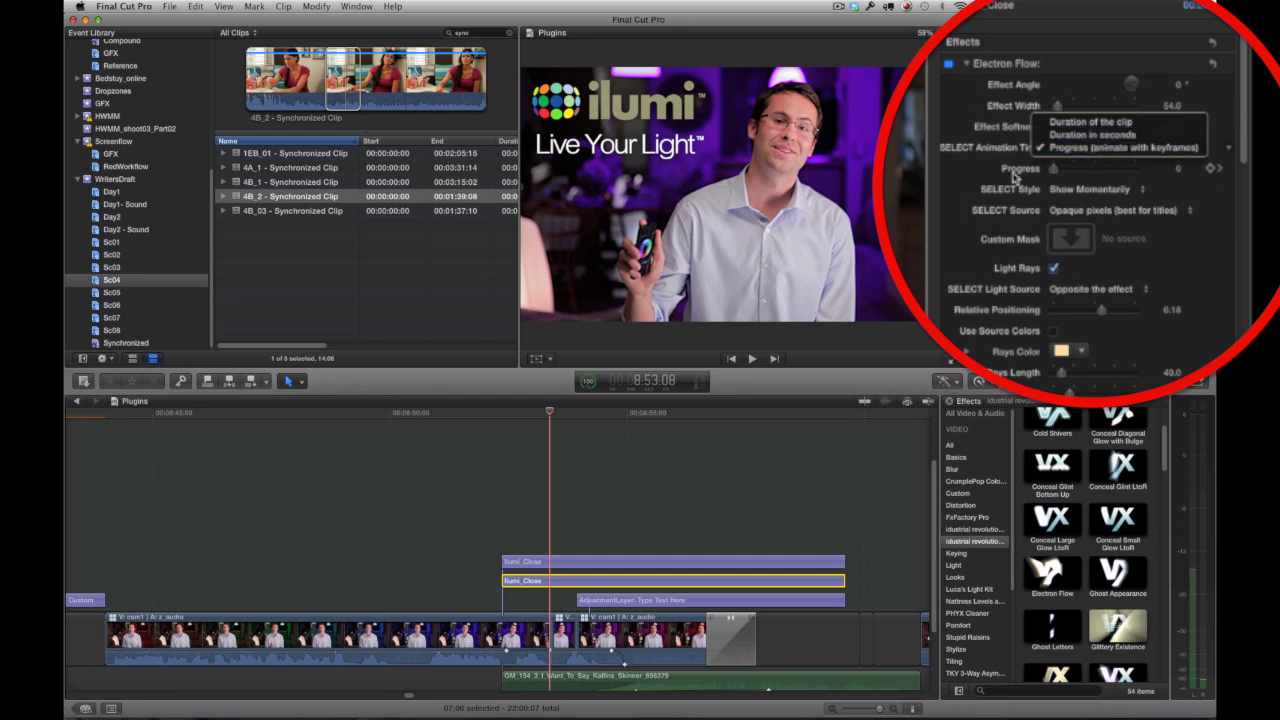
left_click(1207, 168)
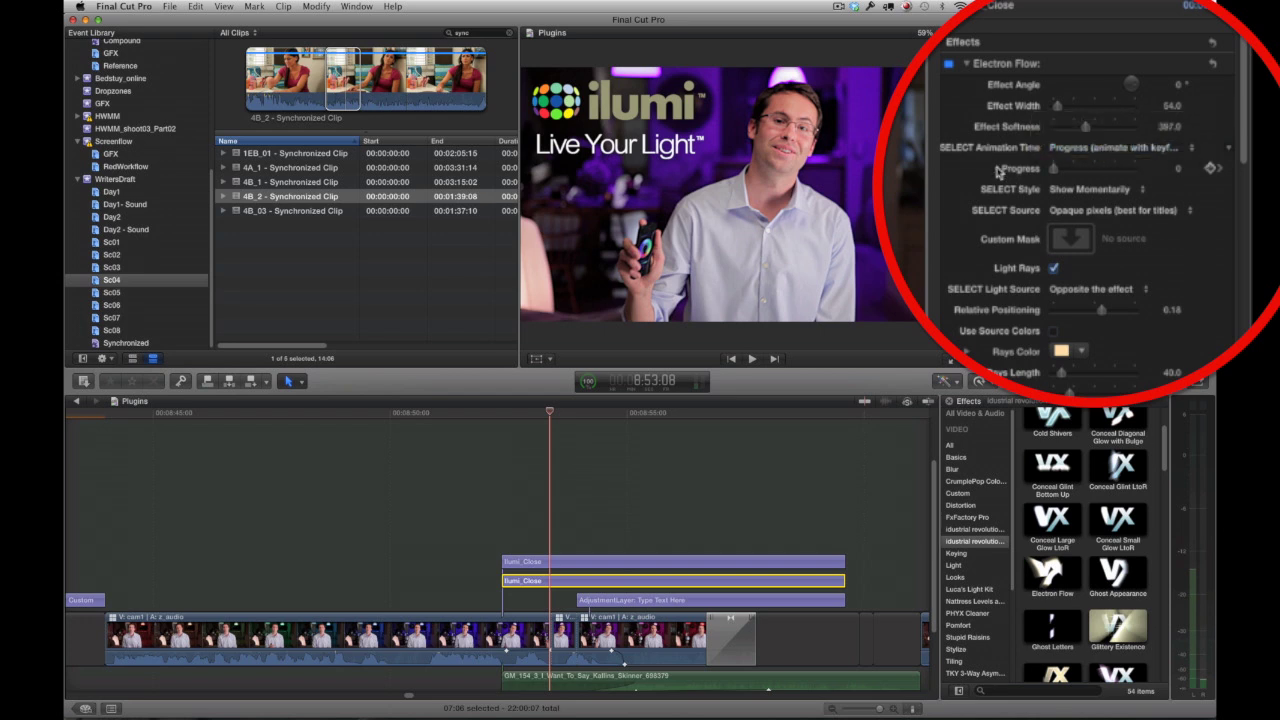
left_click(1219, 170)
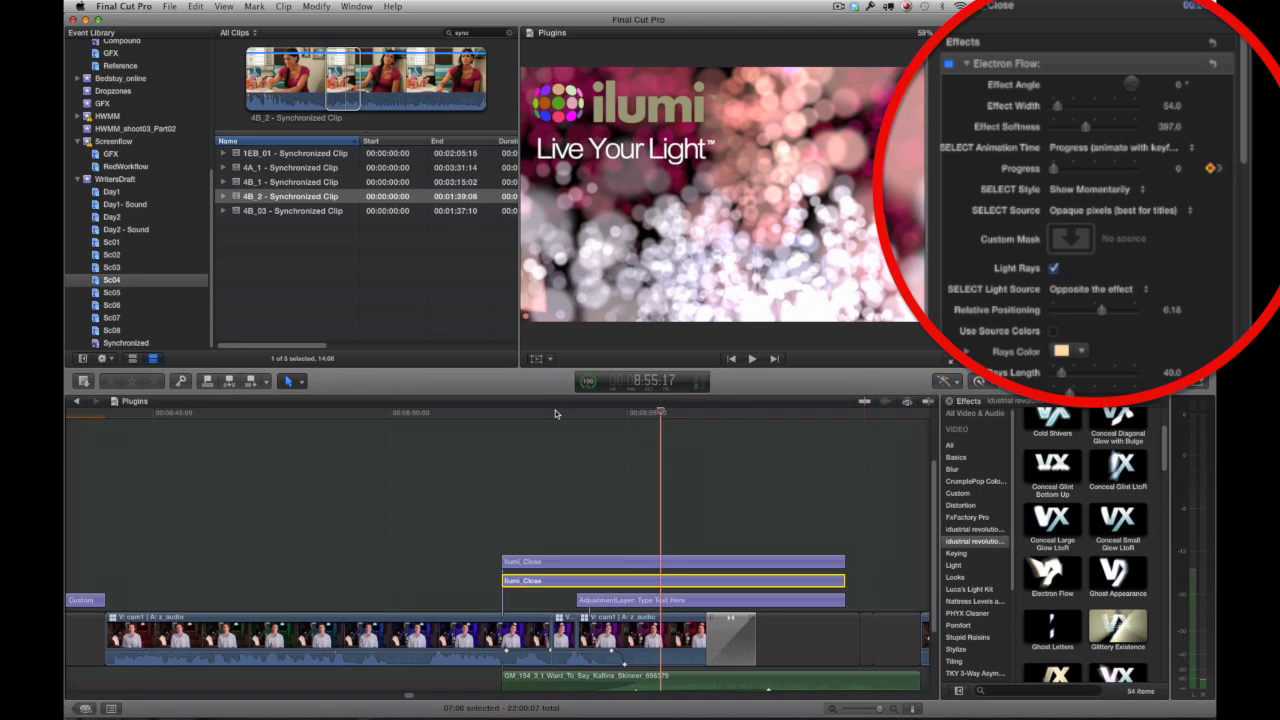
left_click_drag(556, 413, 789, 411)
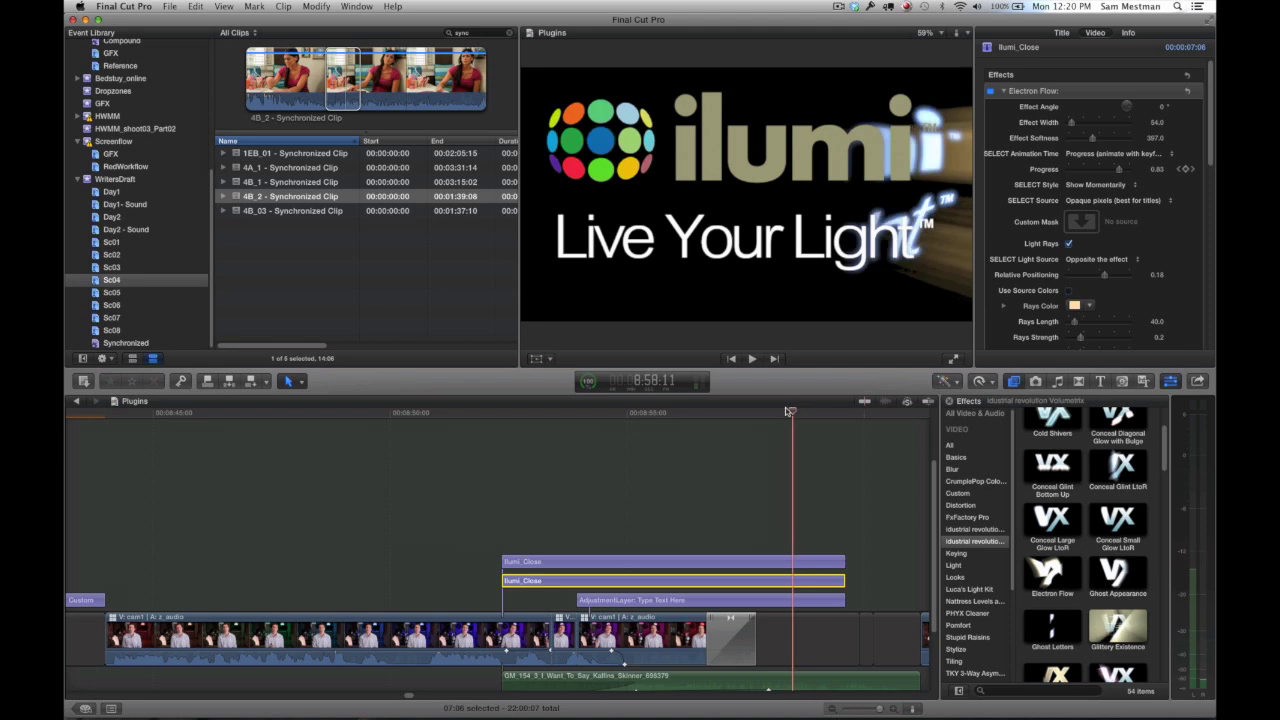
left_click(1090, 186)
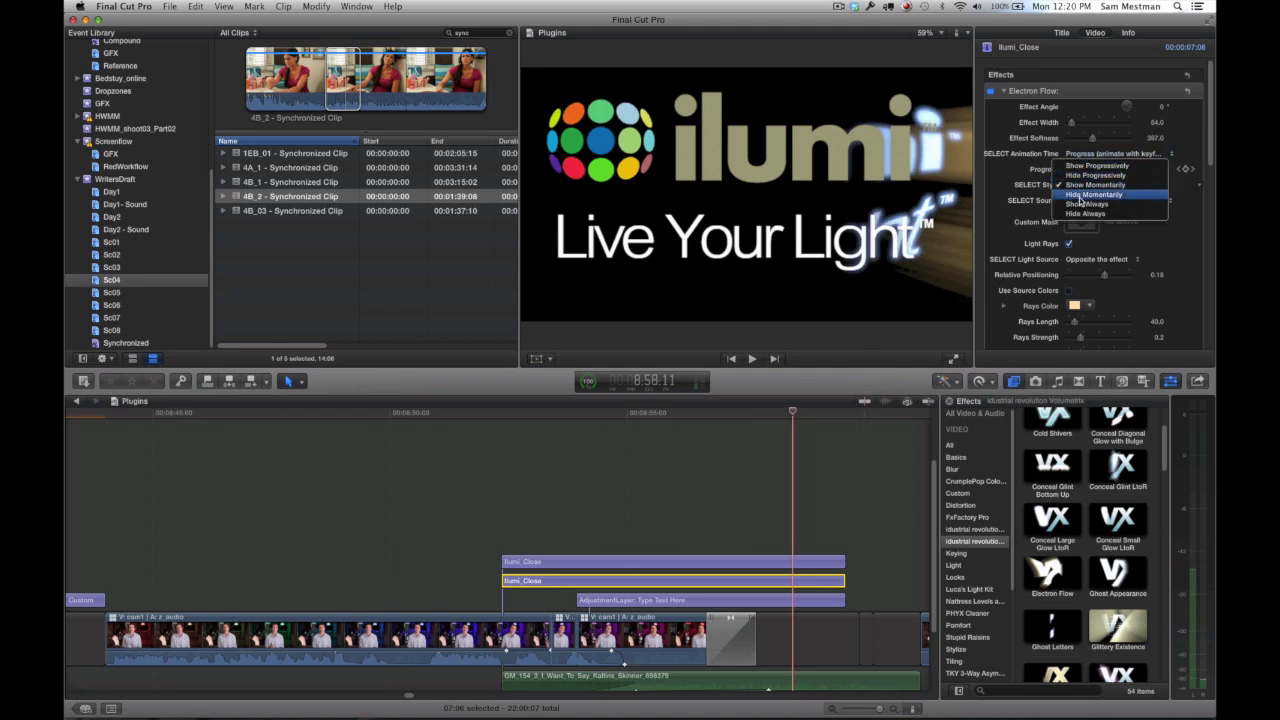
left_click(1027, 207)
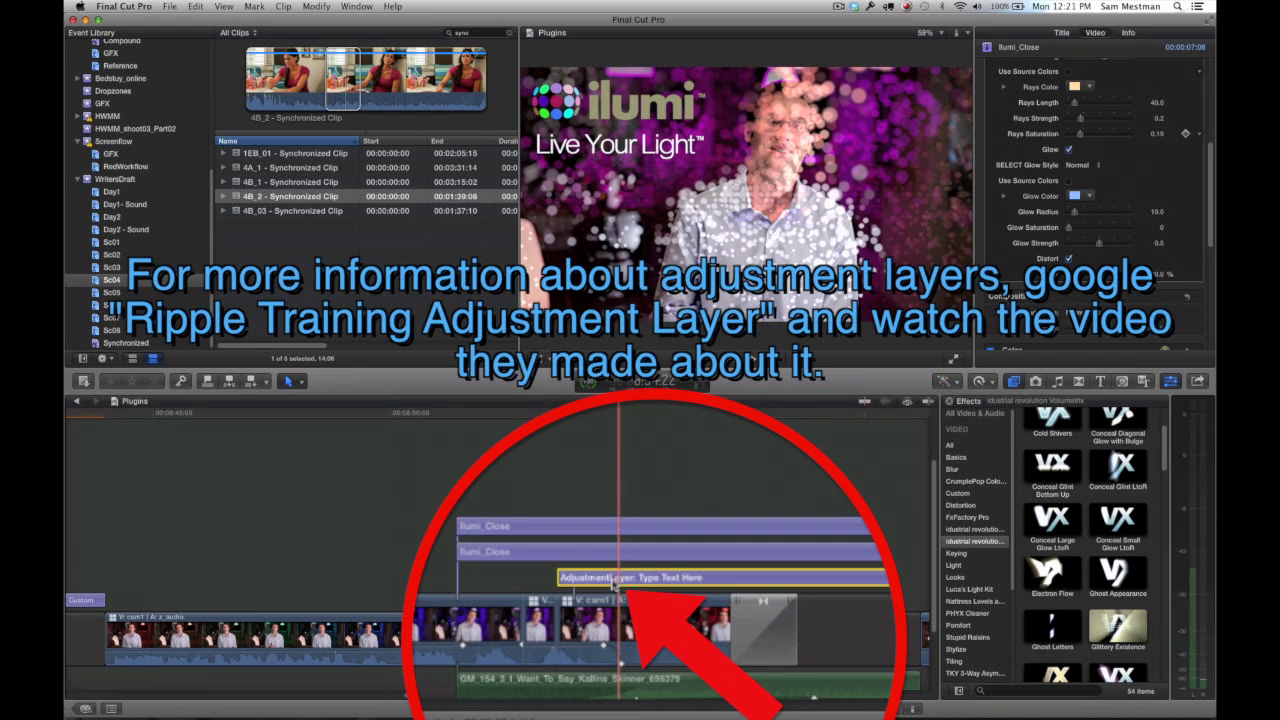
- Compare the effects on the AdjustmentLayer title with those on the cam1 clip beneath it
left_click(613, 584)
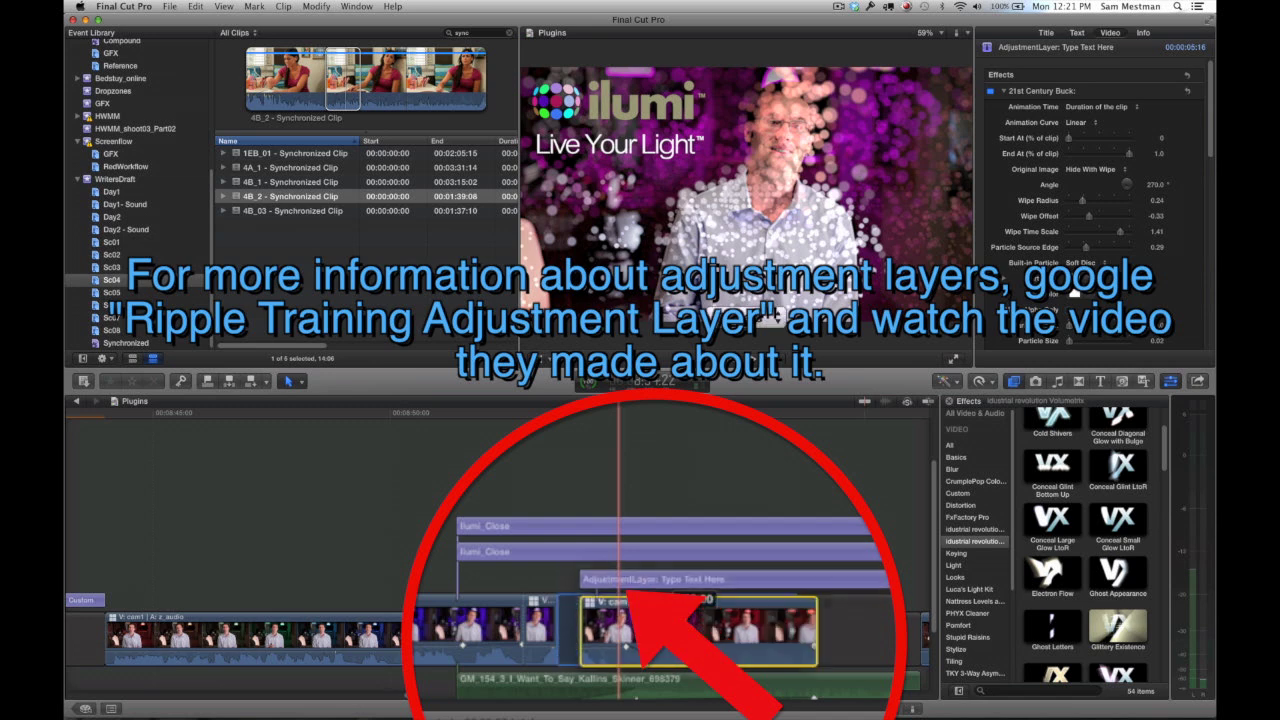
left_click(612, 626)
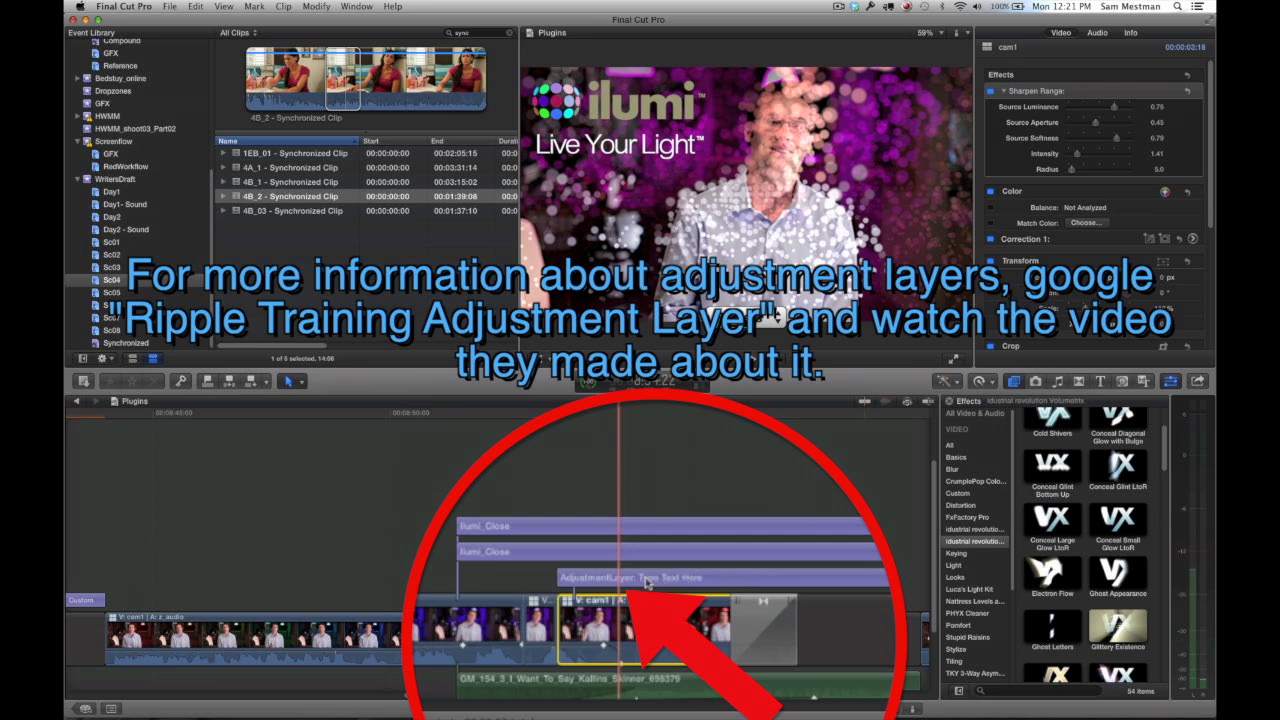
- Select the AdjustmentLayer title and examine its 21st Century Buck settings alongside the idustrial revolution ParticleMetrix effects
left_click(647, 580)
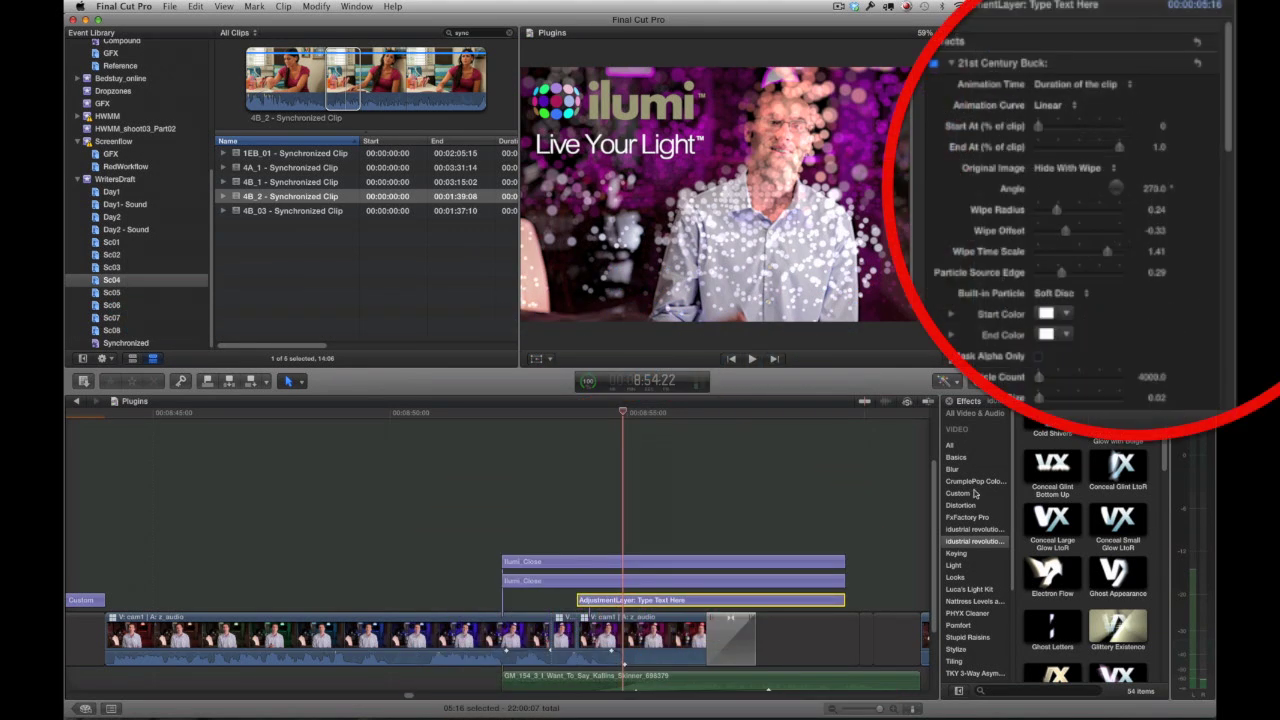
left_click(970, 529)
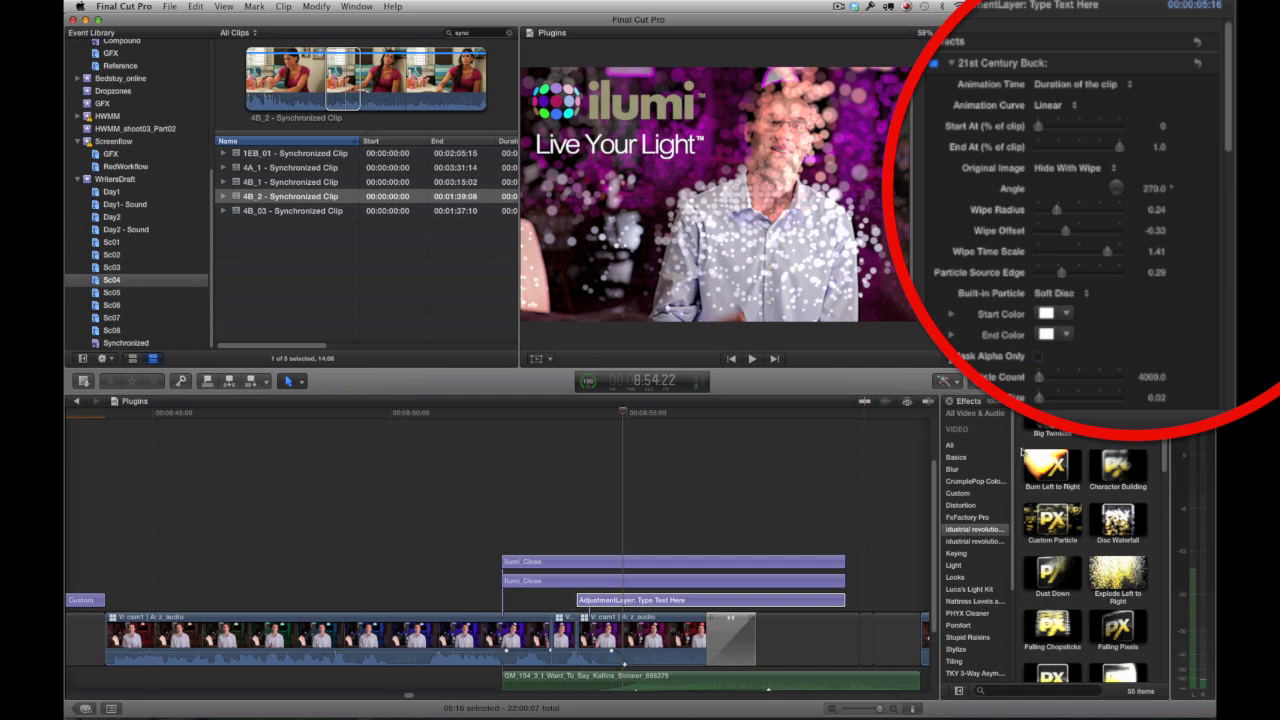
scroll(1090, 500, "up", 3)
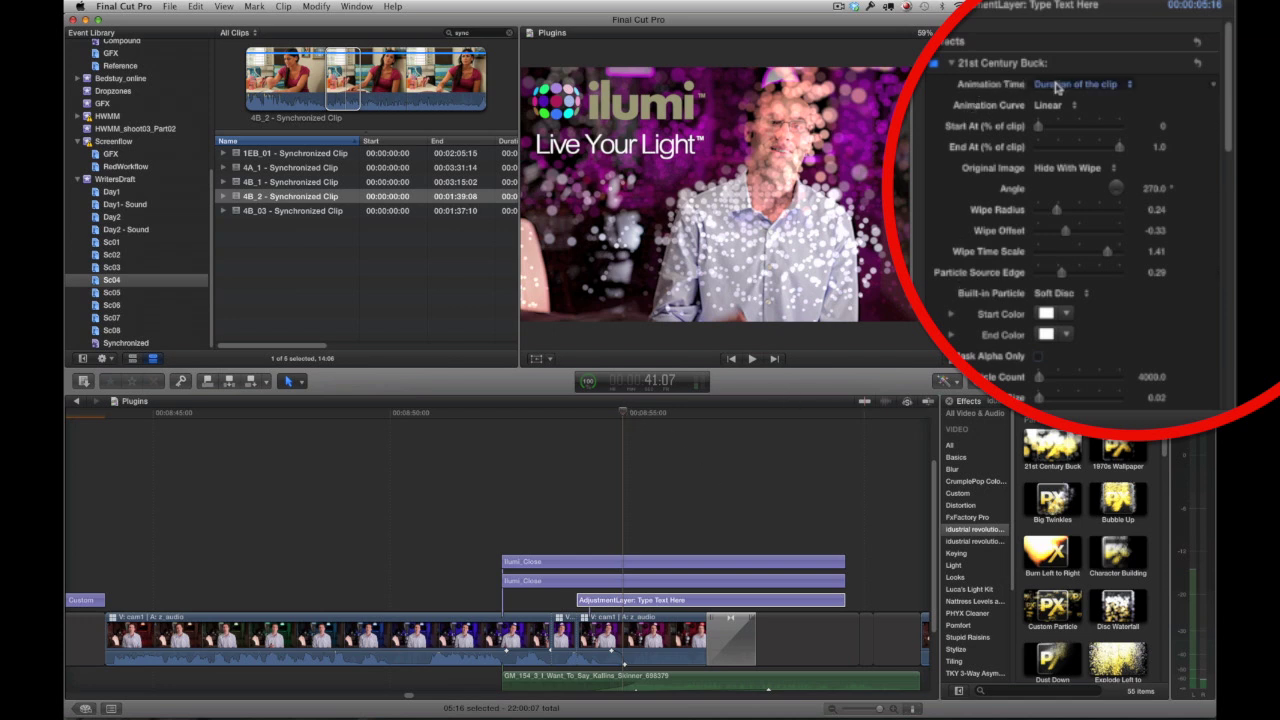
scroll(987, 131, "down", 1)
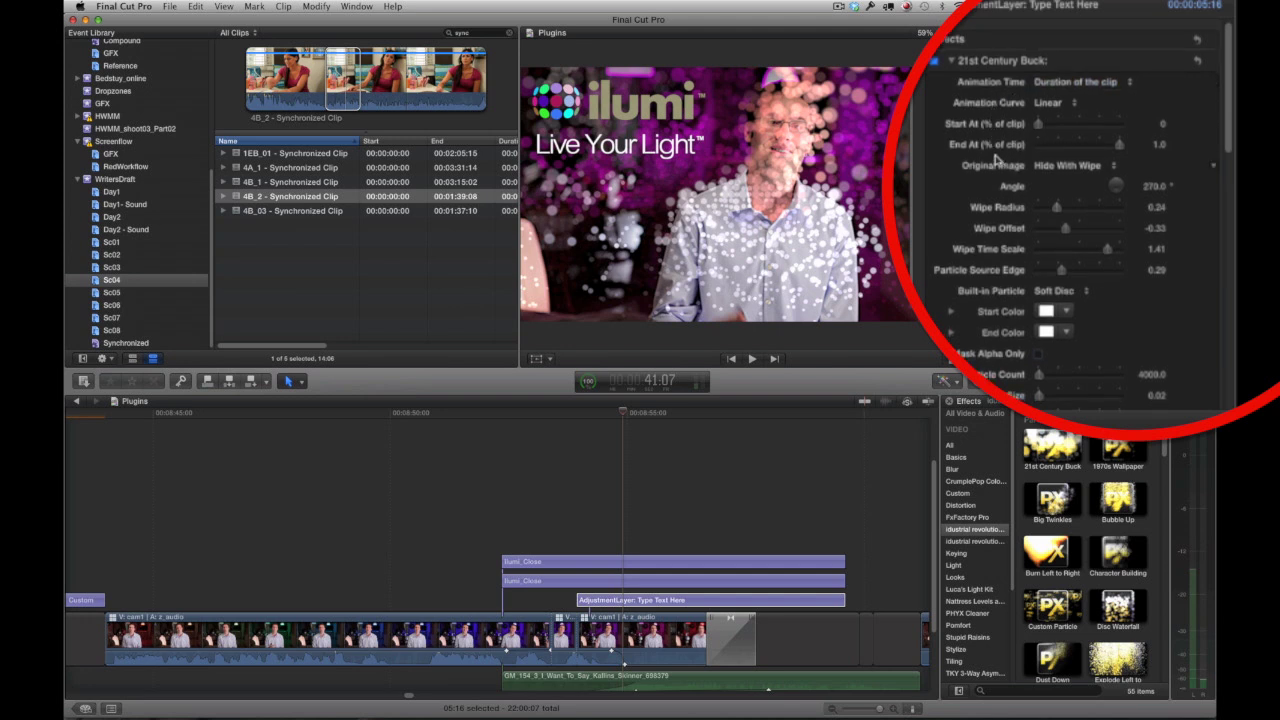
scroll(995, 158, "down", 4)
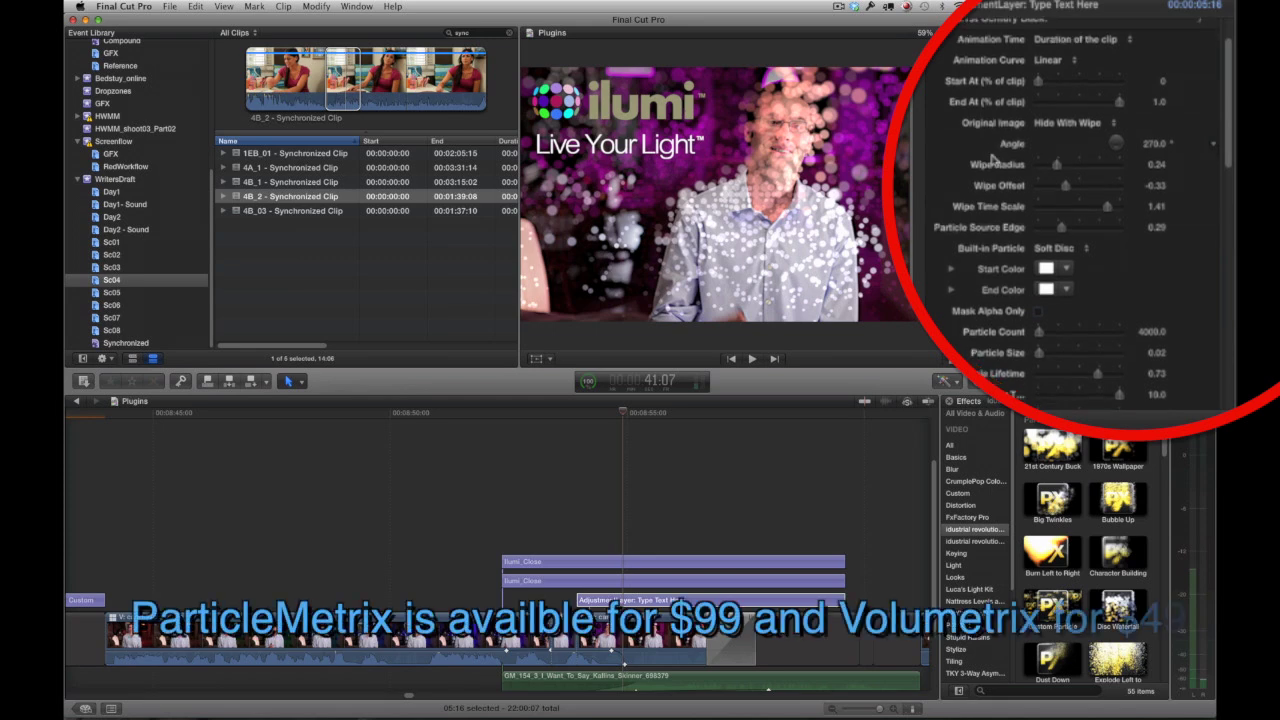
scroll(993, 160, "down", 2)
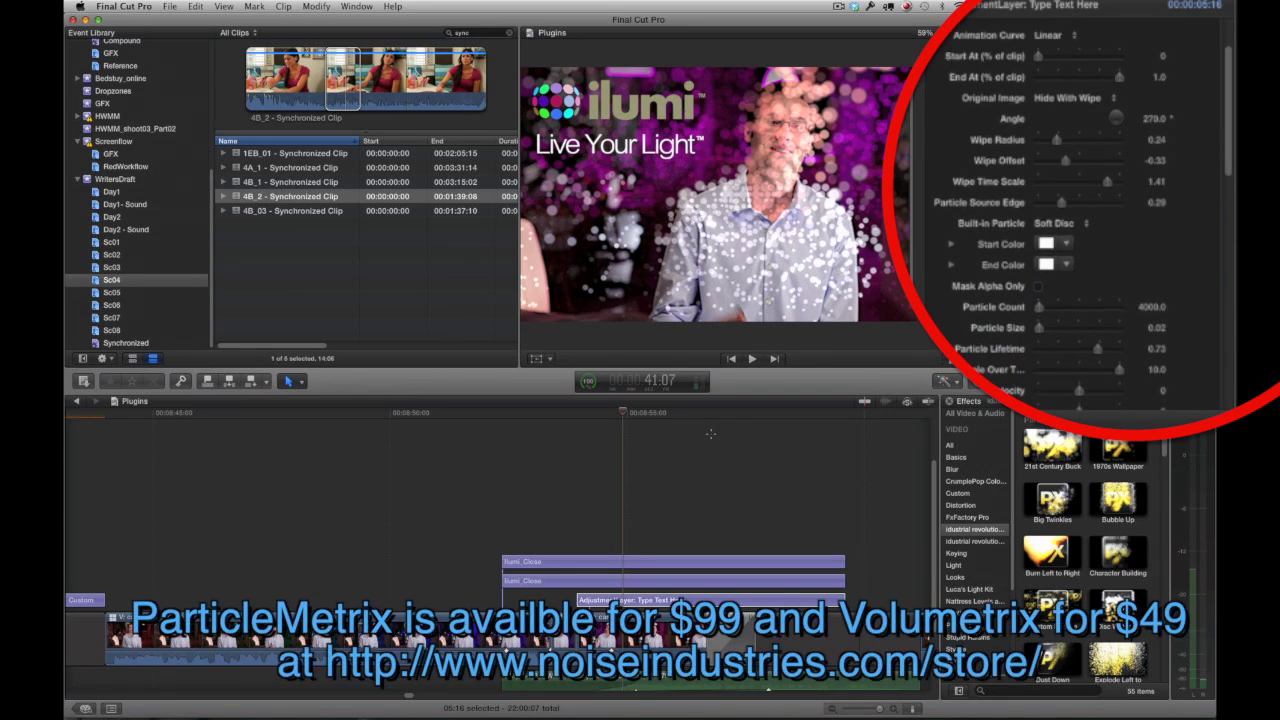
- Play back the ilumi closing sequence from 8:54:15 to preview the particle effect over the logo titles
left_click(610, 414)
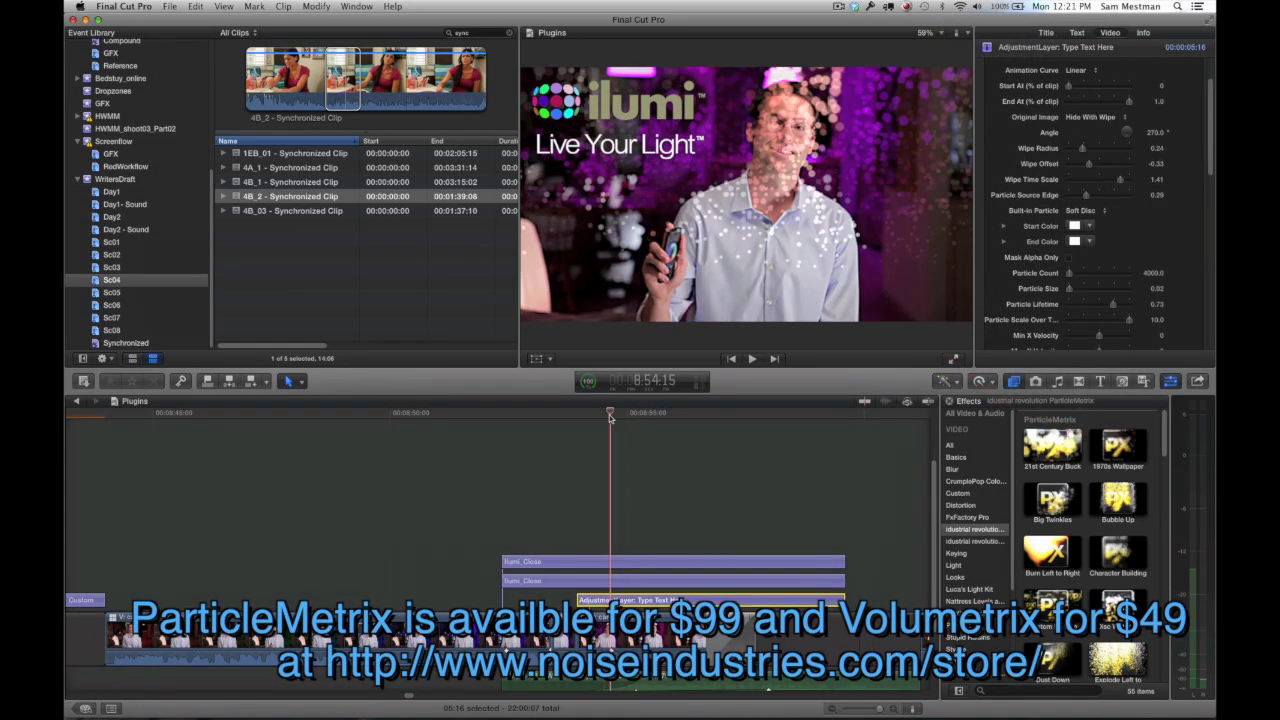
key("space")
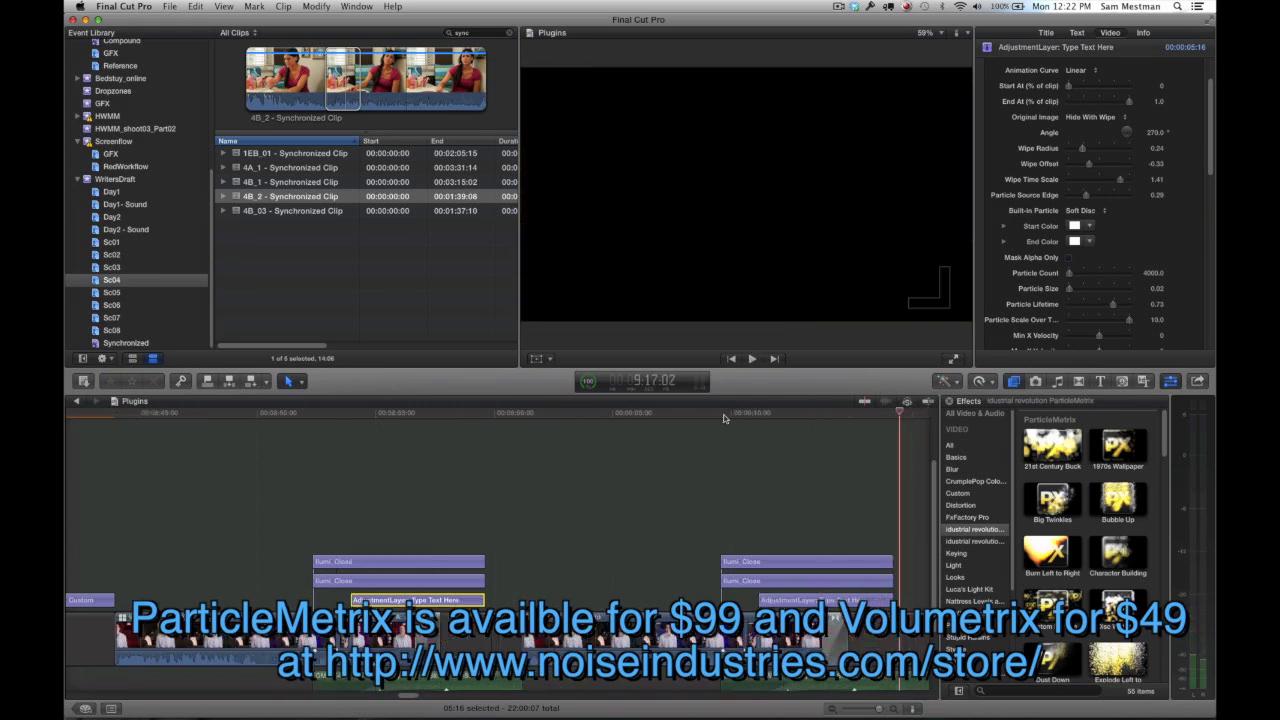
left_click(646, 414)
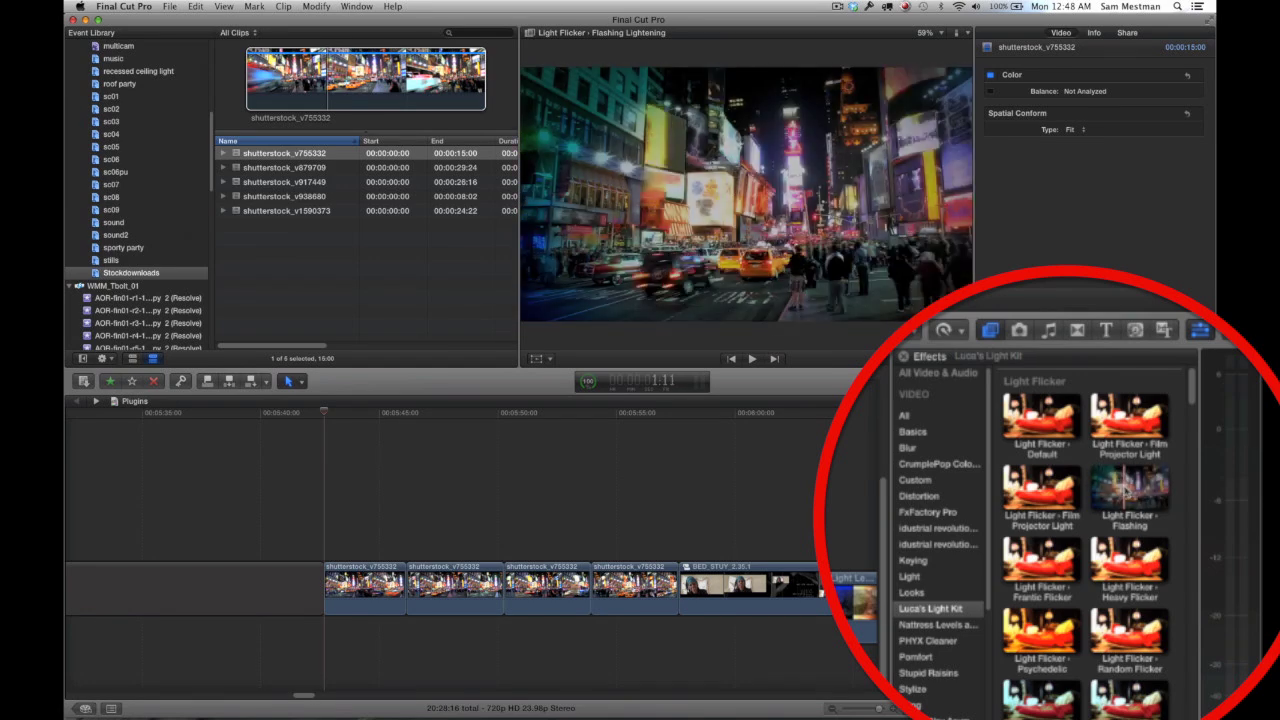
- Browse the Luca's Light Kit effects from Light Flicker through Light Pulse, Multicolor Gradient, Multicolor Vignette, Regional Light and Stylizer to Vivid Touch
scroll(1185, 530, "down", 10)
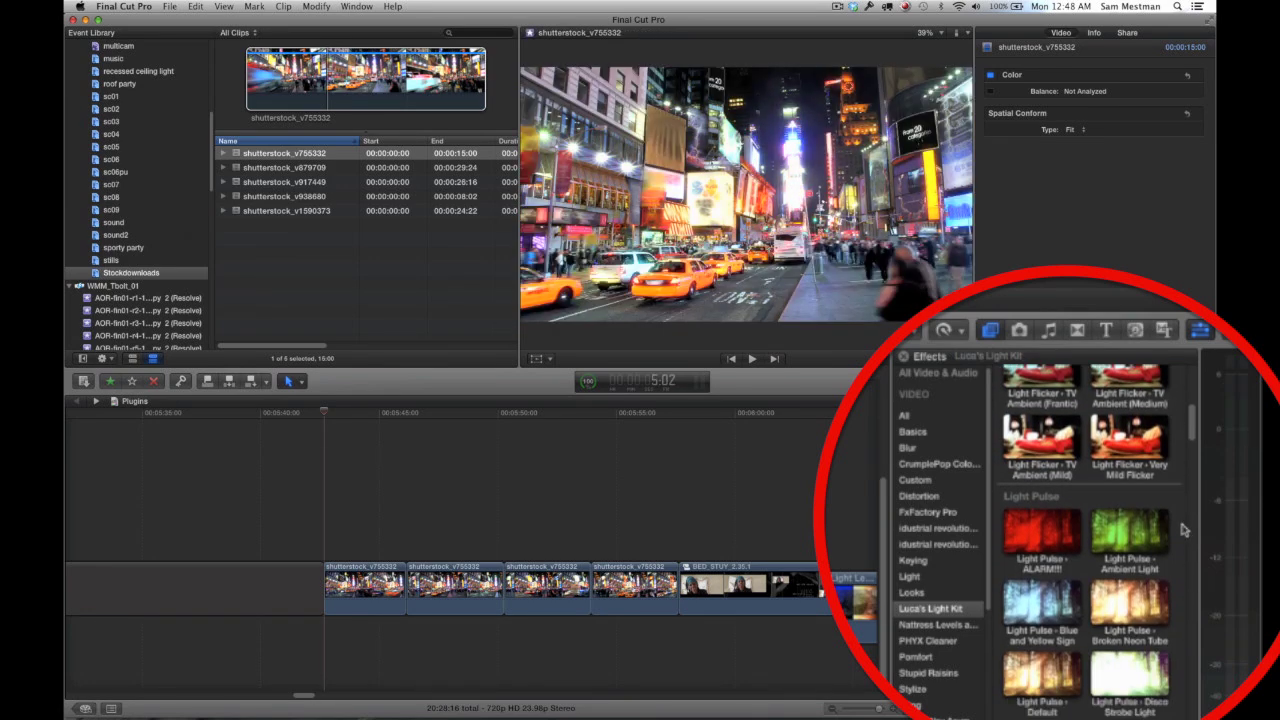
scroll(1185, 530, "down", 2)
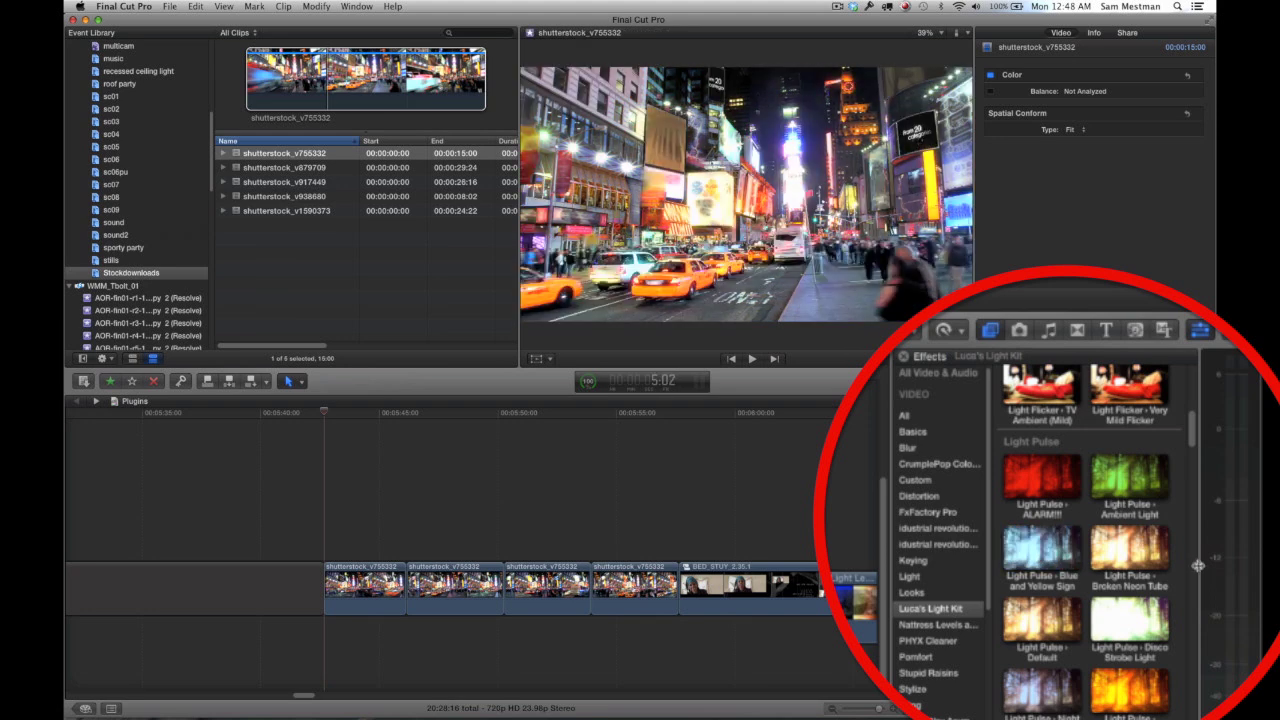
scroll(1198, 566, "down", 10)
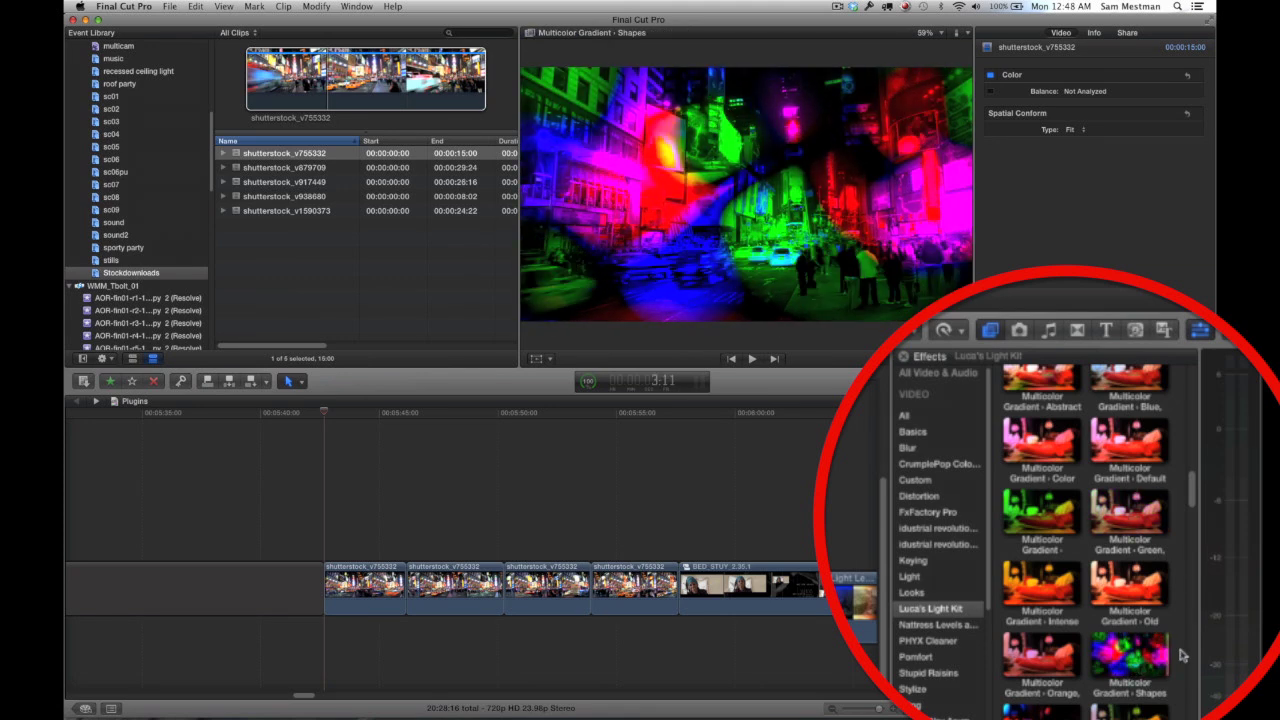
scroll(1183, 652, "down", 5)
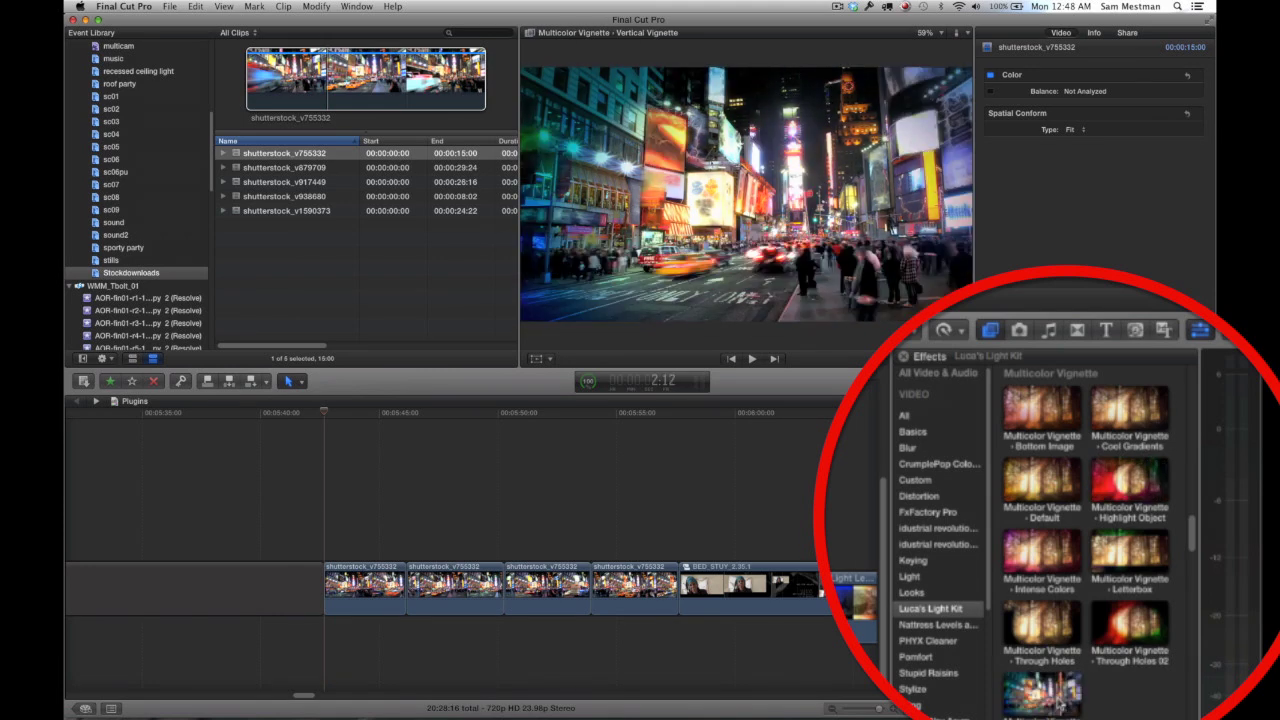
scroll(1089, 694, "down", 5)
scroll(1163, 697, "down", 10)
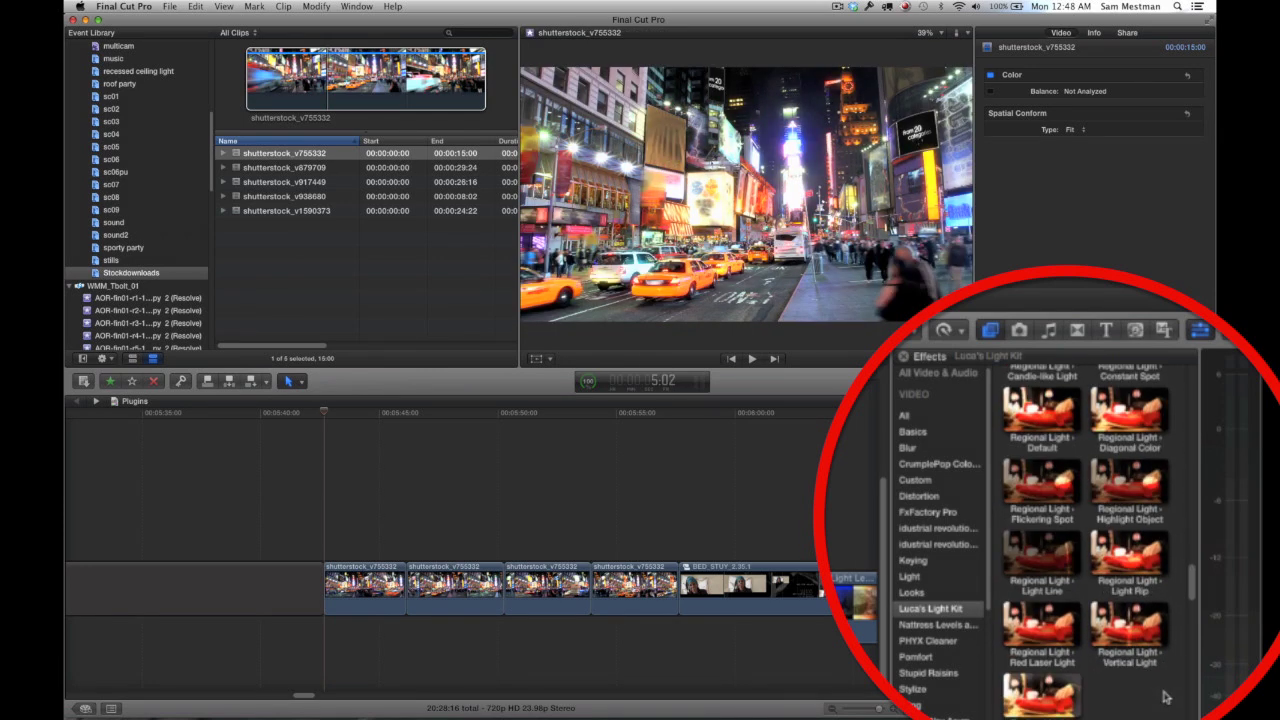
scroll(1163, 697, "down", 3)
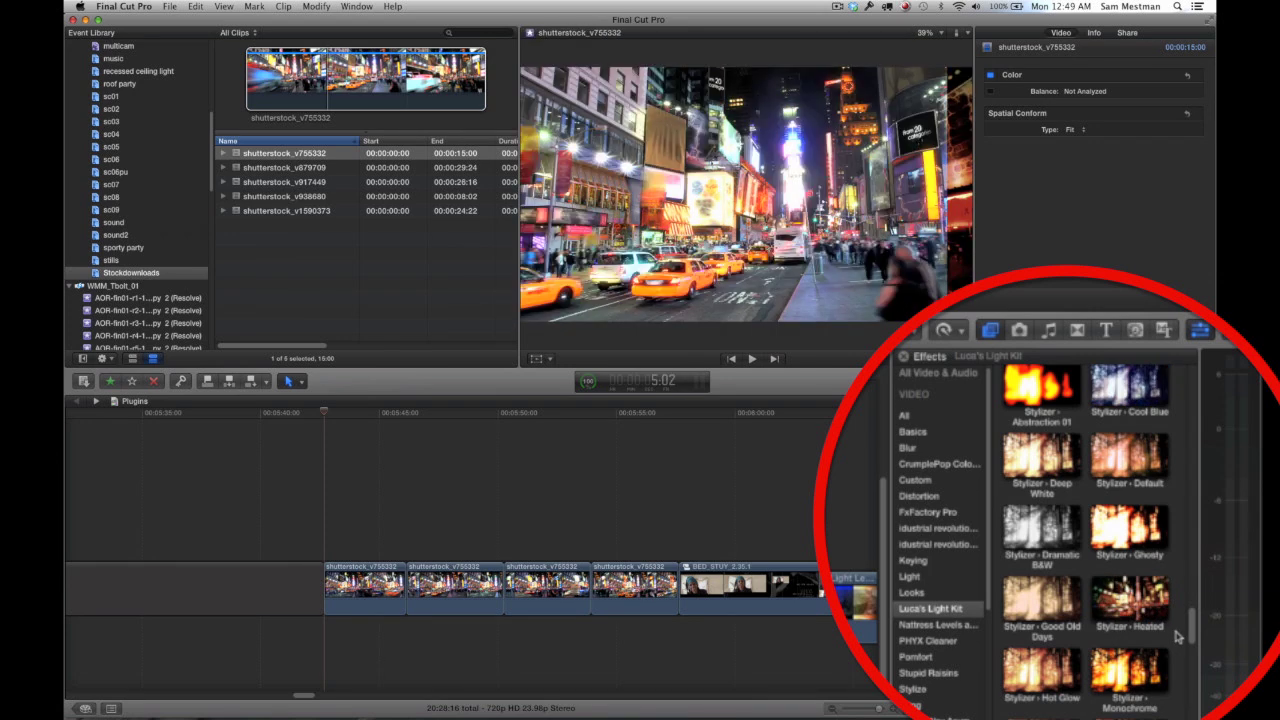
scroll(1178, 638, "down", 5)
scroll(1178, 640, "down", 5)
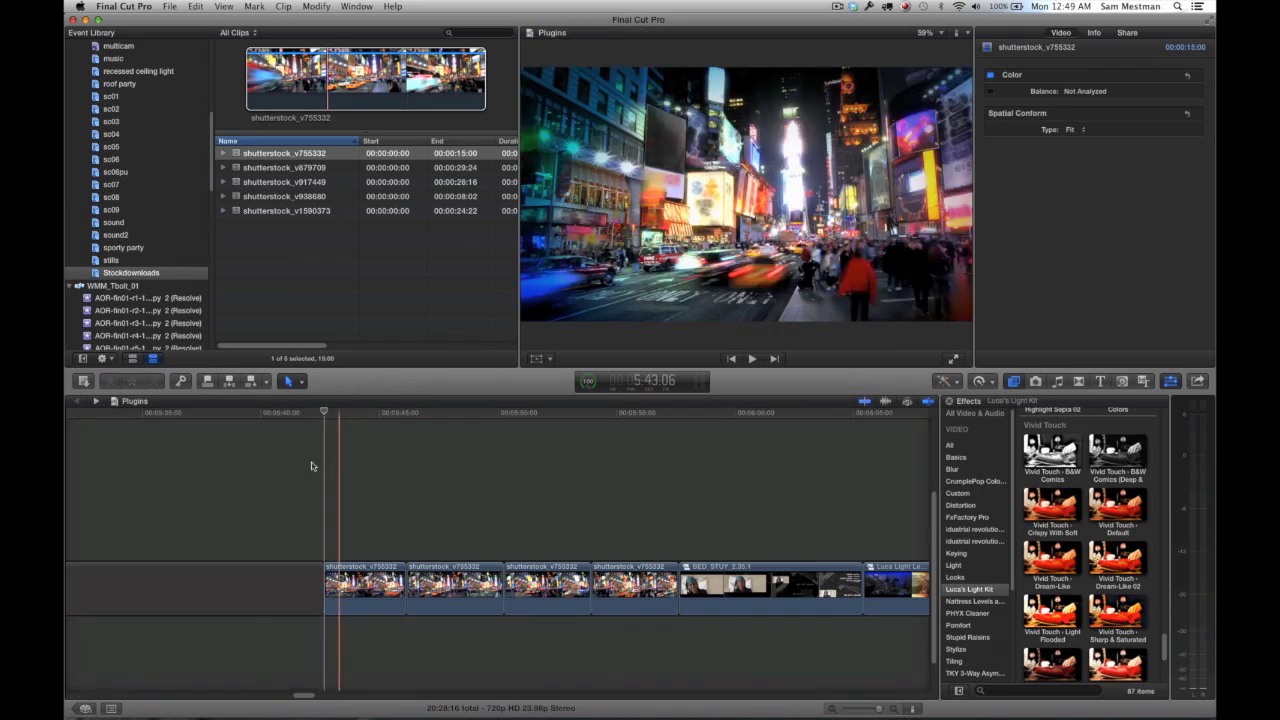
- Play the shutterstock_v755332 clips from 5:42:07 to 5:56:05 and undo any accidental gap insertion in the timeline
left_click(315, 463)
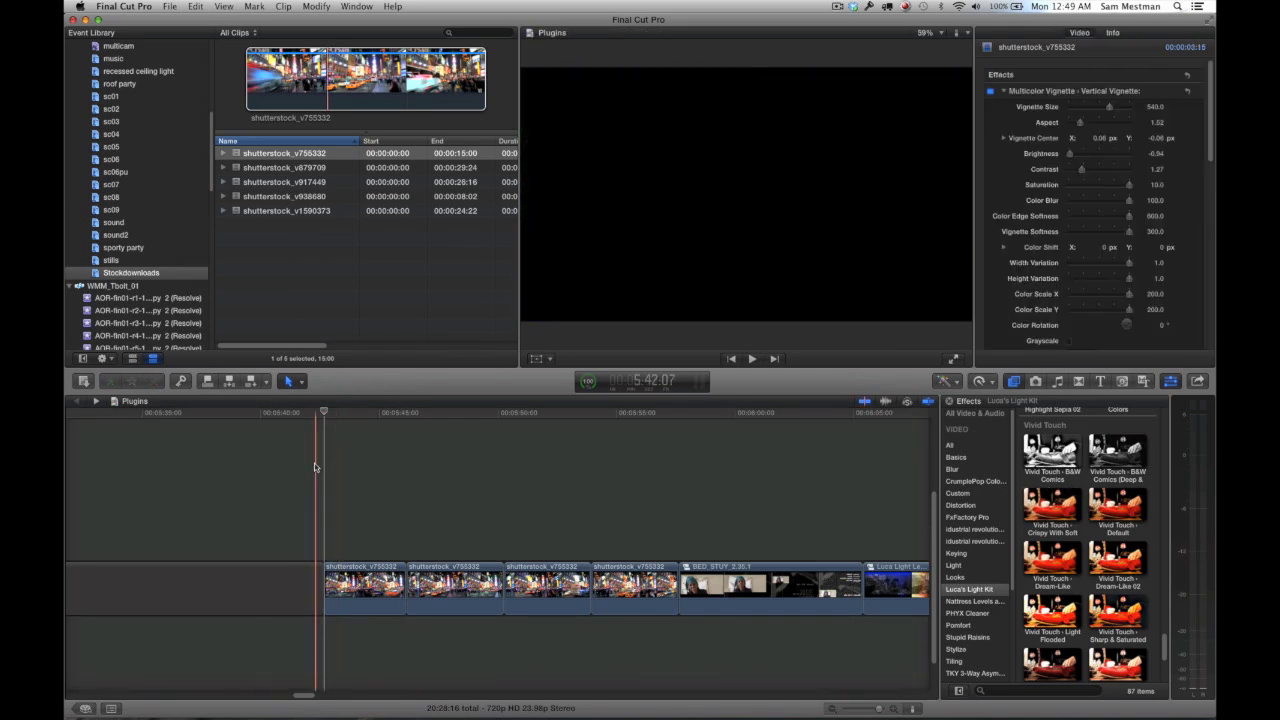
key("space")
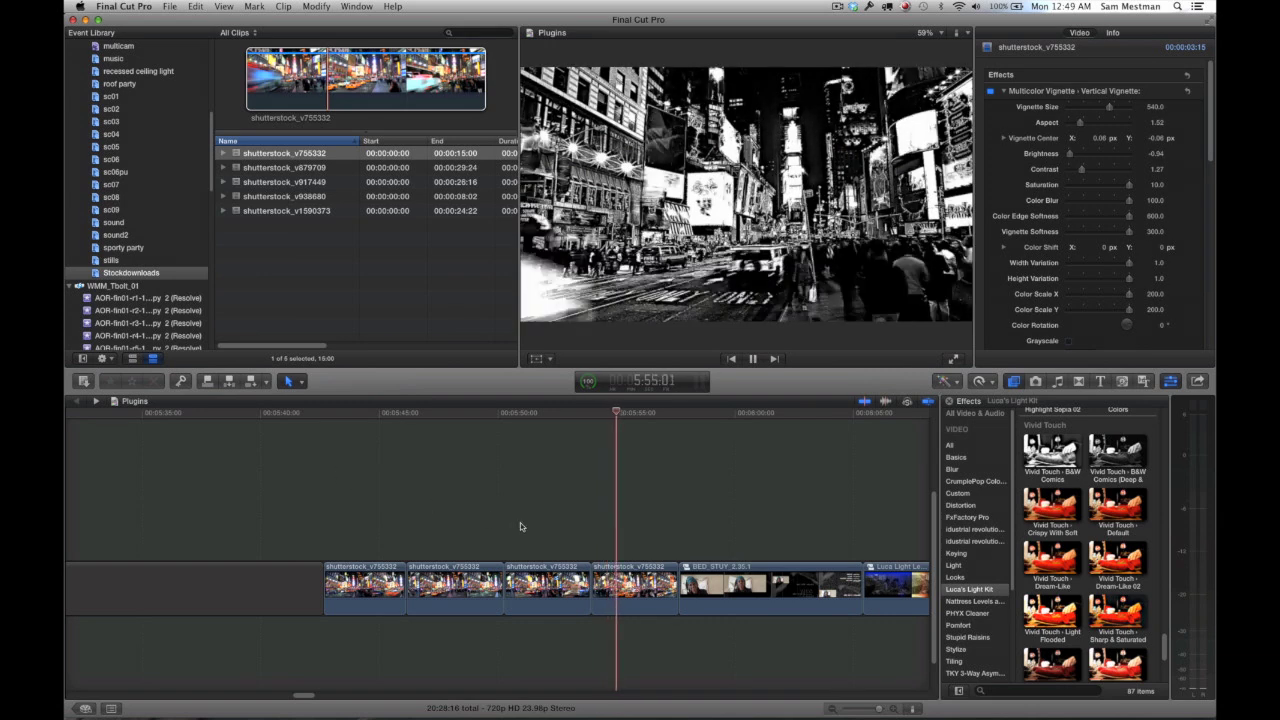
key("space")
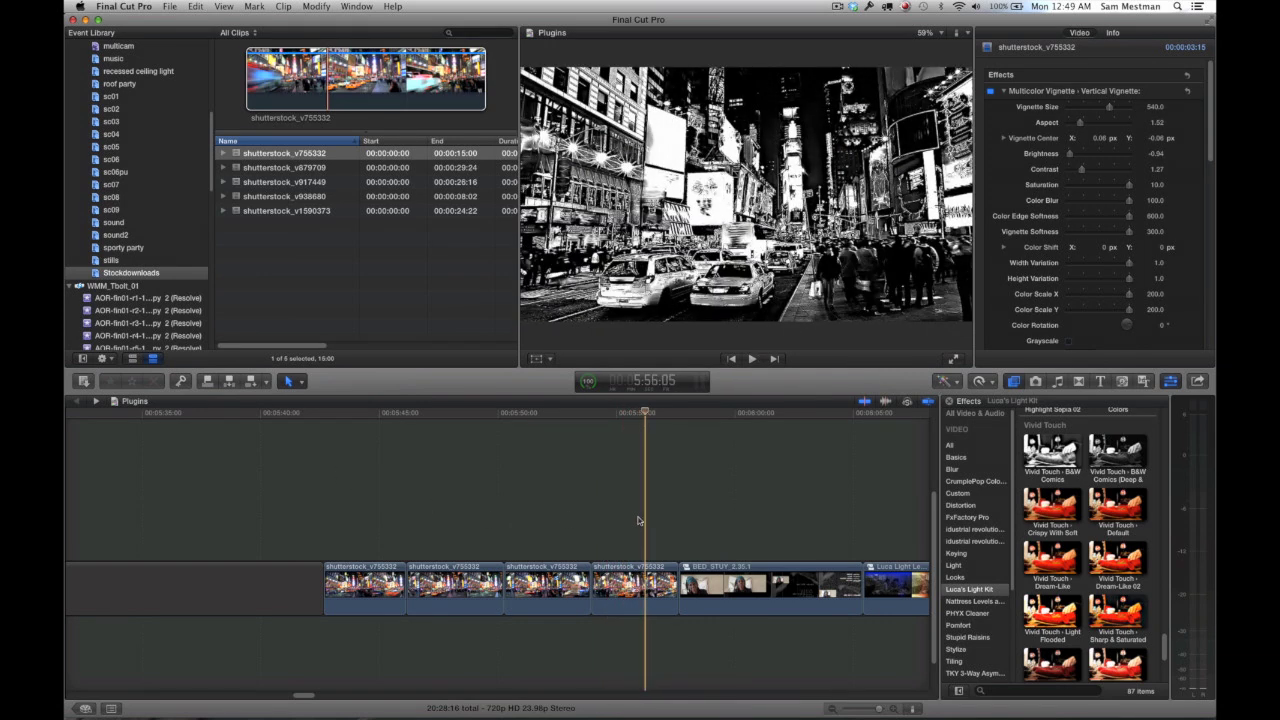
key("w")
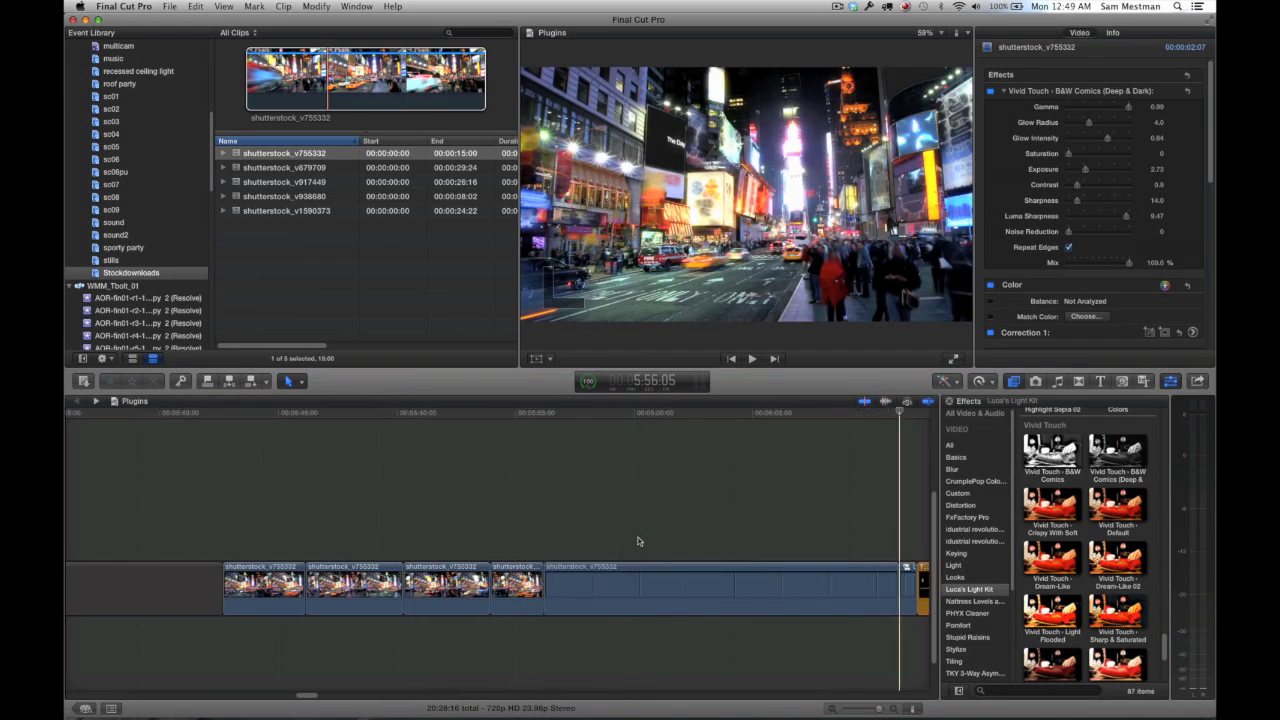
key("super+z")
- On the fourth shutterstock_v755332 clip's Vivid Touch - B&W Comics (Deep & Dark) effect, set Gamma 0.53, Exposure 3.36, Contrast 2.41 and Sharpness 43.0
left_click(541, 525)
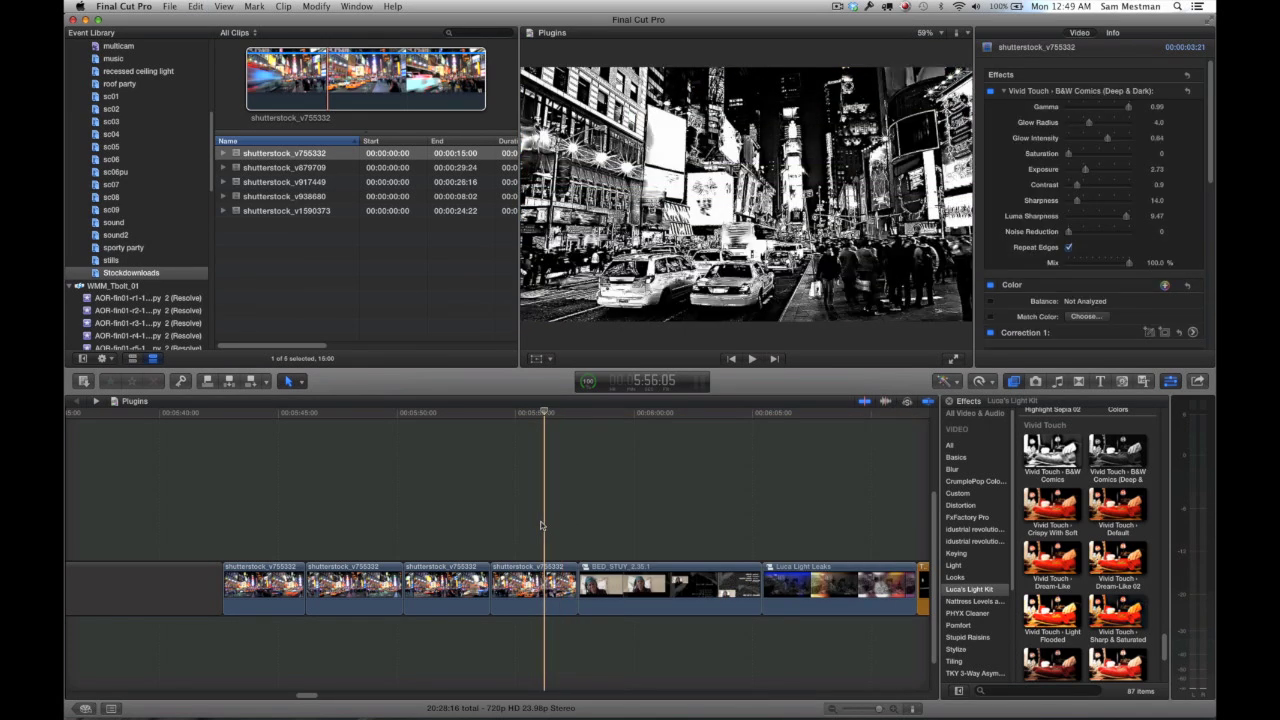
key("c")
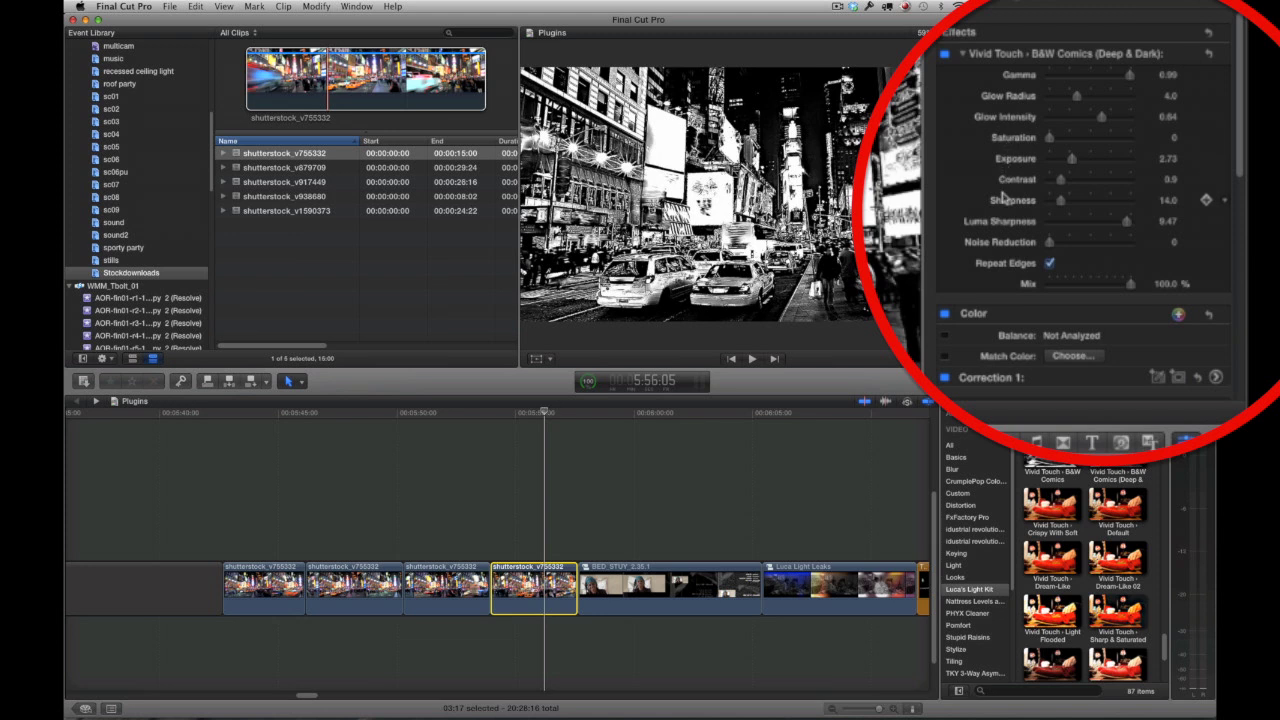
left_click_drag(1095, 159, 1101, 166)
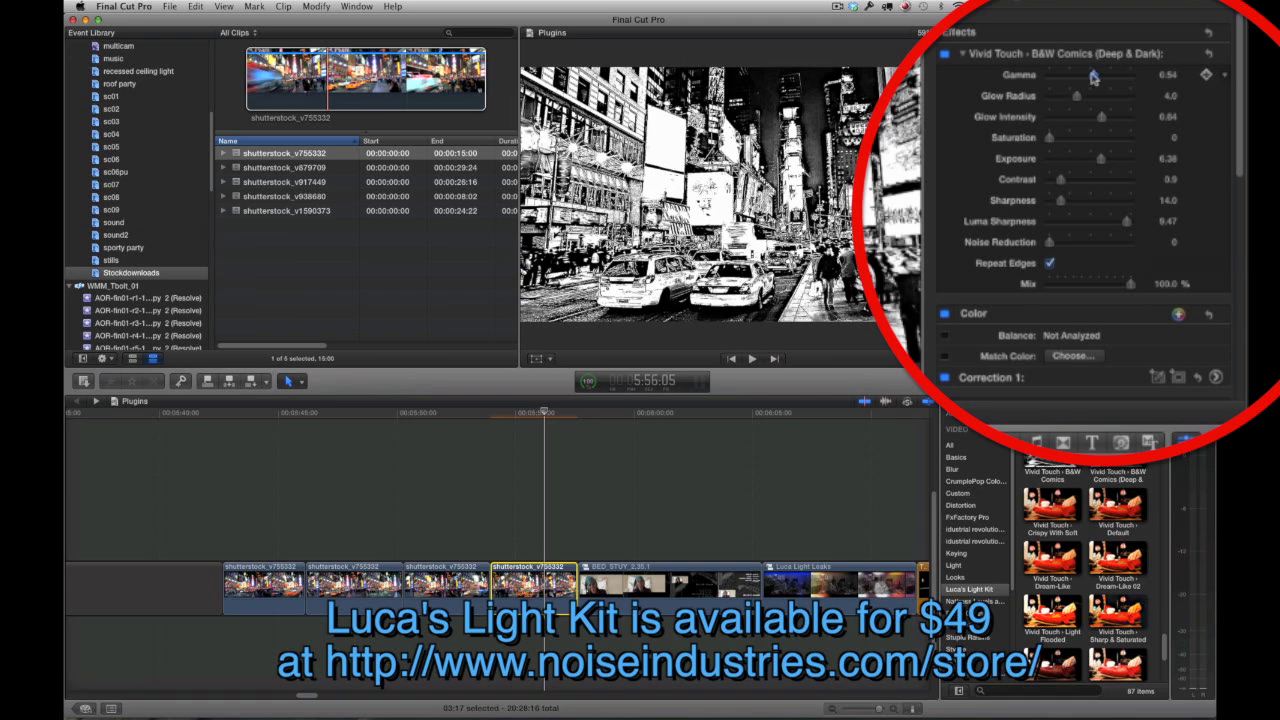
left_click_drag(1094, 78, 1092, 78)
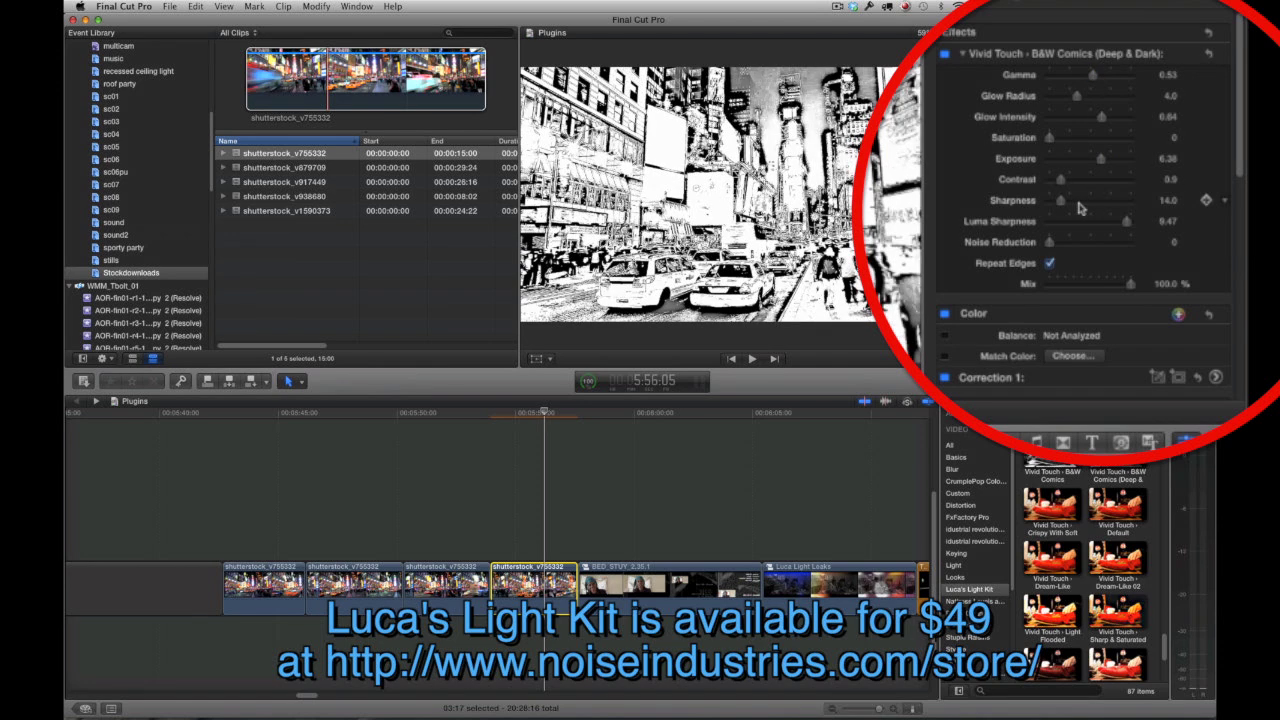
left_click_drag(1085, 203, 1088, 184)
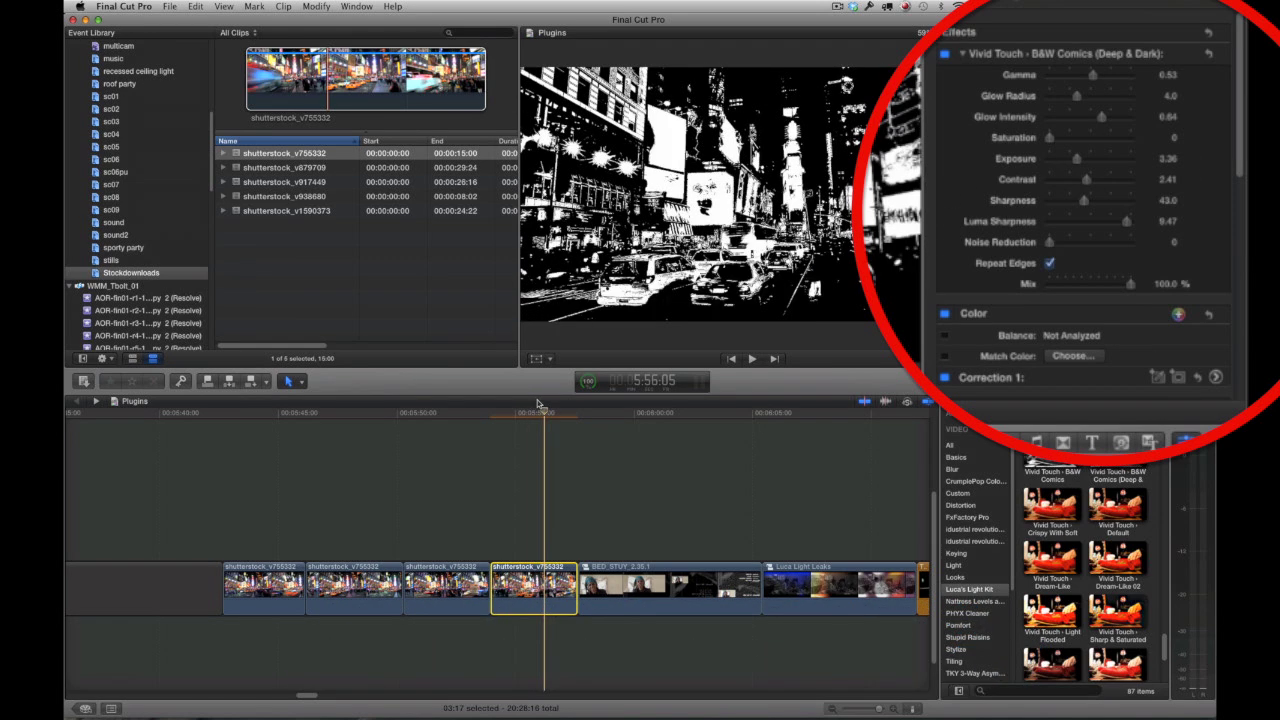
- Play the BED_STUY_2.35.1 compound clip up to 6:04:20 and turn off skimming
key("Down")
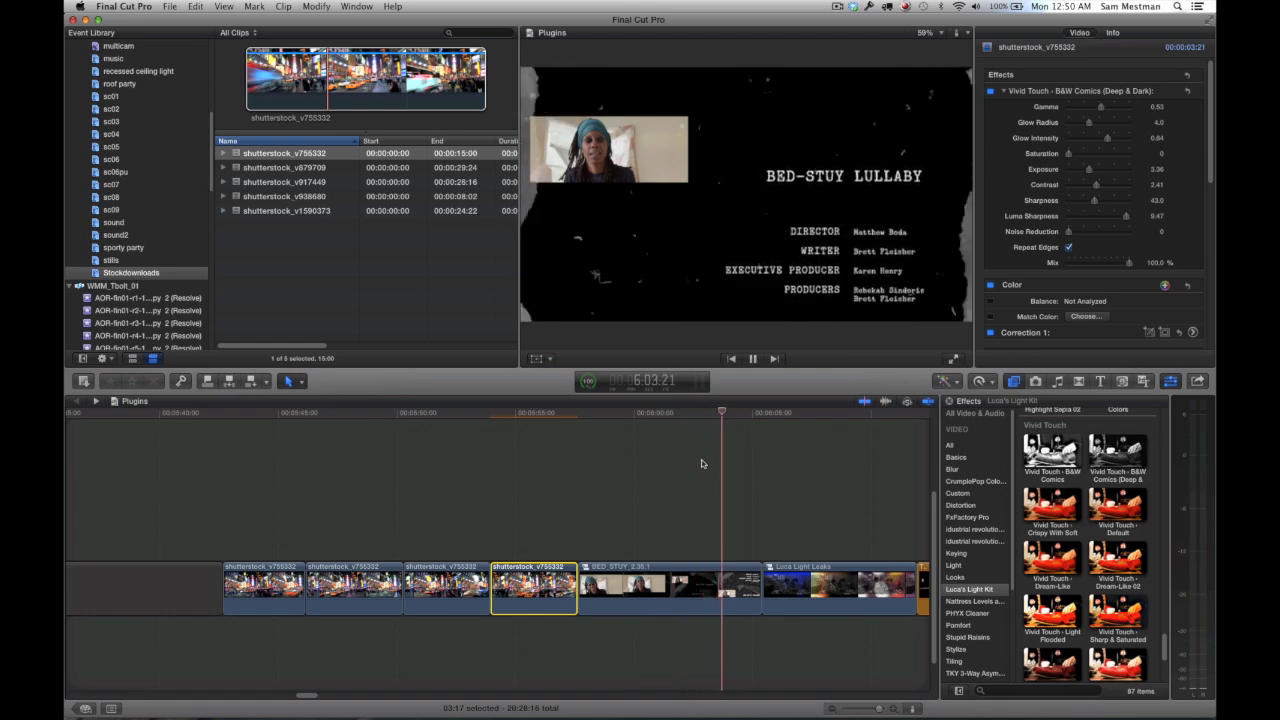
key("space")
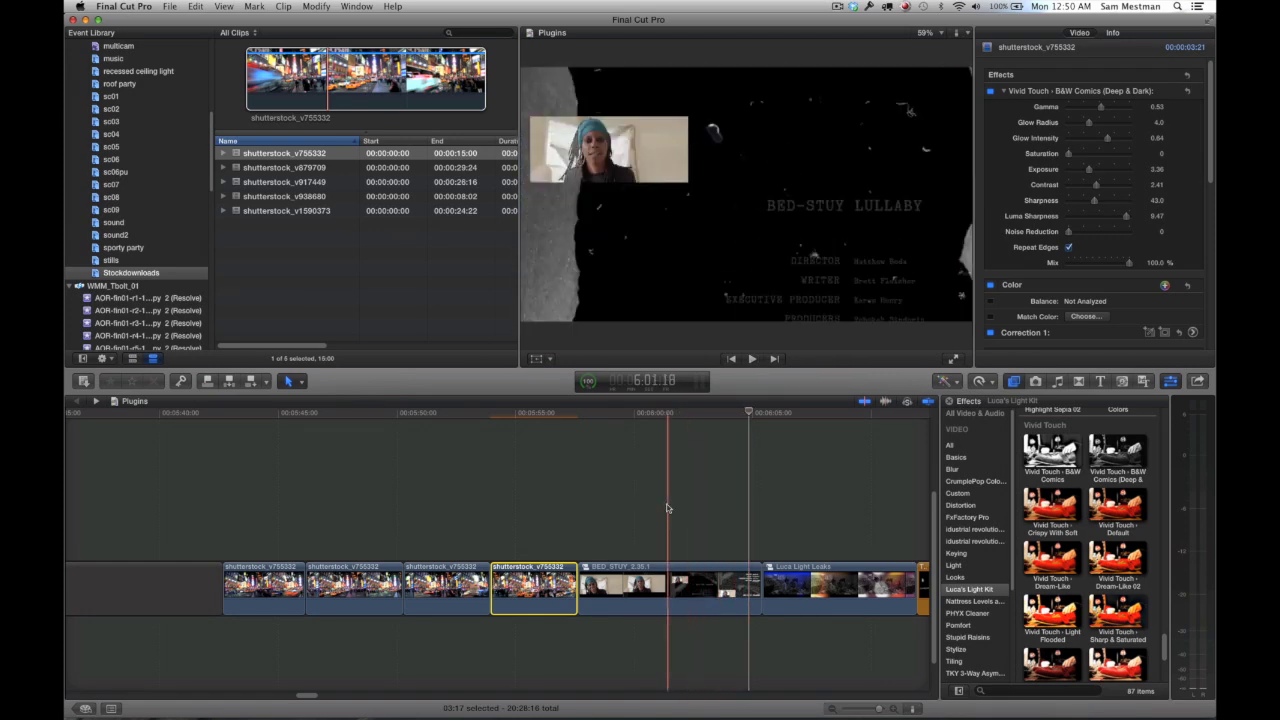
key("s")
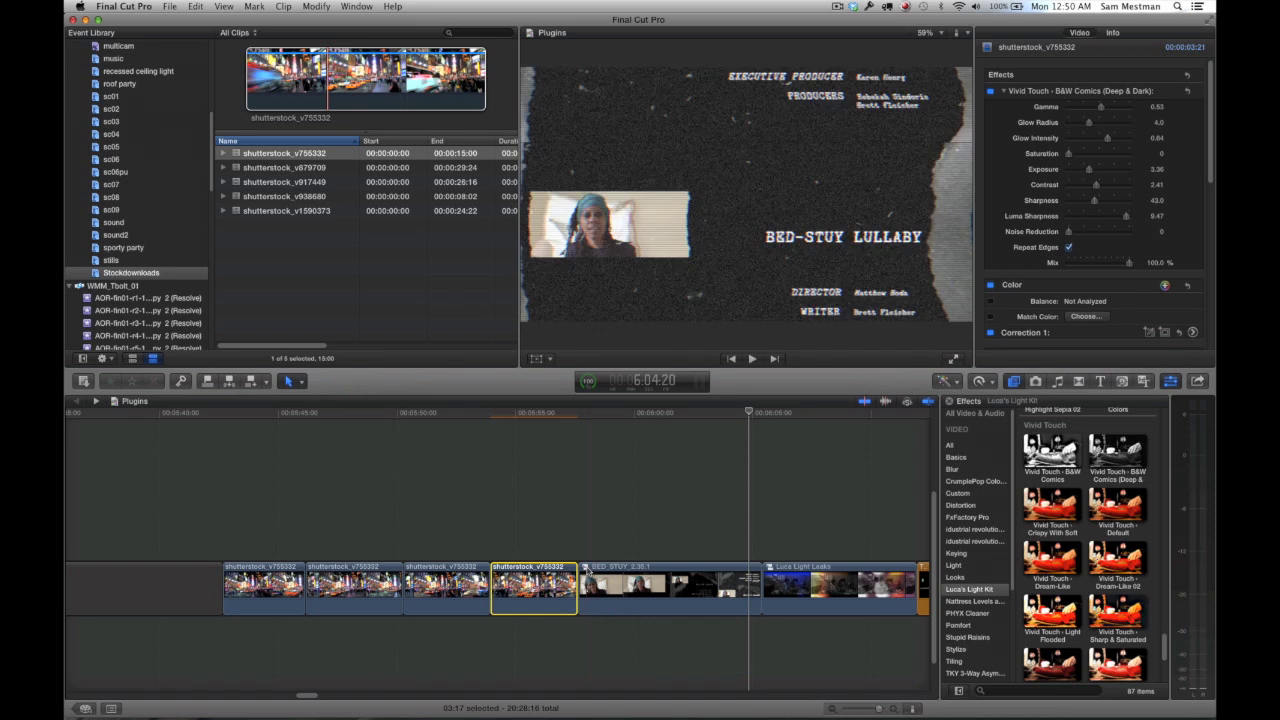
- Open the BED_STUY_2.35.1 compound clip and its nested BED_STUY_Rewind, and scrub its Hair & Scratches and Dirt layers to 3:23
double_click(586, 565)
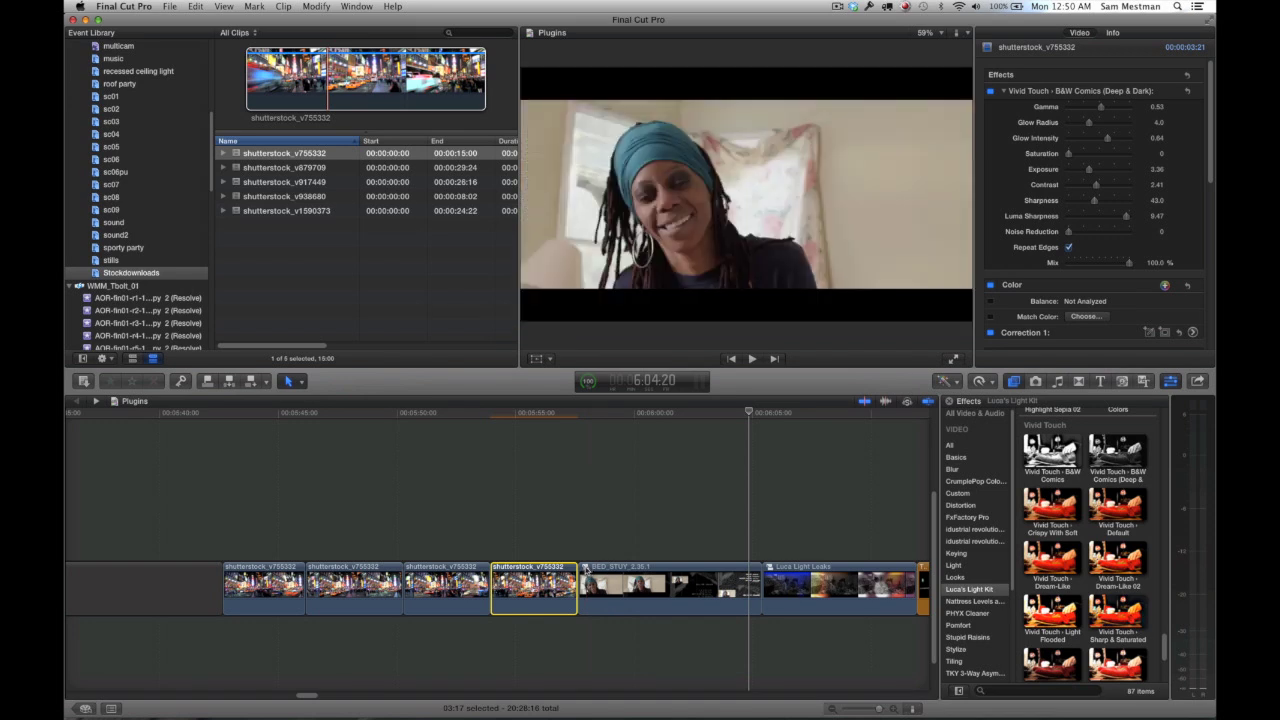
key("s")
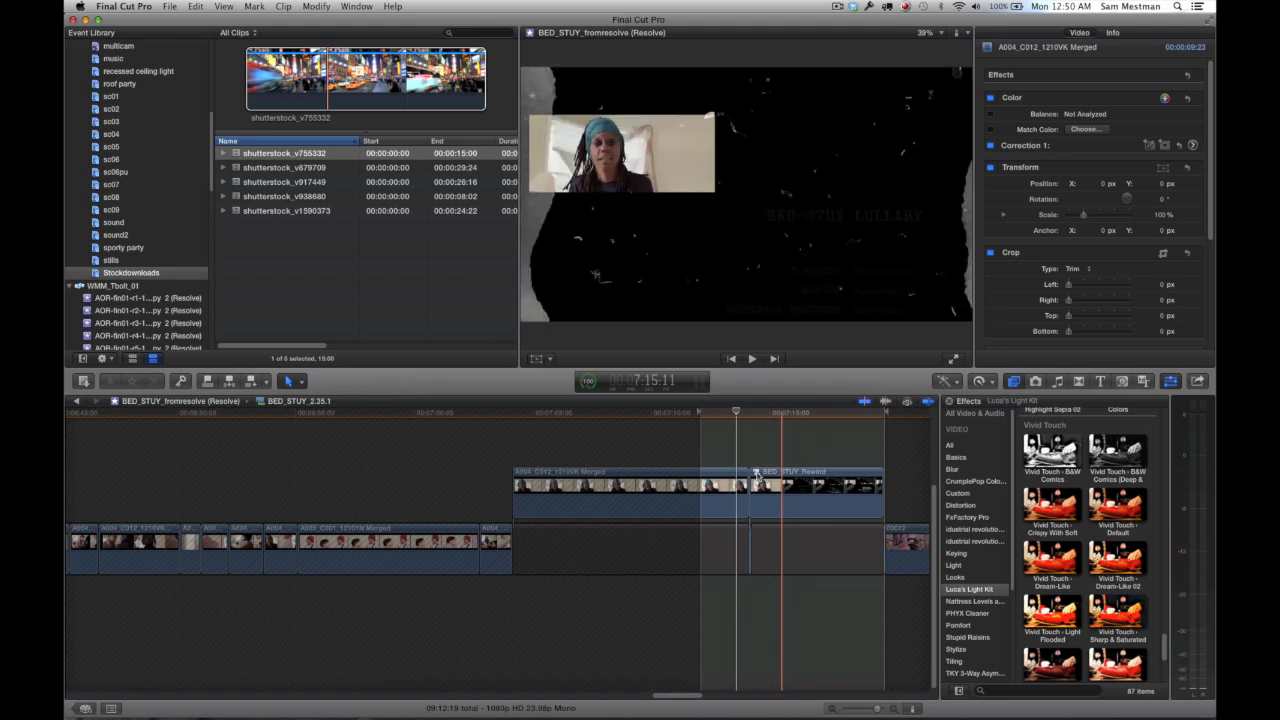
double_click(757, 474)
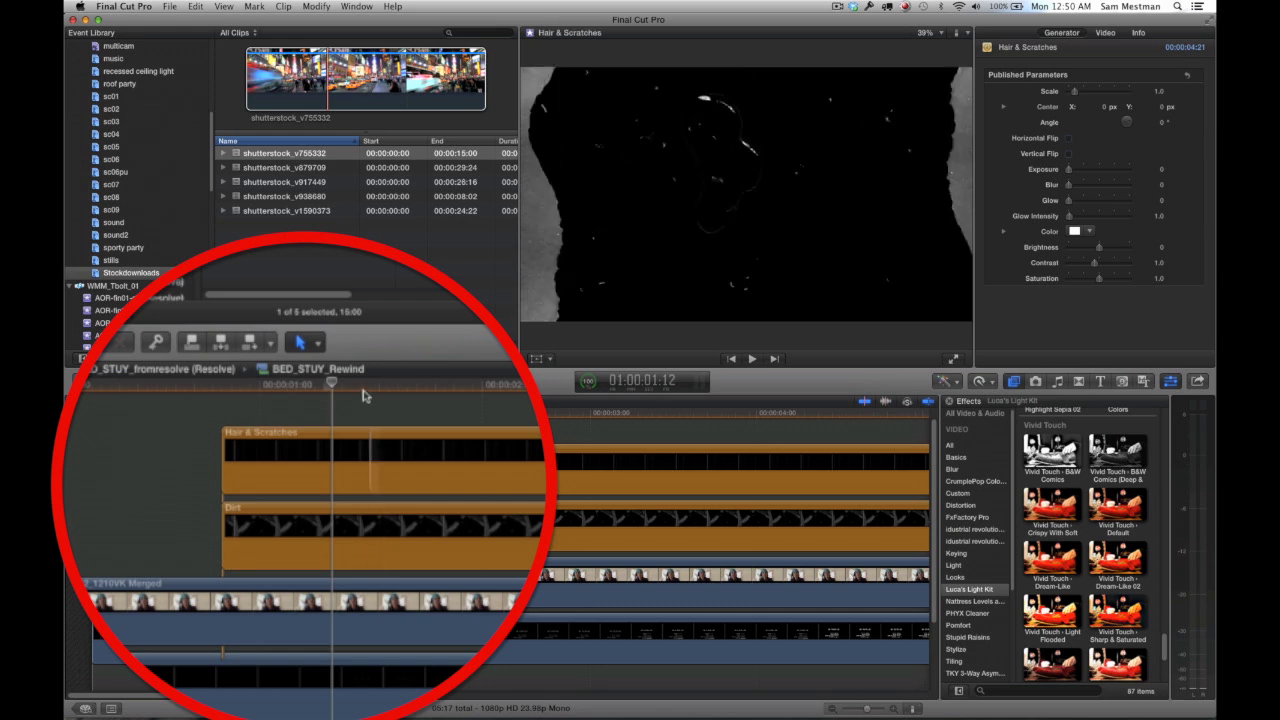
left_click_drag(370, 389, 744, 425)
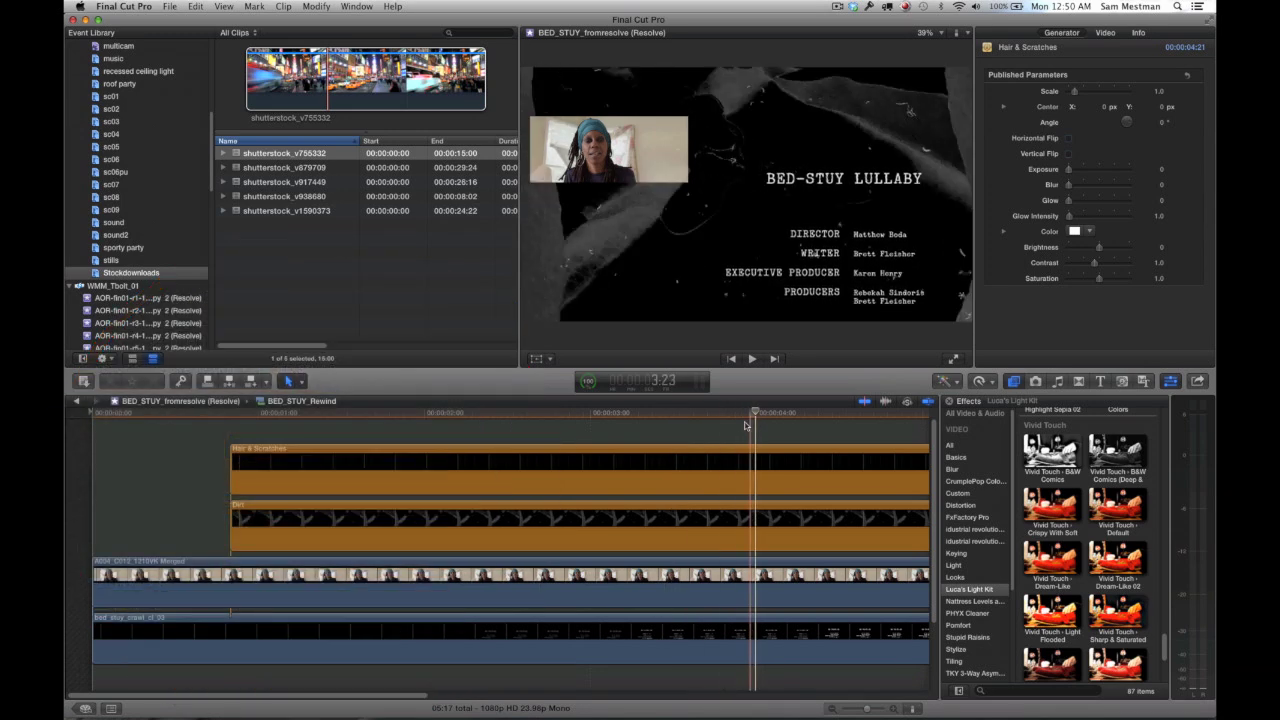
- Browse the generators in the Luca's Grunge Effects category and those in the Luca's Light Leaks category
left_click(1123, 382)
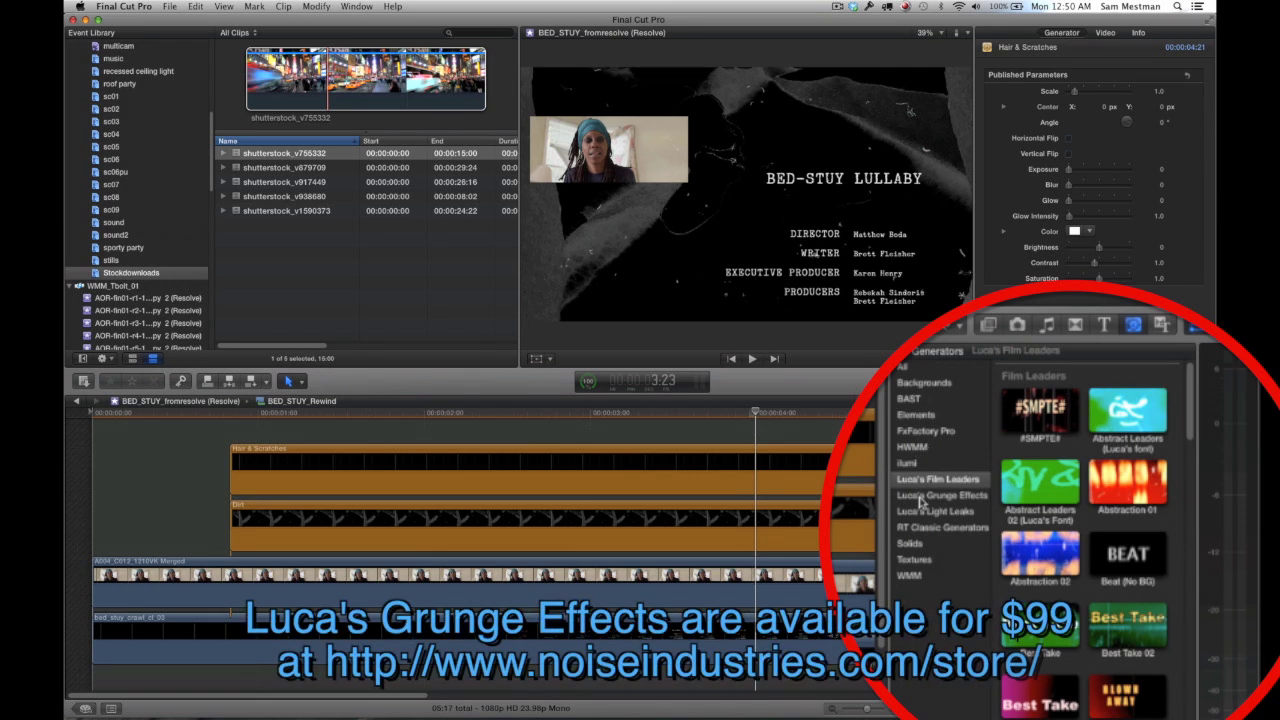
left_click(921, 497)
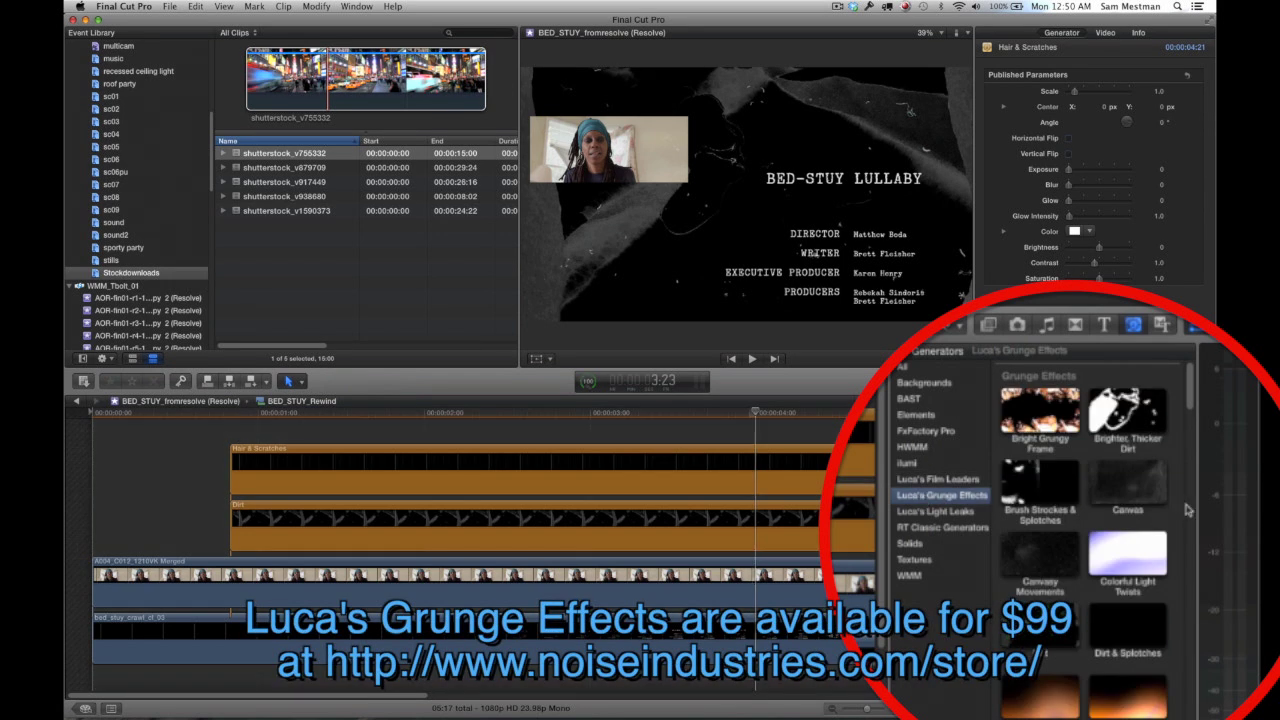
scroll(1180, 508, "down", 3)
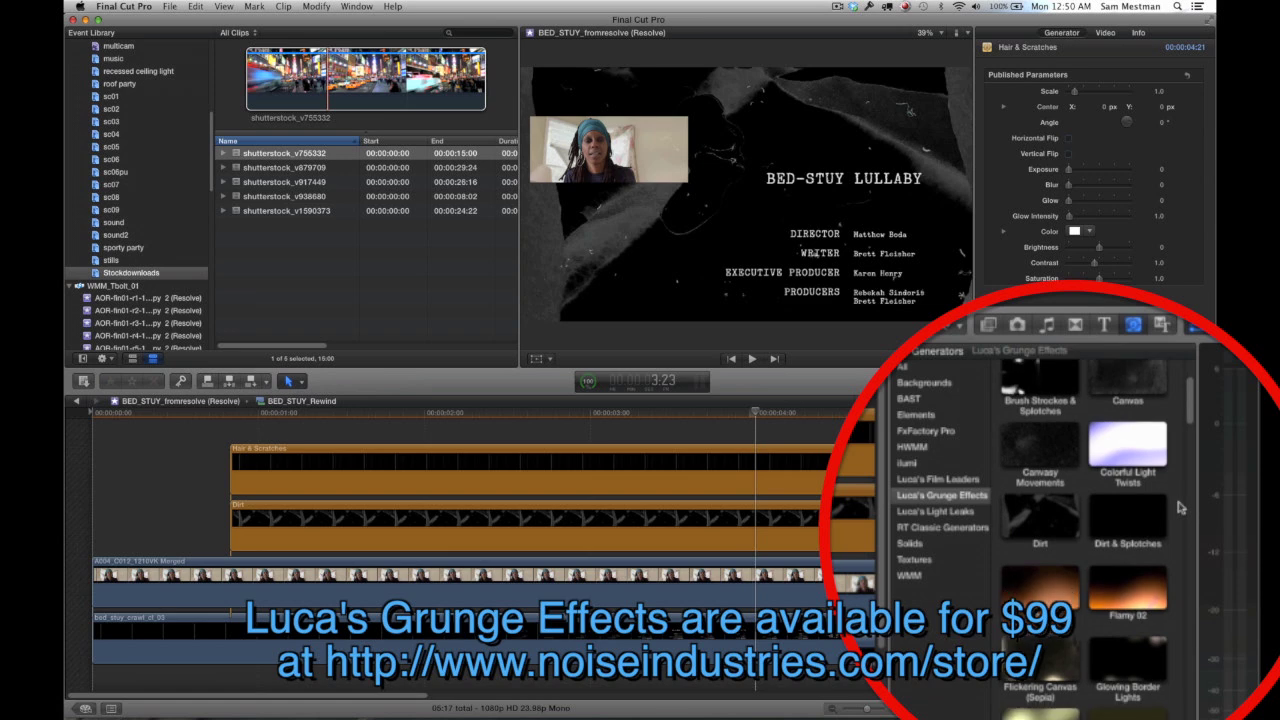
scroll(1180, 508, "down", 3)
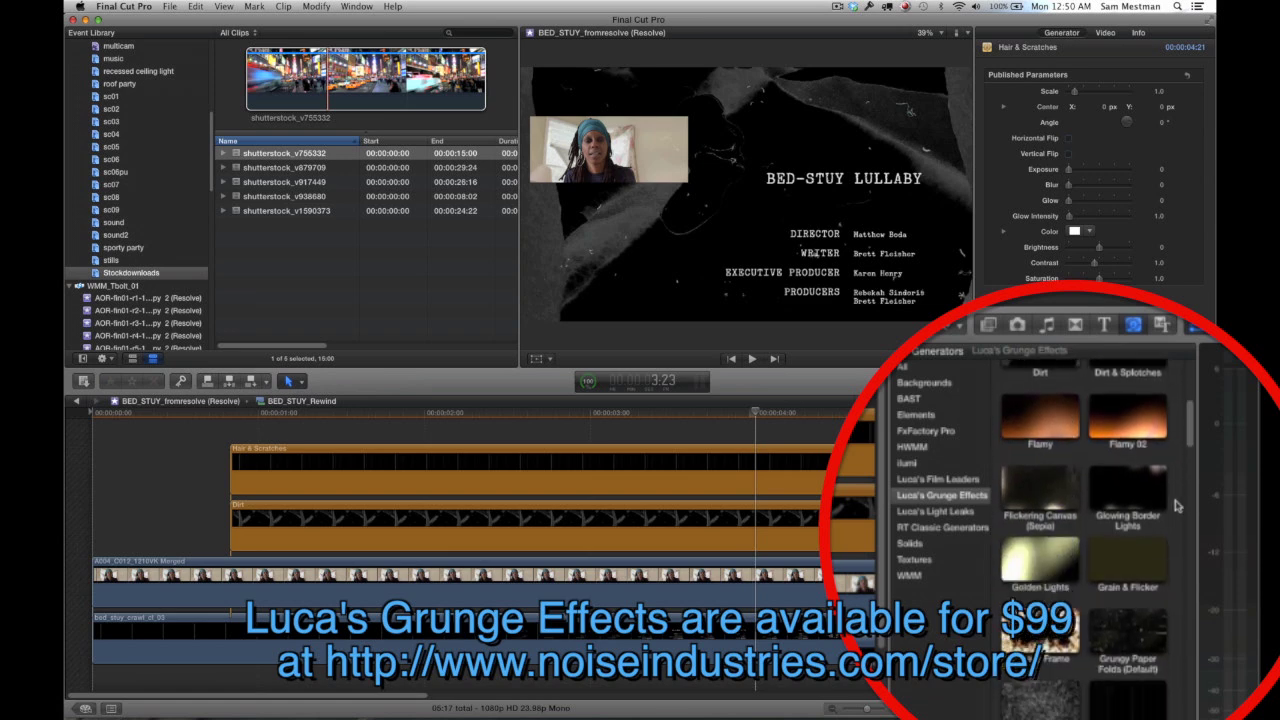
scroll(1177, 507, "down", 1)
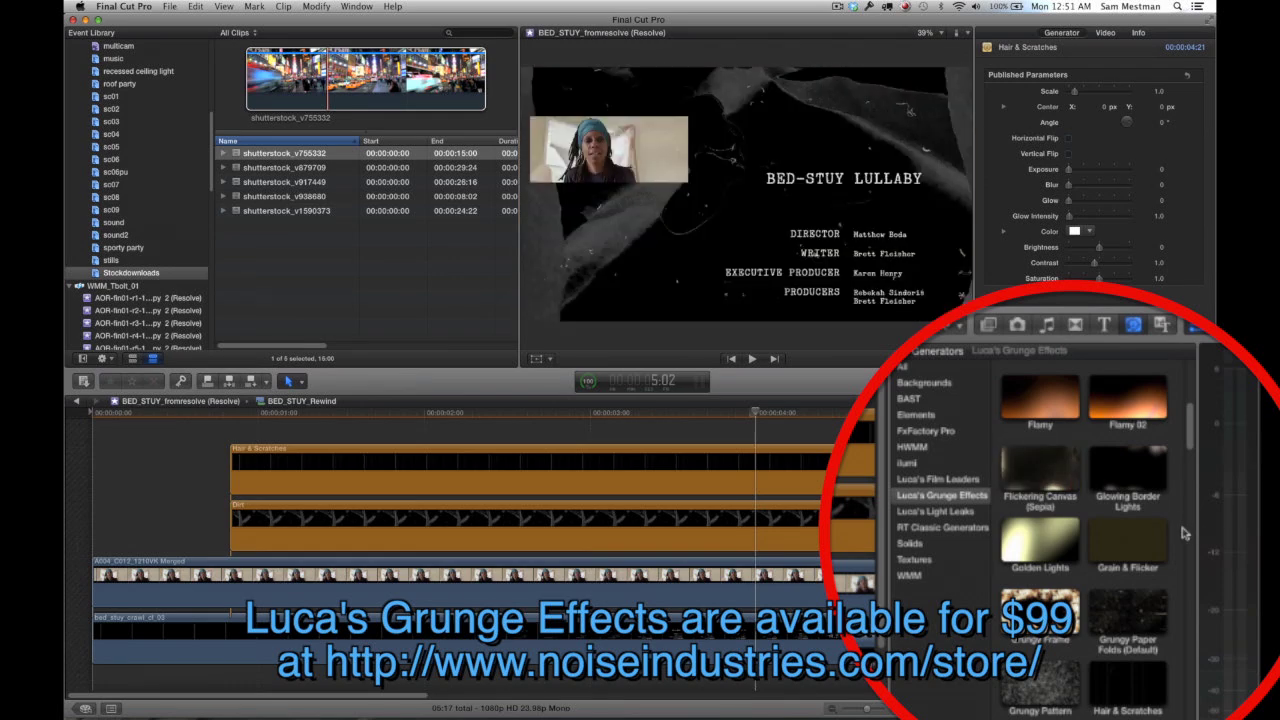
scroll(1181, 533, "down", 5)
scroll(1181, 533, "down", 2)
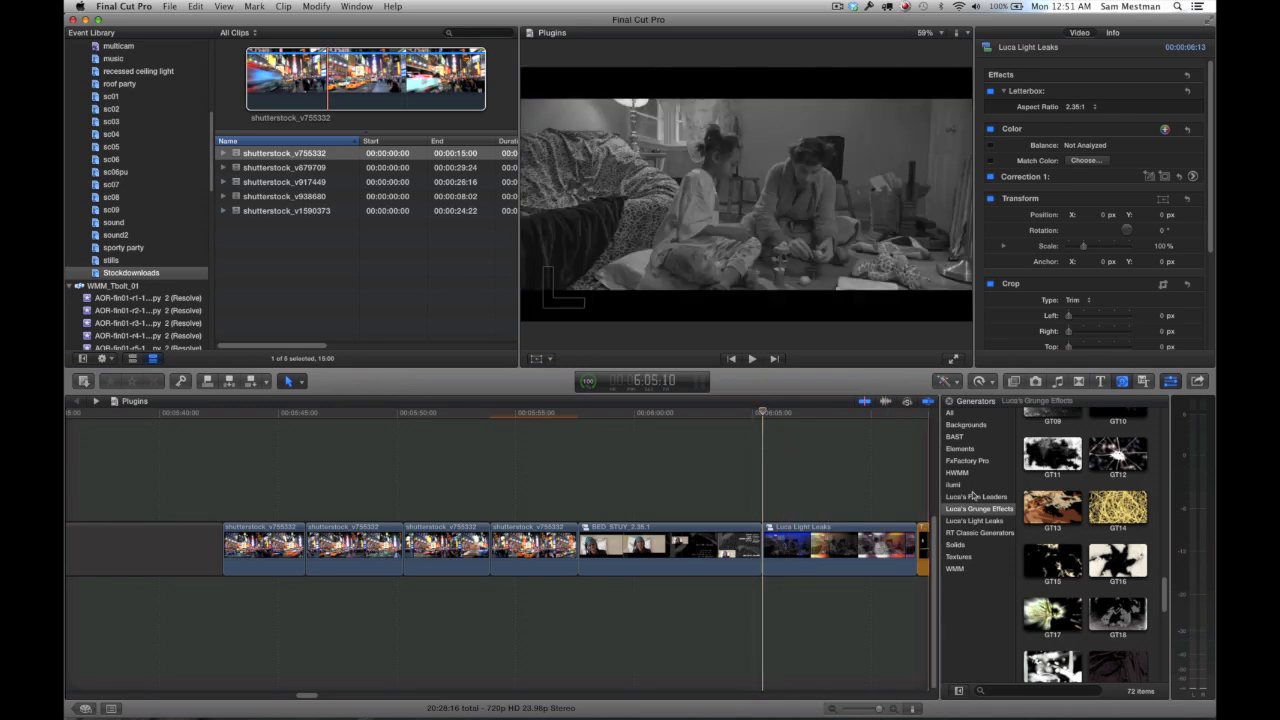
left_click(976, 521)
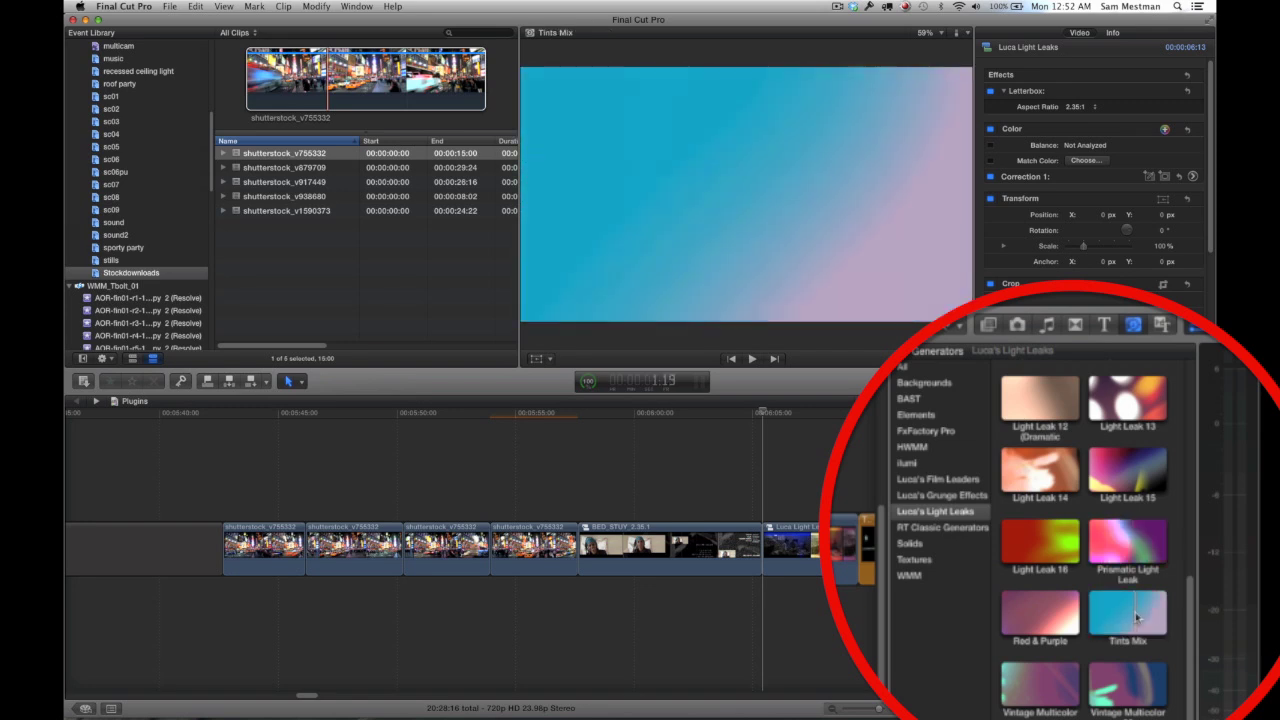
scroll(1183, 592, "up", 5)
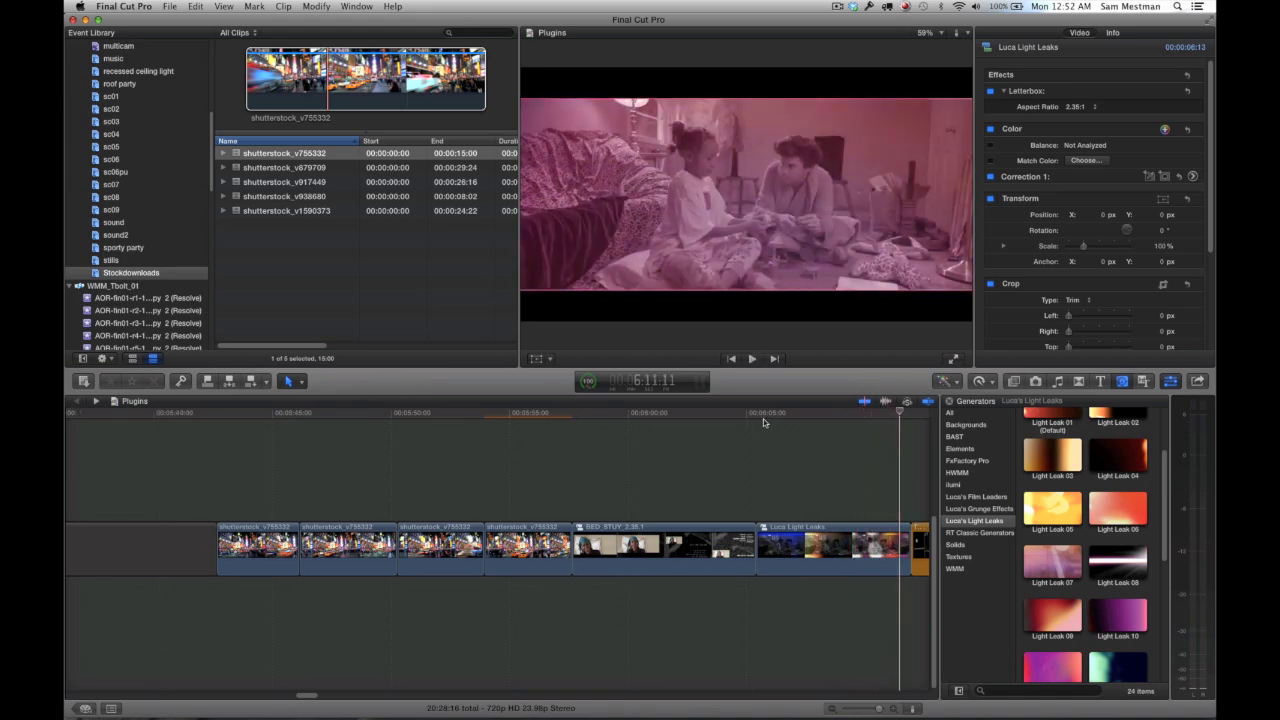
- Open the Luca Light Leaks compound clip with skimming on and fit all its layers in the timeline
left_click(759, 540)
double_click(759, 540)
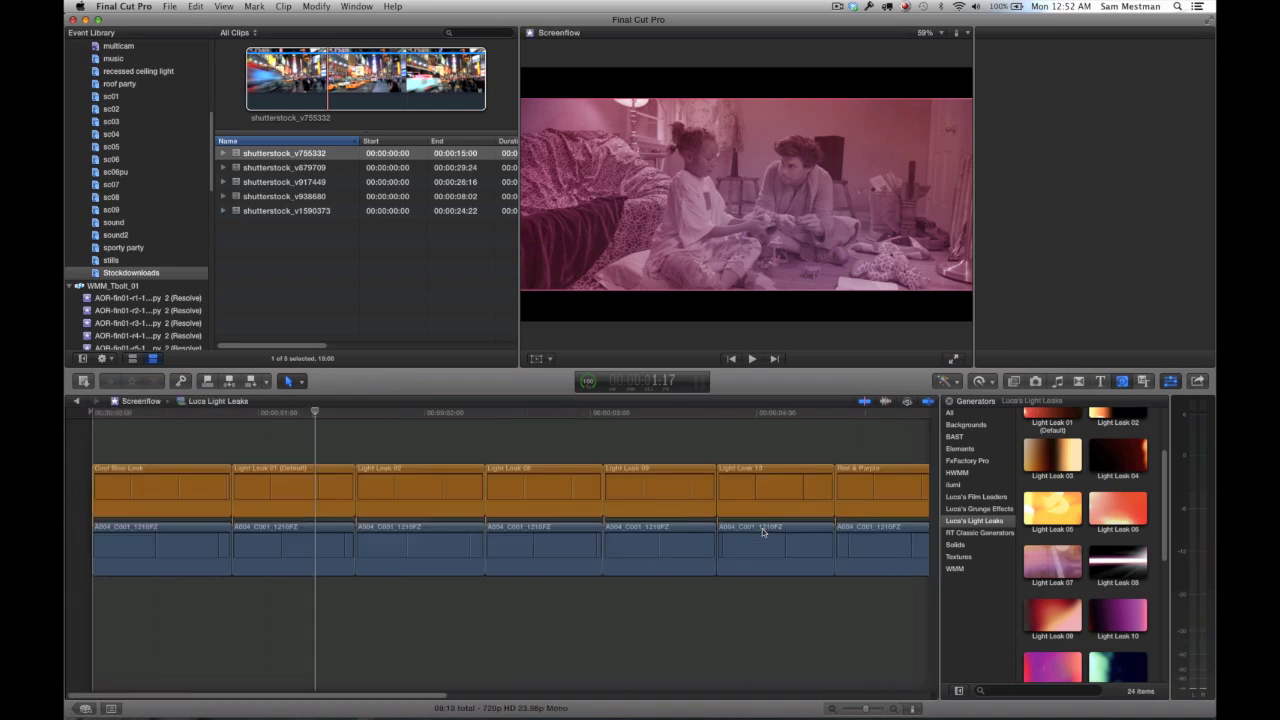
key("cmd+4")
key("s")
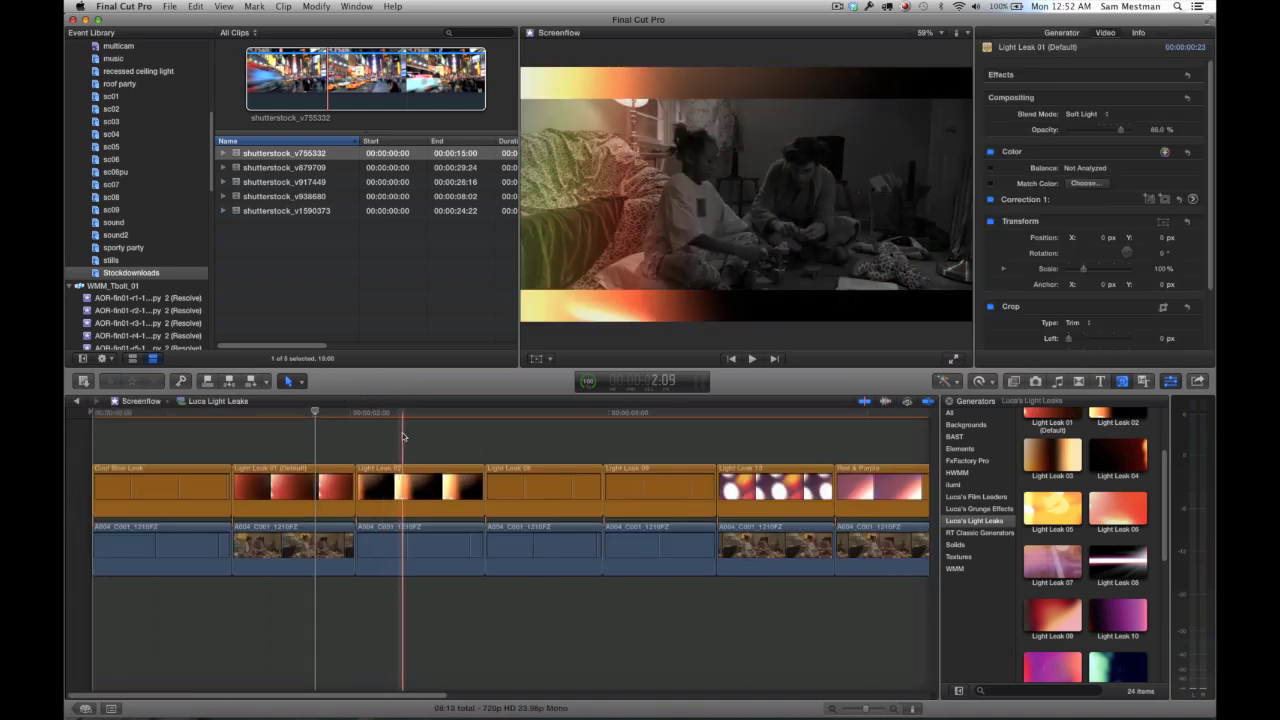
key("super+minus")
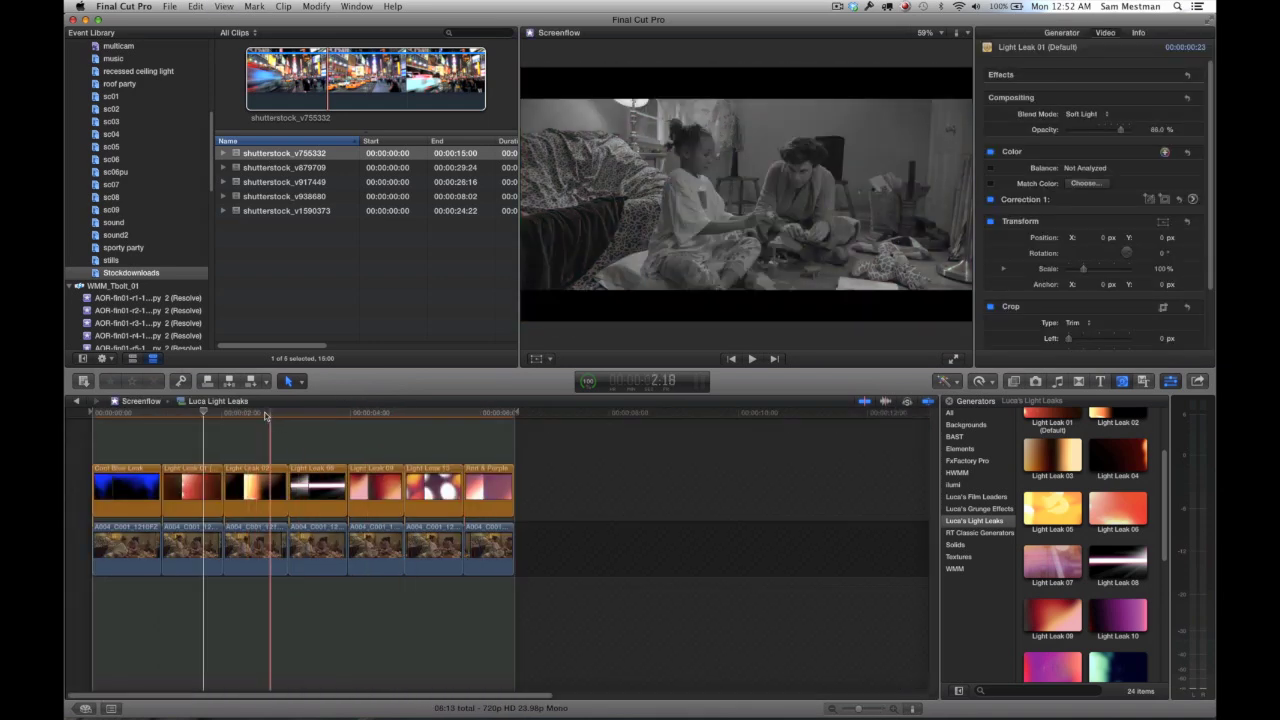
- Review the blend mode options of the Light Leak 02 clip at 2:12, keeping Soft Light
left_click(255, 418)
left_click(252, 481)
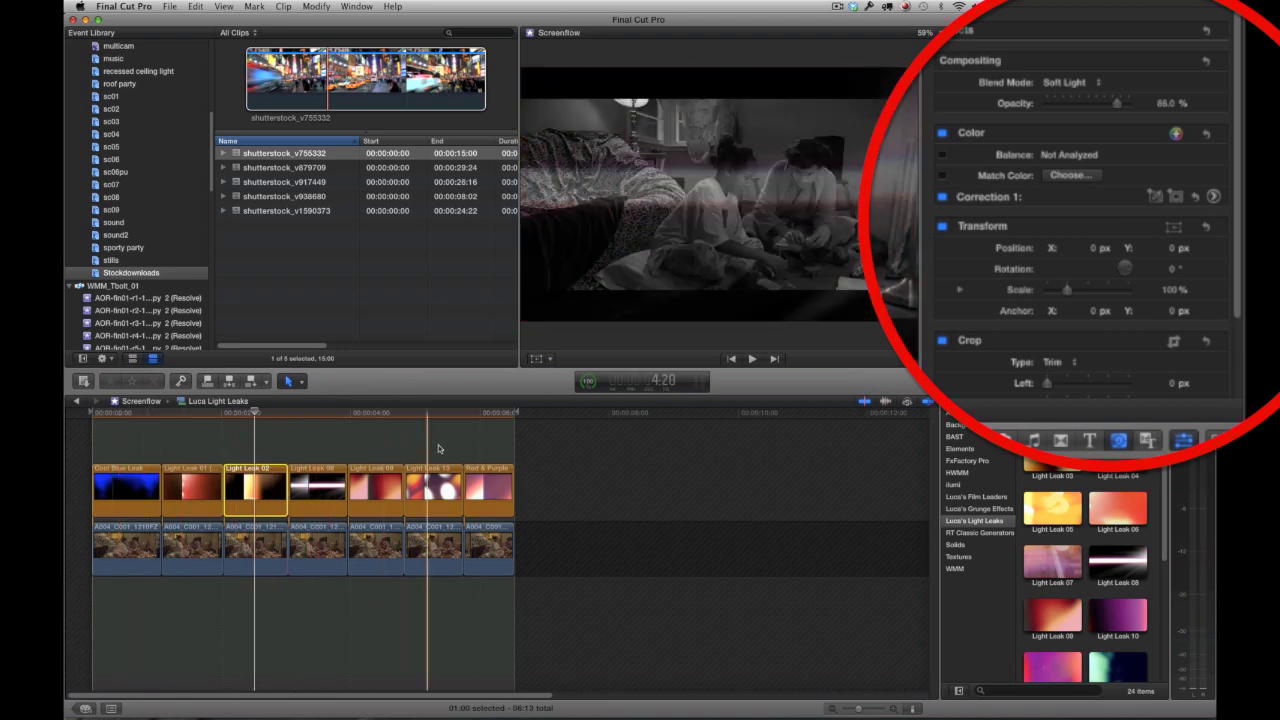
left_click(1063, 83)
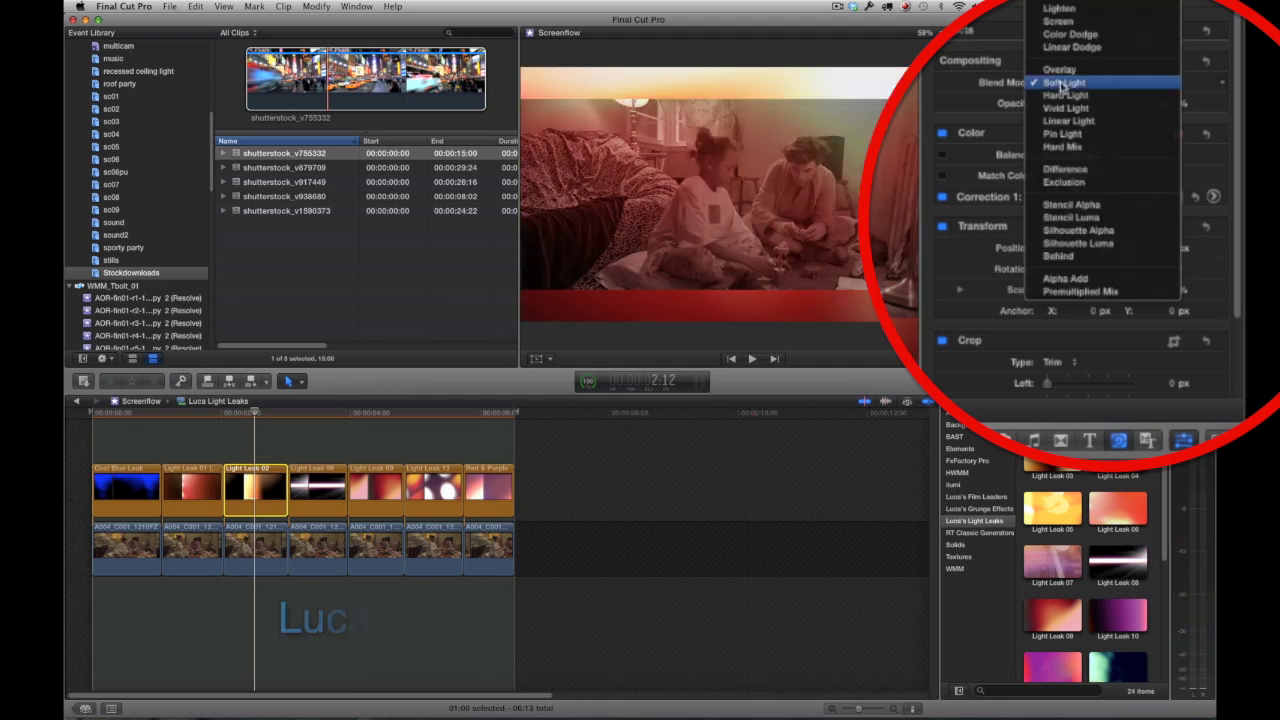
left_click(956, 91)
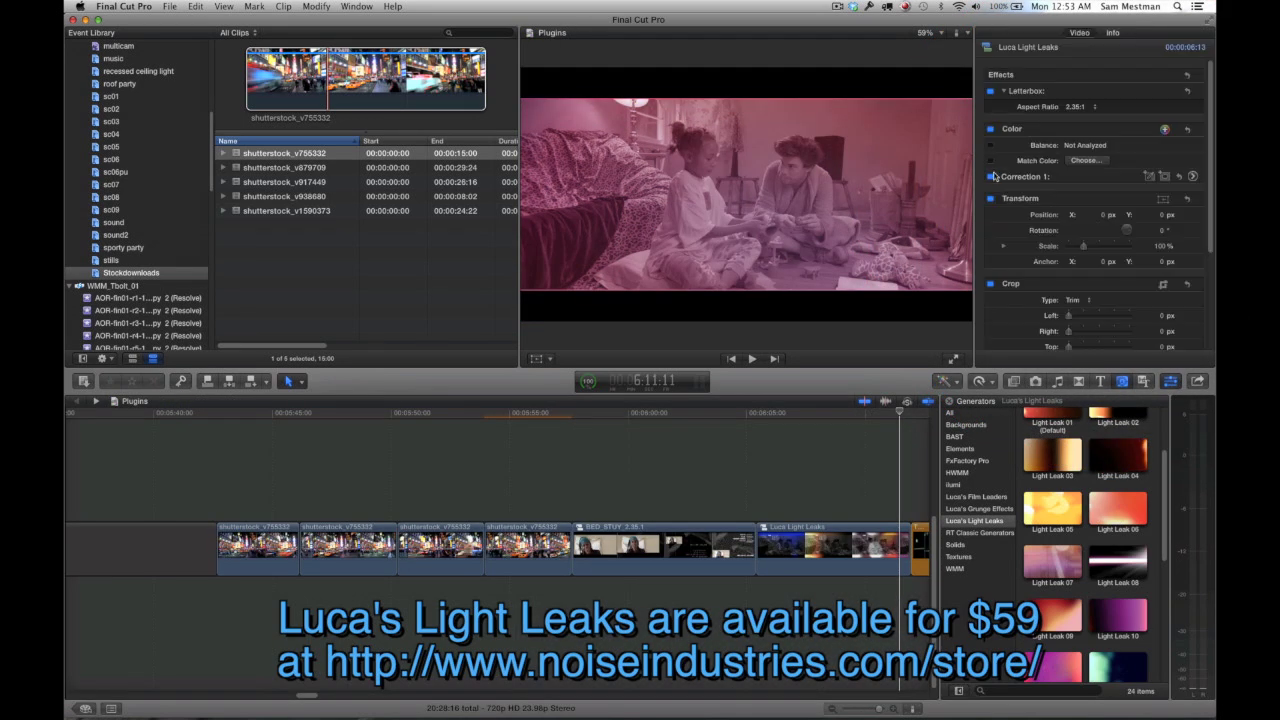
- Play the film leader clips that follow Luca Light Leaks in the Plugins timeline up to 6:20:13
scroll(798, 458, "right", 5)
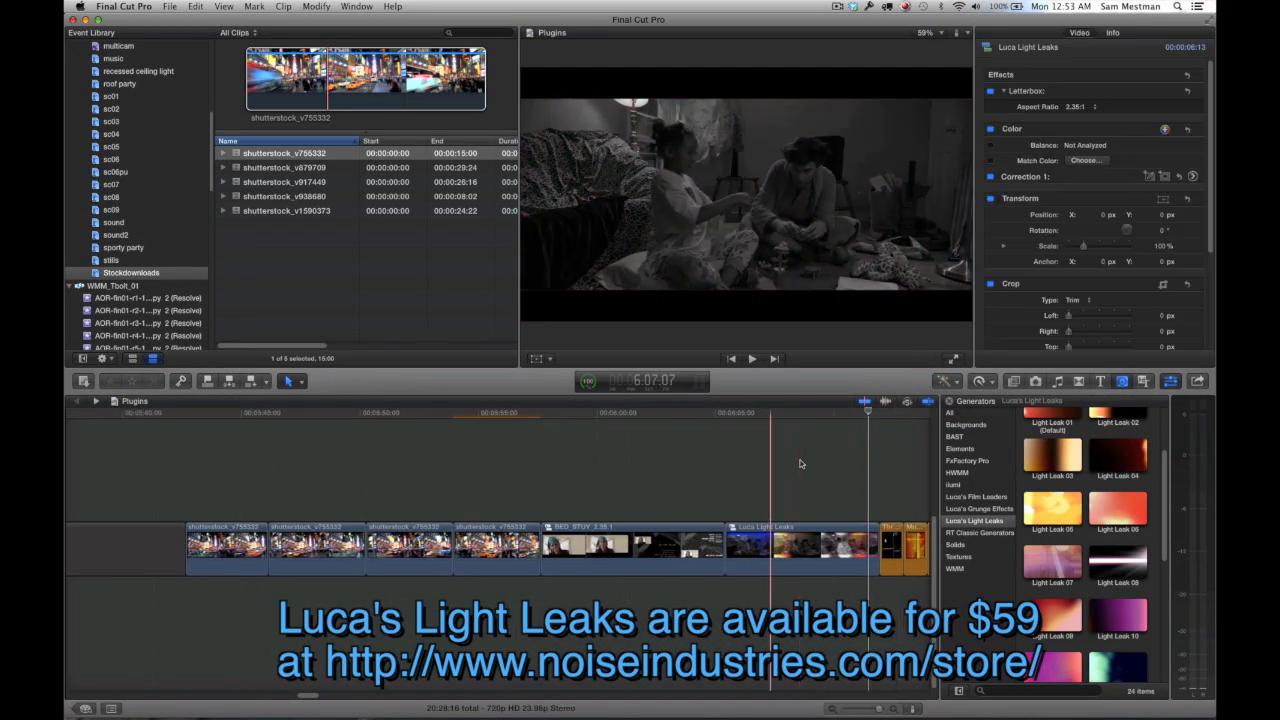
key("space")
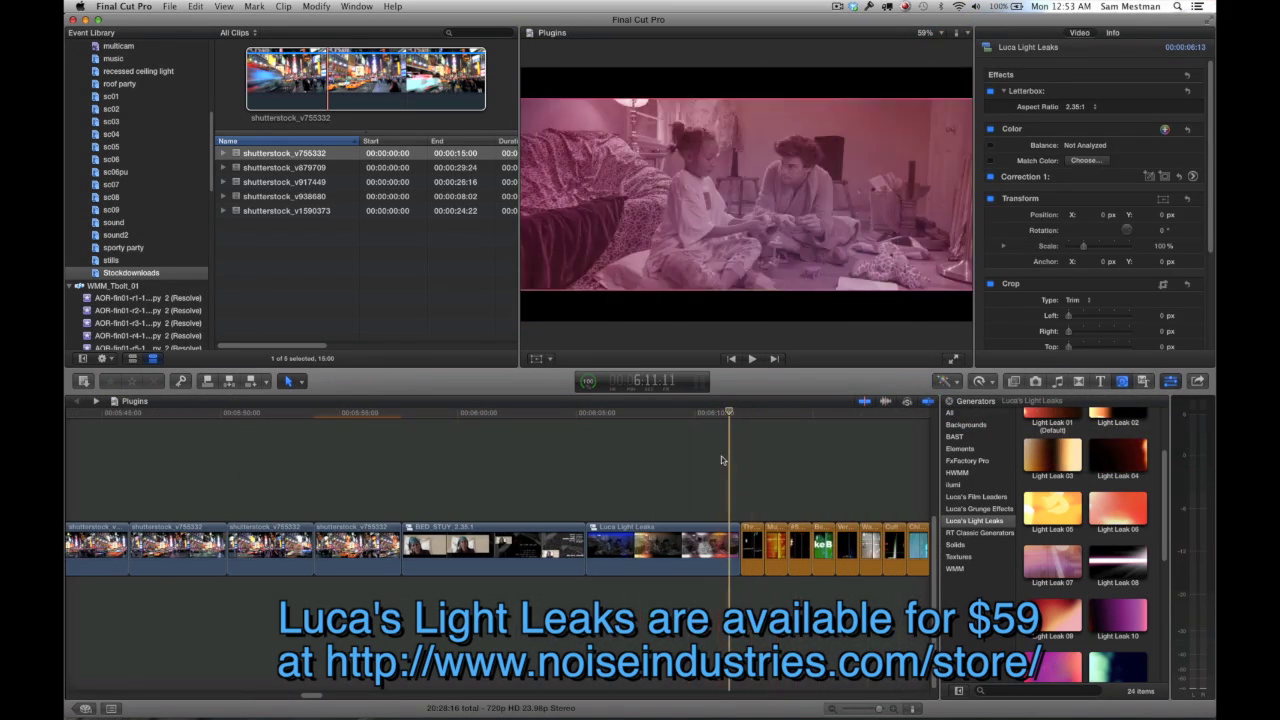
scroll(721, 456, "right", 2)
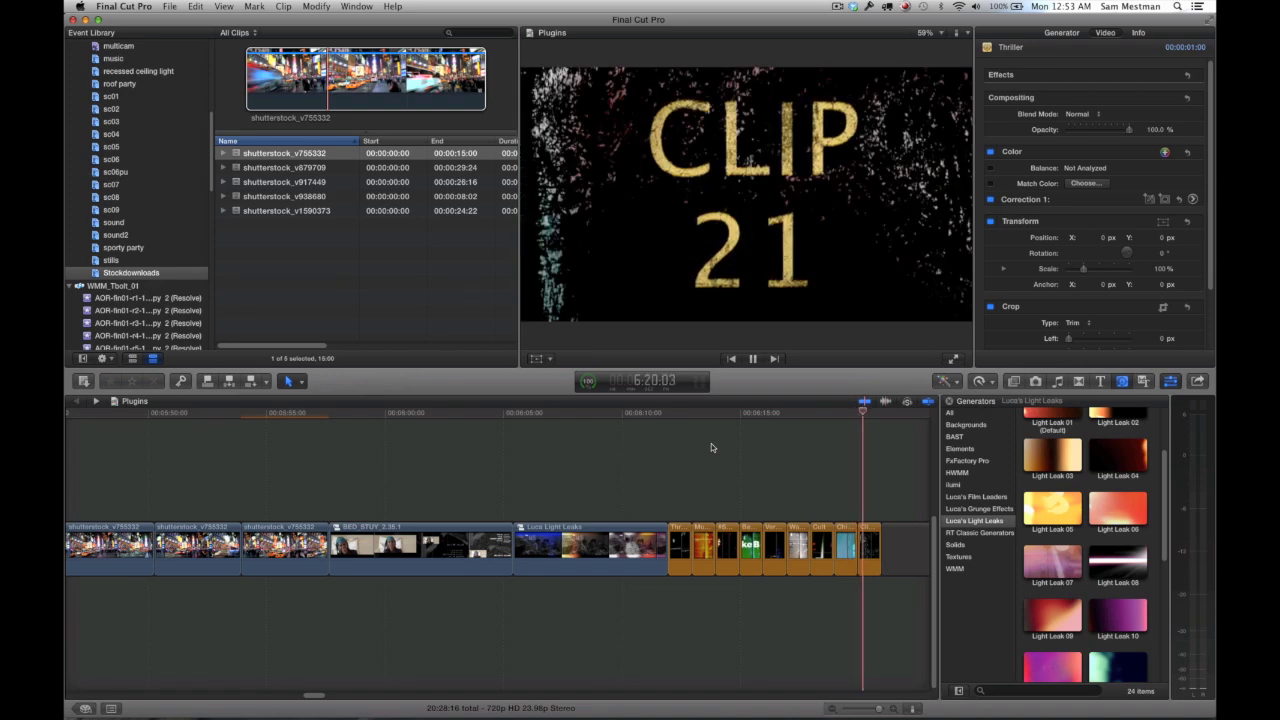
key("space")
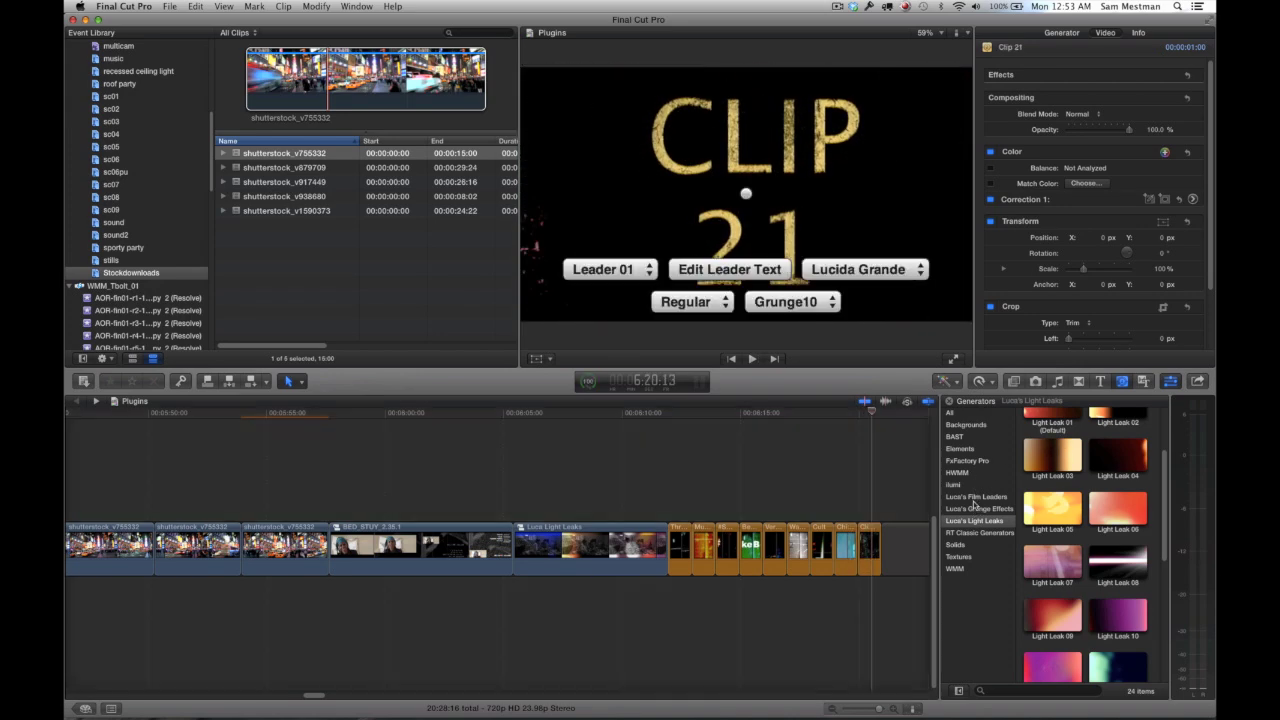
- Browse the generators in the Luca's Film Leaders category
left_click(975, 497)
scroll(1153, 519, "down", 10)
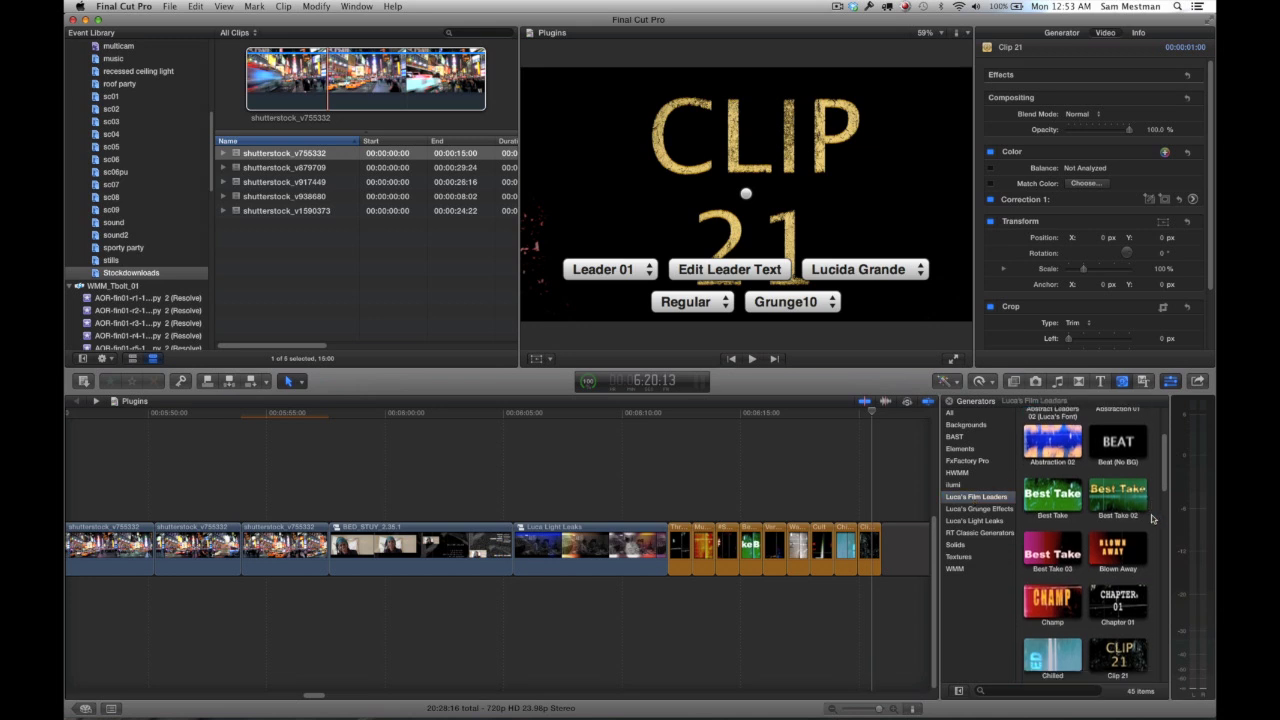
scroll(1153, 519, "down", 10)
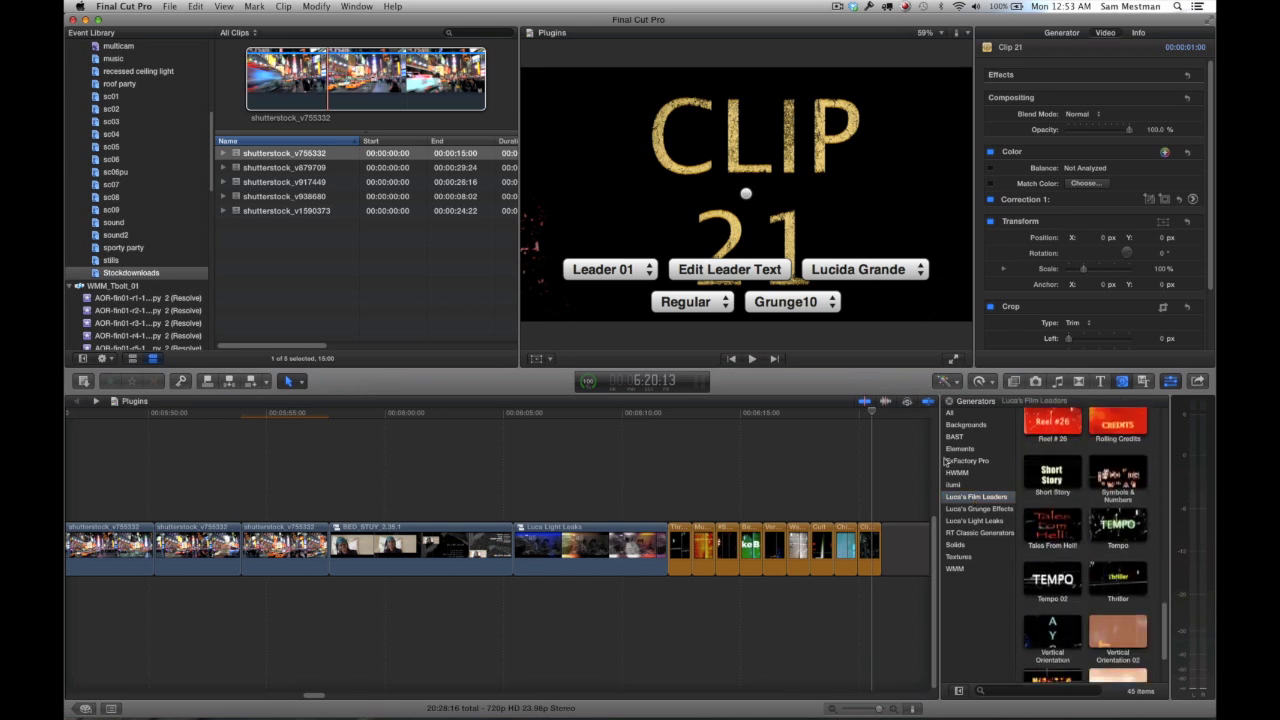
- Inspect the Clip 21 leader's text editor and its grunge texture options, keeping the text and the Grunge10 texture
left_click(868, 532)
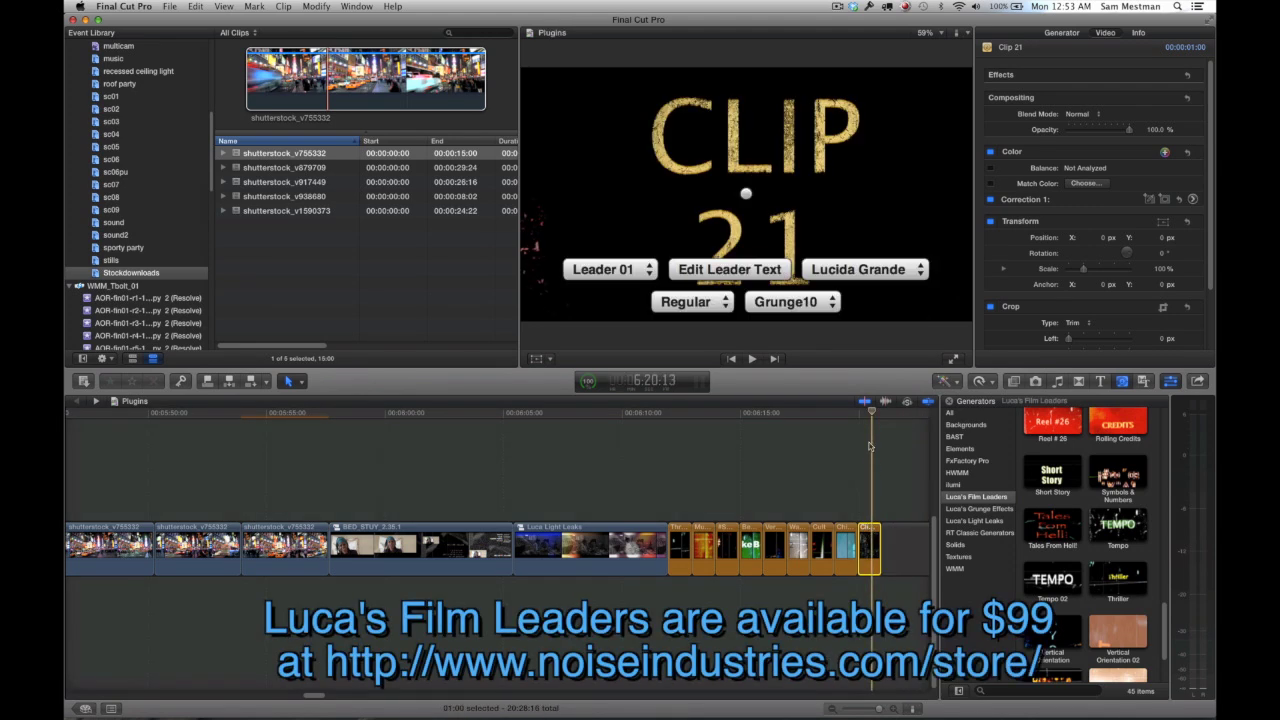
left_click(748, 268)
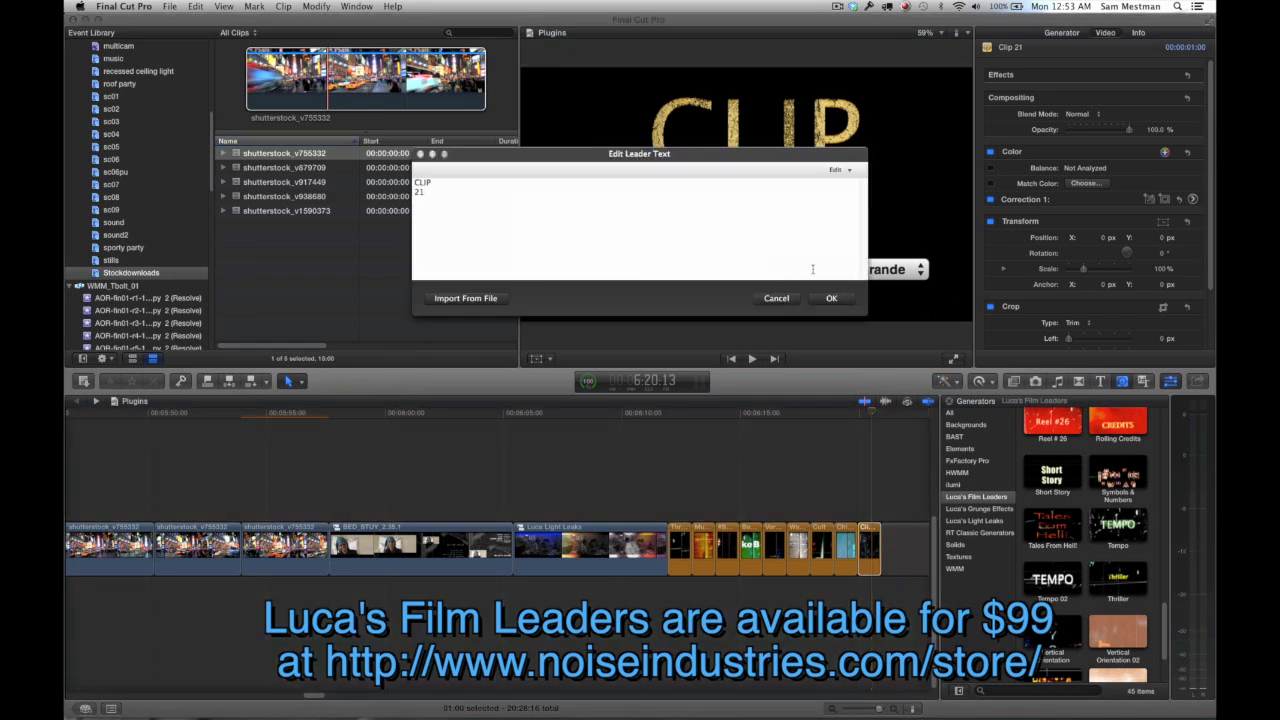
left_click(829, 298)
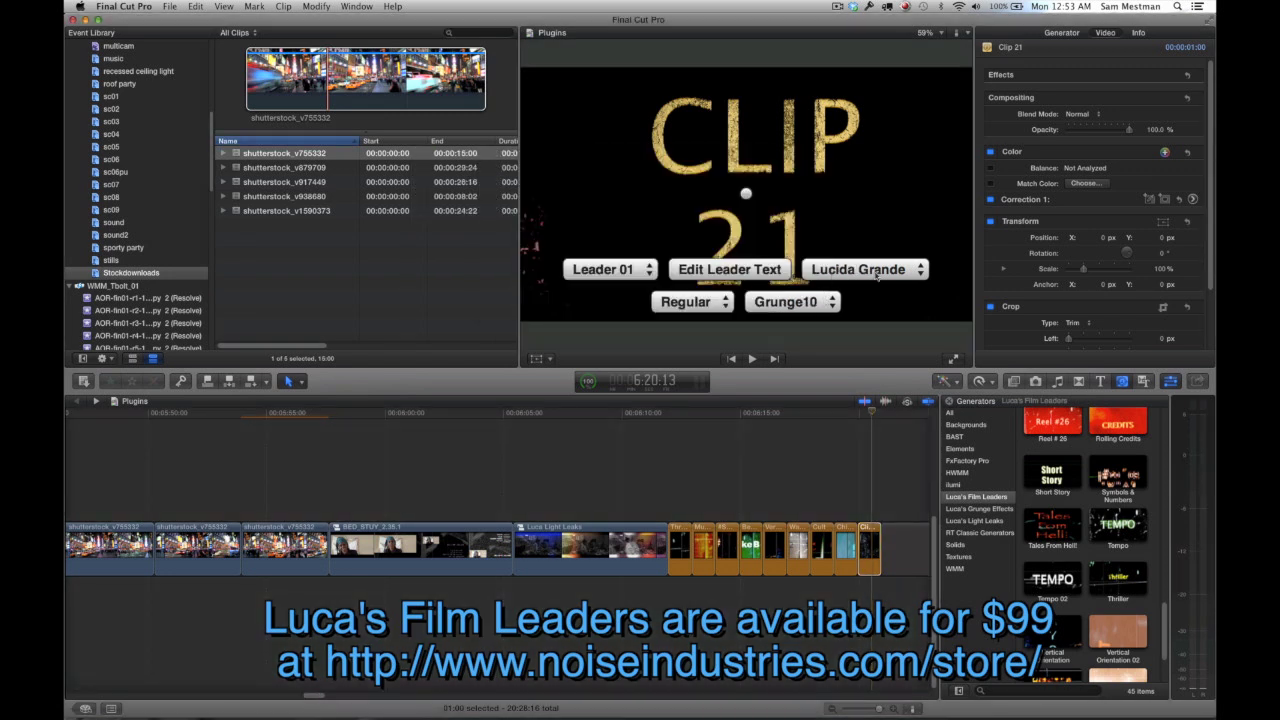
left_click(775, 303)
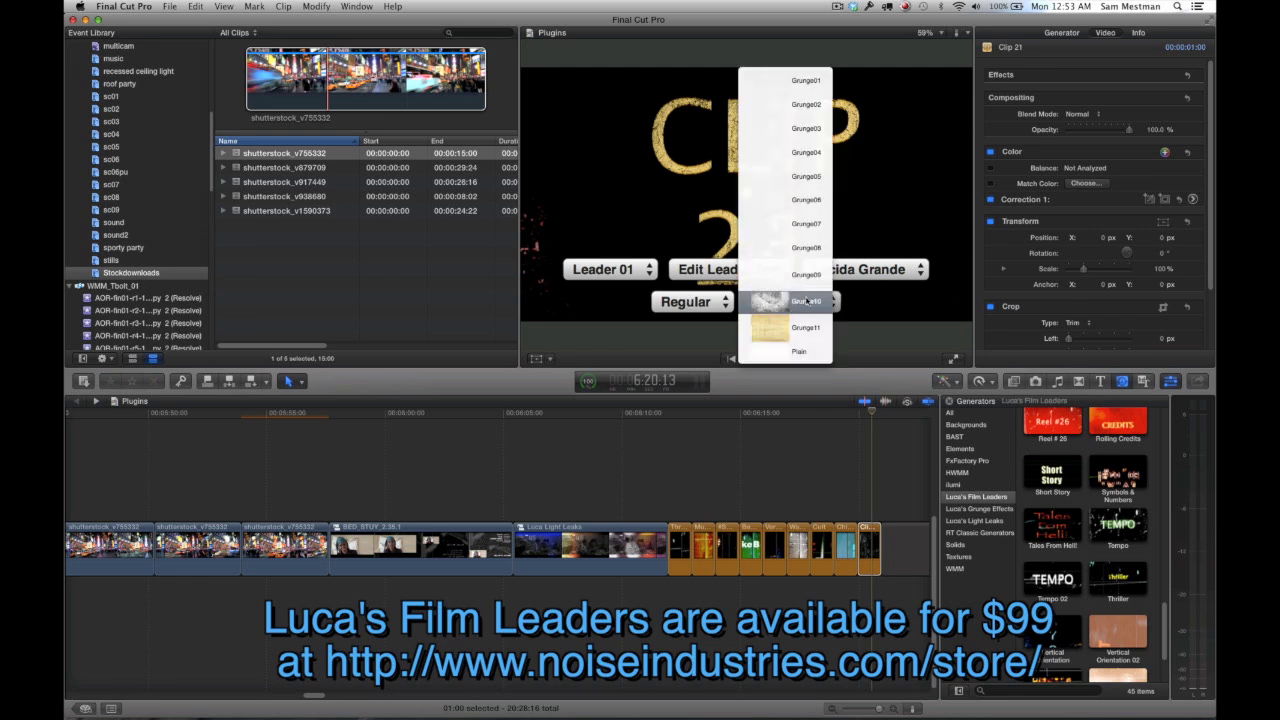
left_click(921, 313)
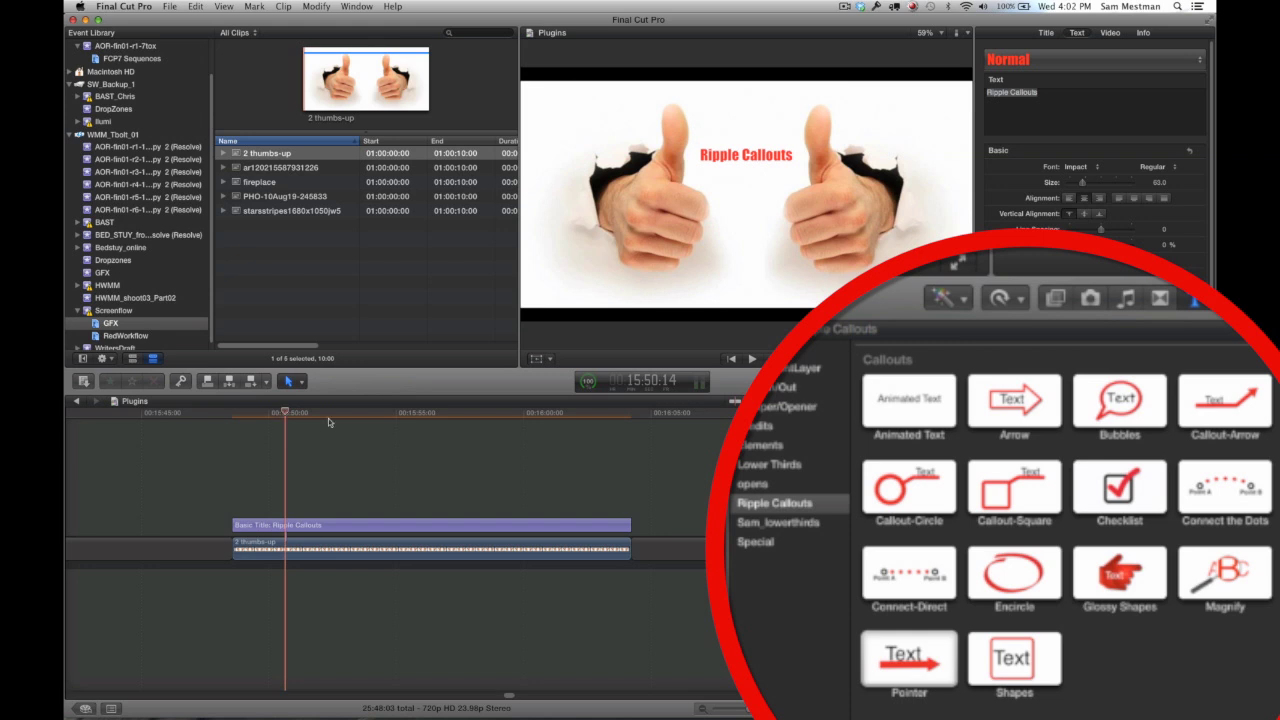
- Add the Ripple Callouts Magnify title above the Basic Title at 15:50:14 and extend it to the Basic Title's end
left_click_drag(1225, 575, 287, 502)
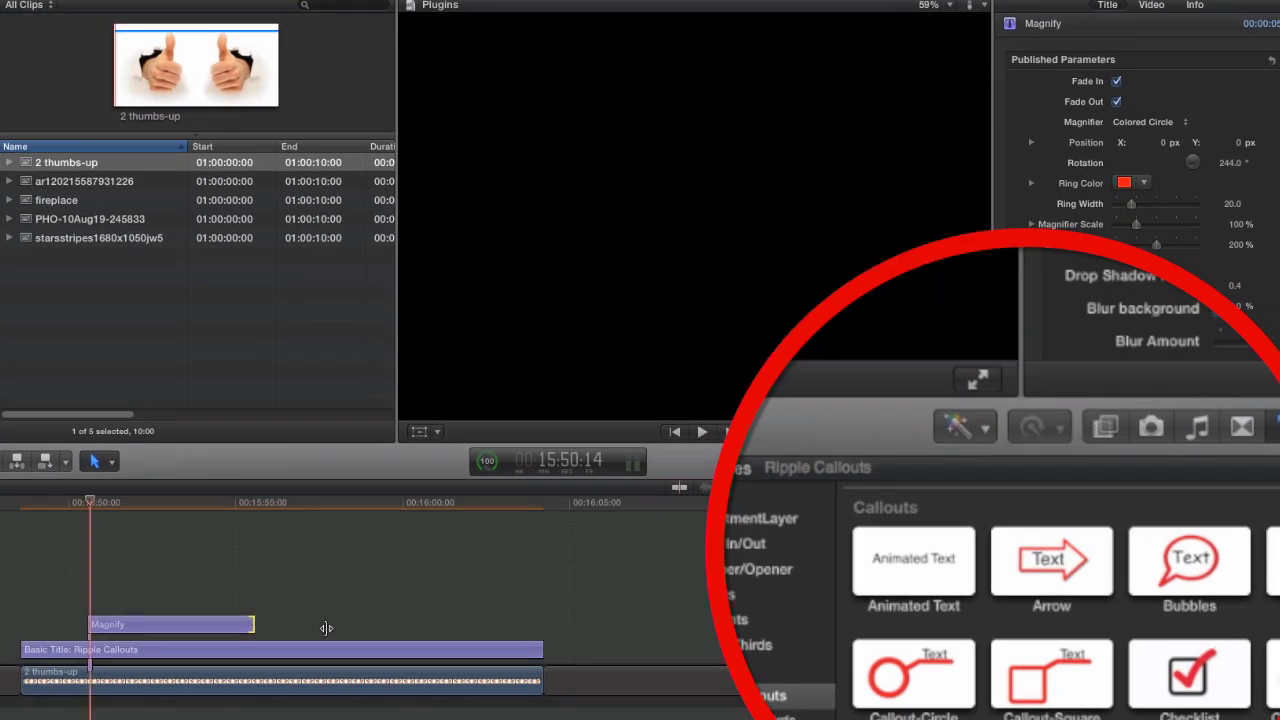
left_click_drag(326, 627, 532, 626)
- At 15:52:05, place the Magnify ring over the Ripple Callouts text at Y 0.13, with Magnification 111%, Magnifier Scale 92% and background blur off
left_click(141, 500)
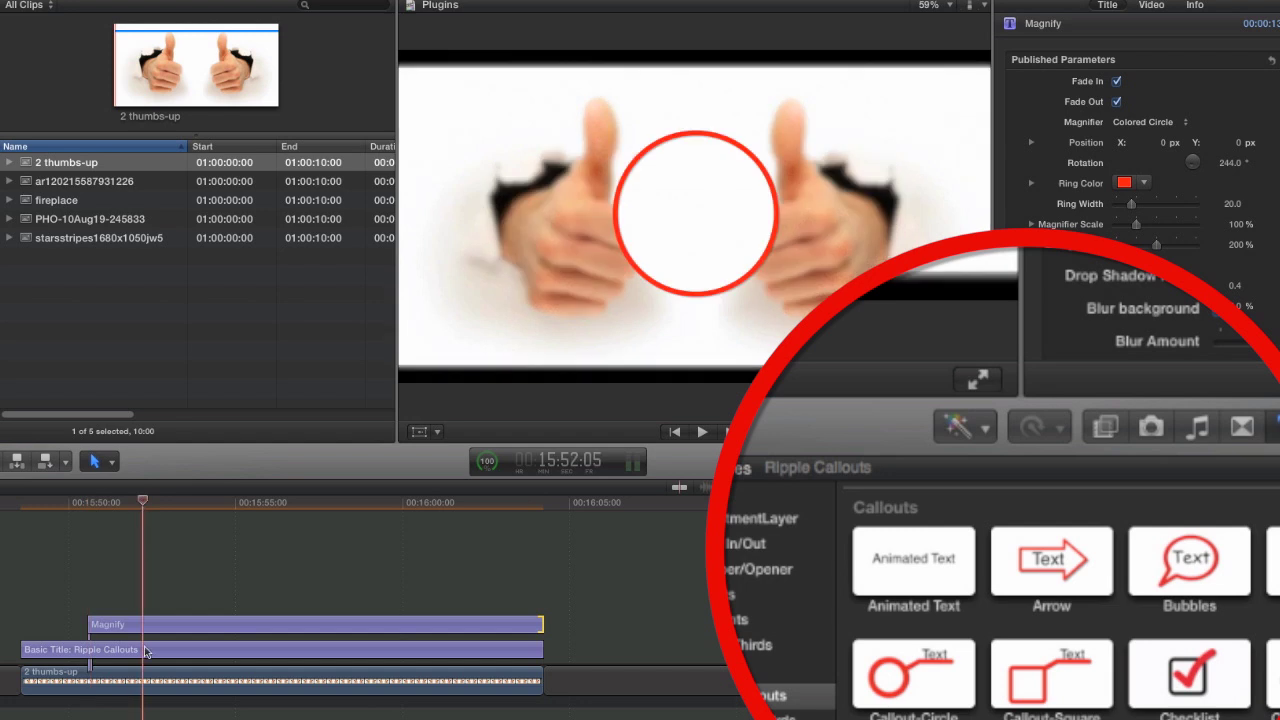
left_click(150, 628)
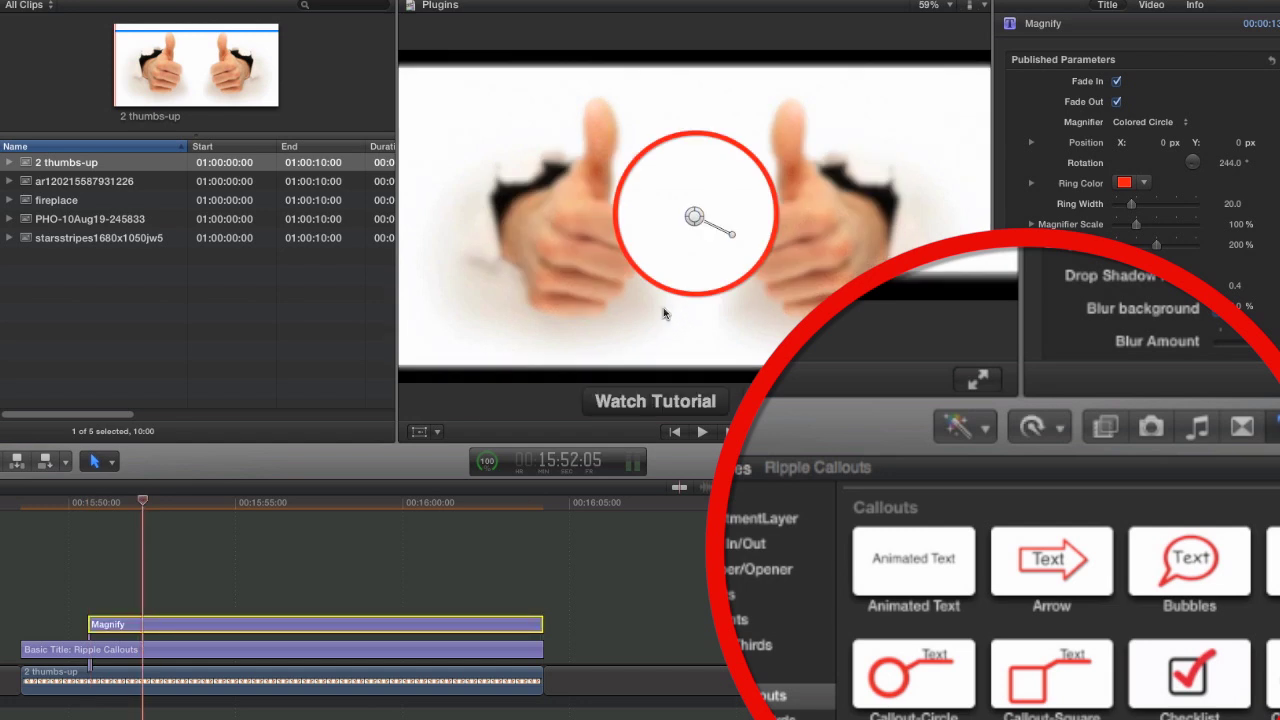
left_click_drag(695, 218, 692, 165)
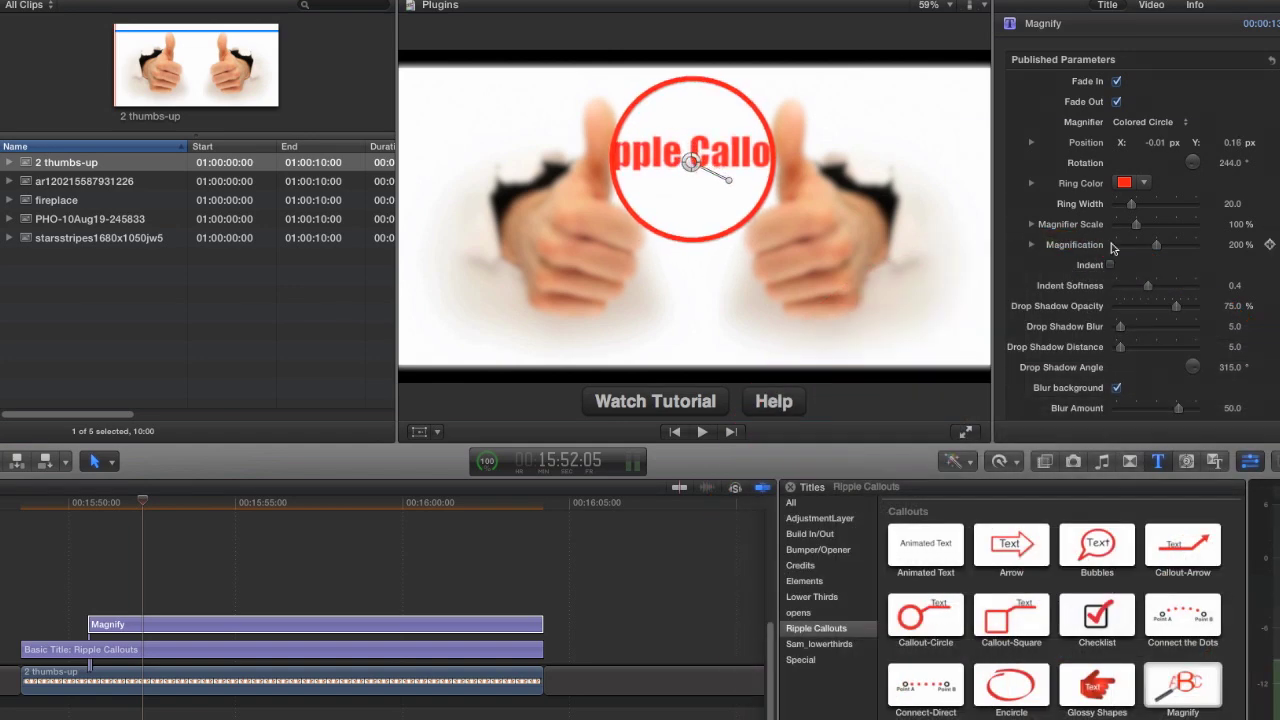
left_click_drag(1157, 247, 1140, 248)
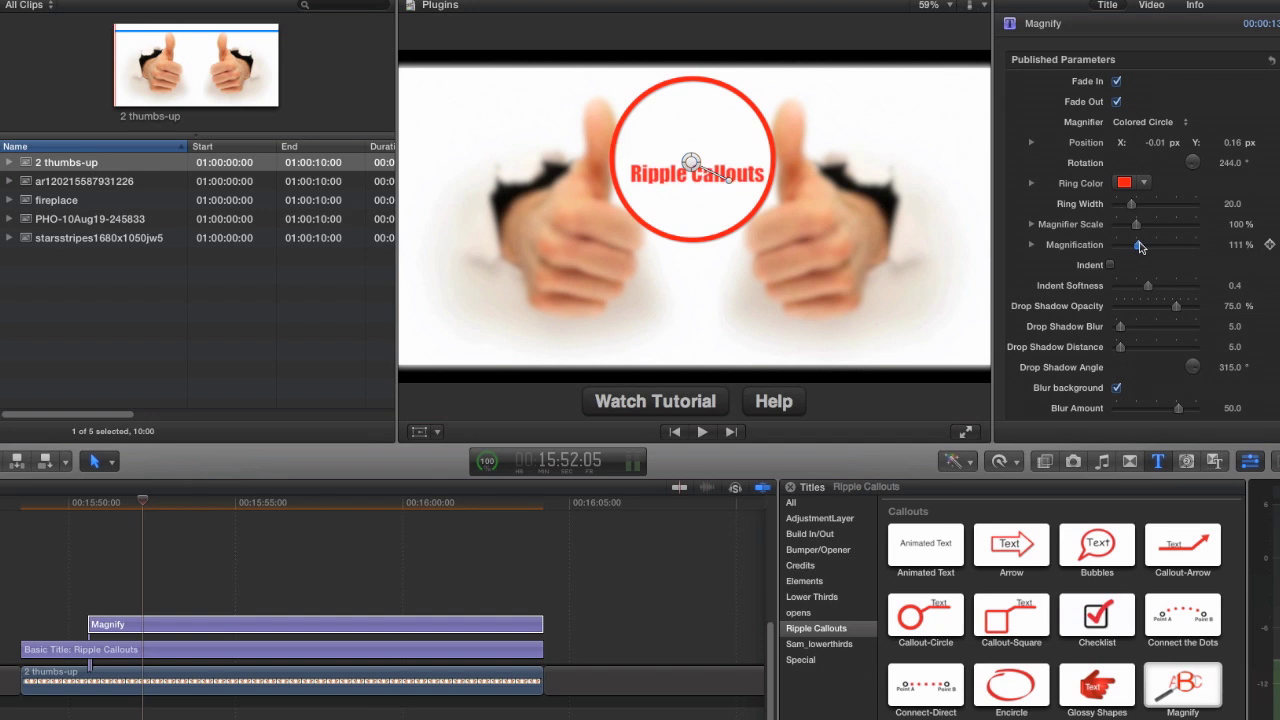
left_click_drag(692, 163, 694, 175)
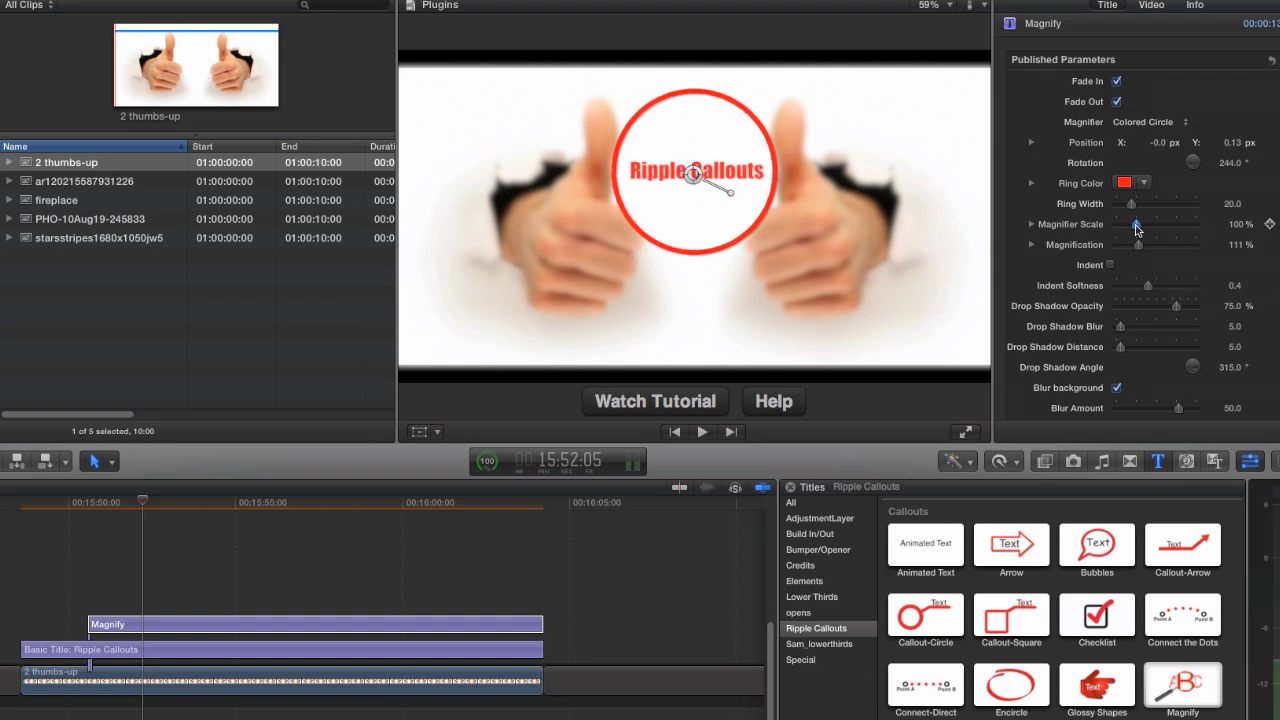
left_click_drag(1136, 229, 1135, 230)
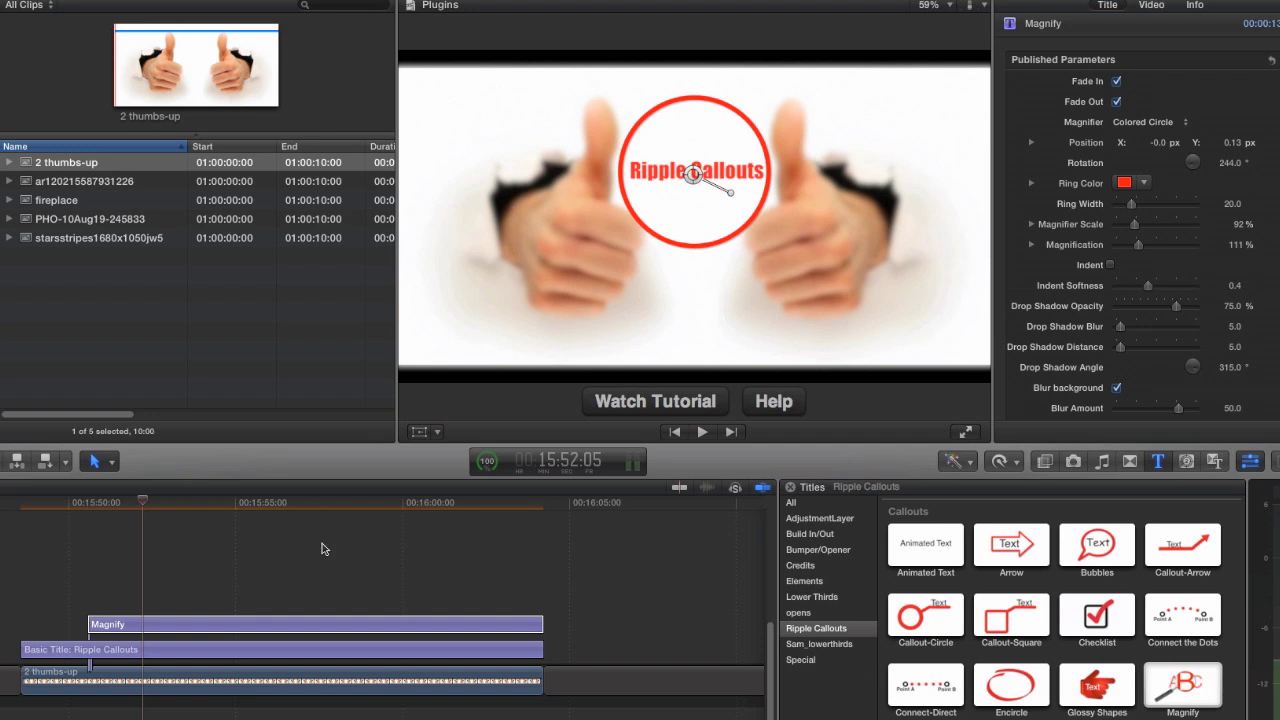
left_click(1117, 389)
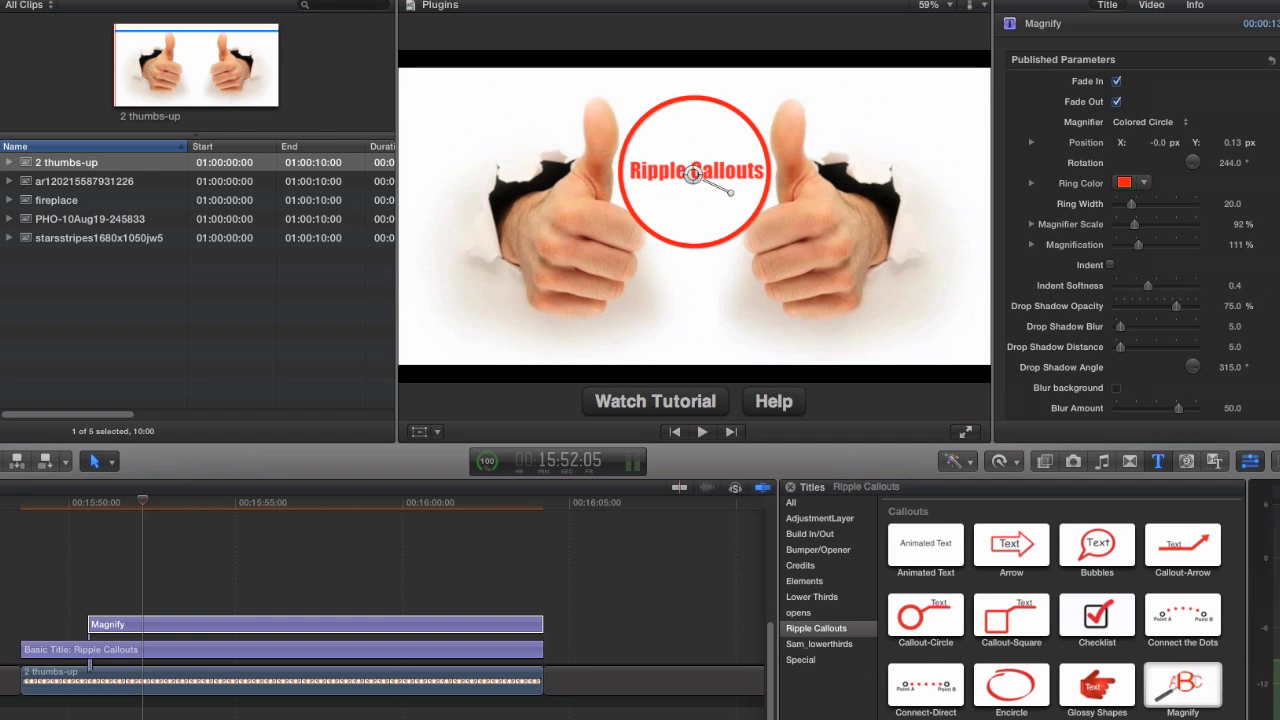
- Add the Ripple Callouts Pointer title above Magnify shortly before 15:52:05 and extend it to Magnify's end
left_click_drag(1182, 545, 122, 600)
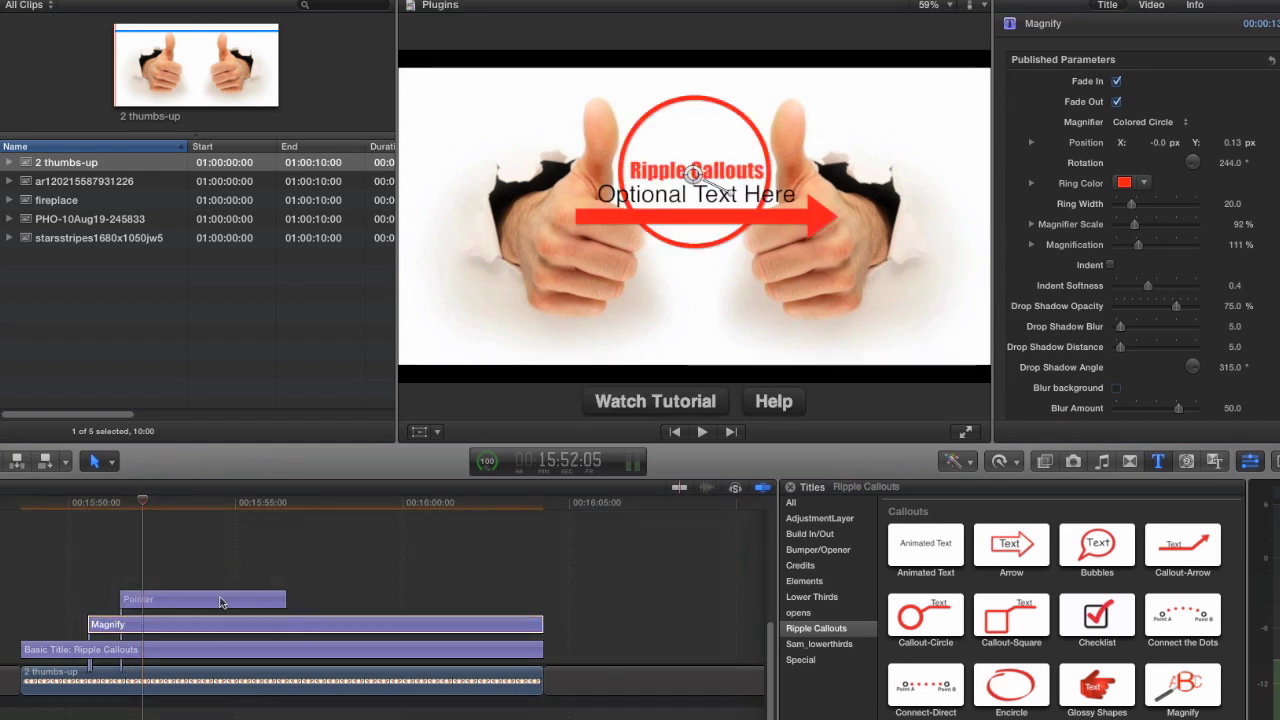
left_click_drag(280, 600, 543, 600)
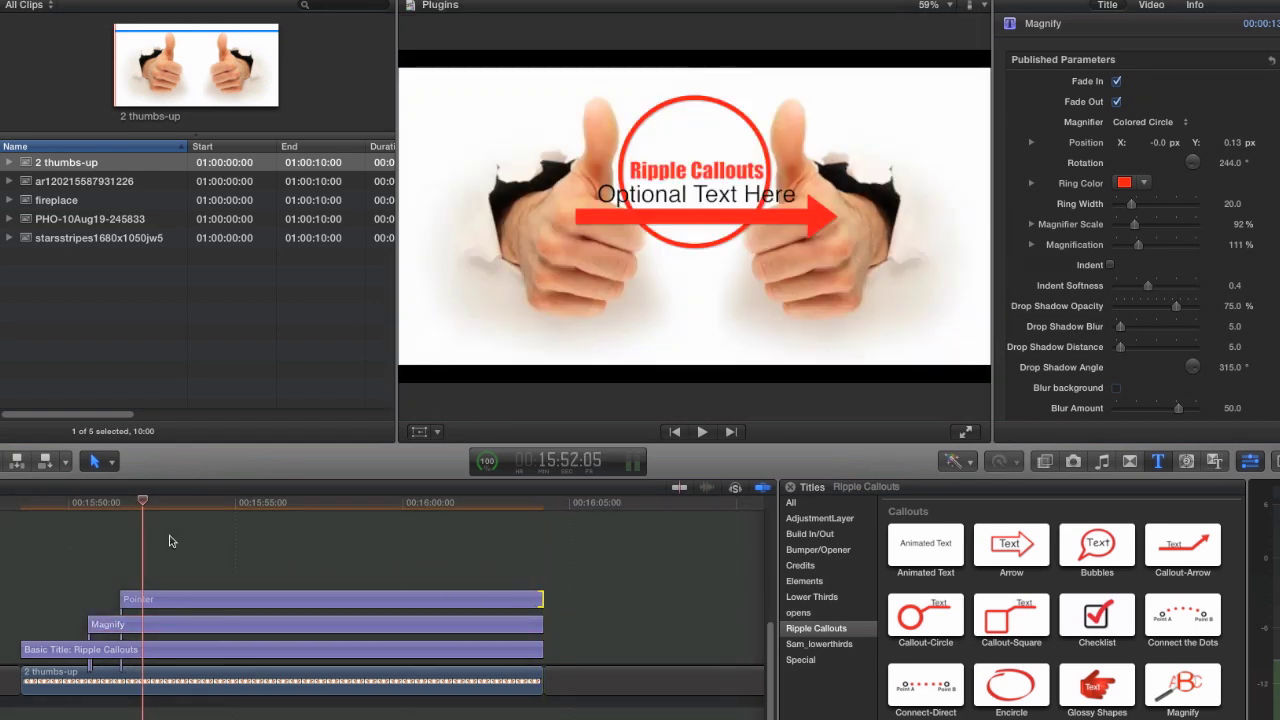
- Clear the Pointer title's optional text and angle its shortened arrow from the left hand up to the Ripple Callouts text
left_click(180, 598)
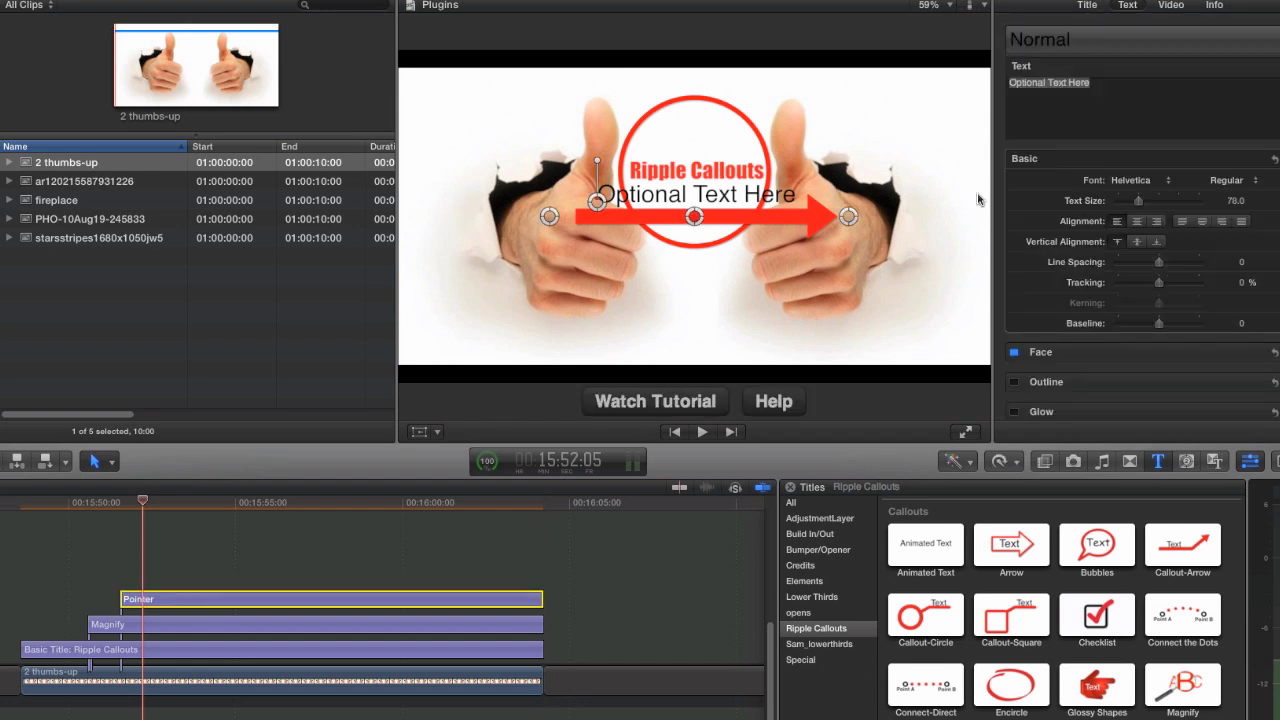
left_click(1116, 85)
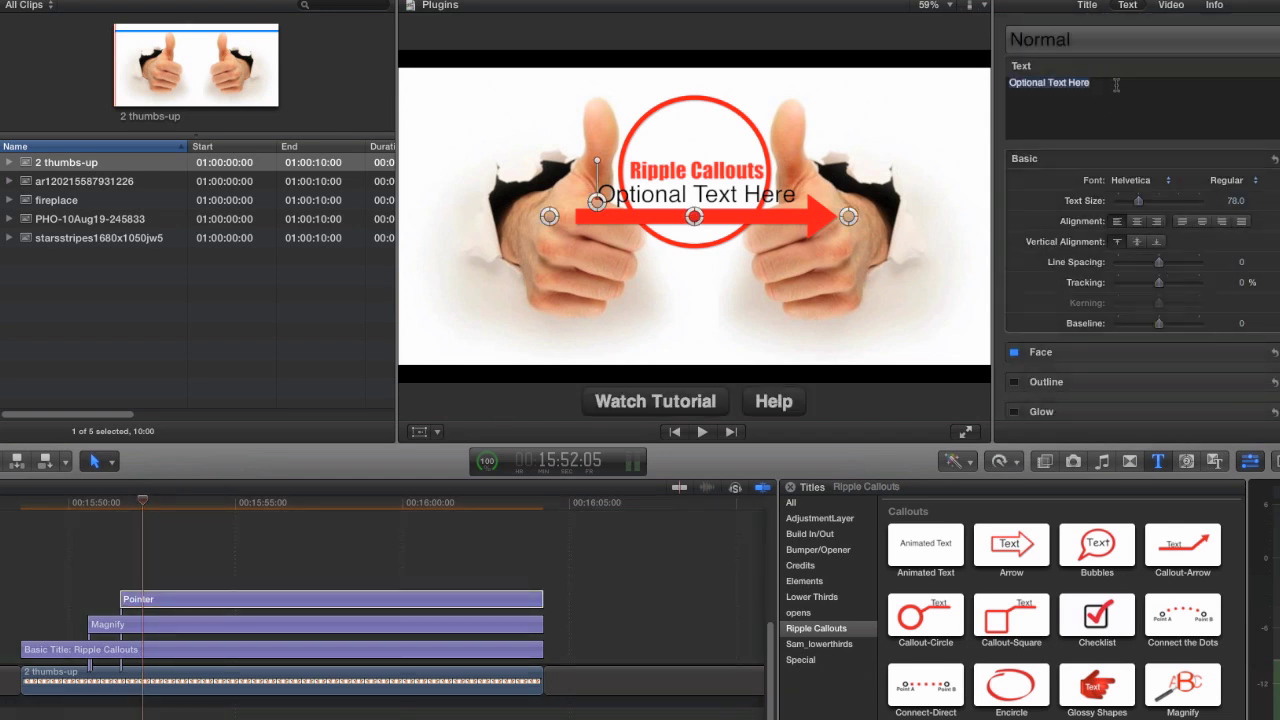
key("BackSpace")
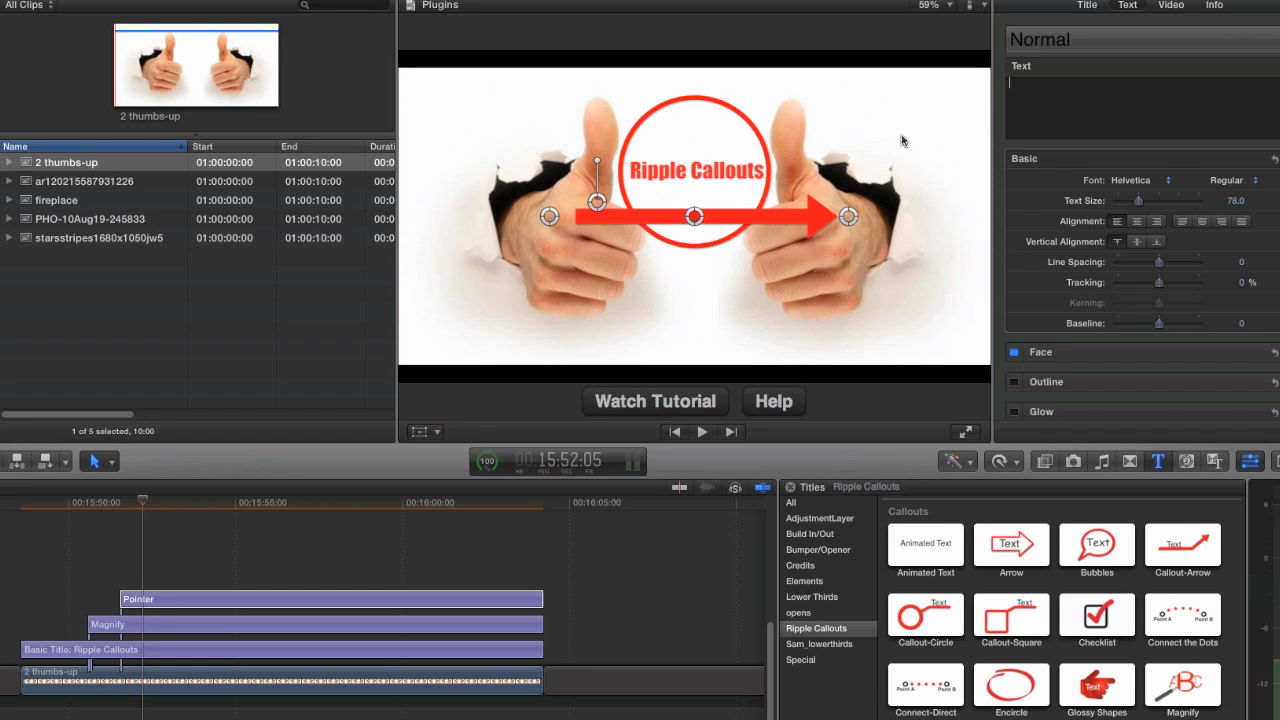
mouse_move(549, 216)
left_mouse_down()
mouse_move(684, 219)
mouse_move(690, 238)
mouse_move(710, 232)
mouse_move(705, 262)
mouse_move(693, 216)
mouse_move(545, 208)
left_mouse_up()
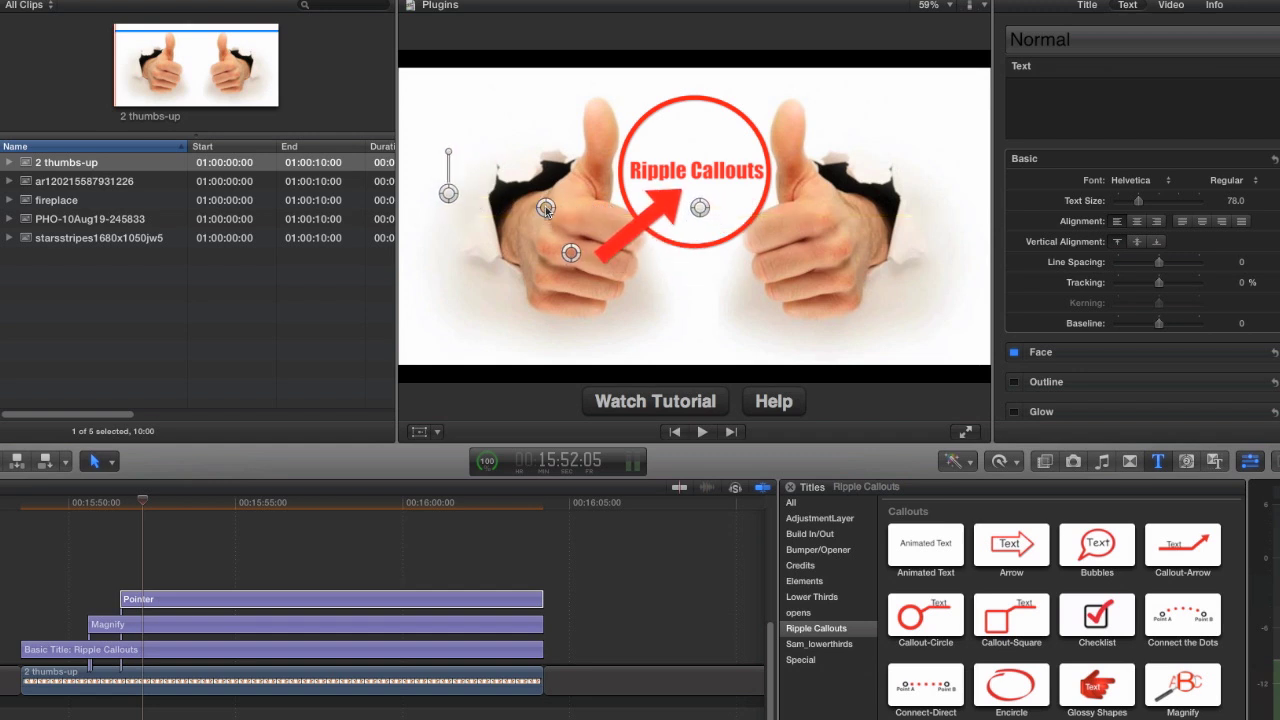
left_click_drag(567, 255, 578, 264)
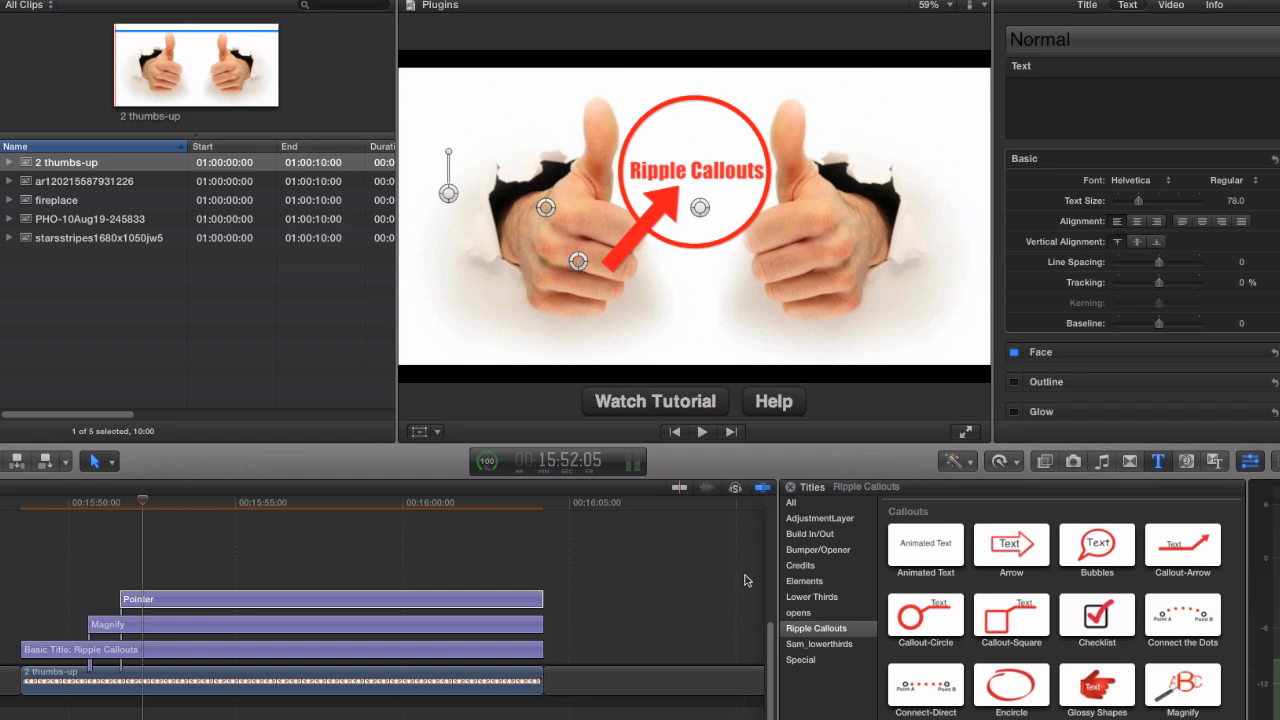
- Add the Ripple Callouts Checklist title above Pointer at 15:52:05 and move the checklist item to X 0.39, Y -0.25
left_click(1105, 627)
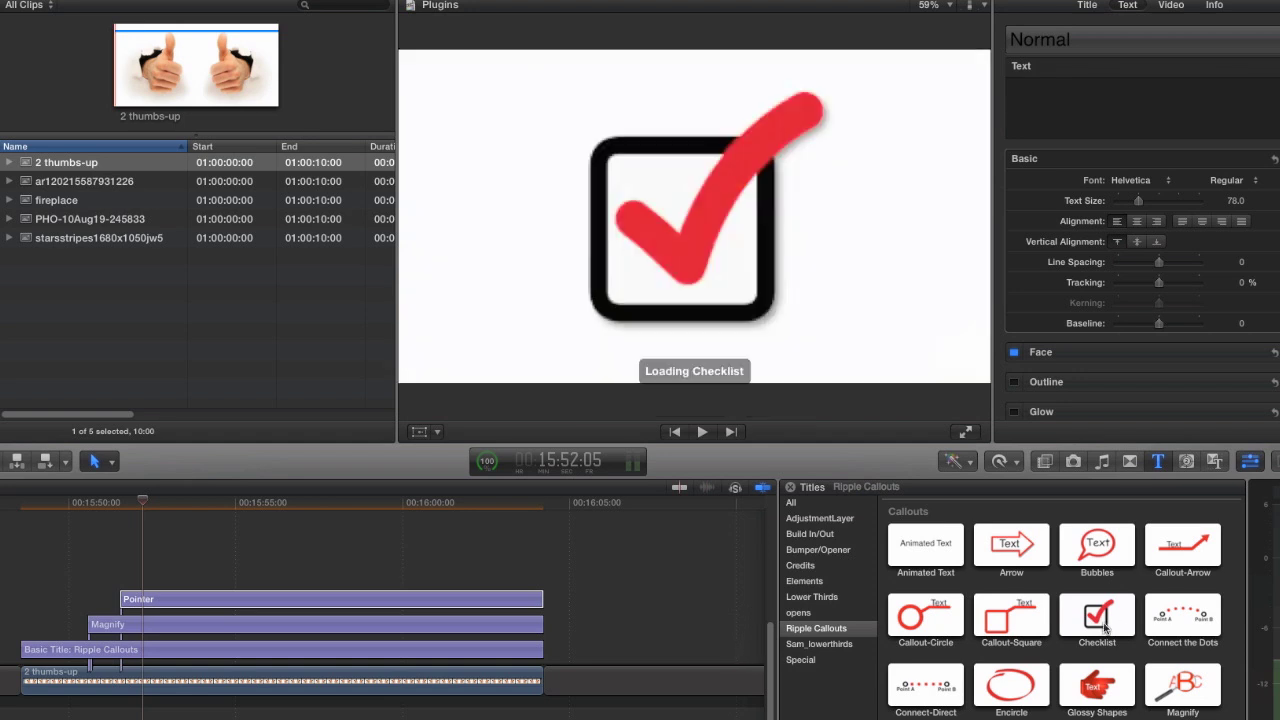
left_click_drag(1105, 627, 151, 576)
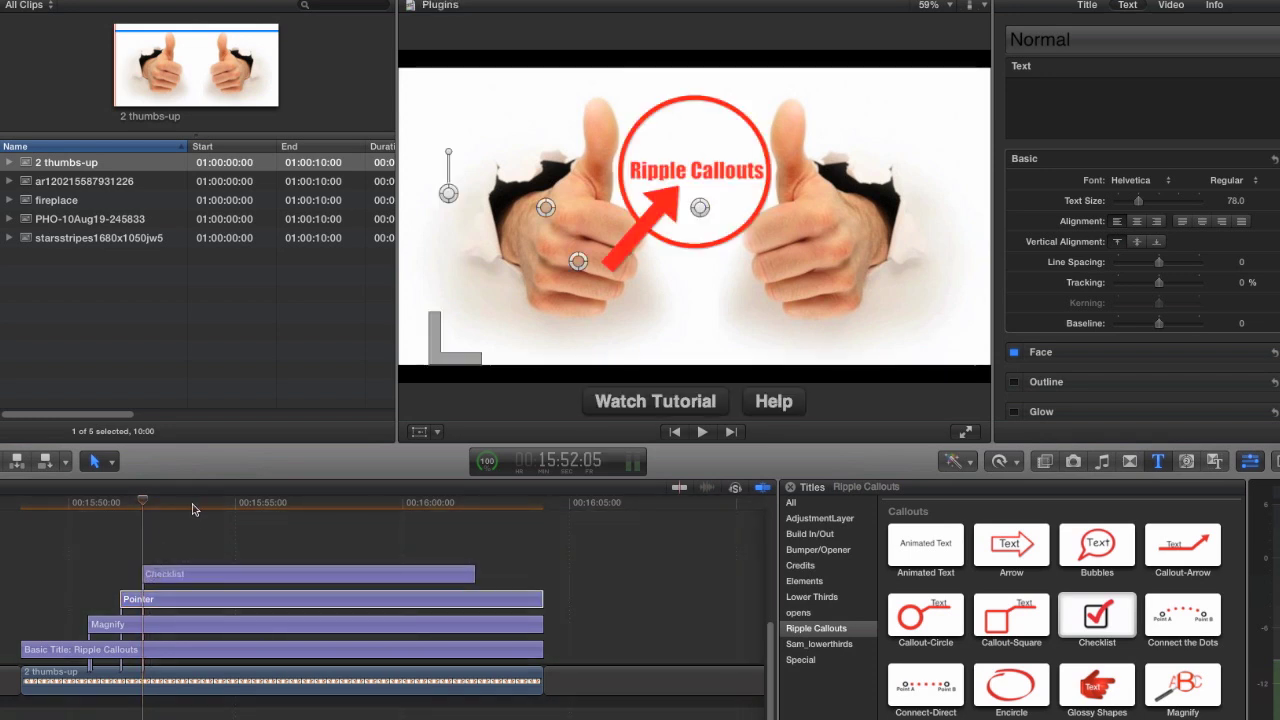
left_click(230, 598)
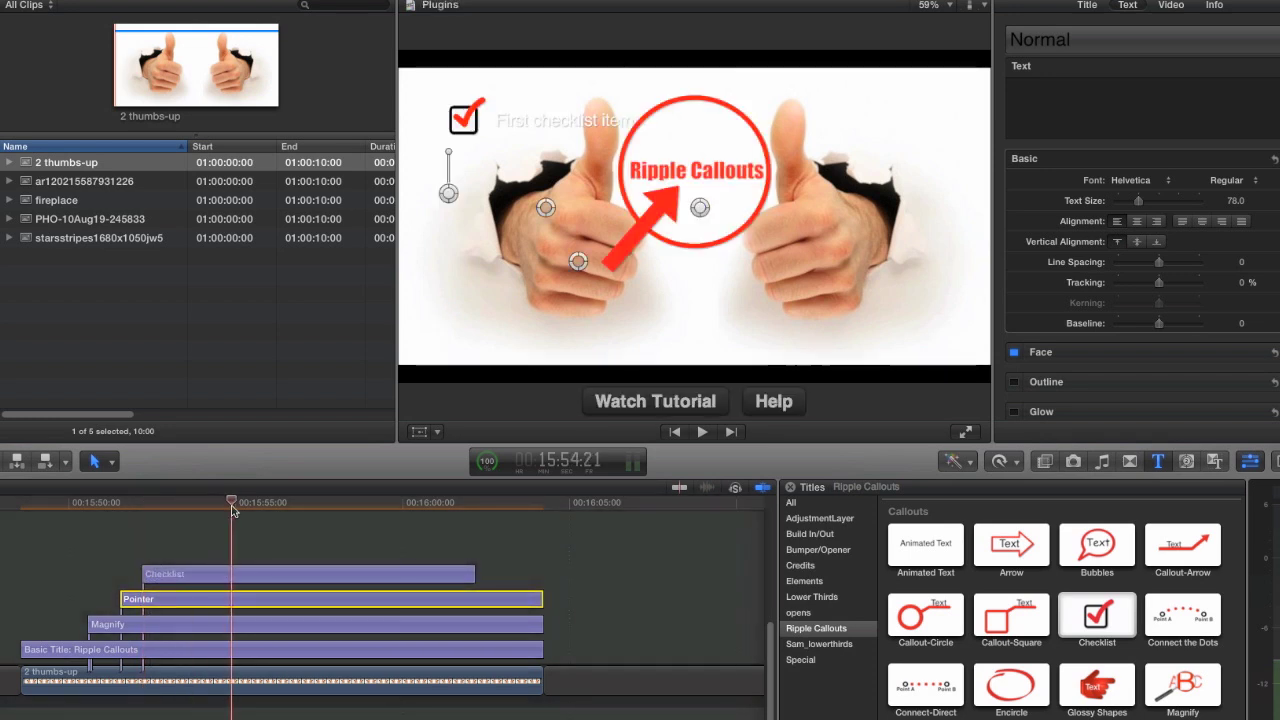
left_click(228, 579)
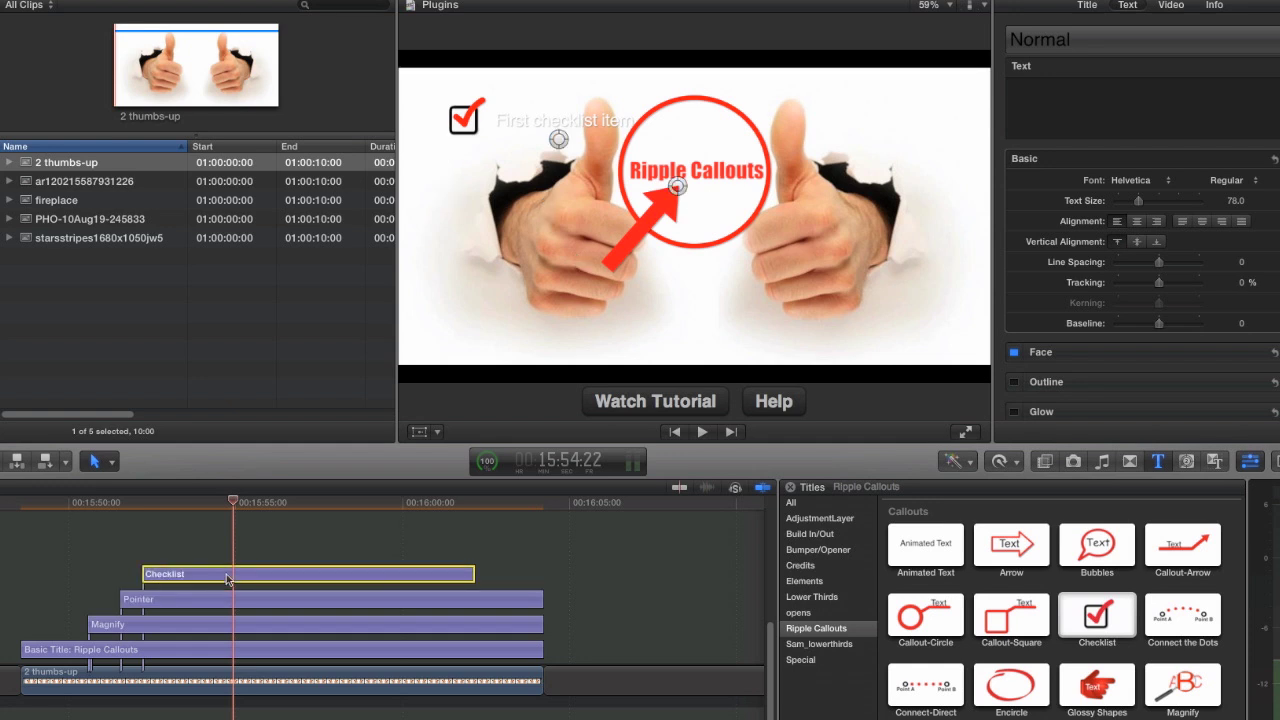
left_click(550, 149)
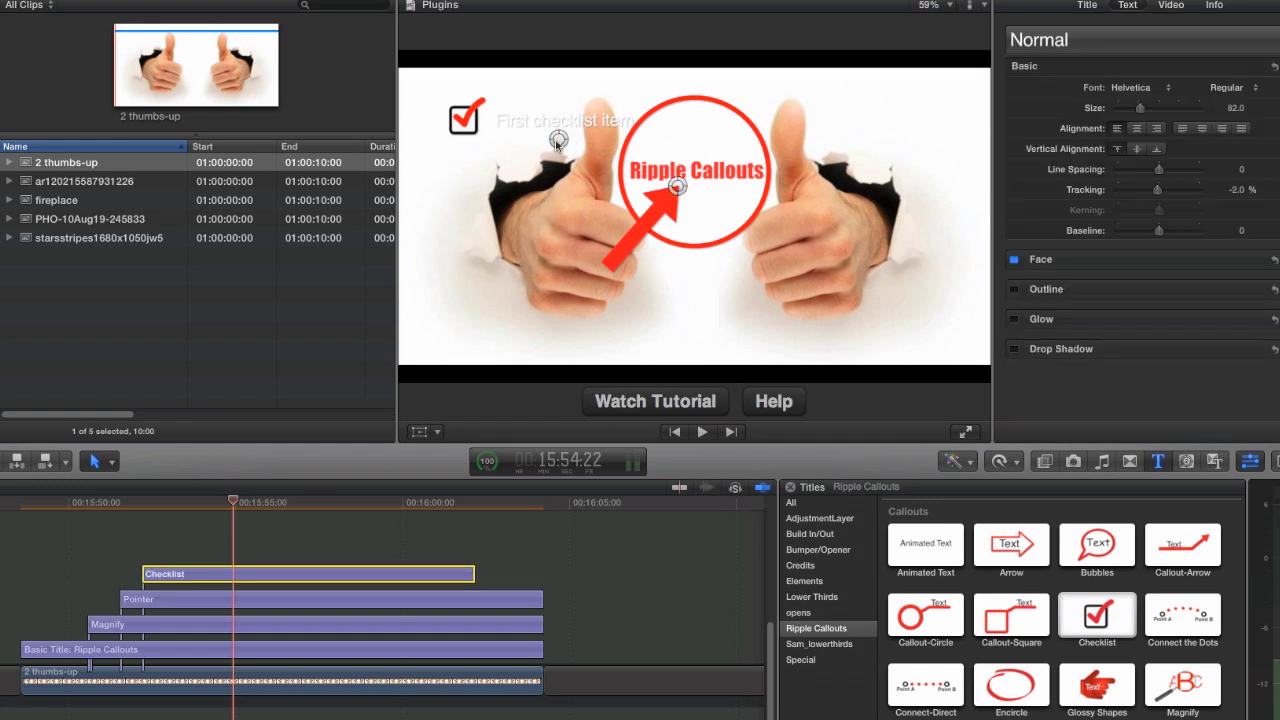
left_click_drag(557, 145, 824, 365)
- Delete the Checklist title's "First checklist item" text, leaving only the checkbox symbol
left_click(1091, 5)
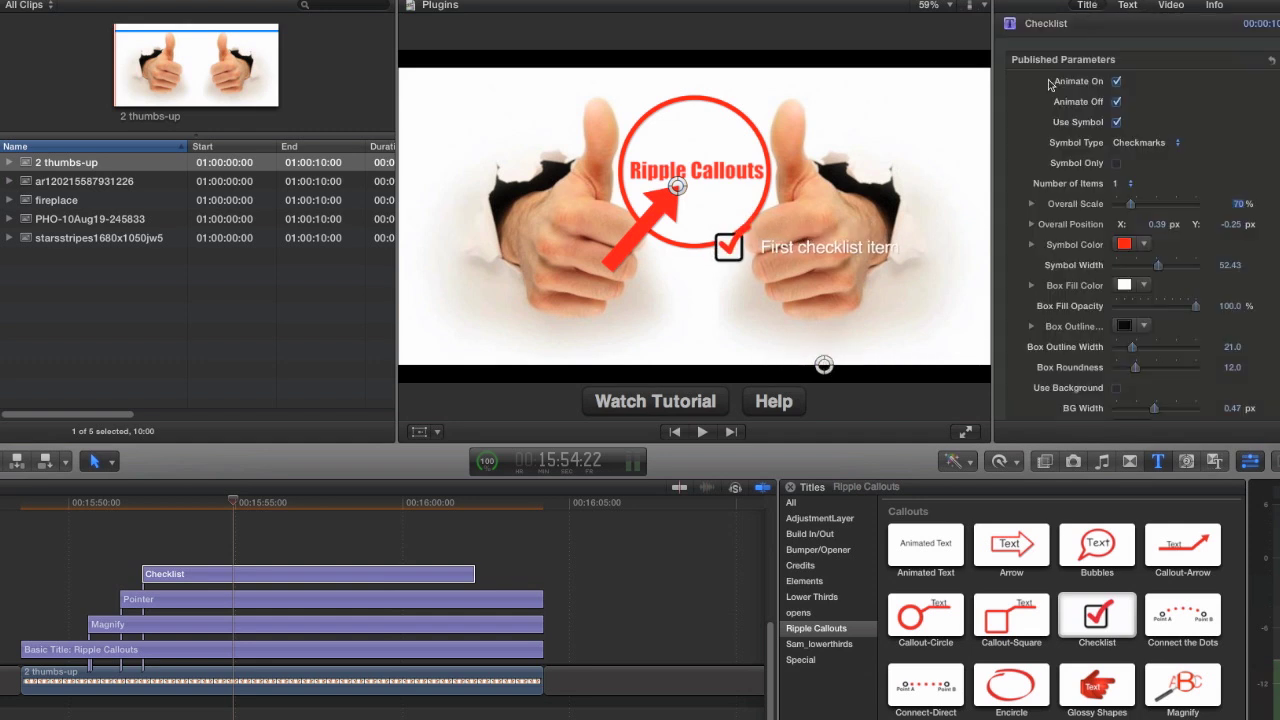
left_click(1127, 5)
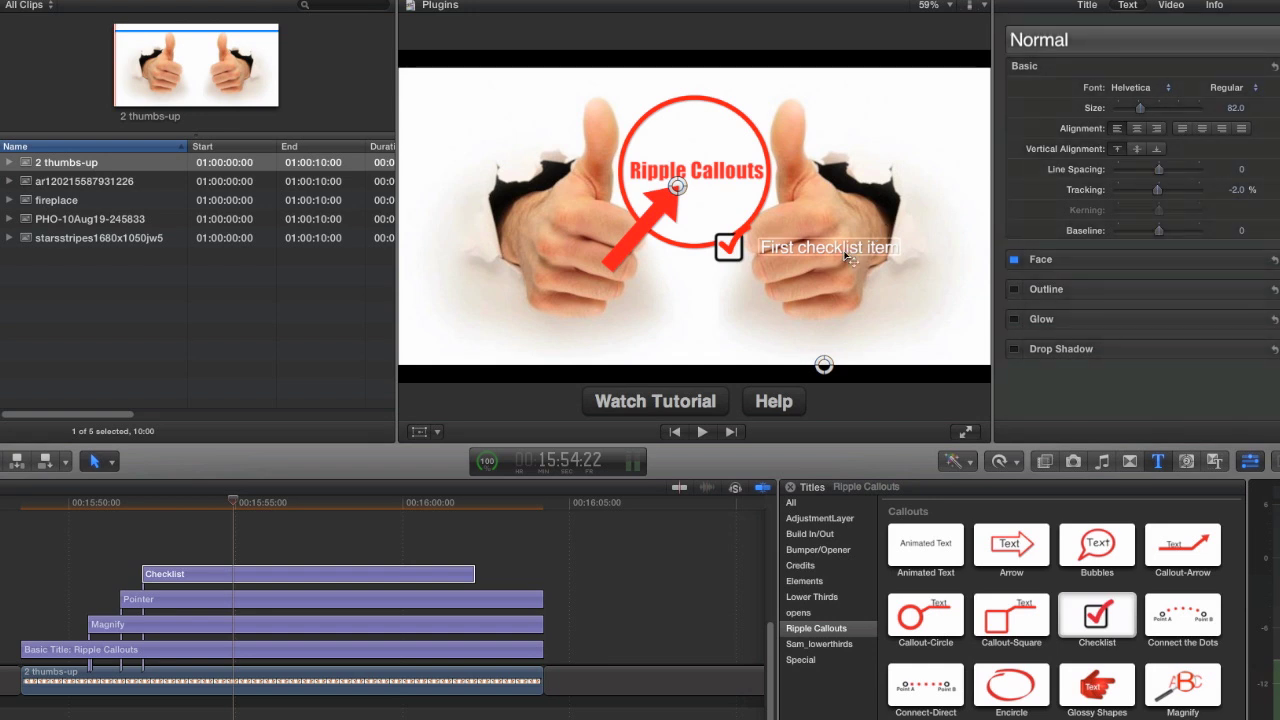
double_click(845, 248)
triple_click(845, 248)
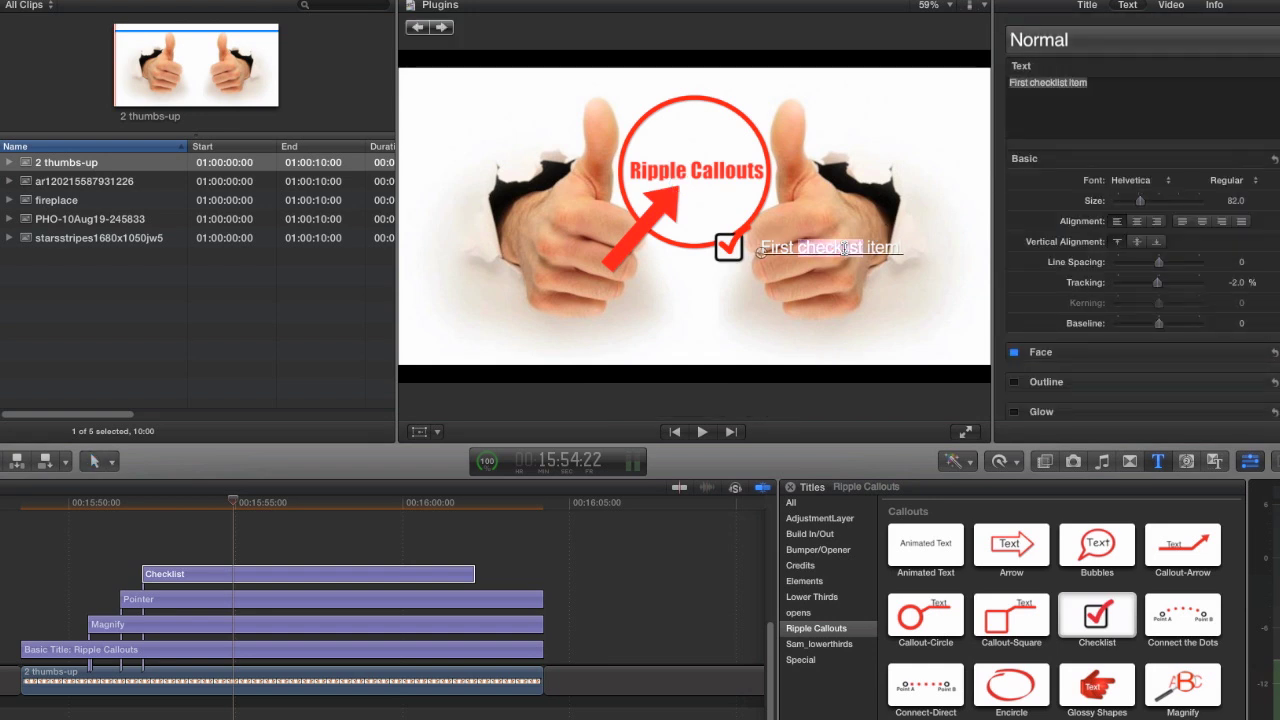
key("BackSpace")
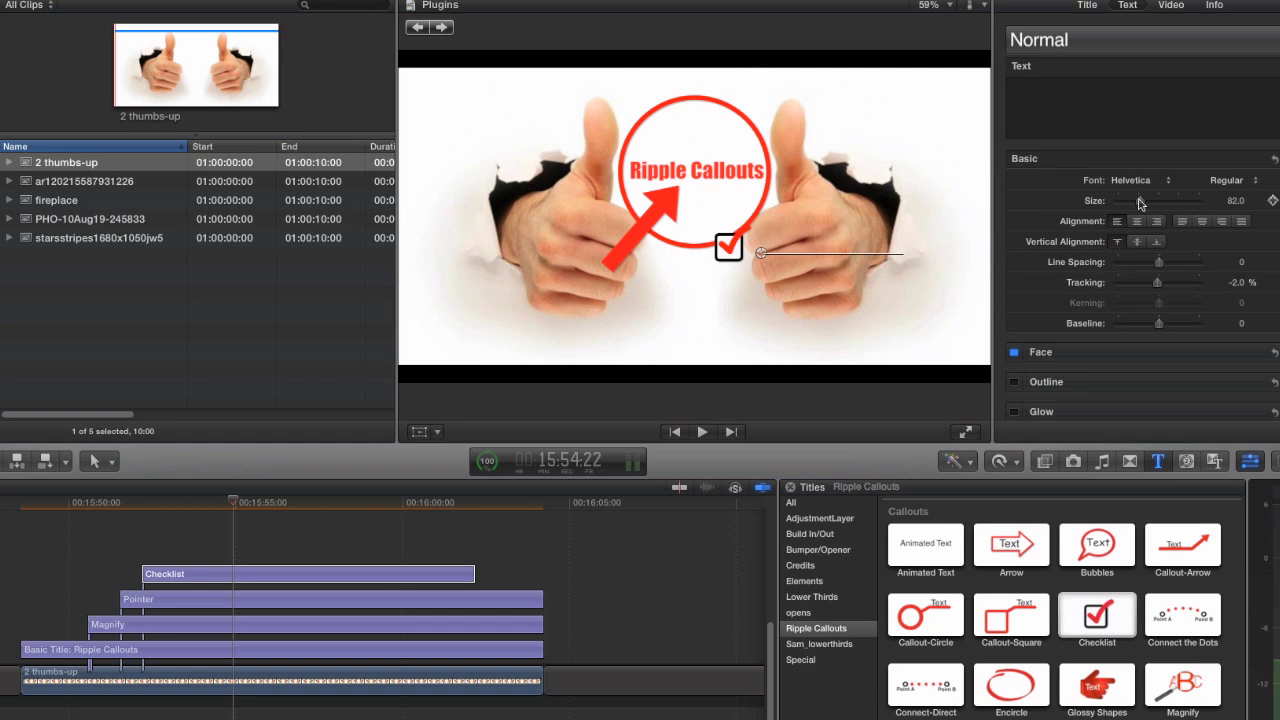
- Set the Checklist's Overall Scale to 220% at position X 1.53, Y -0.86, and change its Symbol Color to bright green
left_click(1087, 5)
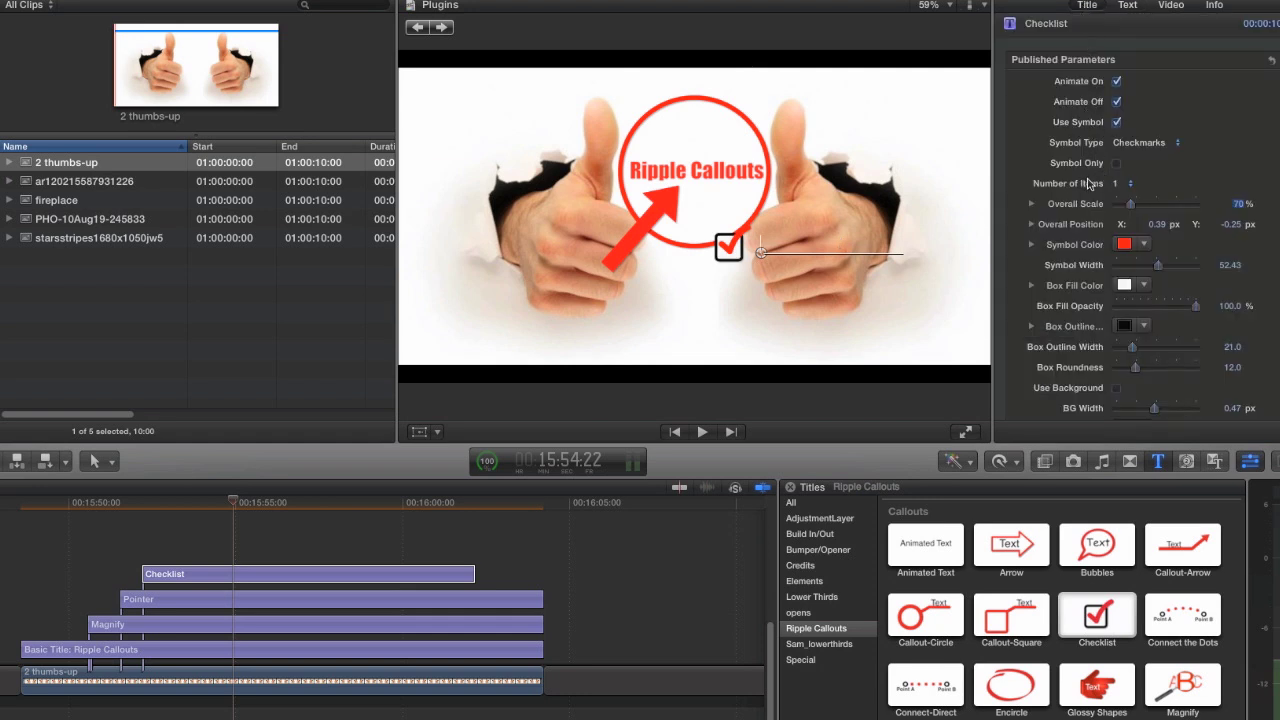
left_click_drag(1130, 208, 1216, 224)
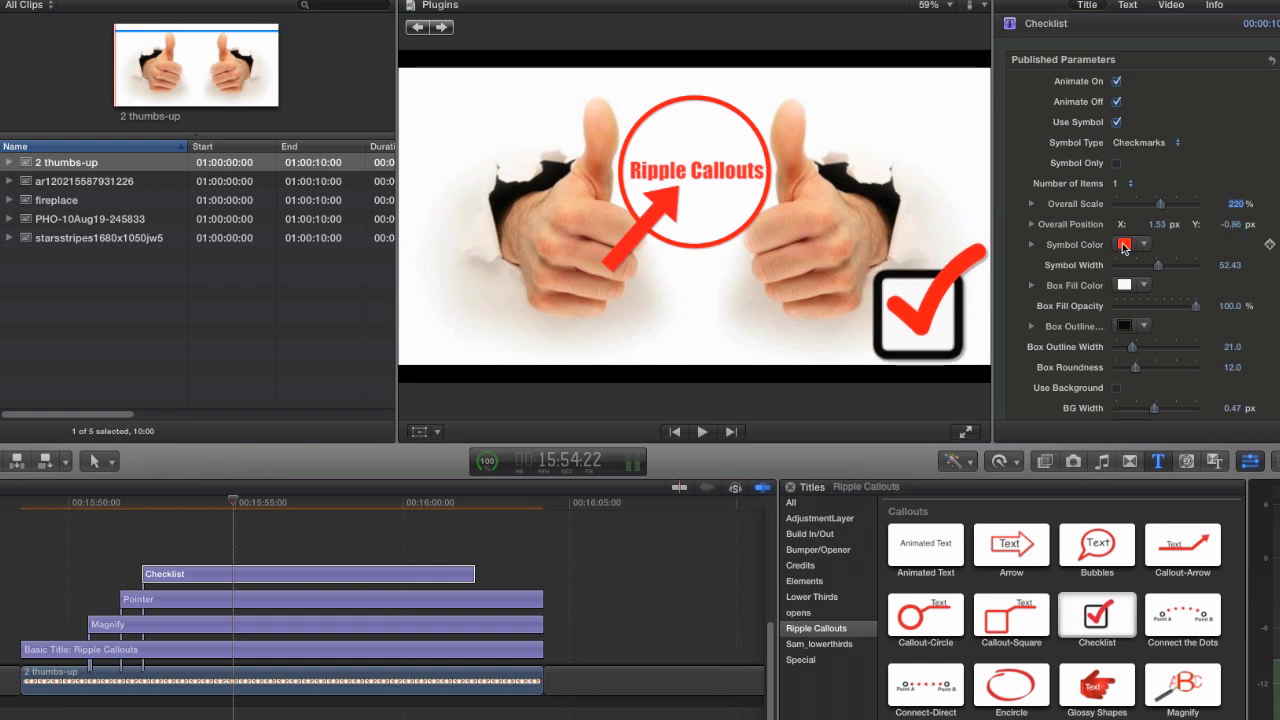
left_click(1124, 245)
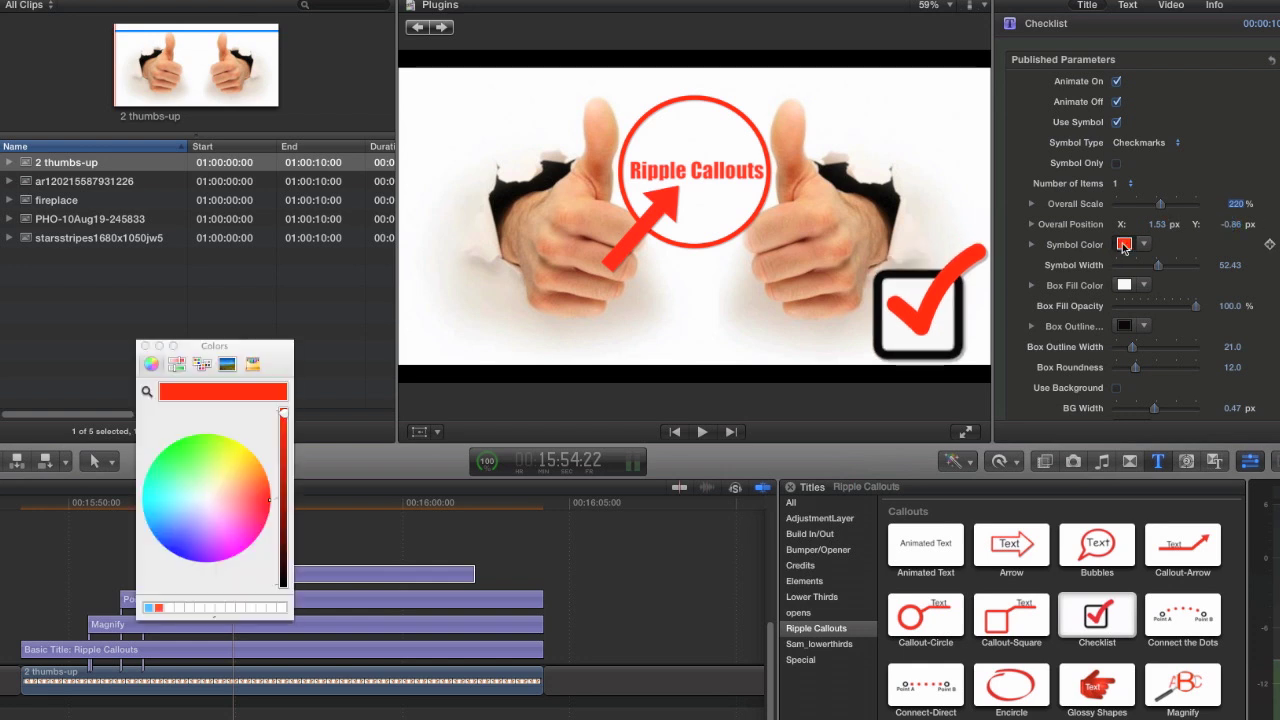
left_click(178, 455)
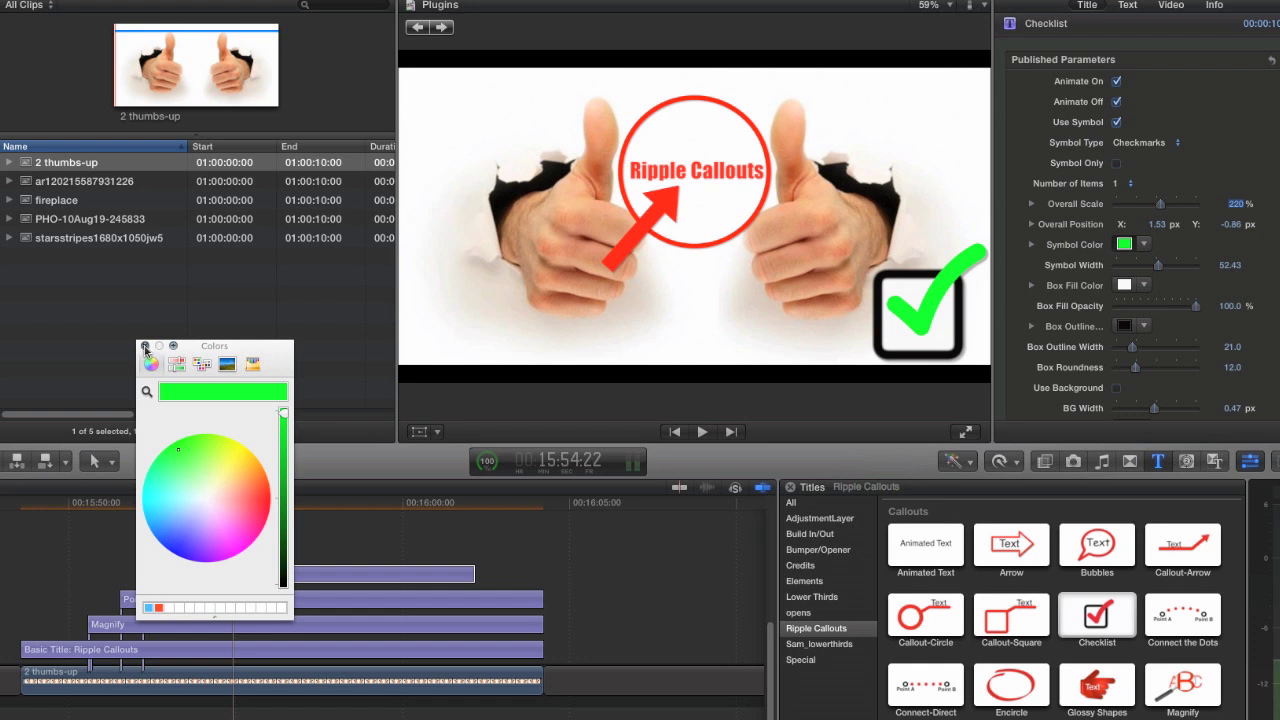
left_click(145, 346)
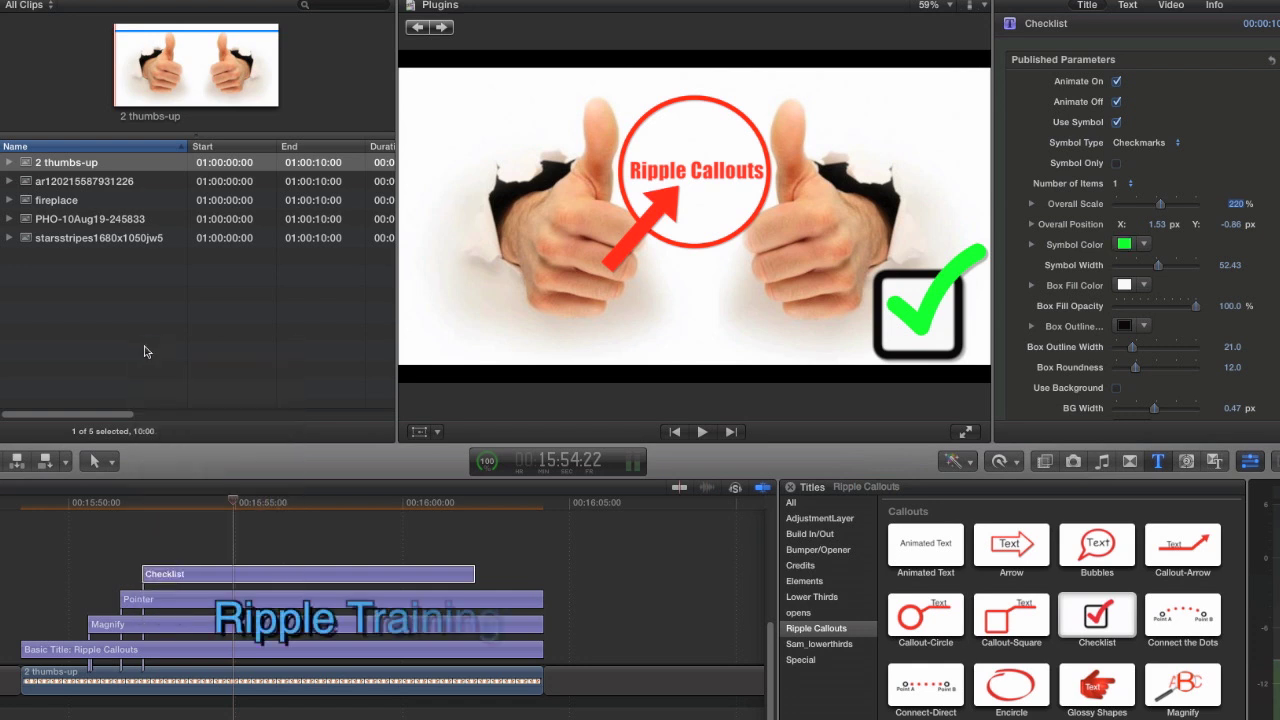
- Play the timeline from 15:49:12 to 15:59:19 to review the animated Magnify, Pointer and Checklist callouts together
left_click(53, 506)
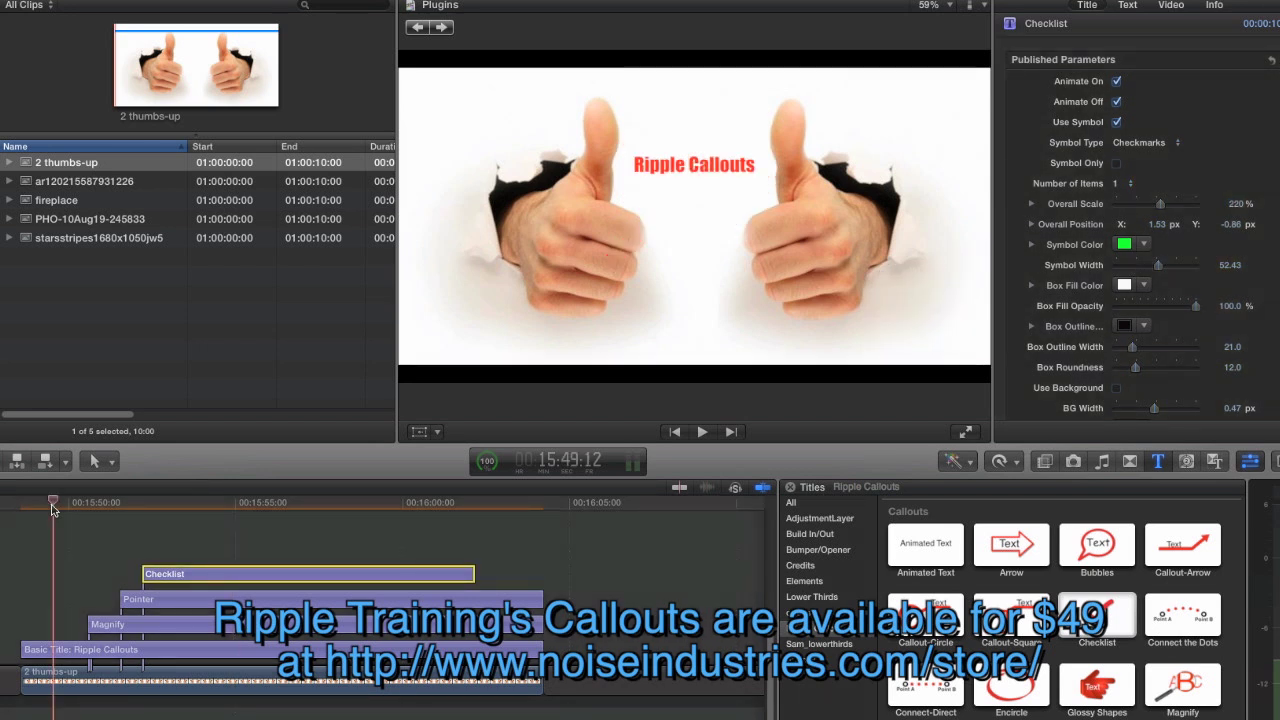
key("space")
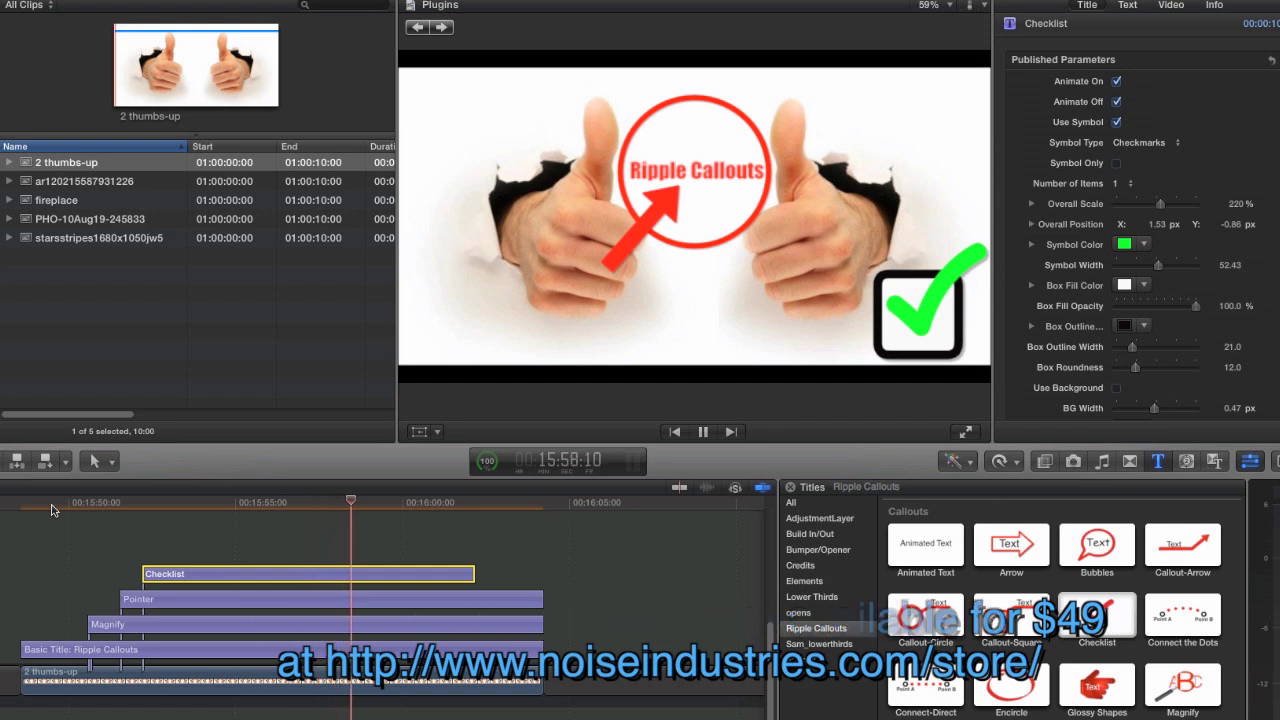
key("space")
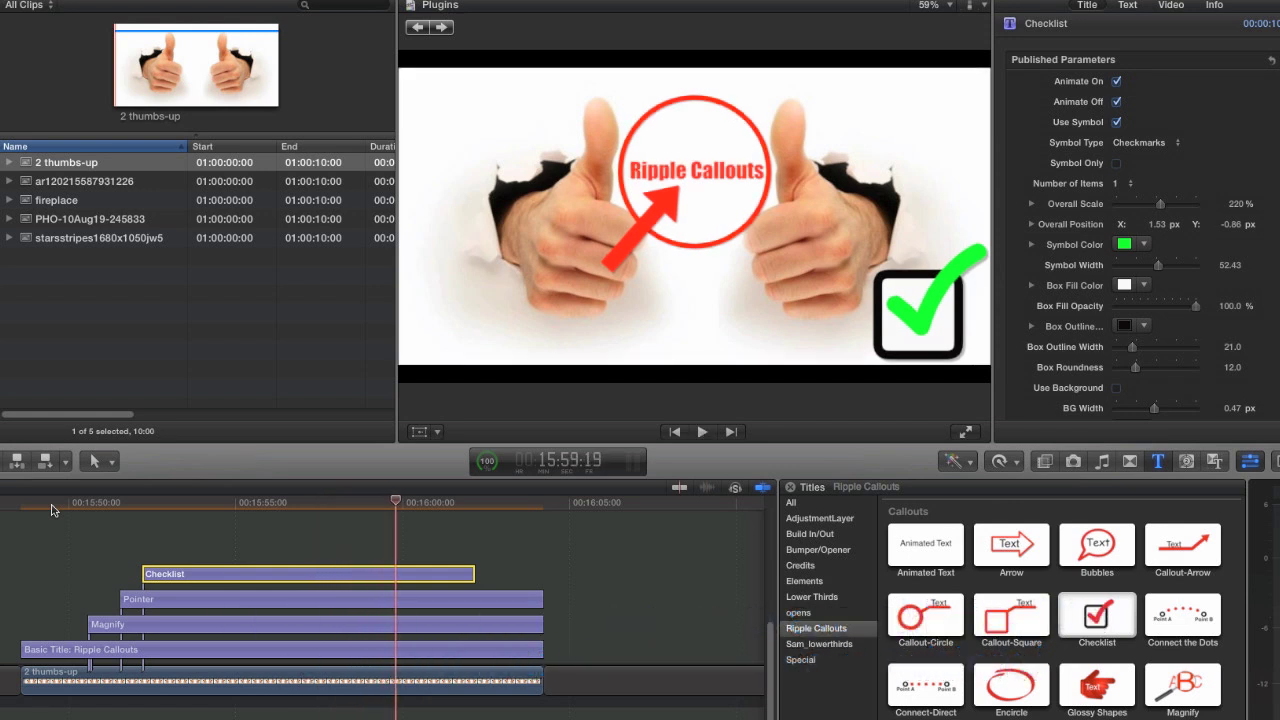